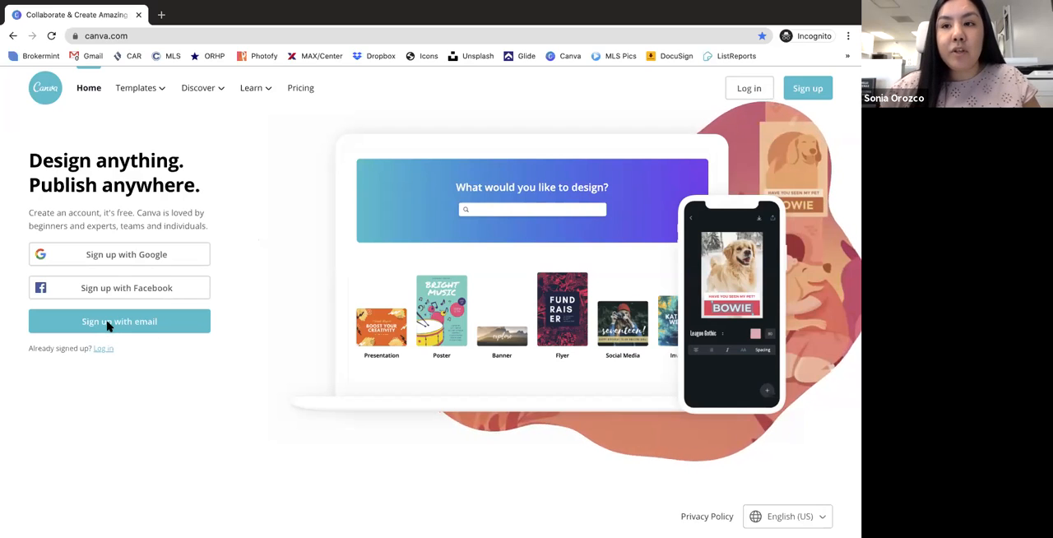
# - Start creating an account with email sign-up and fill in the full name and the e-mail address
pyautogui.click(107, 324)
pyautogui.click(99, 214)
pyautogui.press('Tab')
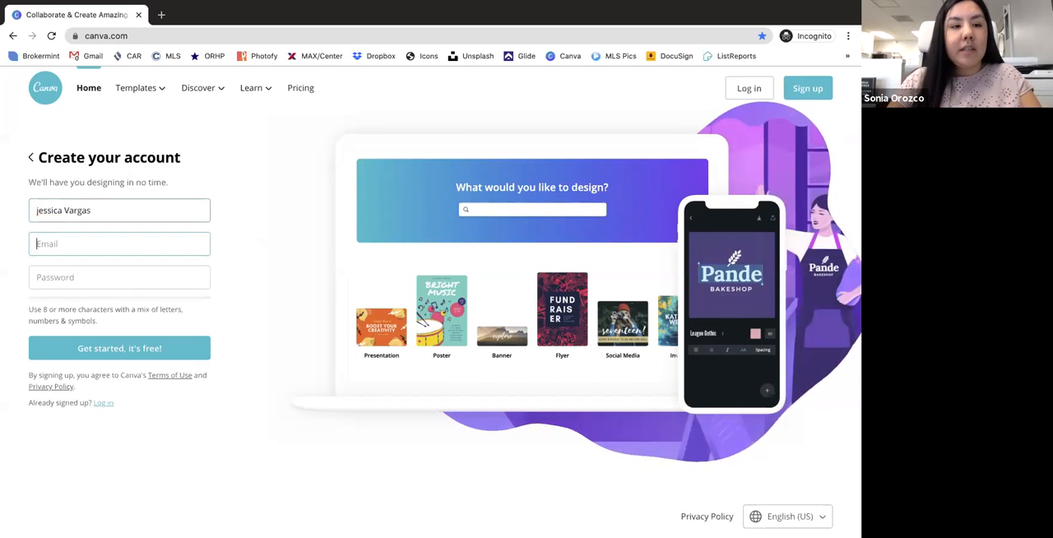
# - Enter the account password and submit the registration form
pyautogui.click(99, 278)
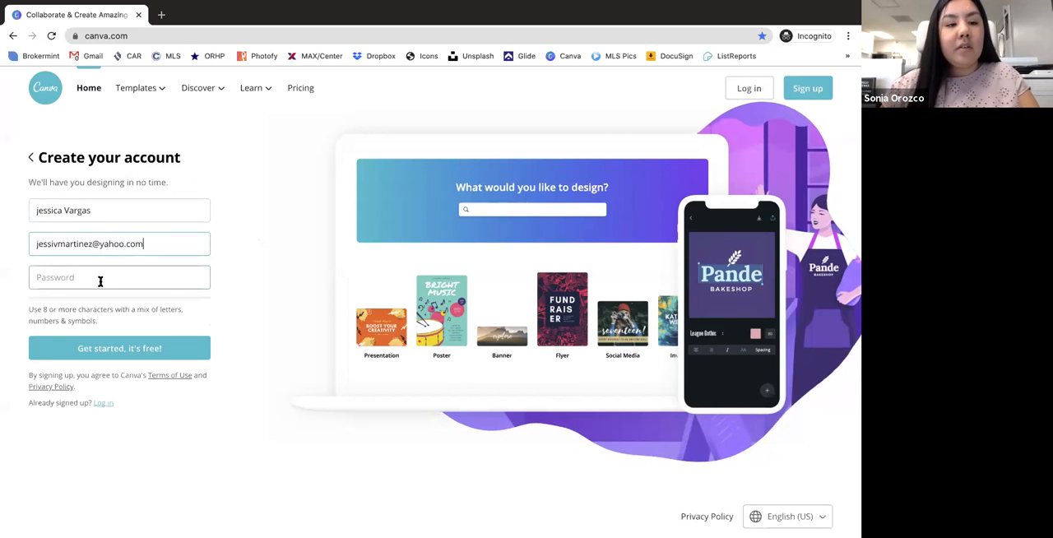
pyautogui.write('•••••••••')
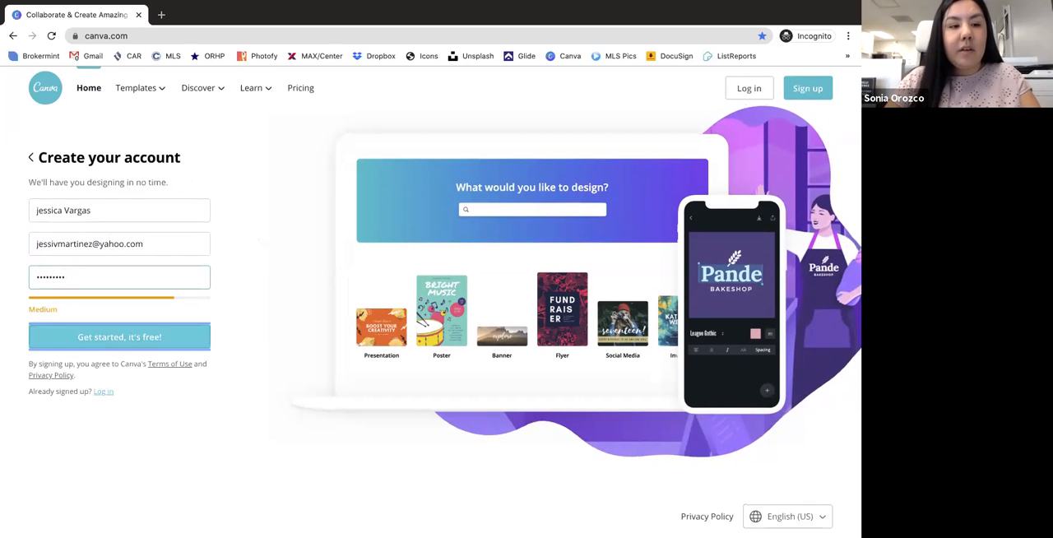
pyautogui.click(107, 341)
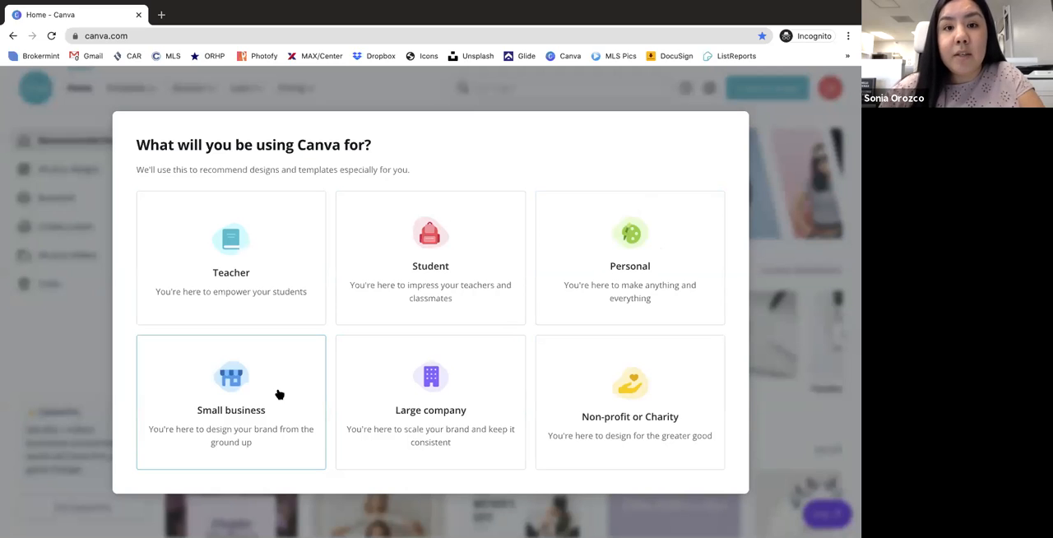
# - Choose Small business as the intended use and skip the Canva Pro trial and team invitation offers
pyautogui.click(222, 374)
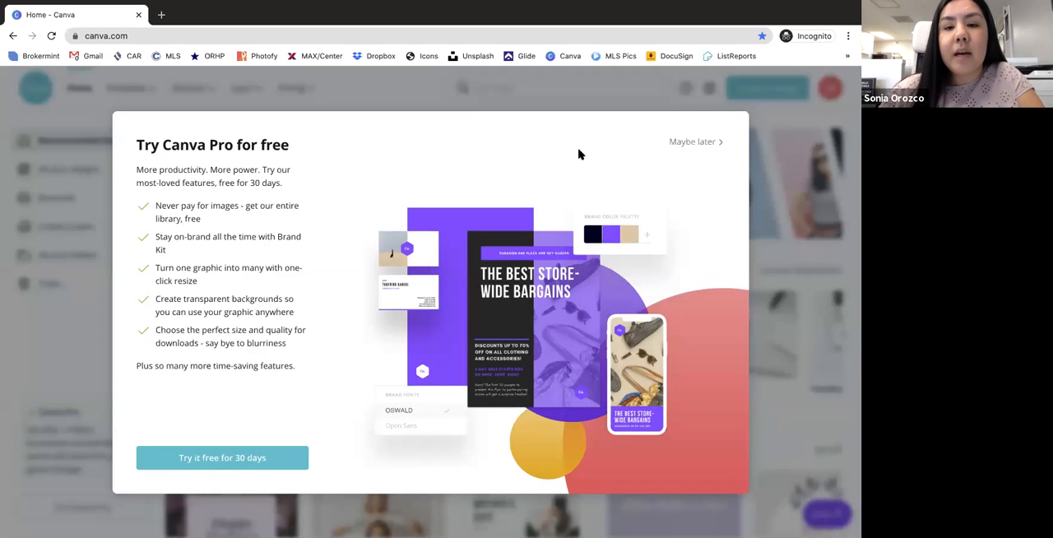
pyautogui.click(693, 144)
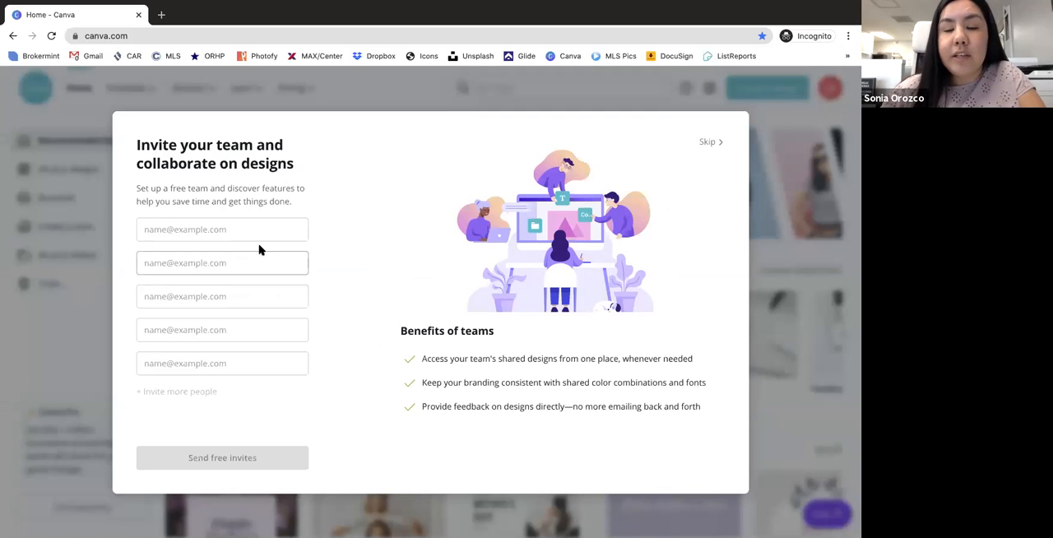
pyautogui.click(707, 142)
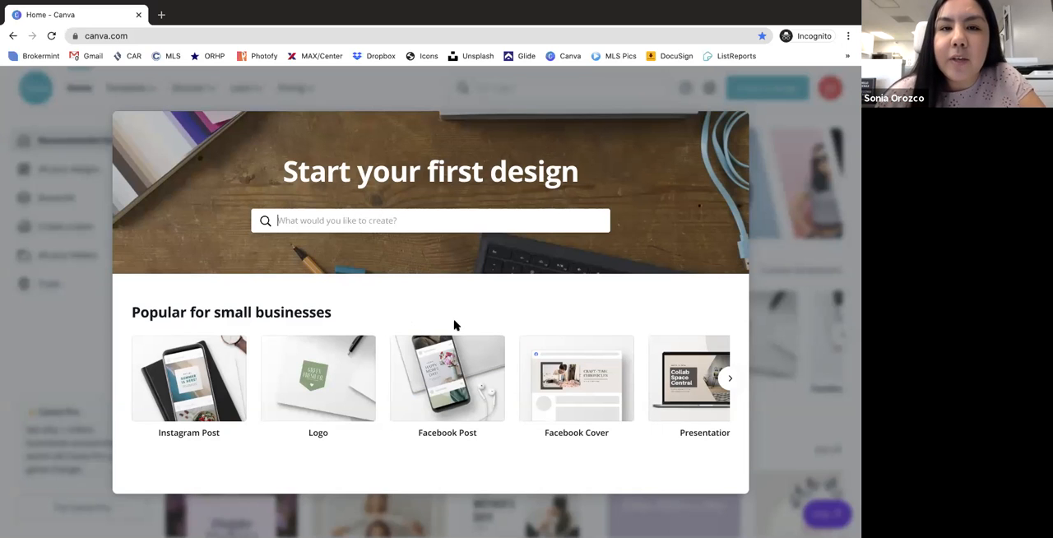
# - Create a blank Instagram Post design from the popular small-business formats and dismiss the template tip
pyautogui.click(593, 309)
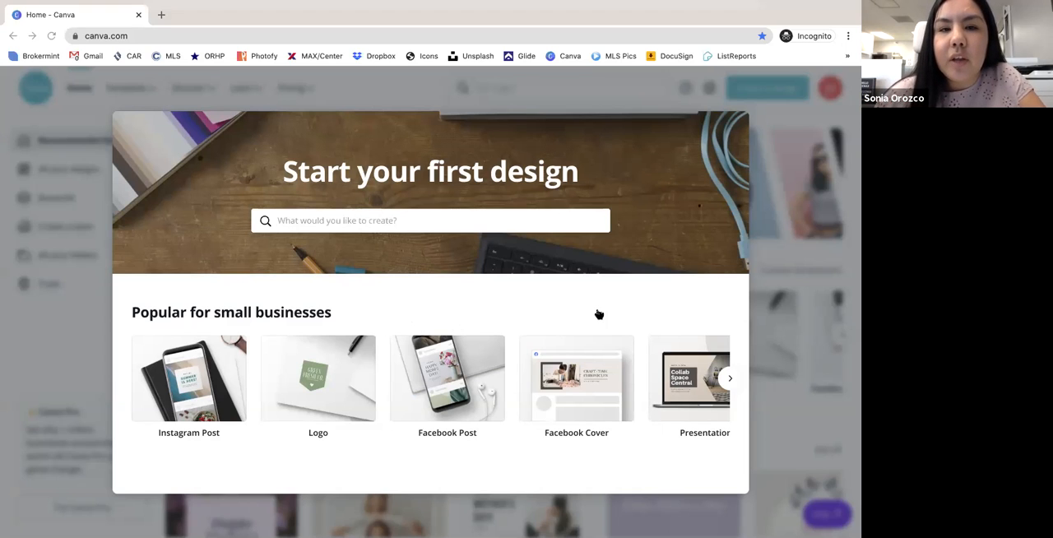
pyautogui.hotkey('ctrl', 'Left')
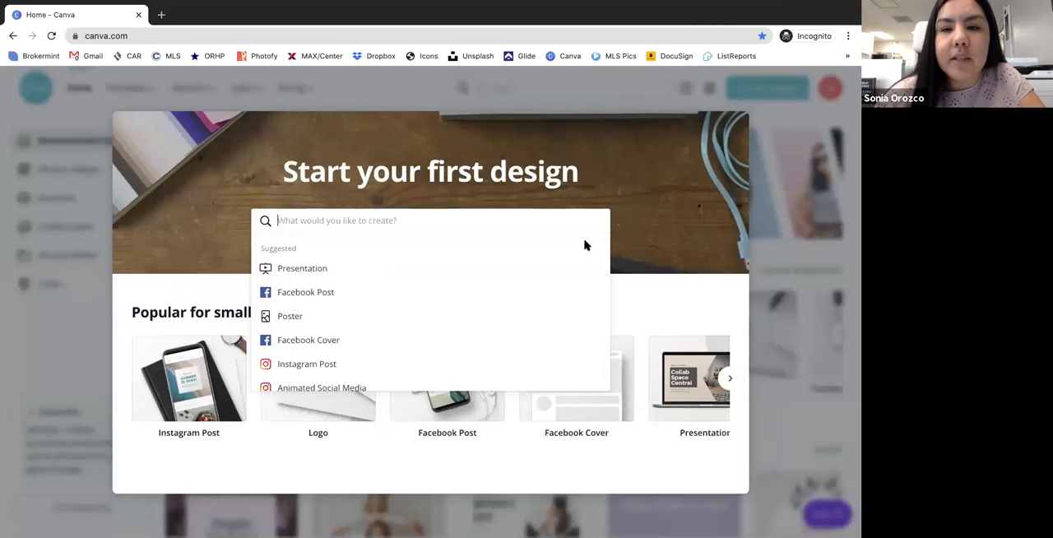
pyautogui.click(666, 293)
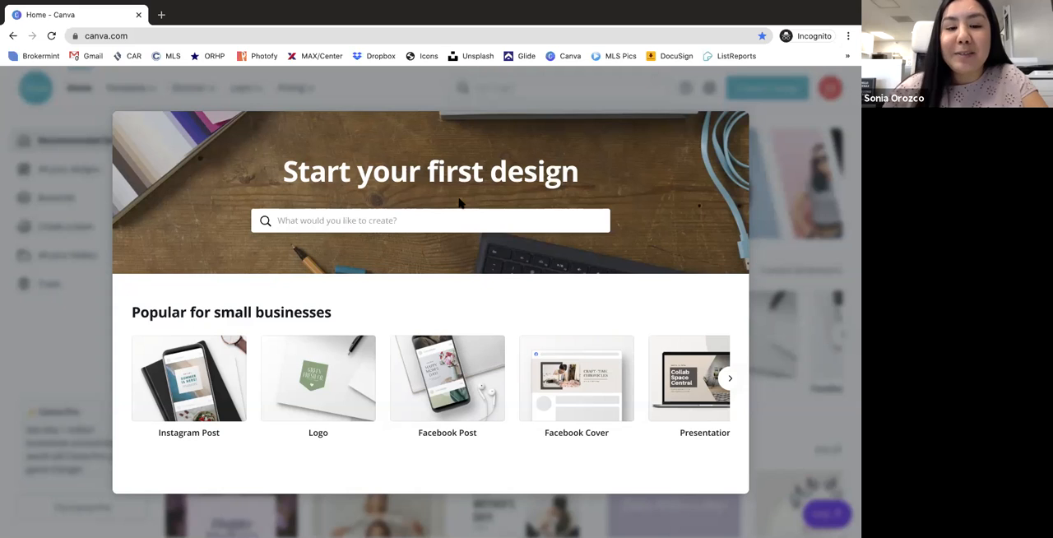
pyautogui.click(203, 399)
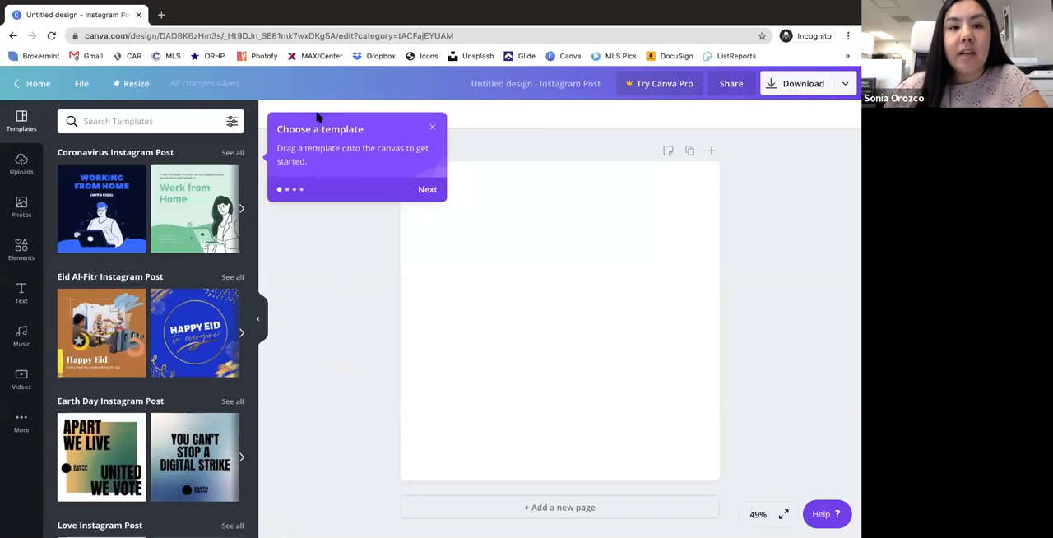
pyautogui.click(432, 126)
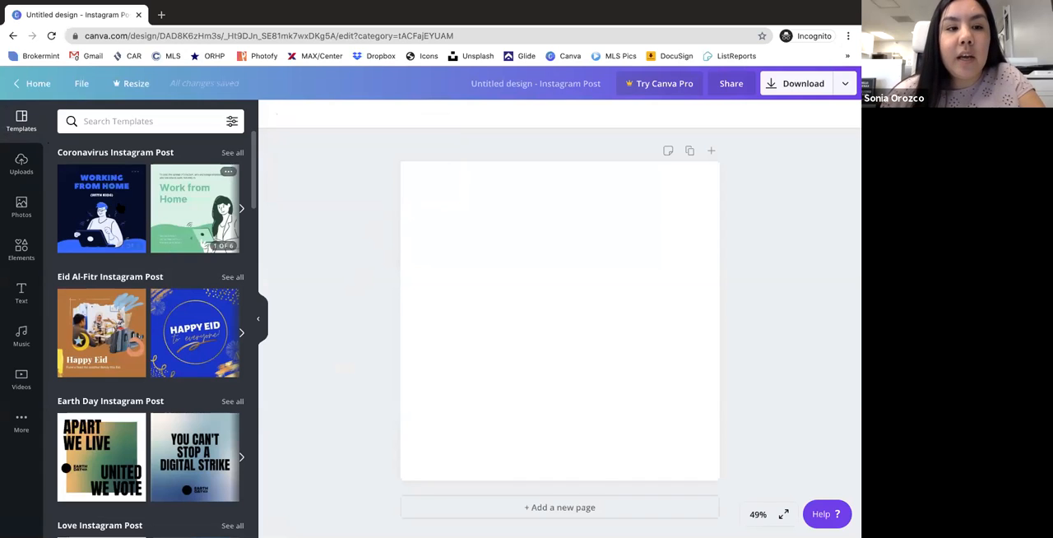
# - Apply the cover page of the Covid-19 Work from Home Tips template and remove its dark background colour
pyautogui.click(93, 199)
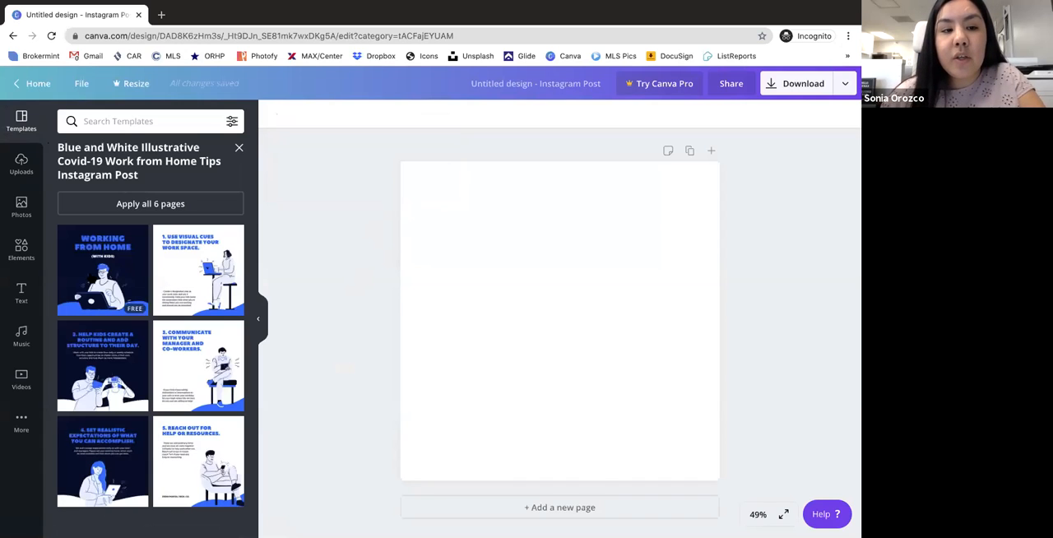
pyautogui.click(93, 279)
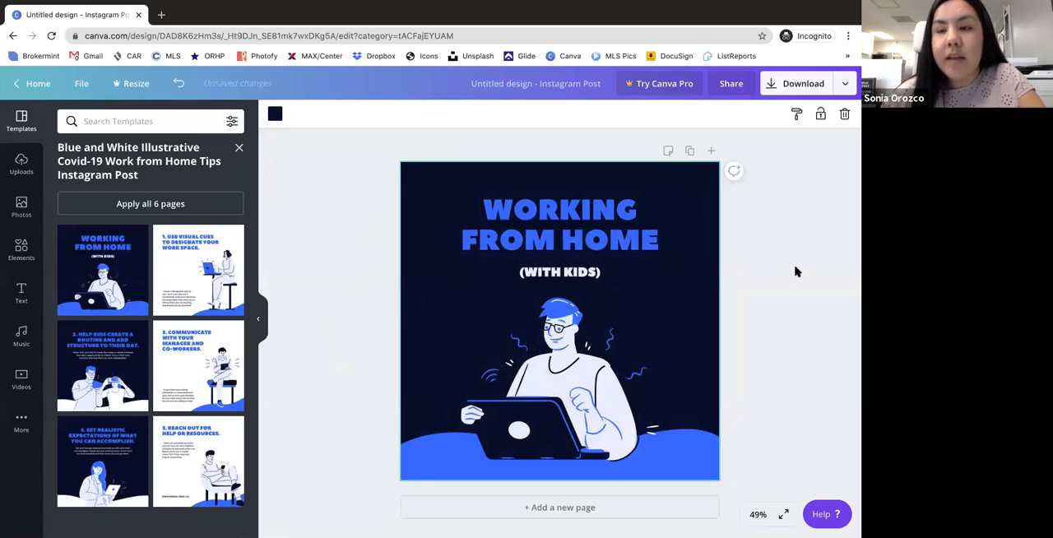
pyautogui.click(844, 116)
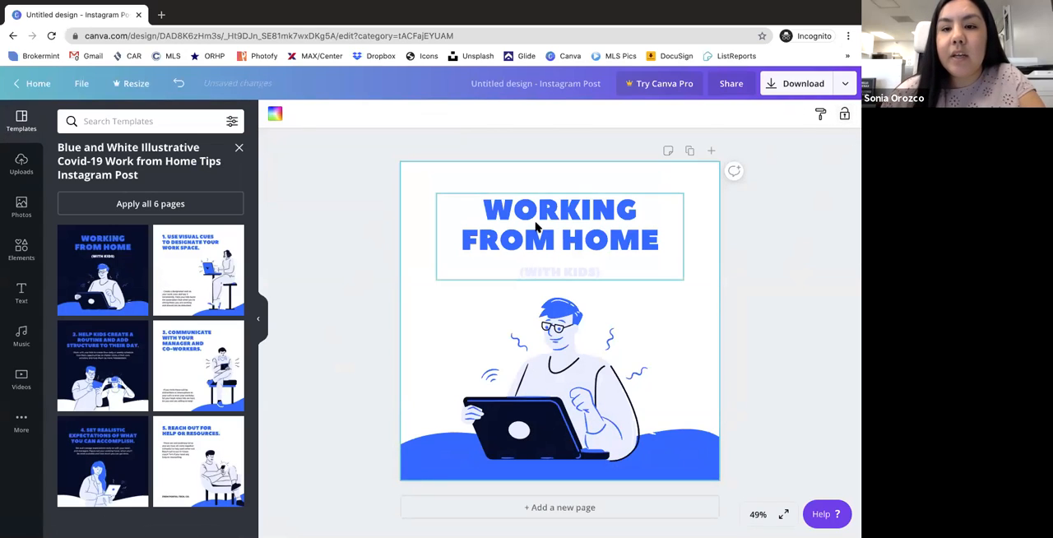
pyautogui.click(848, 118)
# - Delete the Working From Home text group, the man-with-laptop illustration and the blue wave from the page
pyautogui.click(562, 273)
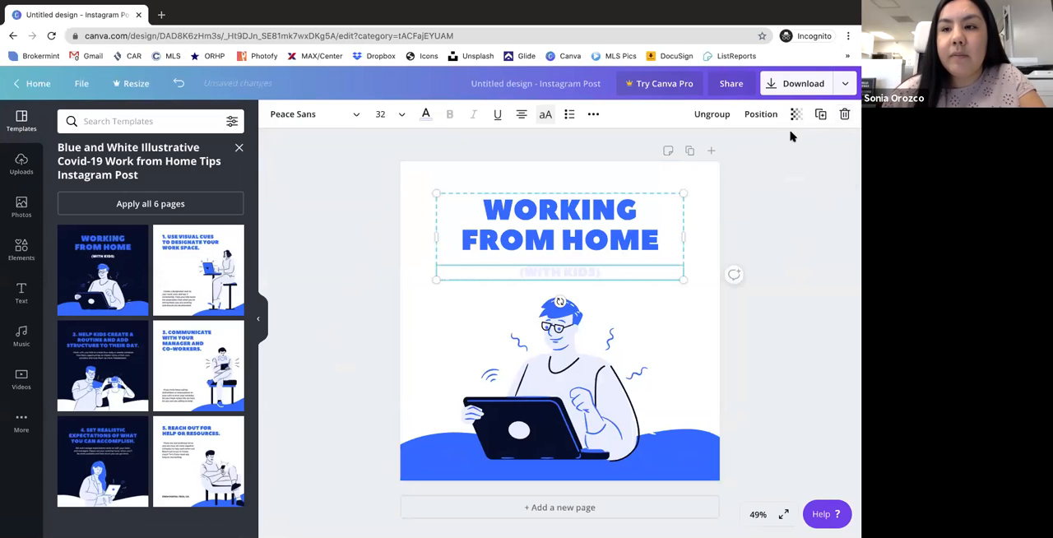
pyautogui.click(842, 118)
pyautogui.click(815, 169)
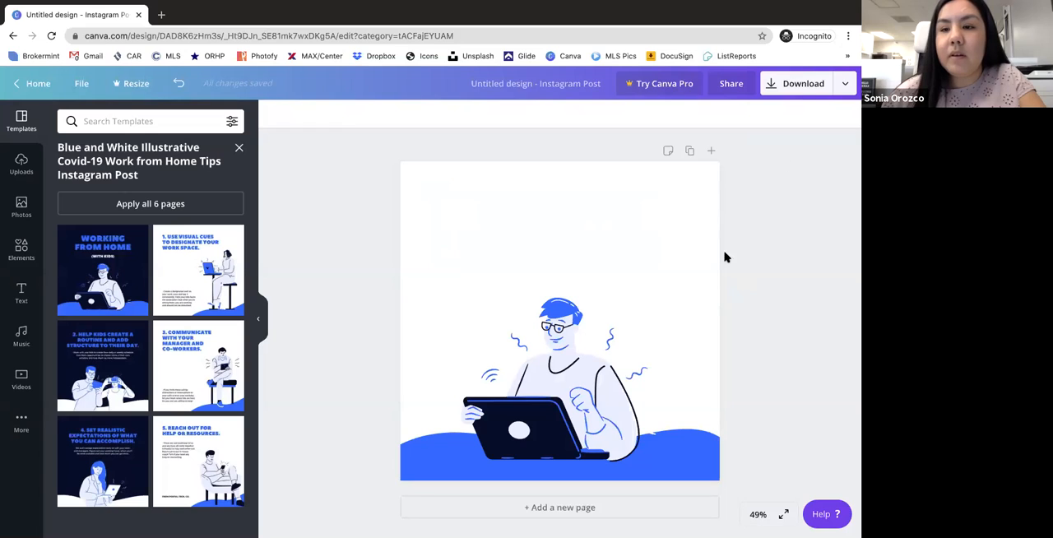
pyautogui.click(601, 344)
pyautogui.click(844, 114)
pyautogui.click(634, 436)
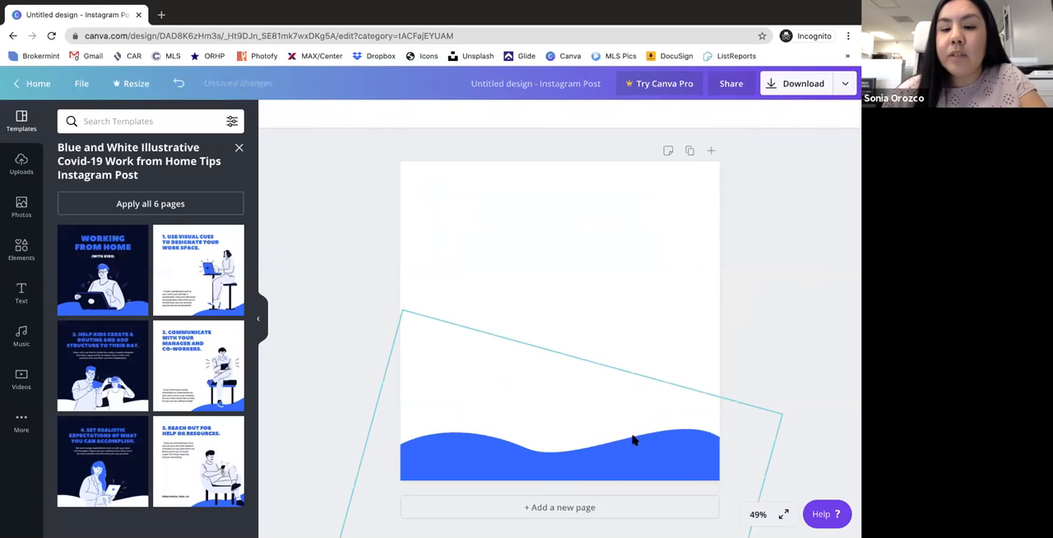
pyautogui.press('Delete')
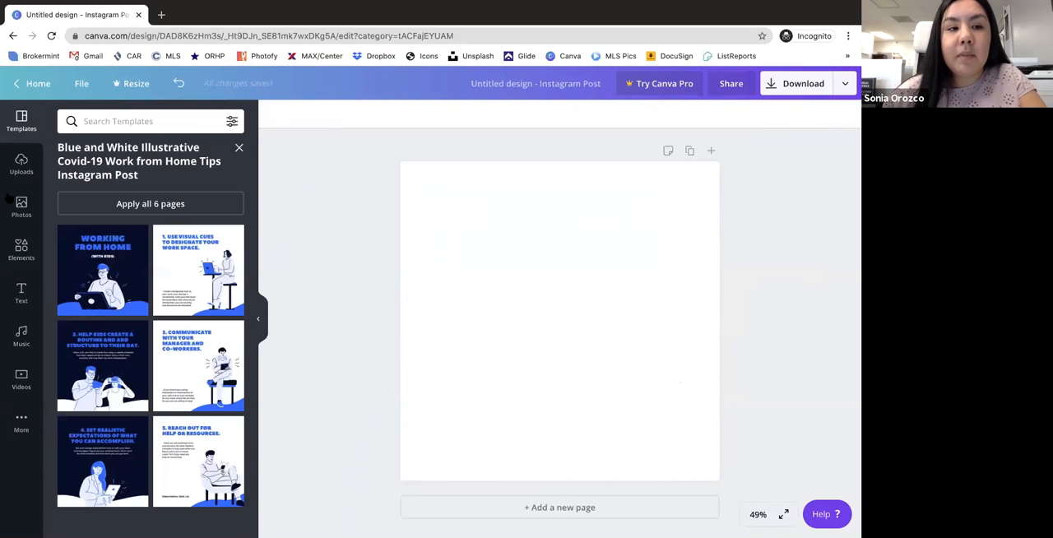
# - Leave the work-from-home template set and apply the Laurel & Daisy template from the Sale Instagram Post category
pyautogui.click(238, 147)
pyautogui.scroll(-1, 129, 296)
pyautogui.scroll(-5, 130, 296)
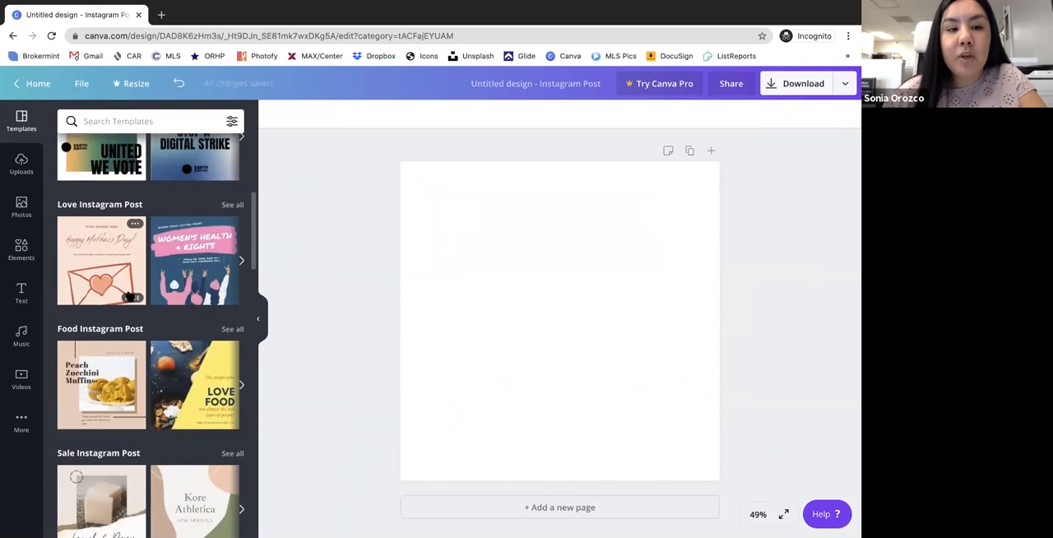
pyautogui.scroll(-3, 129, 297)
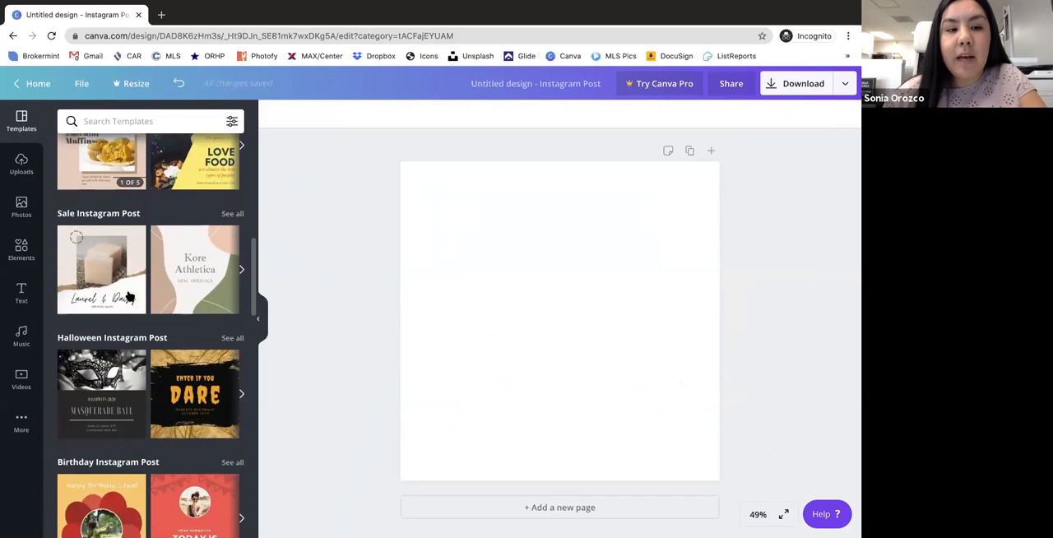
pyautogui.click(91, 246)
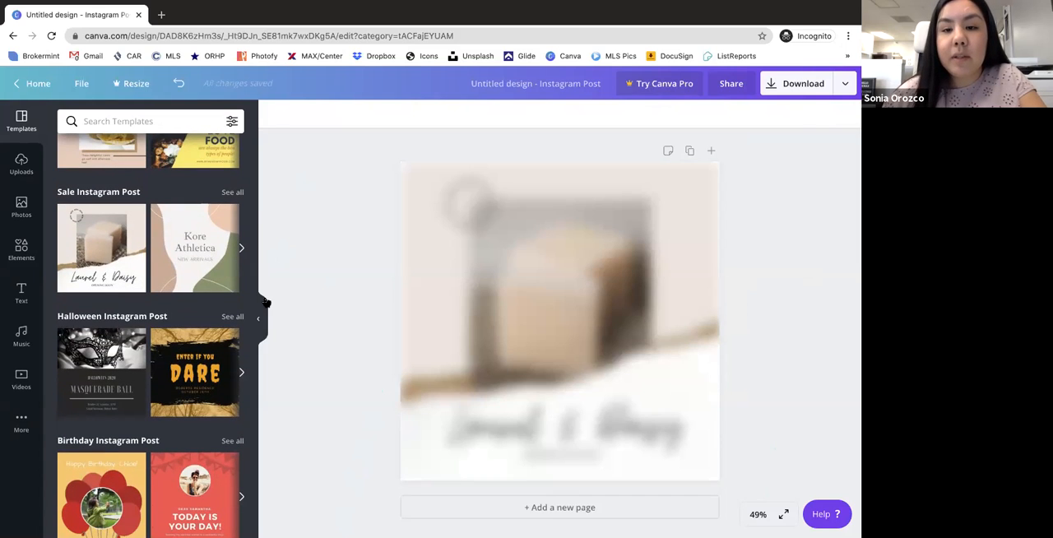
# - Delete the circular NEW badge, soap photo, script title, torn-paper layers and OPENING SOON text from the page
pyautogui.click(465, 197)
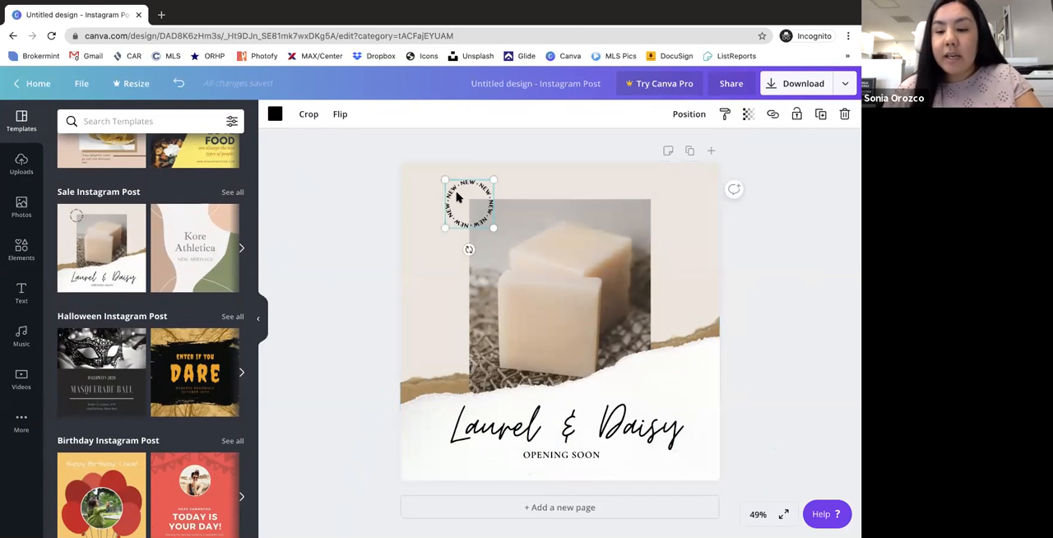
pyautogui.press('Delete')
pyautogui.click(577, 298)
pyautogui.press('Delete')
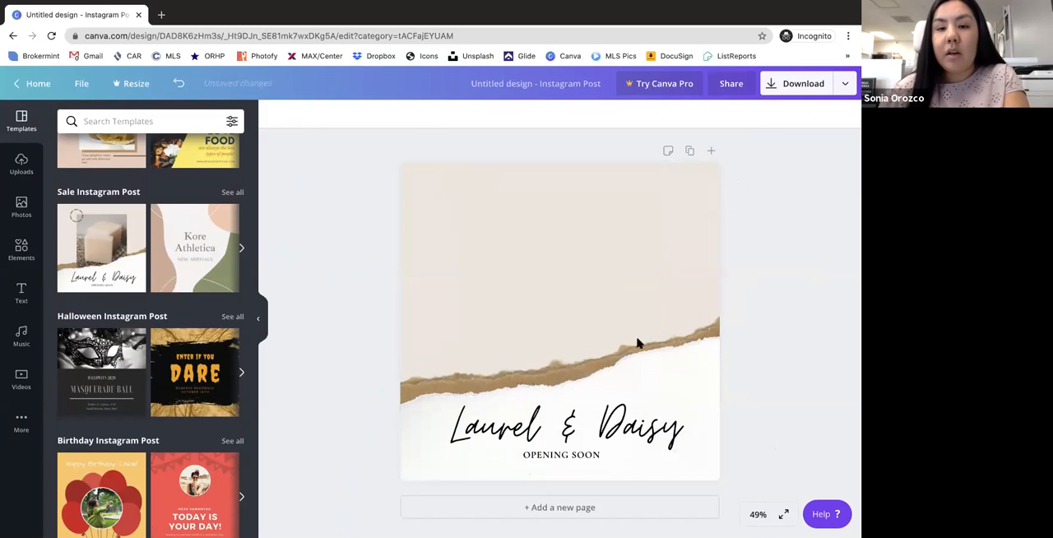
pyautogui.click(646, 403)
pyautogui.press('Delete')
pyautogui.click(580, 394)
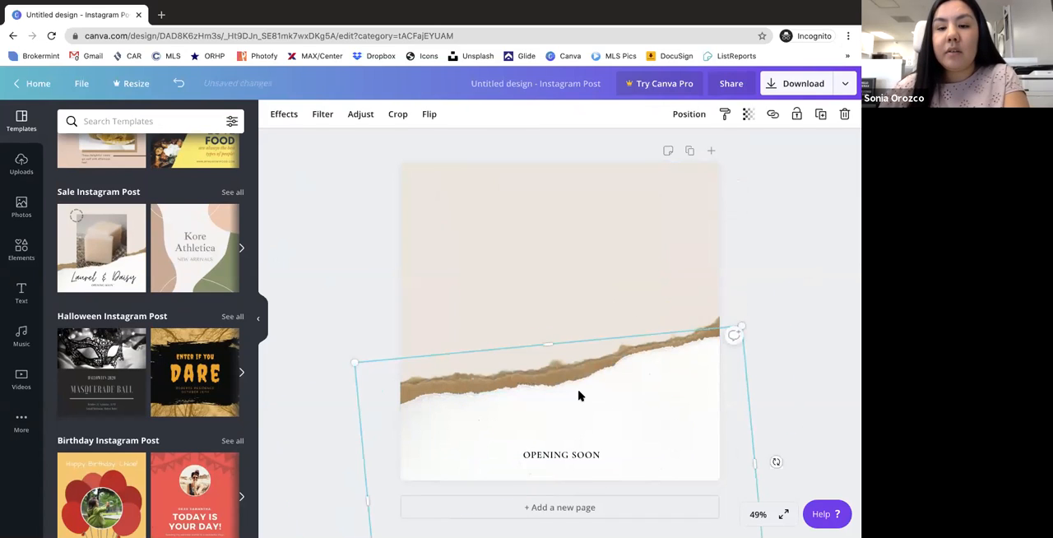
pyautogui.press('Delete')
pyautogui.click(605, 377)
pyautogui.press('Delete')
pyautogui.click(578, 448)
pyautogui.press('Delete')
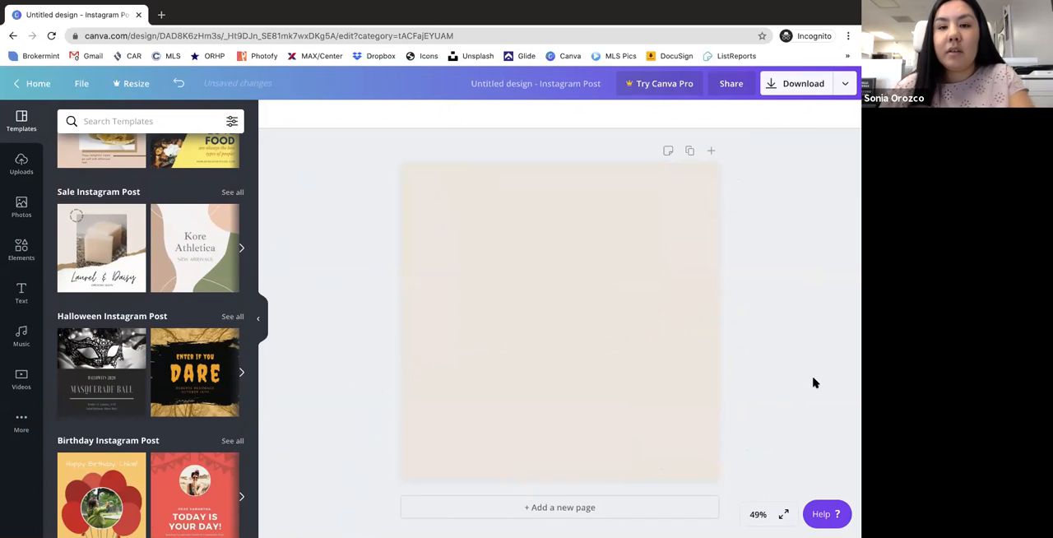
# - Undo all the element deletions and the applied Laurel & Daisy template
pyautogui.click(178, 86)
pyautogui.click(177, 85)
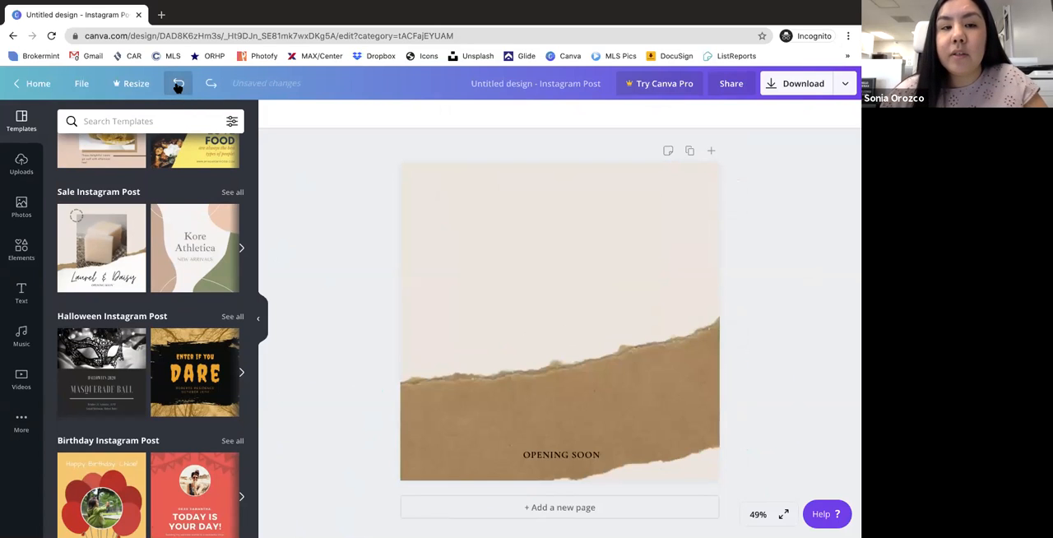
pyautogui.click(178, 86)
pyautogui.click(178, 86)
pyautogui.click(177, 85)
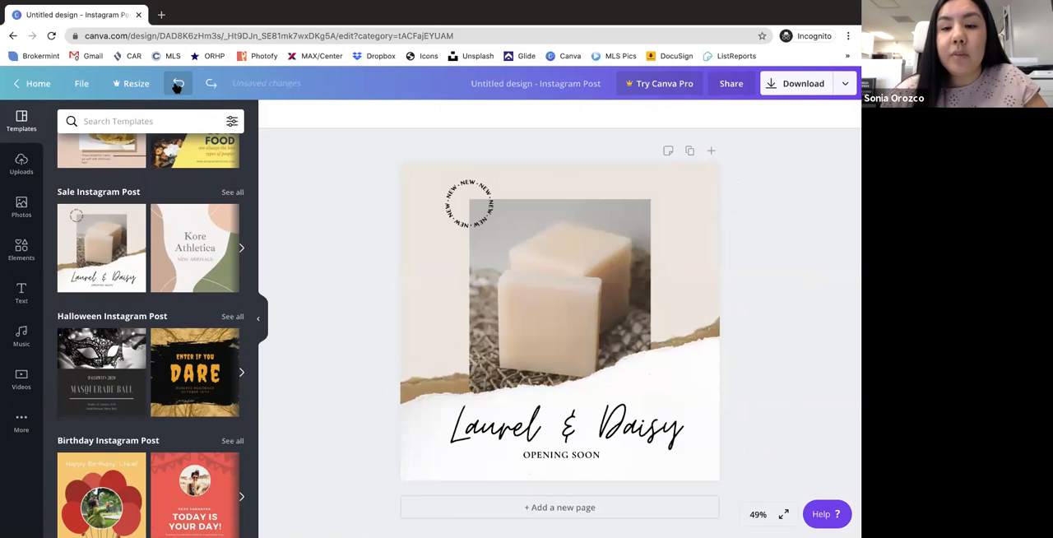
pyautogui.click(177, 85)
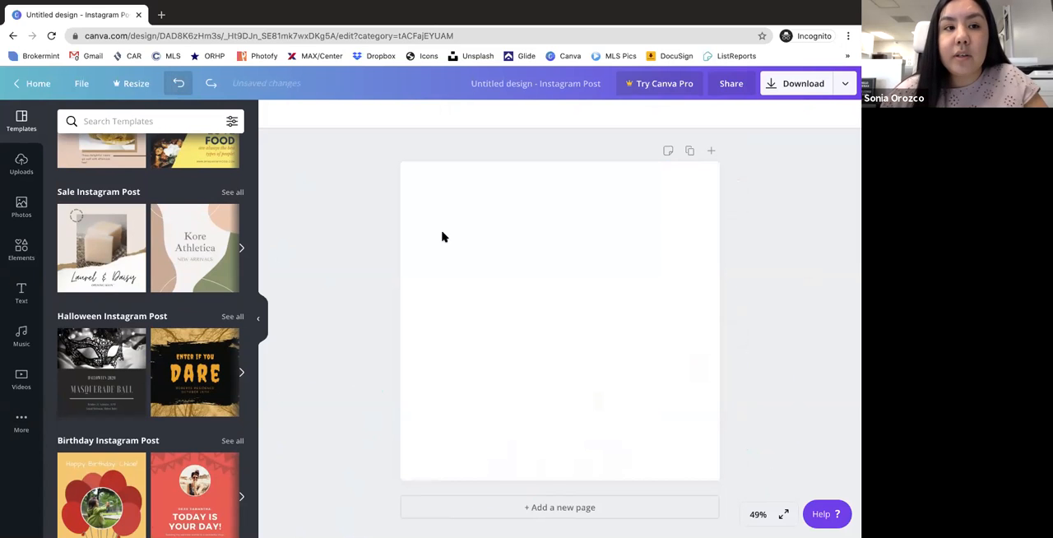
# - Try to resize the design, dismiss the Canva Pro offer and select the blank page
pyautogui.click(136, 83)
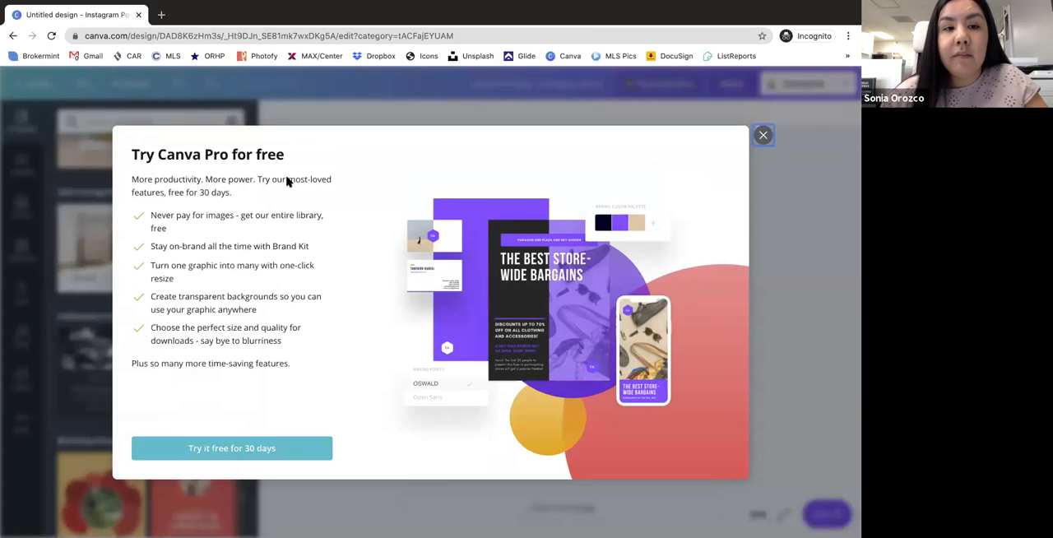
pyautogui.click(763, 136)
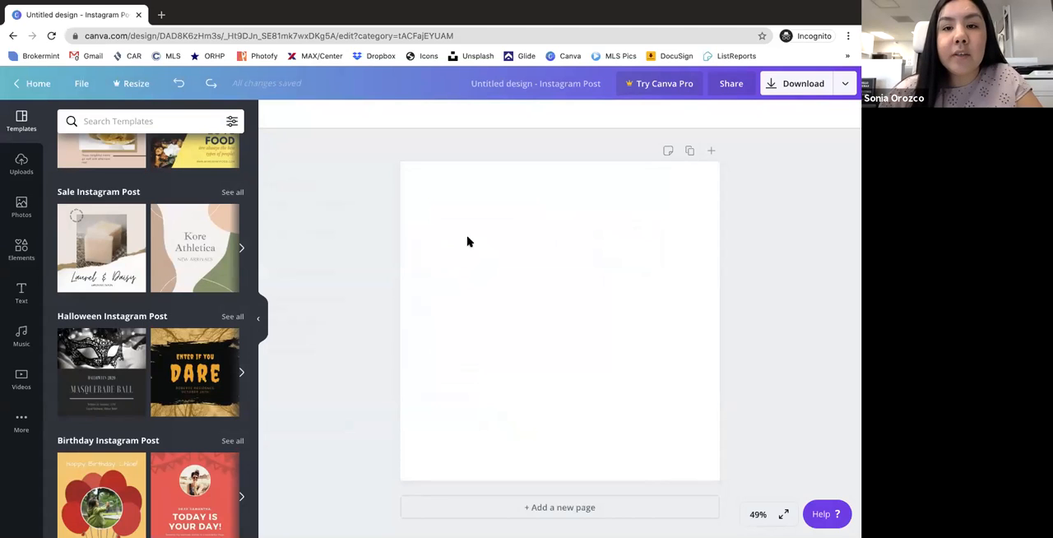
pyautogui.click(418, 217)
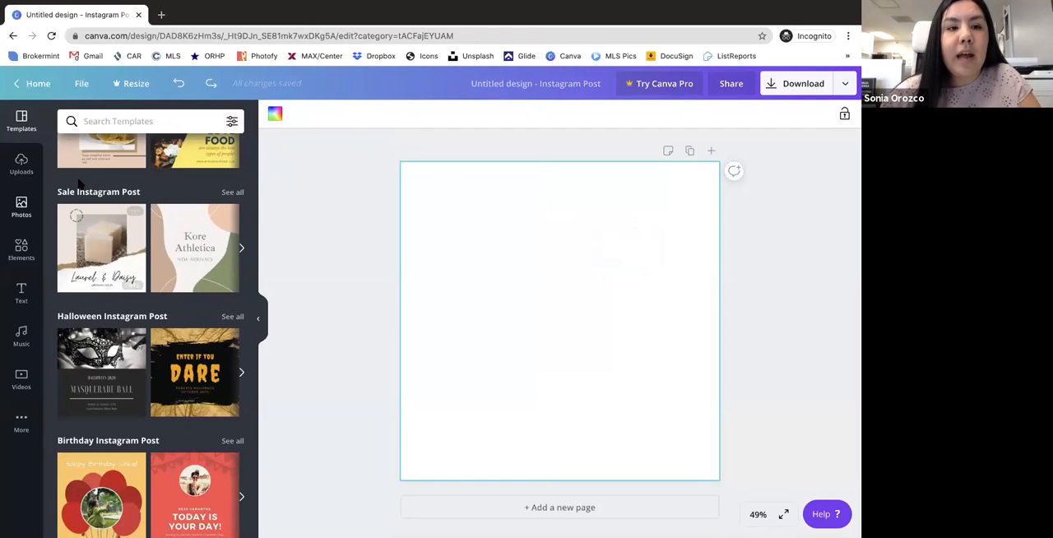
# - Apply the Peach Zucchini Muffins page from the Pink and Brown Photo Food Influencer Minimalist Instagram Post Set
pyautogui.scroll(2, 80, 185)
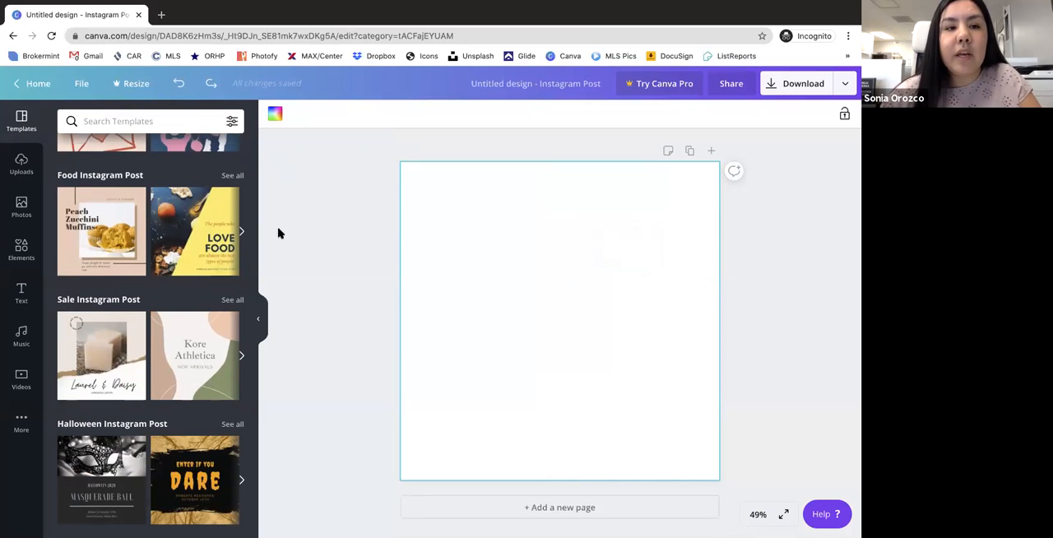
pyautogui.click(99, 221)
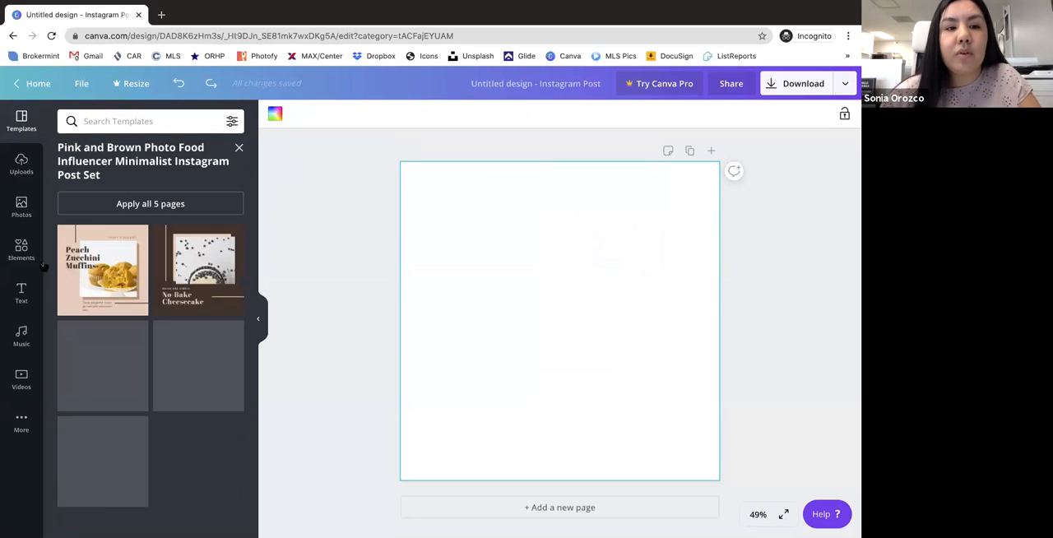
pyautogui.click(96, 261)
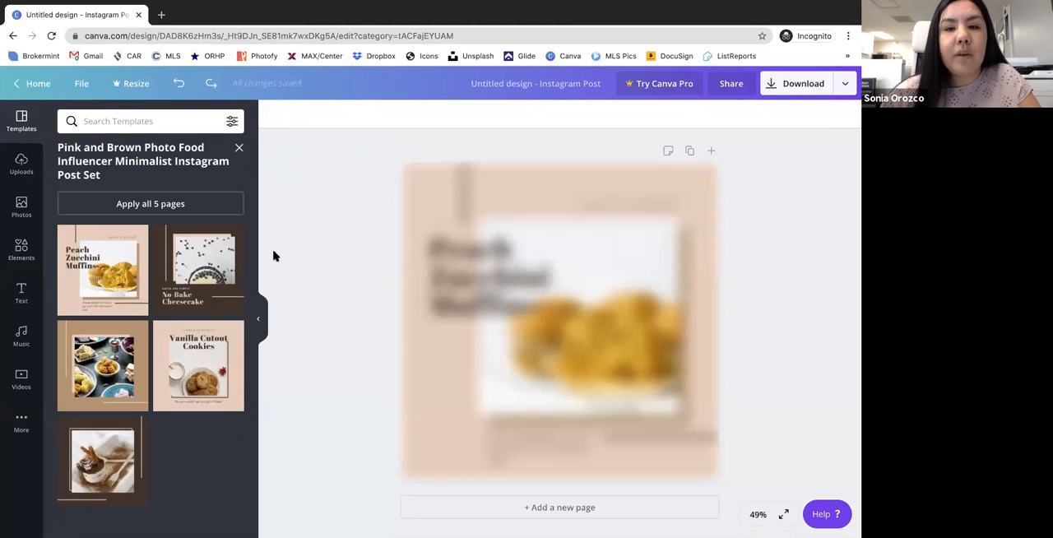
# - Close the template set and delete the TODAY'S DESSERT, Peach Zucchini Muffins and delightful treats texts from the page
pyautogui.click(238, 148)
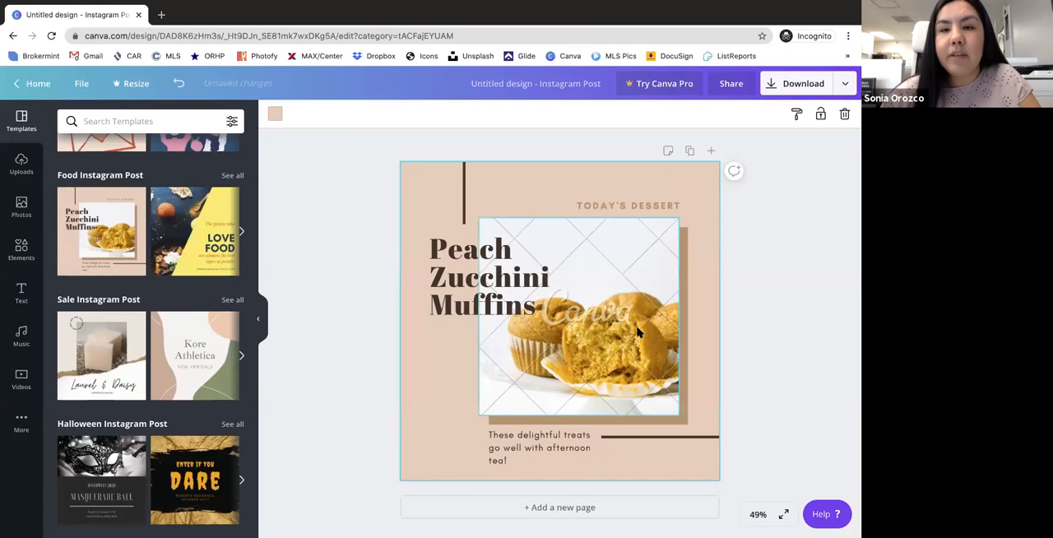
pyautogui.click(640, 208)
pyautogui.press('Delete')
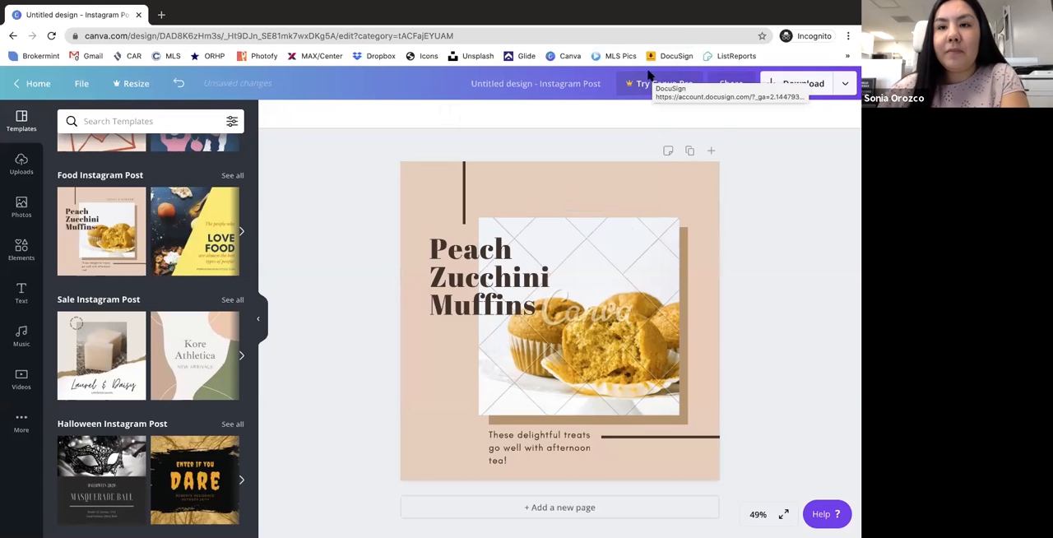
pyautogui.click(498, 256)
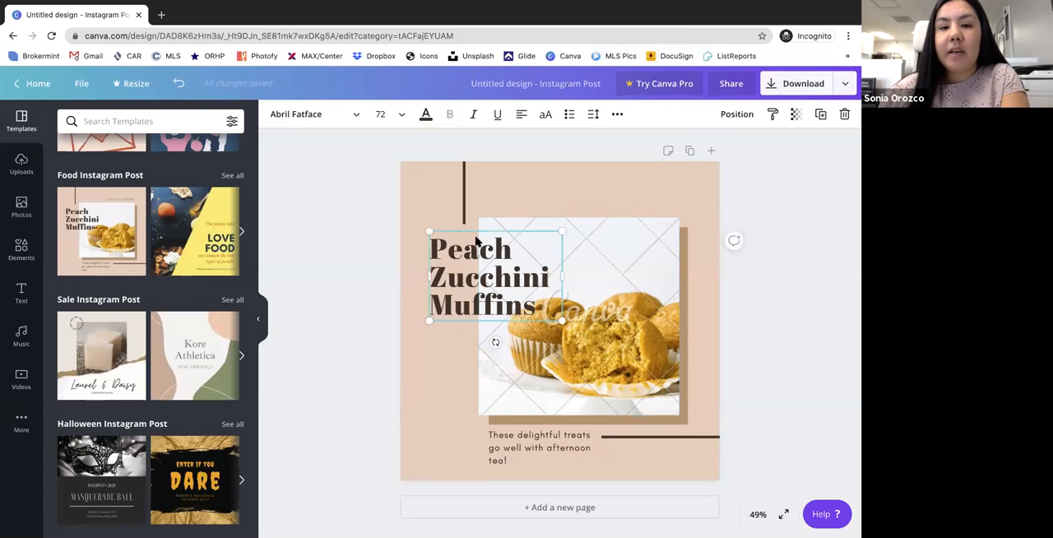
pyautogui.press('Delete')
pyautogui.click(534, 445)
pyautogui.press('Delete')
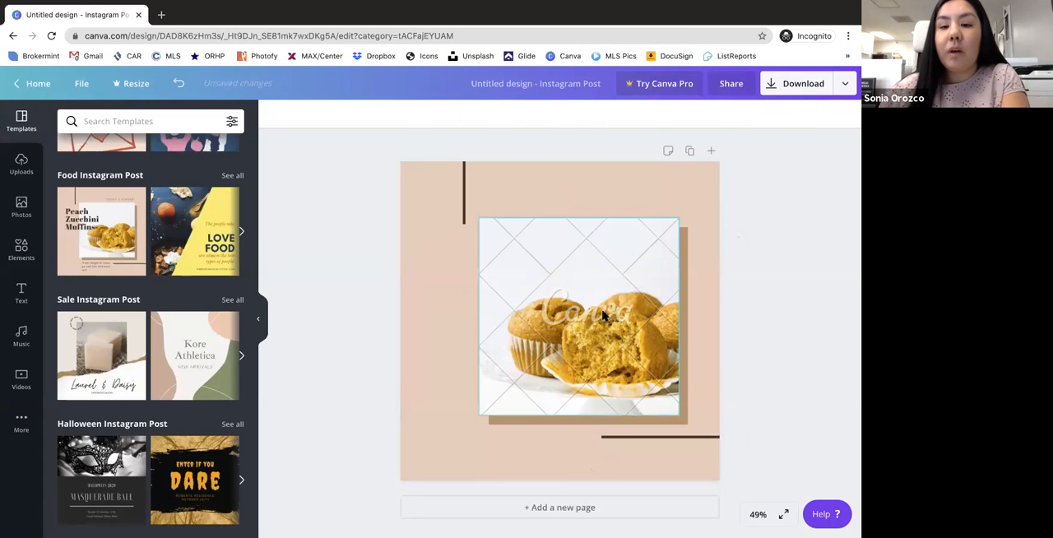
# - Delete the muffin photo and the brown square behind it, keeping the two dark lines on the peach background
pyautogui.click(588, 311)
pyautogui.press('Delete')
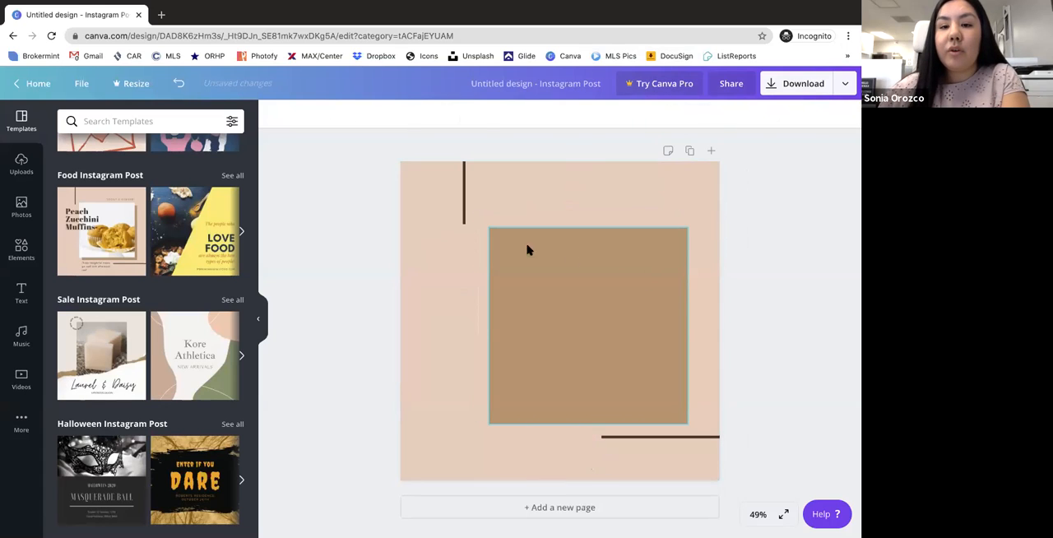
pyautogui.click(586, 286)
pyautogui.press('Delete')
pyautogui.click(592, 250)
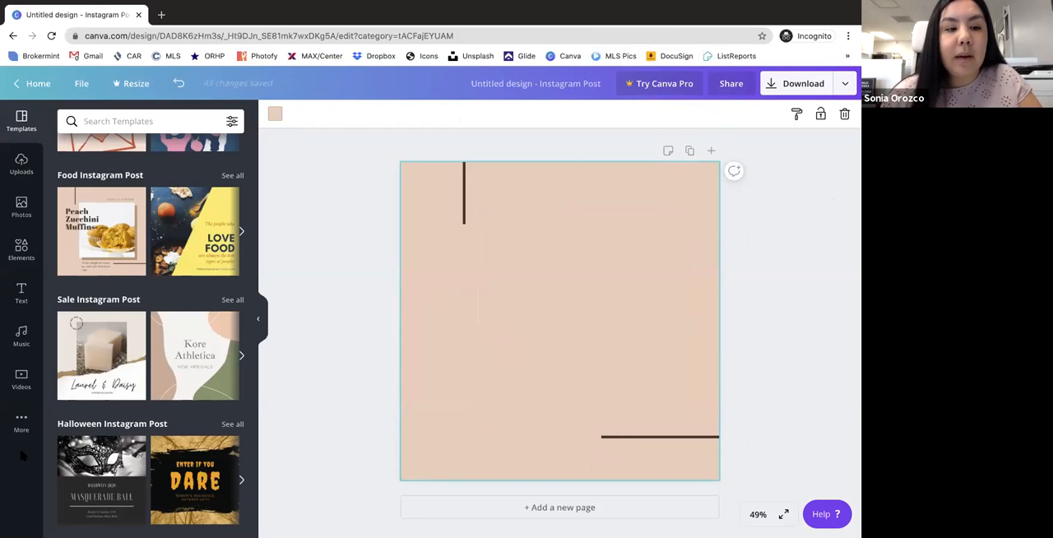
# - Upload the notebook, glasses and succulent photo from the computer and place it in the lower-left part of the page
pyautogui.click(22, 423)
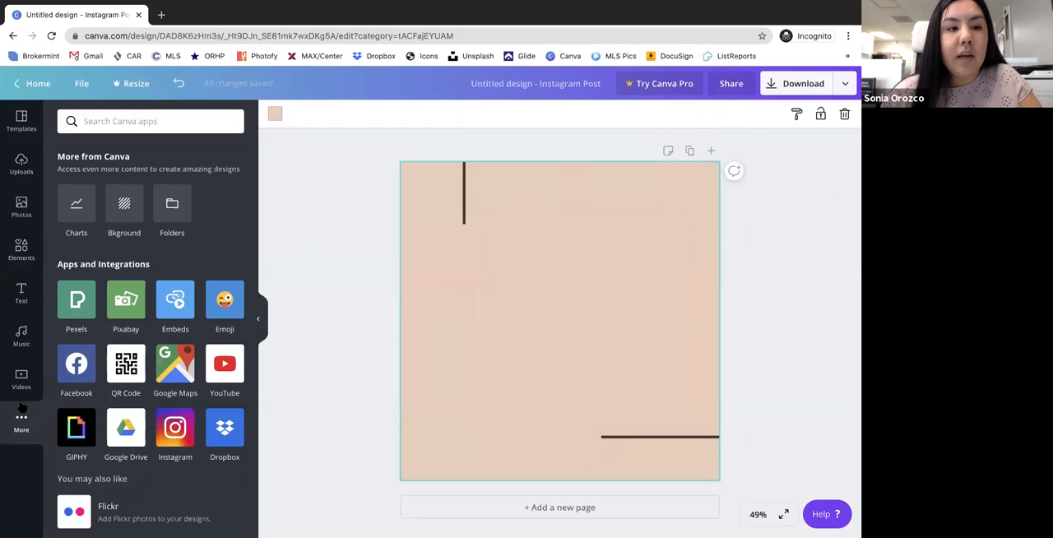
pyautogui.click(21, 165)
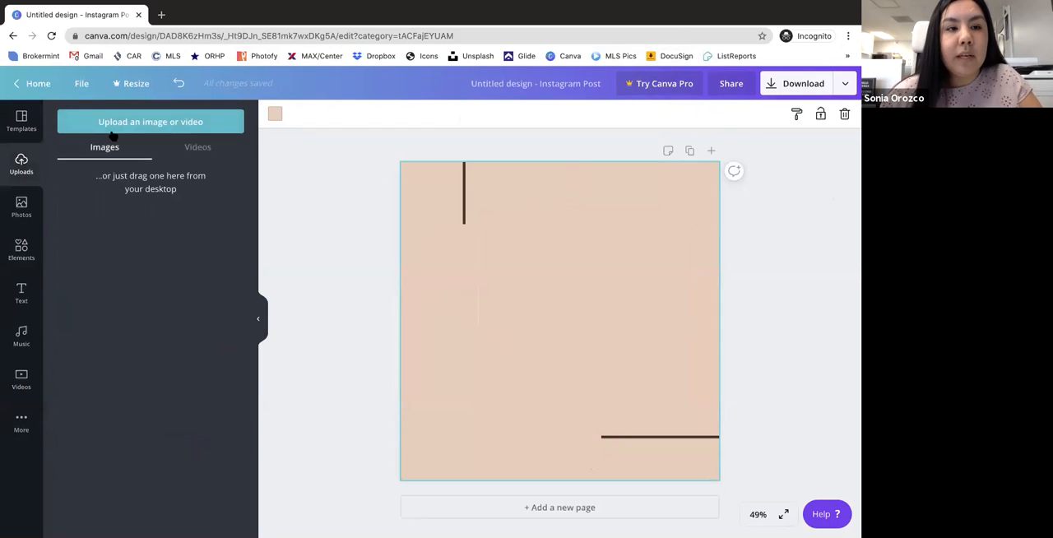
pyautogui.click(125, 123)
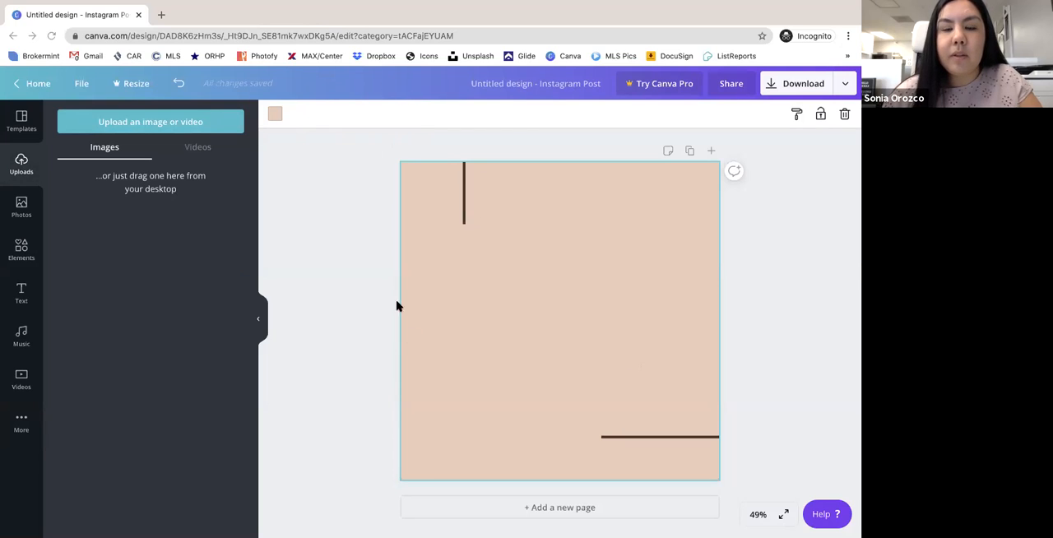
pyautogui.doubleClick(361, 250)
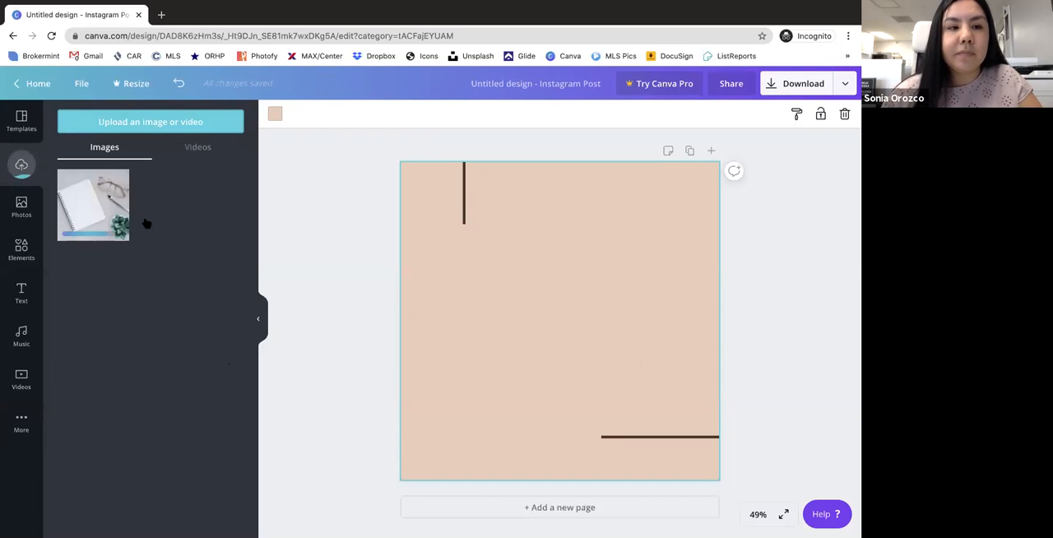
pyautogui.click(89, 193)
pyautogui.moveTo(530, 317); pyautogui.dragTo(466, 341)
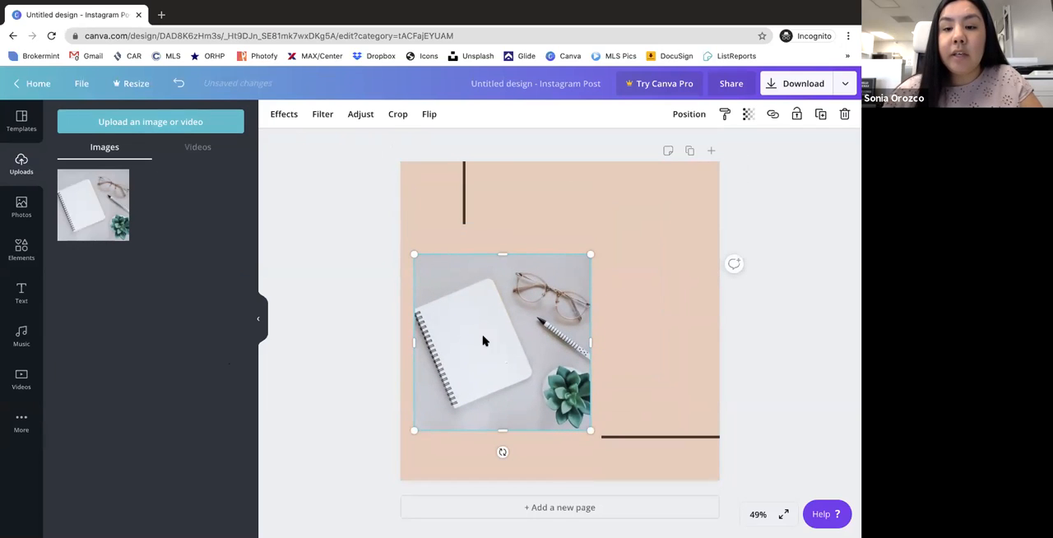
# - Shift the notebook photo closer to the page's lower-left corner and open the background colour options
pyautogui.click(665, 269)
pyautogui.click(274, 114)
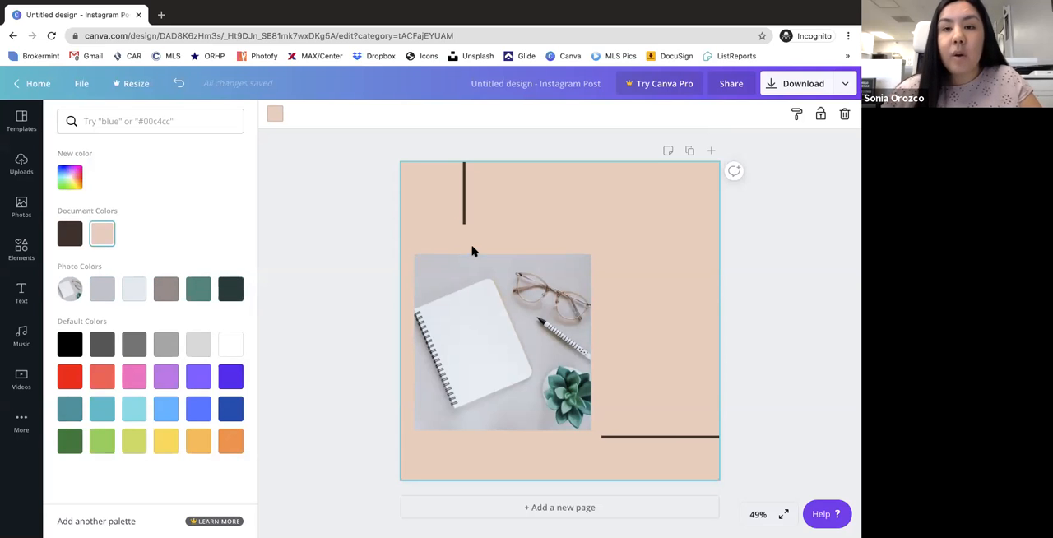
pyautogui.moveTo(533, 288)
pyautogui.mouseDown()
pyautogui.moveTo(519, 323)
pyautogui.moveTo(525, 305)
pyautogui.mouseUp()
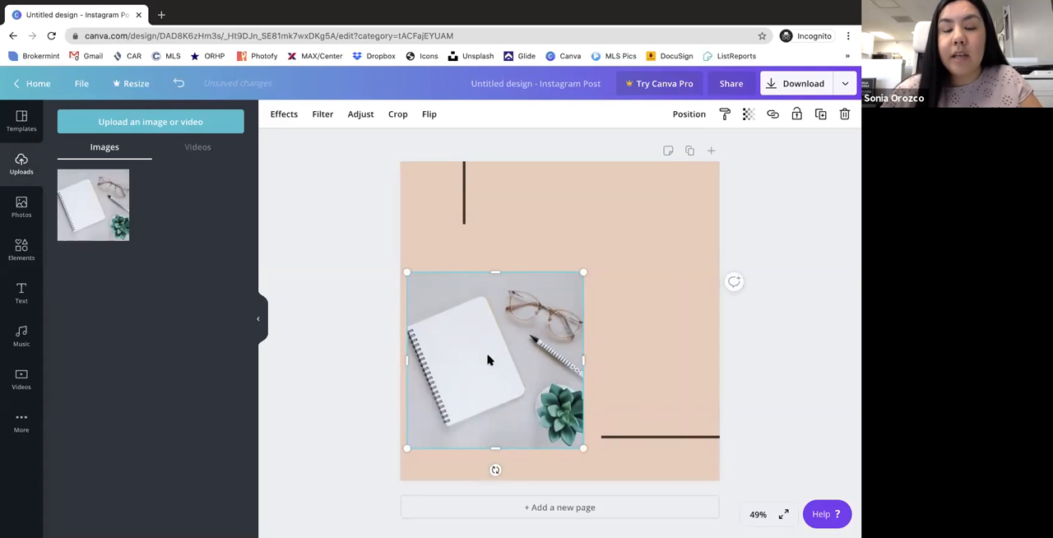
pyautogui.click(557, 207)
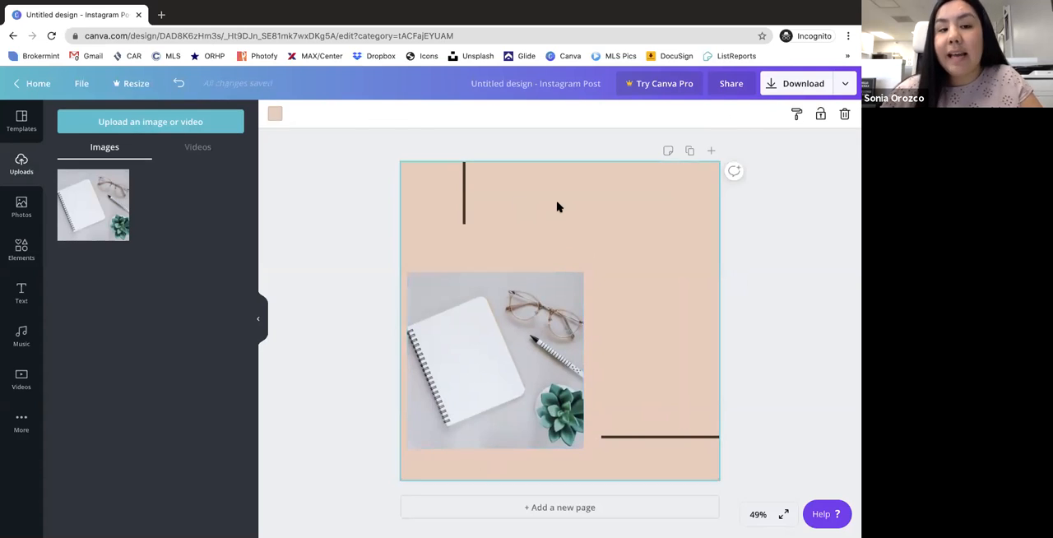
pyautogui.click(275, 114)
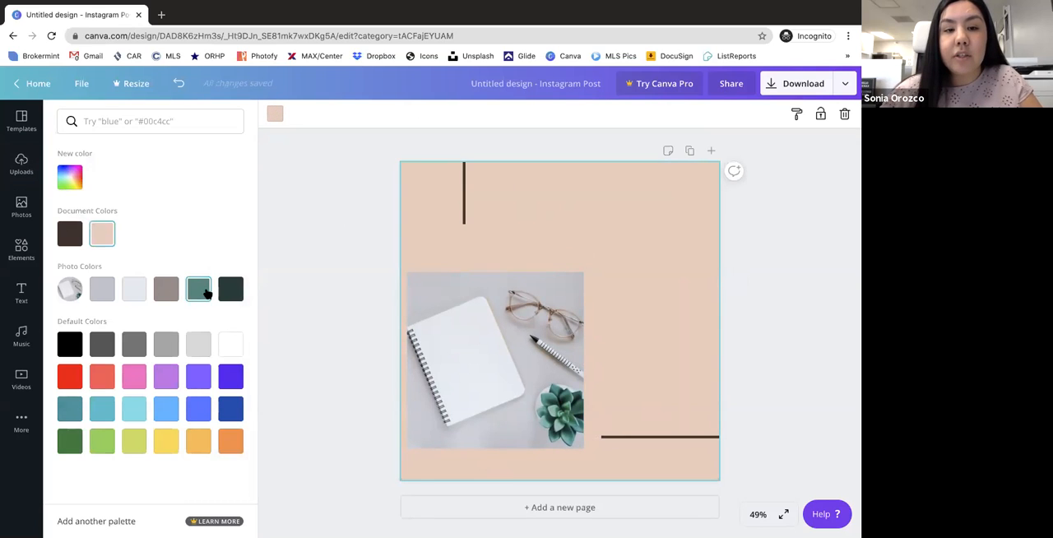
# - Add a heading reading "Just Sold" and place it near the upper edge of the page
pyautogui.click(23, 294)
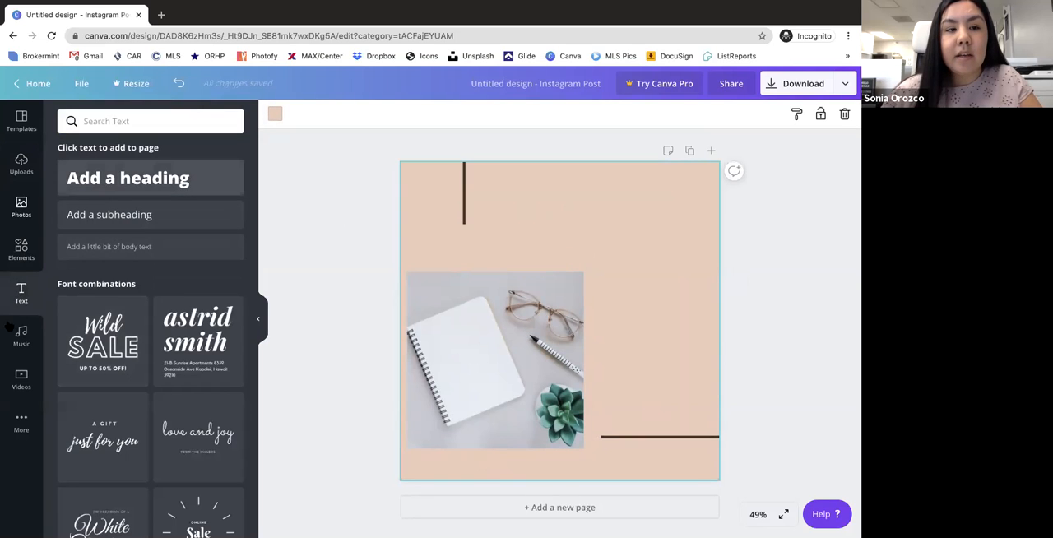
pyautogui.click(85, 178)
pyautogui.moveTo(567, 360); pyautogui.dragTo(570, 239)
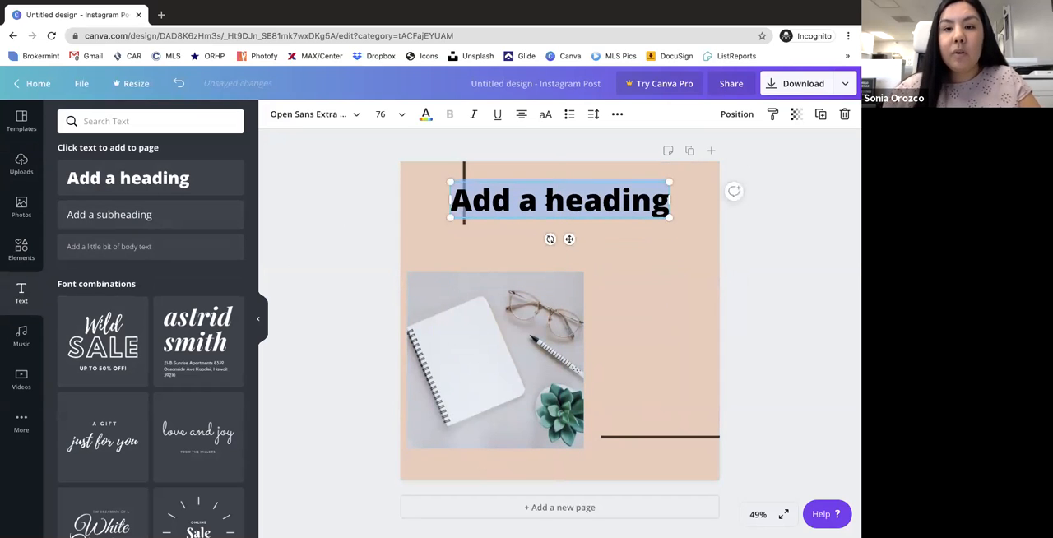
pyautogui.press('BackSpace')
pyautogui.write('Just Sold')
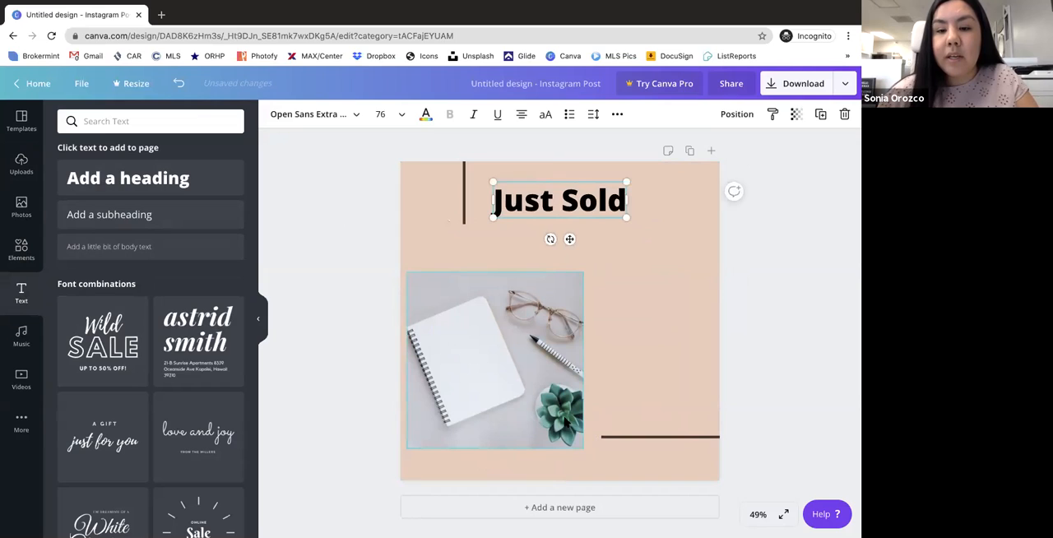
pyautogui.click(566, 421)
# - Try the teal photo colour on the Just Sold heading and settle on the brownish grey photo colour
pyautogui.click(555, 203)
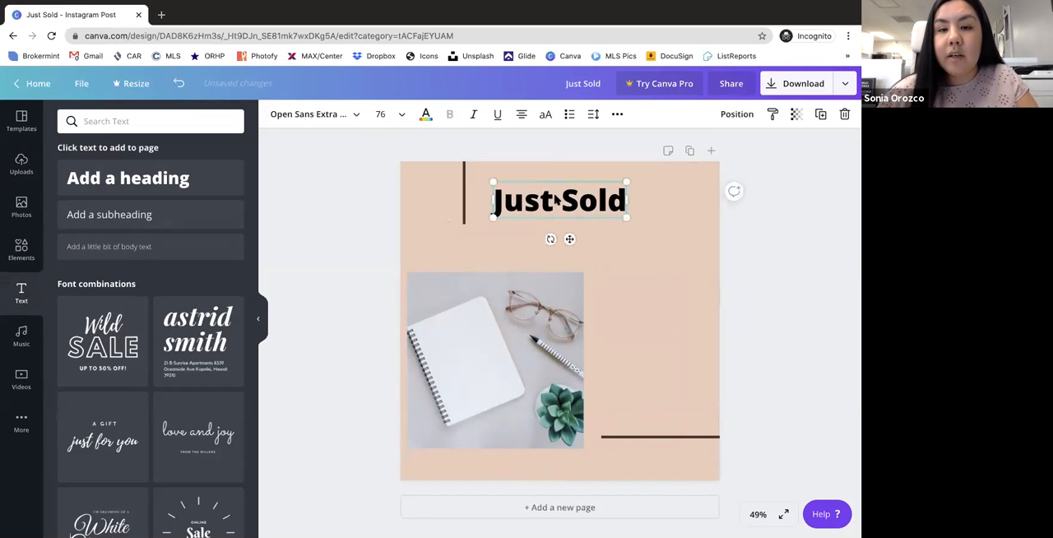
pyautogui.click(427, 115)
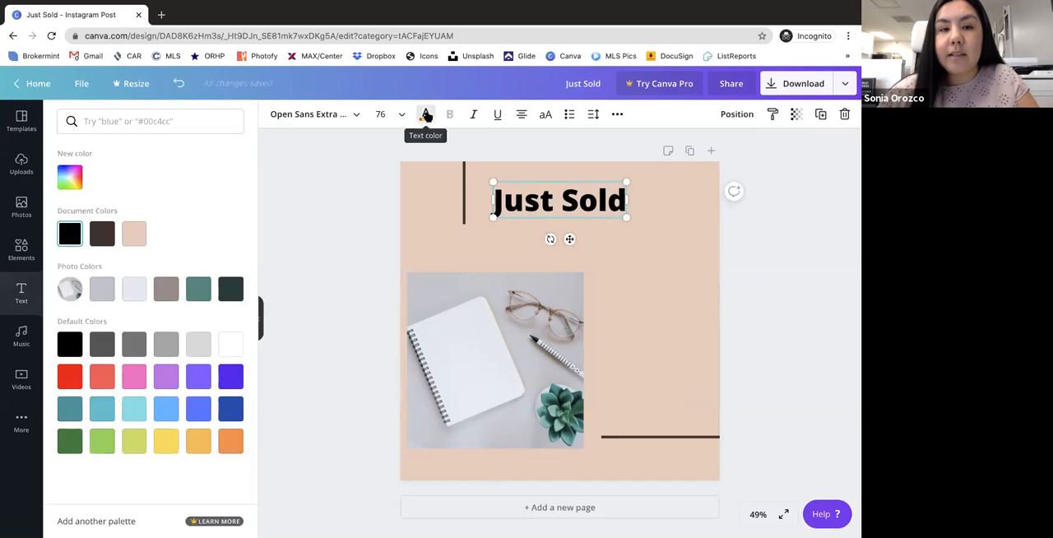
pyautogui.click(198, 289)
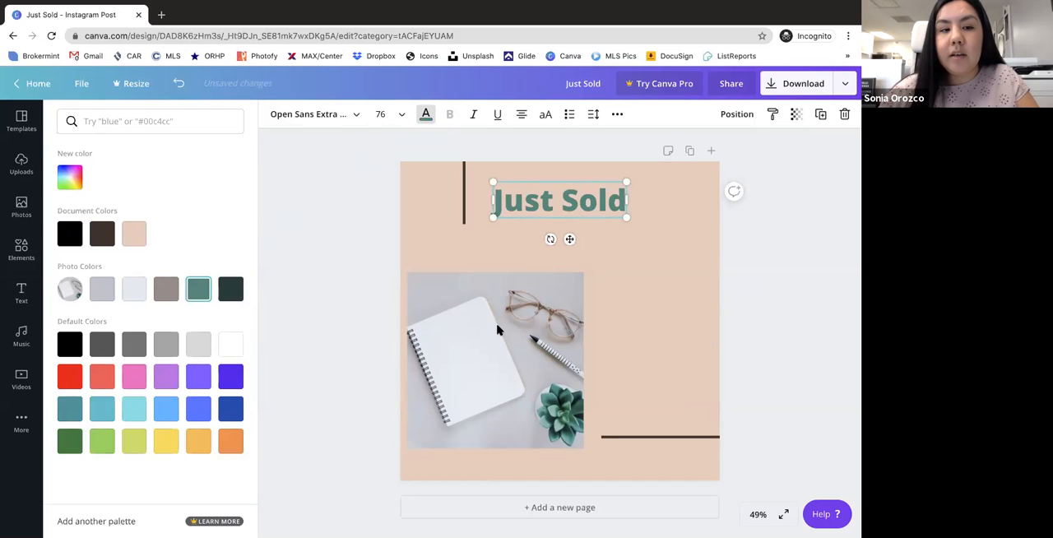
pyautogui.click(165, 290)
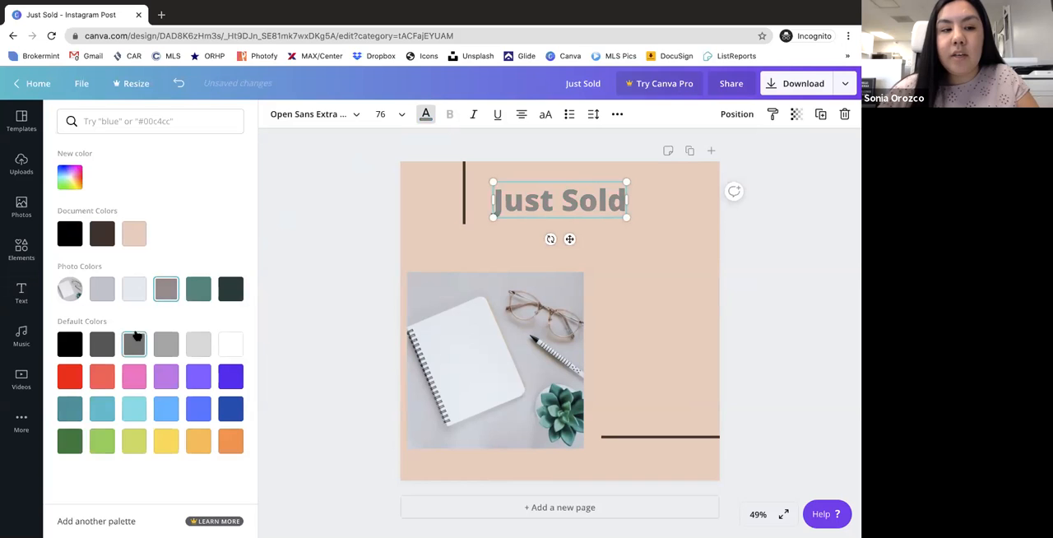
# - Search the photo library for "computer"
pyautogui.click(21, 210)
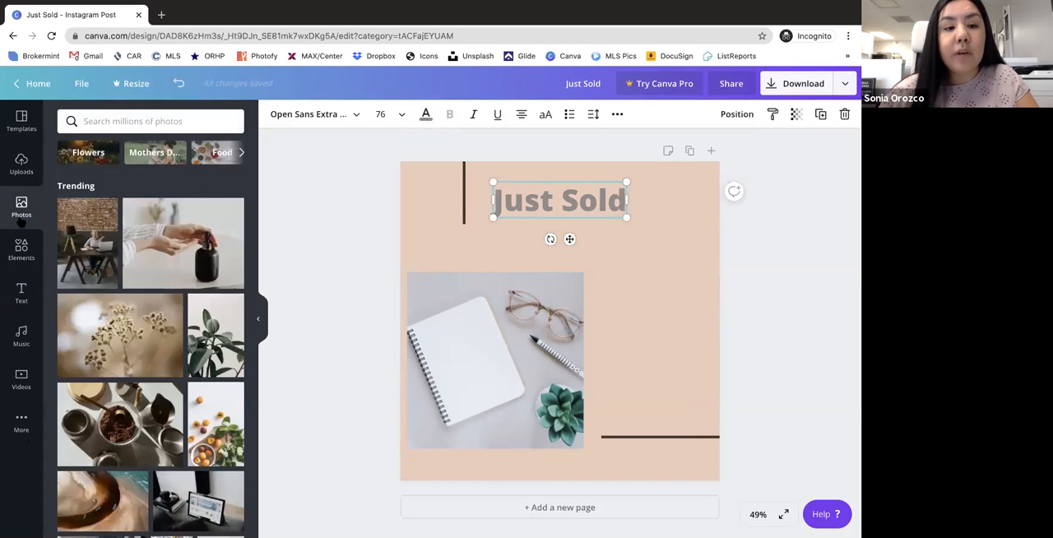
pyautogui.click(112, 121)
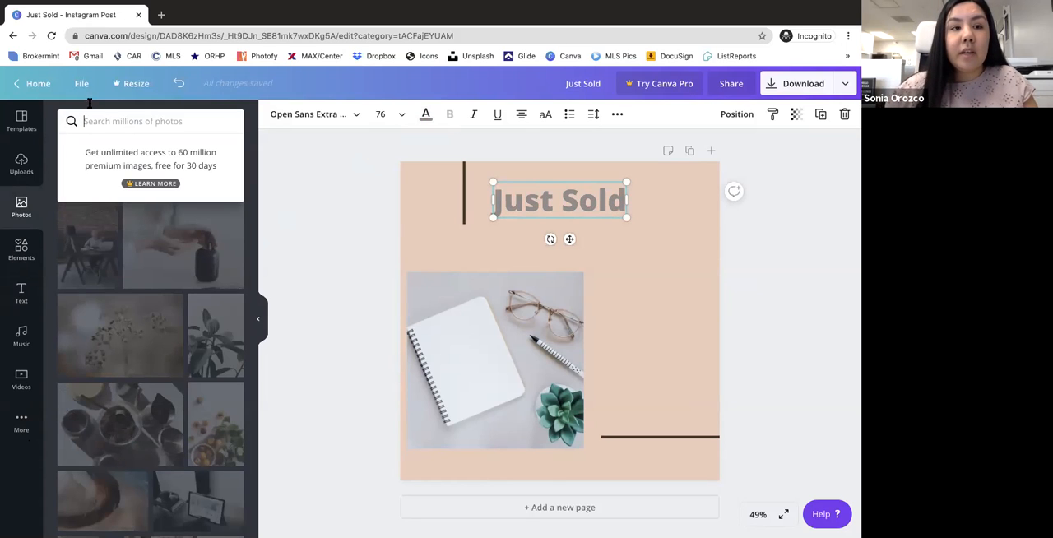
pyautogui.write('co')
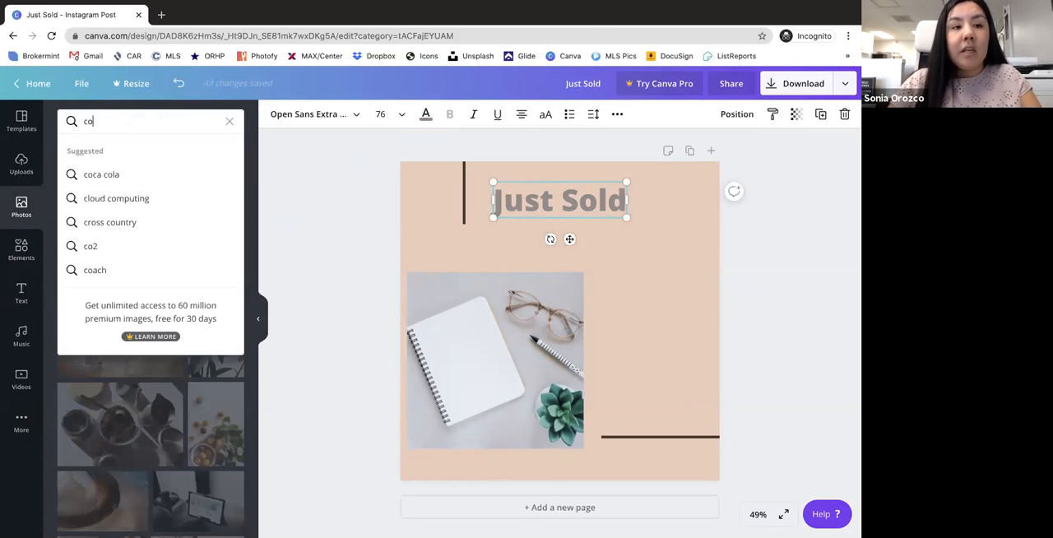
pyautogui.write('mputer')
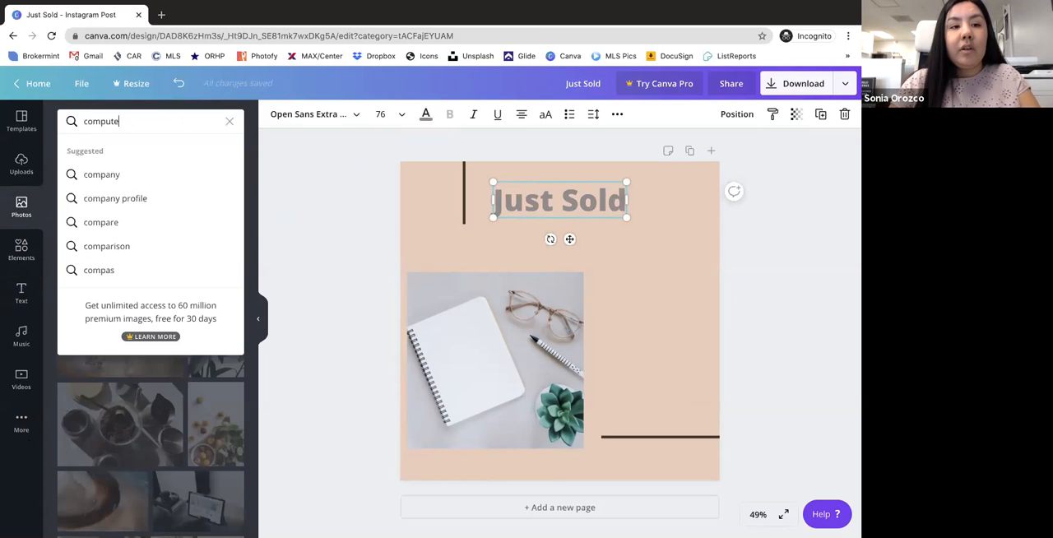
pyautogui.press('Return')
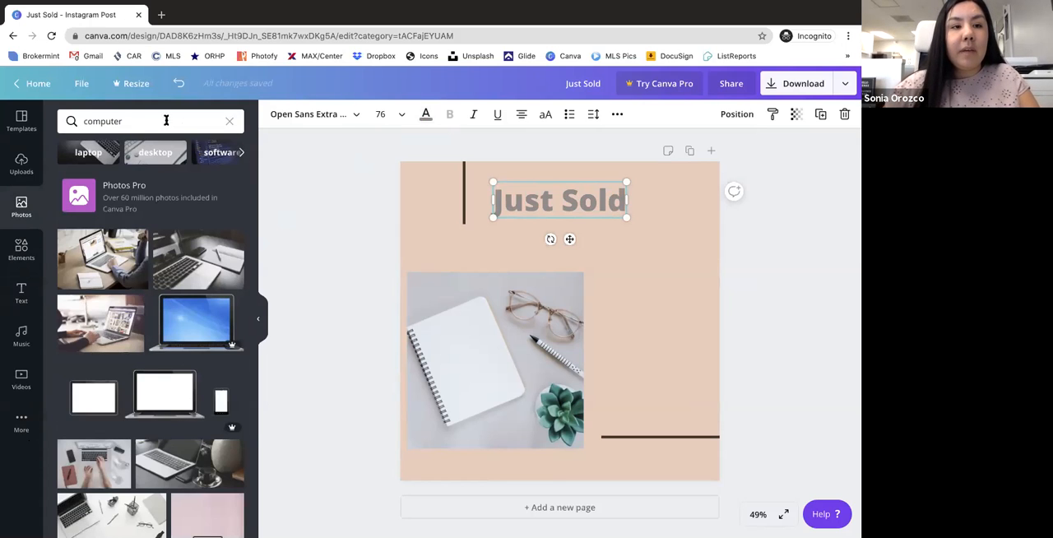
# - Search the photo library for "home" and add the free kitchen photo with the bar stools to the page
pyautogui.click(166, 121)
pyautogui.write('home')
pyautogui.press('Return')
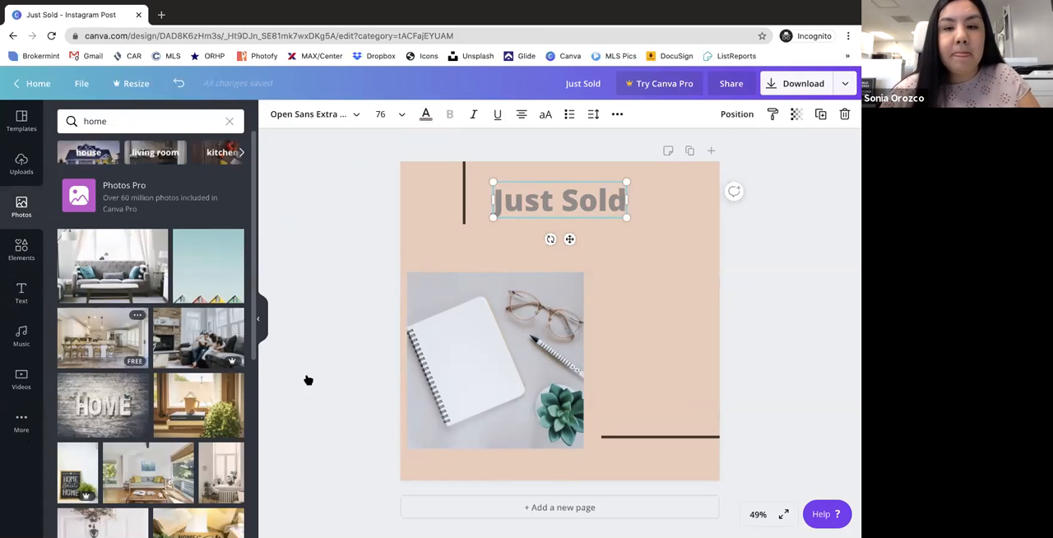
pyautogui.click(103, 338)
pyautogui.moveTo(581, 353)
pyautogui.mouseDown()
pyautogui.moveTo(596, 331)
pyautogui.moveTo(590, 353)
pyautogui.mouseUp()
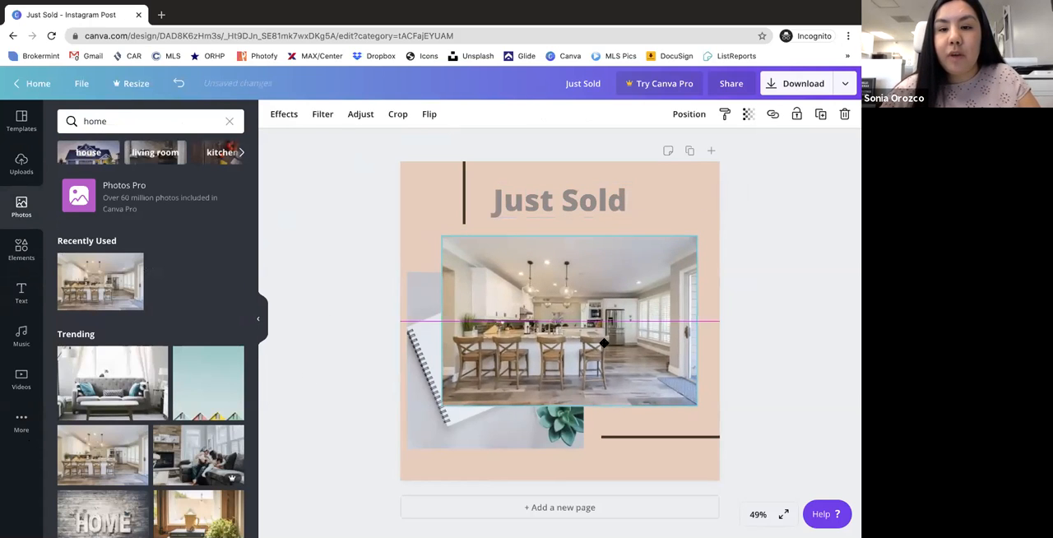
# - Delete the notebook photo and centre the kitchen photo on the page
pyautogui.click(462, 442)
pyautogui.press('Delete')
pyautogui.moveTo(612, 323)
pyautogui.mouseDown()
pyautogui.moveTo(590, 323)
pyautogui.moveTo(601, 323)
pyautogui.mouseUp()
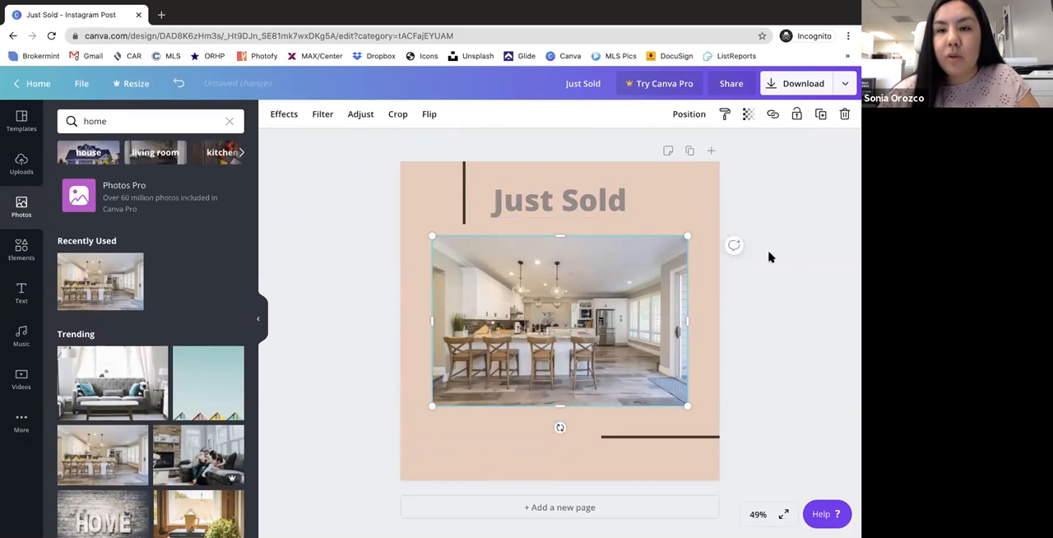
# - Enlarge the kitchen photo slightly, centre it horizontally and position it just below the Just Sold heading
pyautogui.click(465, 180)
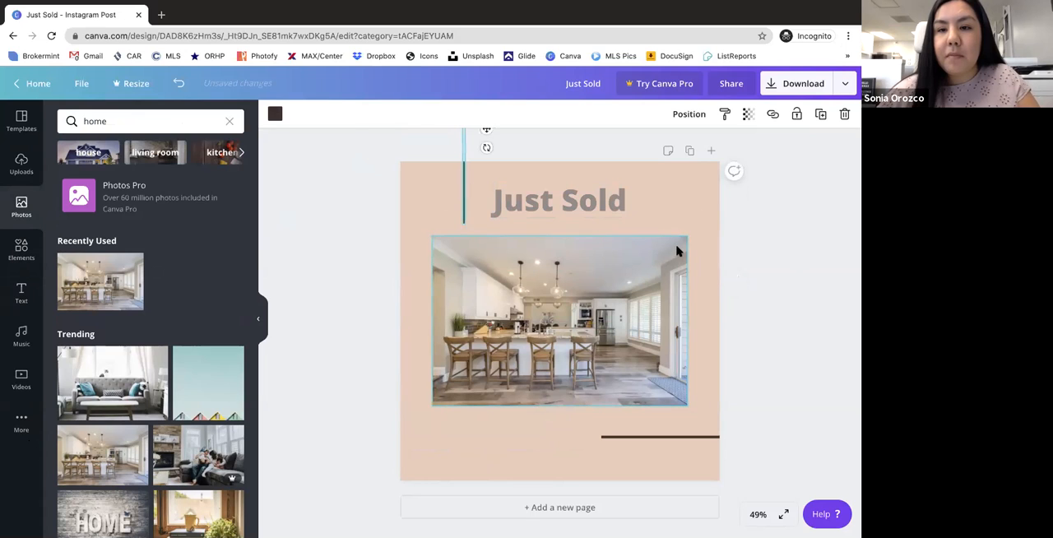
pyautogui.click(663, 279)
pyautogui.moveTo(687, 238); pyautogui.dragTo(704, 223)
pyautogui.moveTo(657, 302); pyautogui.dragTo(645, 309)
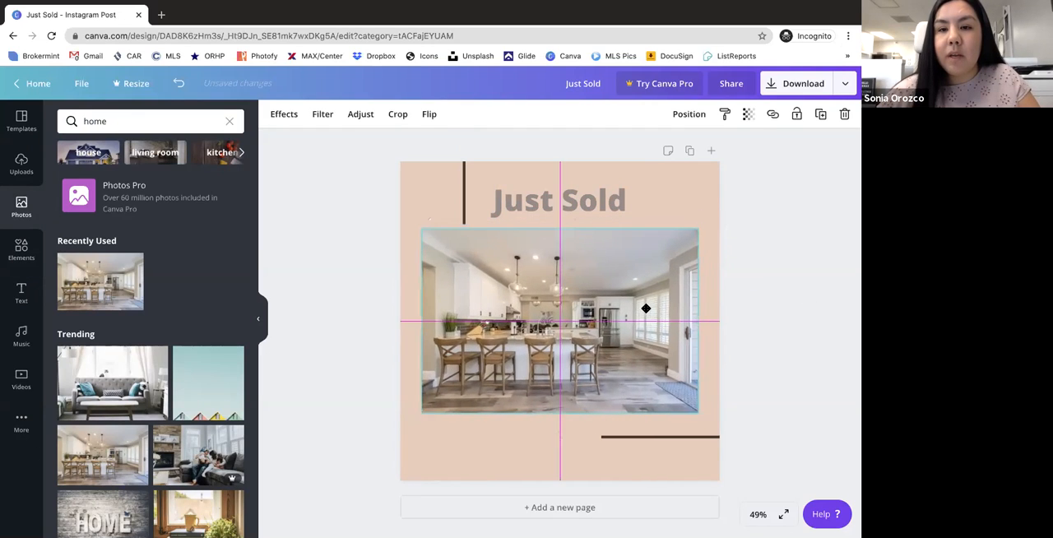
pyautogui.moveTo(715, 308); pyautogui.dragTo(715, 308)
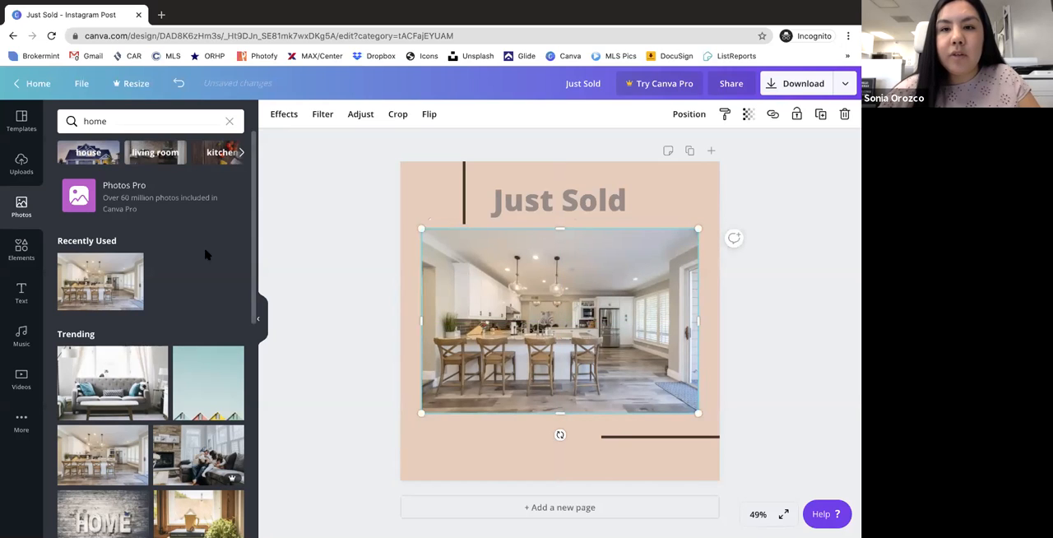
pyautogui.moveTo(517, 318); pyautogui.dragTo(517, 313)
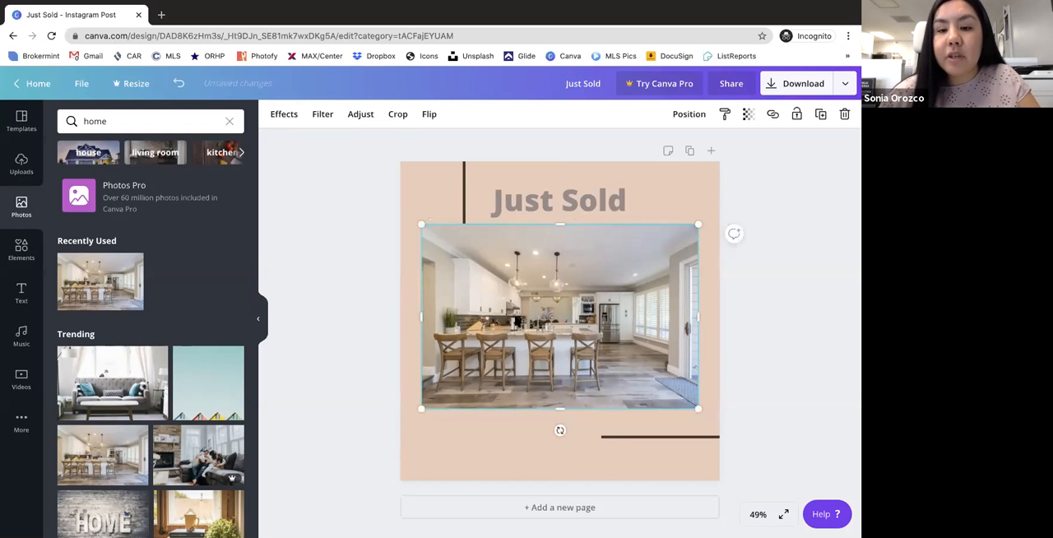
# - Add a heading text box below the kitchen photo and shrink it to font size 41.5
pyautogui.click(21, 292)
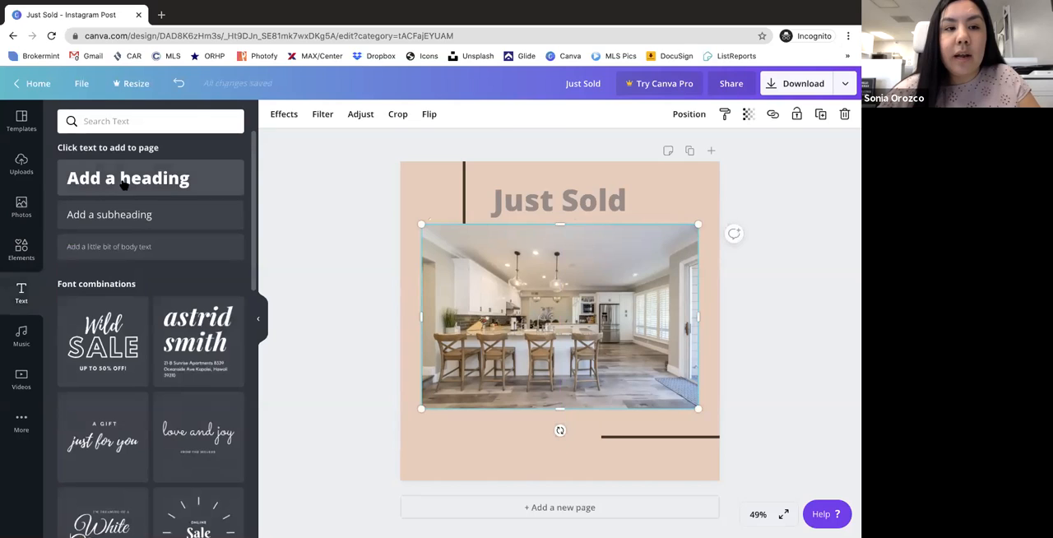
pyautogui.click(123, 178)
pyautogui.moveTo(545, 432); pyautogui.dragTo(496, 431)
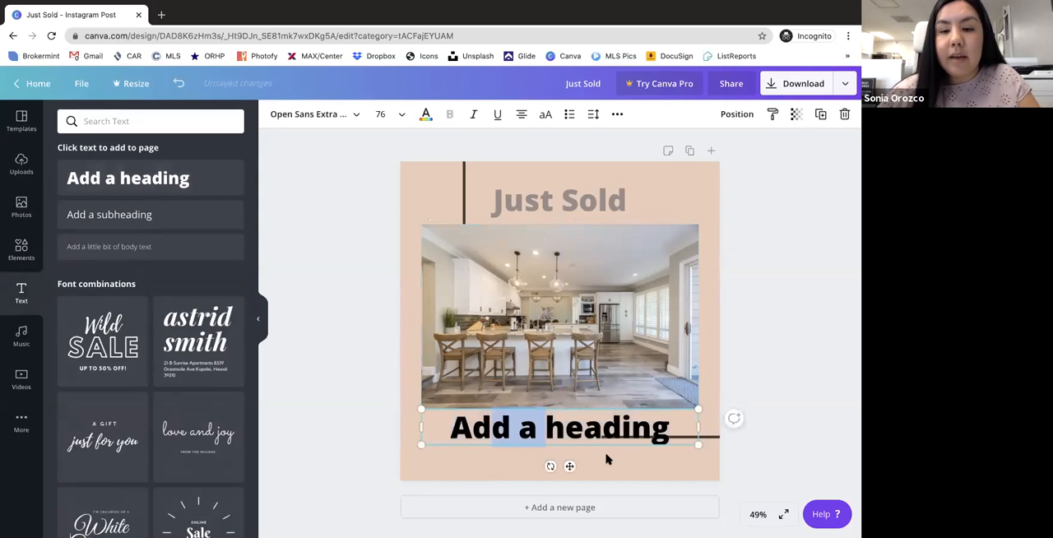
pyautogui.click(656, 459)
pyautogui.click(685, 437)
pyautogui.moveTo(698, 444); pyautogui.dragTo(571, 438)
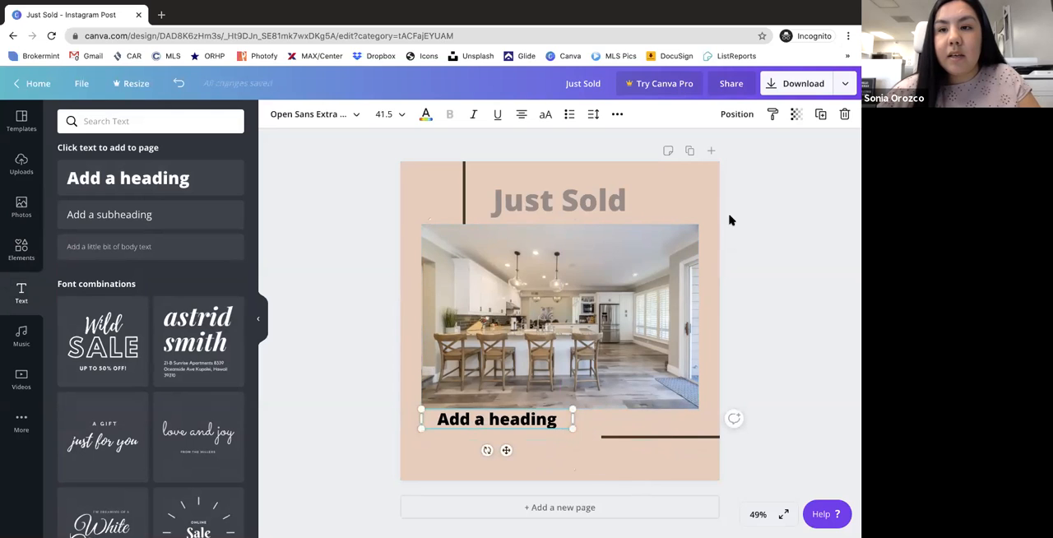
# - Replace the heading text with three lines: the agent's full name, "DRE#:" and the phone number
pyautogui.doubleClick(505, 422)
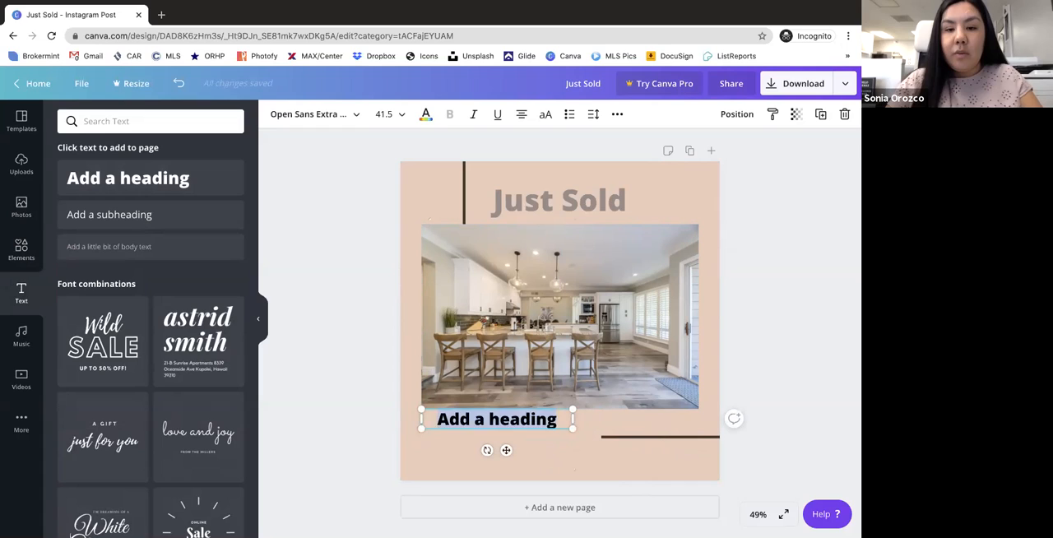
pyautogui.press('Return')
pyautogui.write('DRE#:')
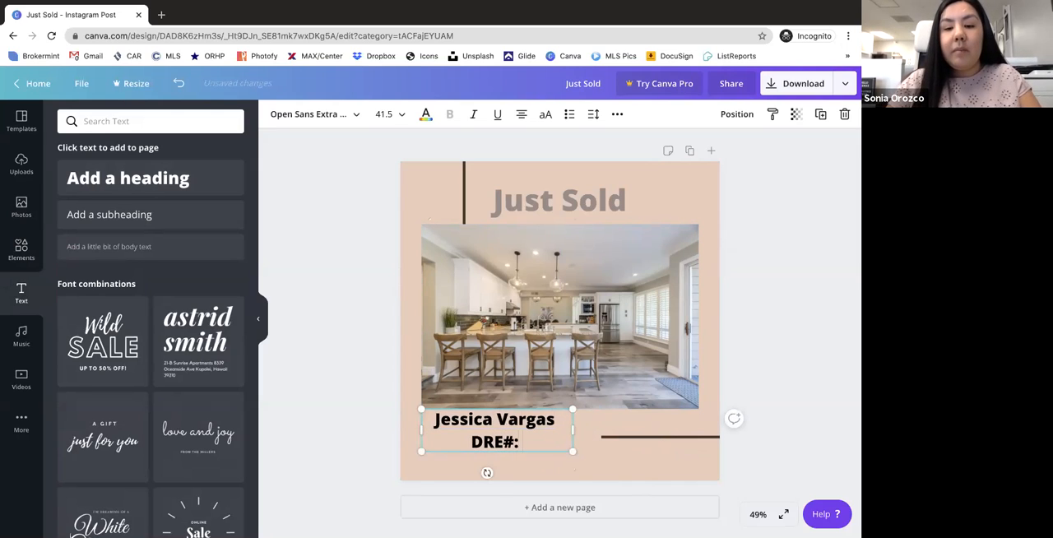
pyautogui.press('Return')
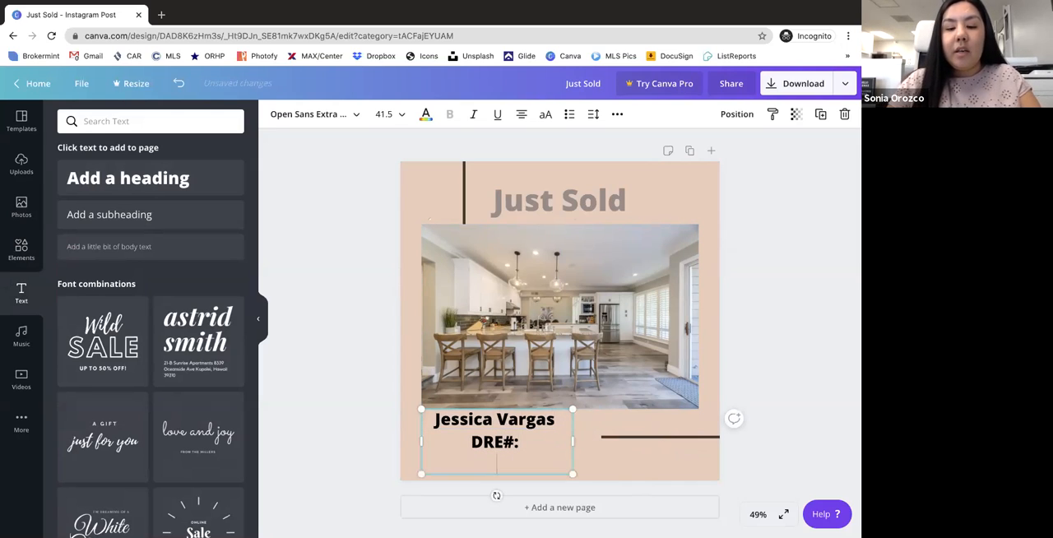
pyautogui.write('55')
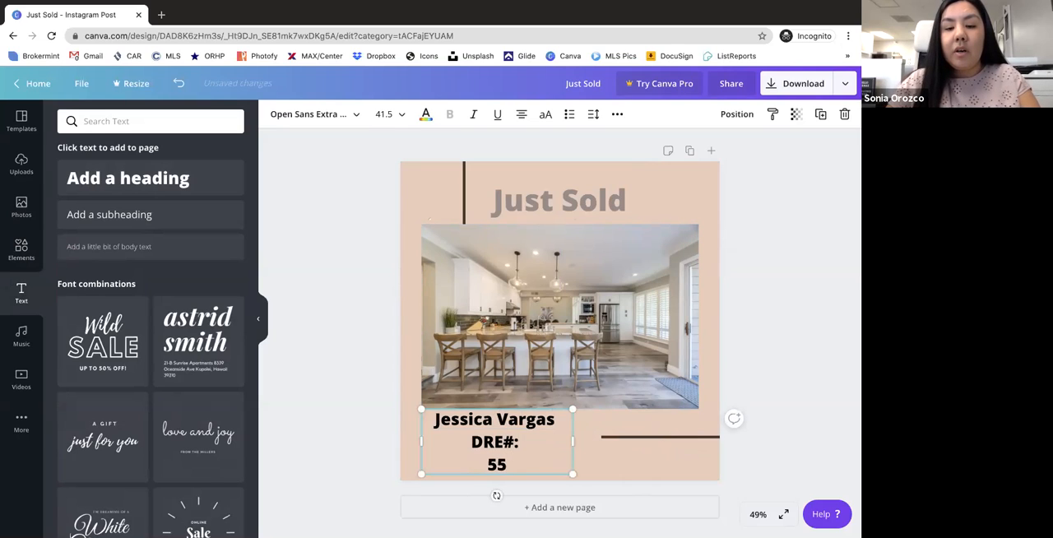
pyautogui.write('5.555.5555')
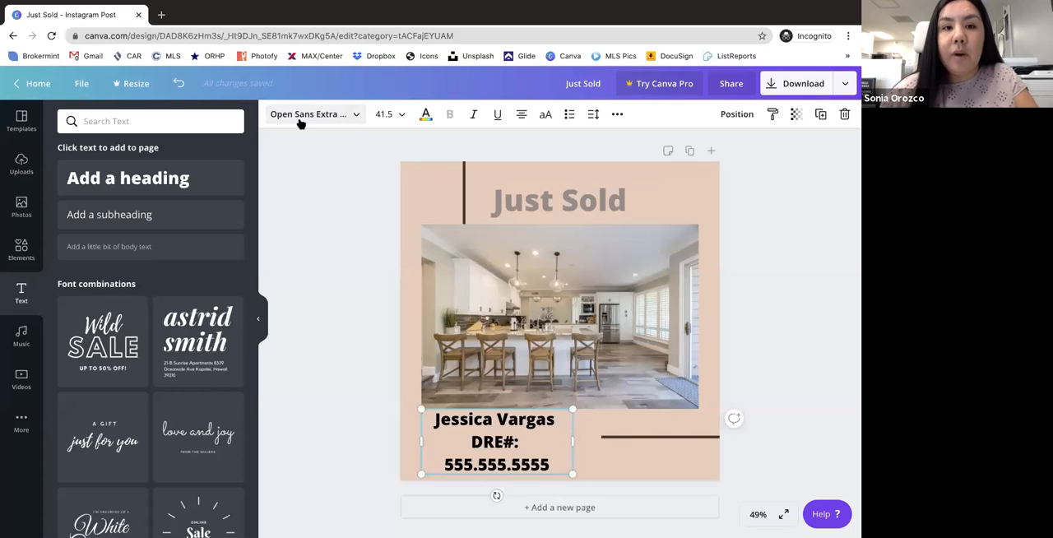
# - Search the fonts for "Calligraphy" for the agent's contact text
pyautogui.click(345, 114)
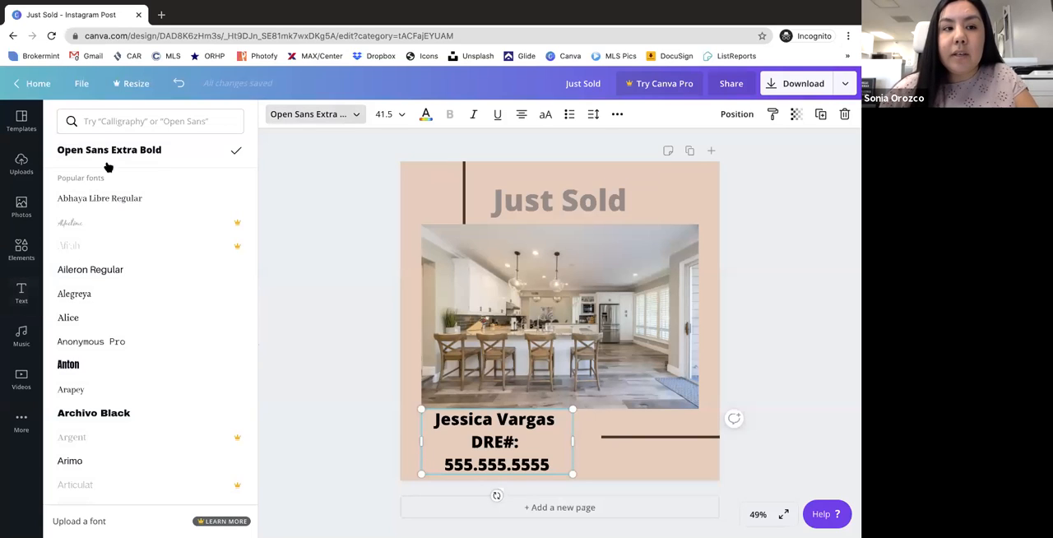
pyautogui.click(108, 119)
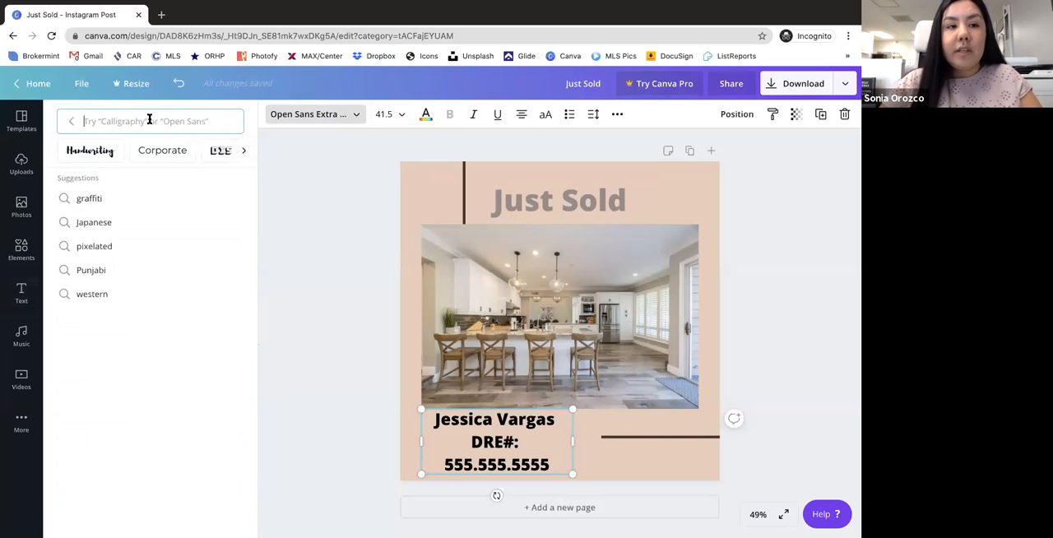
pyautogui.write('Calligraphy')
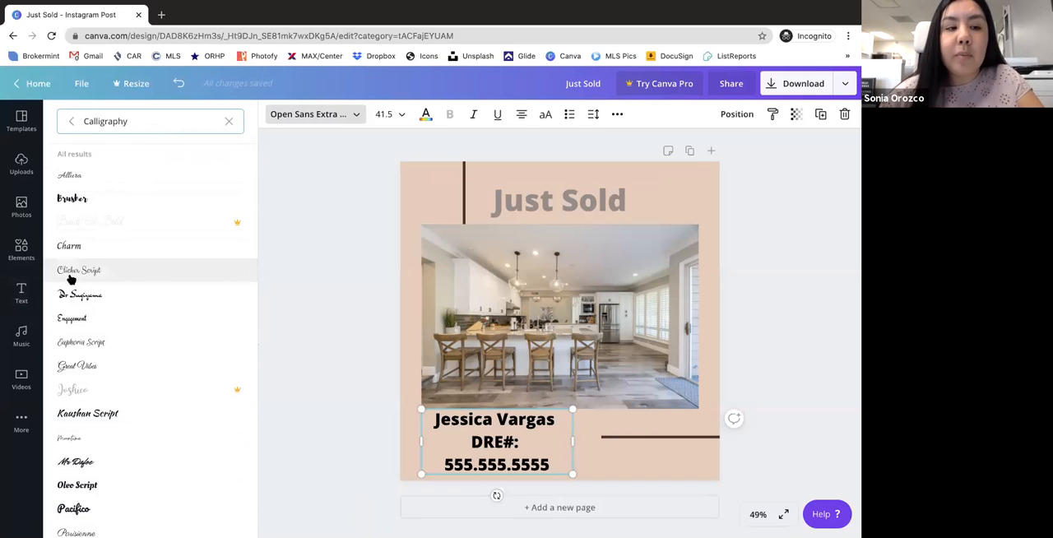
# - Try the Brusher, Charm, Clicker Script, Engagement and Great Vibes fonts on the contact text
pyautogui.click(88, 200)
pyautogui.click(122, 248)
pyautogui.click(98, 274)
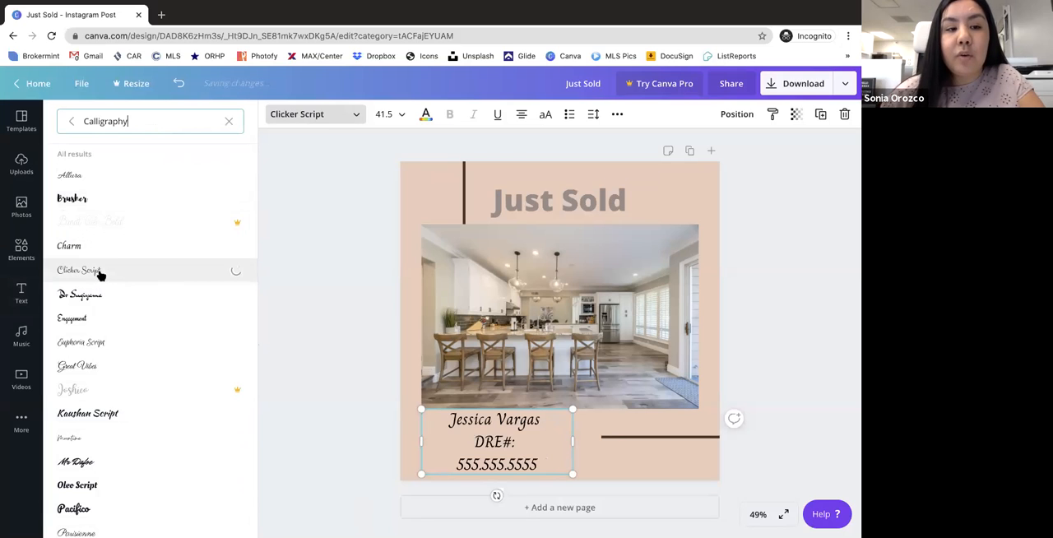
pyautogui.click(247, 227)
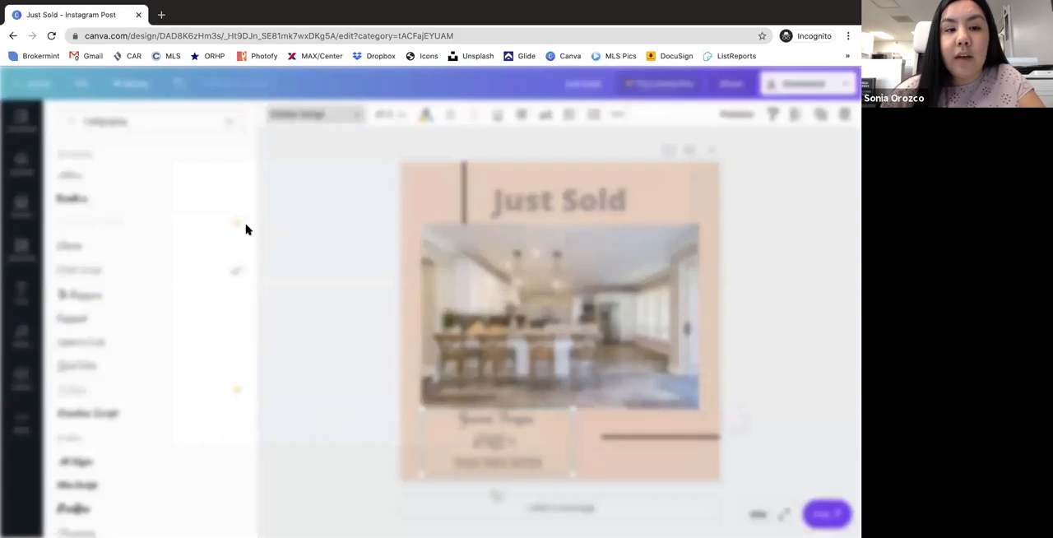
pyautogui.click(763, 135)
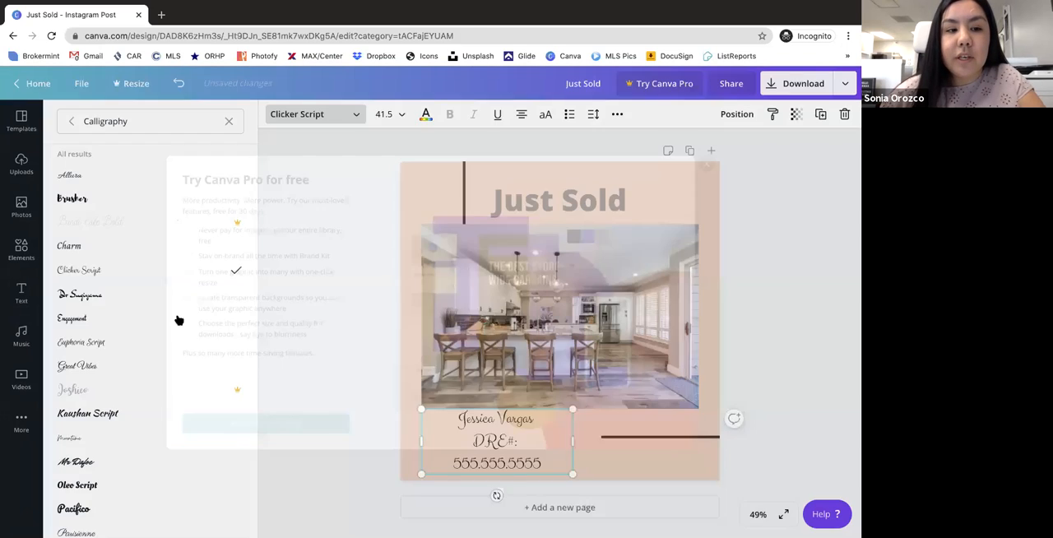
pyautogui.click(83, 319)
pyautogui.click(95, 367)
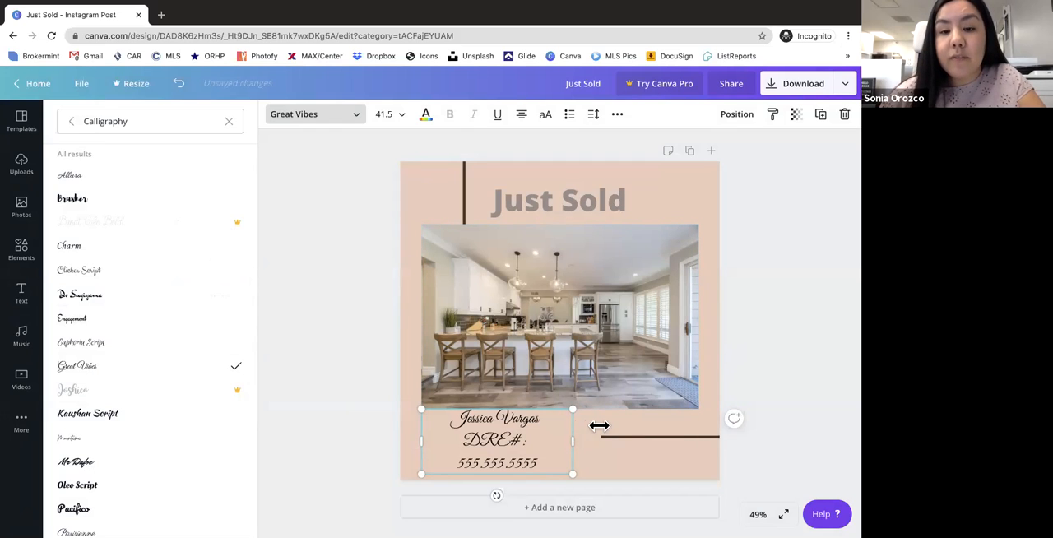
# - Set the contact text's font to Playlist Script after trying Parisienne
pyautogui.scroll(-3, 222, 374)
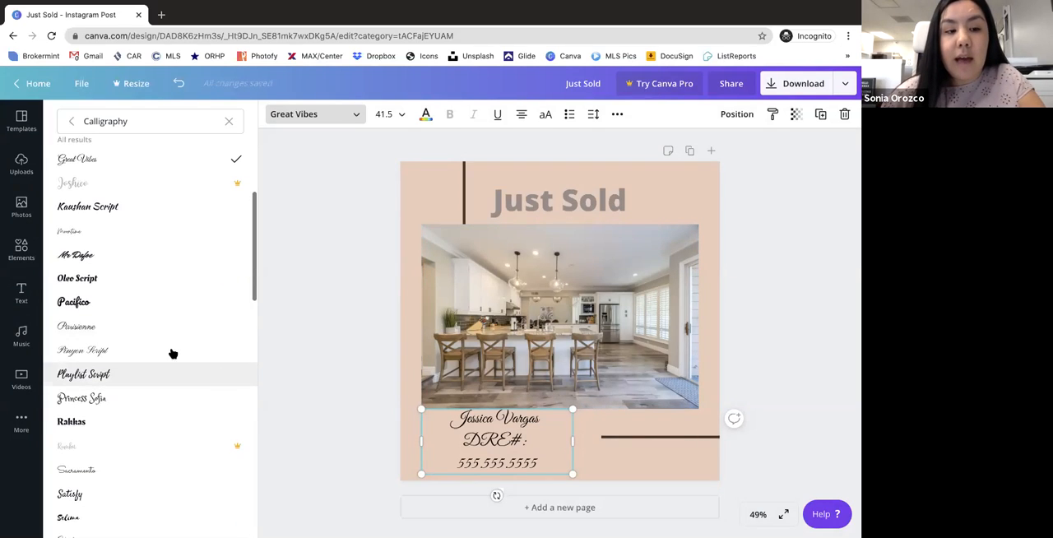
pyautogui.click(115, 329)
pyautogui.click(134, 374)
# - Shrink the contact text to size 27.7 and move it near the middle of the space below the kitchen photo
pyautogui.moveTo(573, 410); pyautogui.dragTo(522, 430)
pyautogui.click(789, 292)
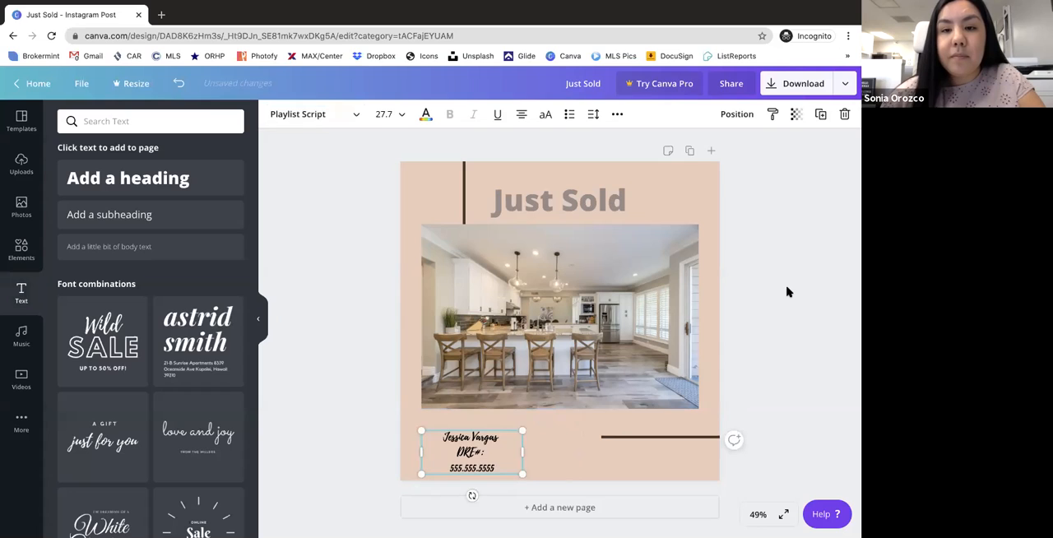
pyautogui.click(403, 170)
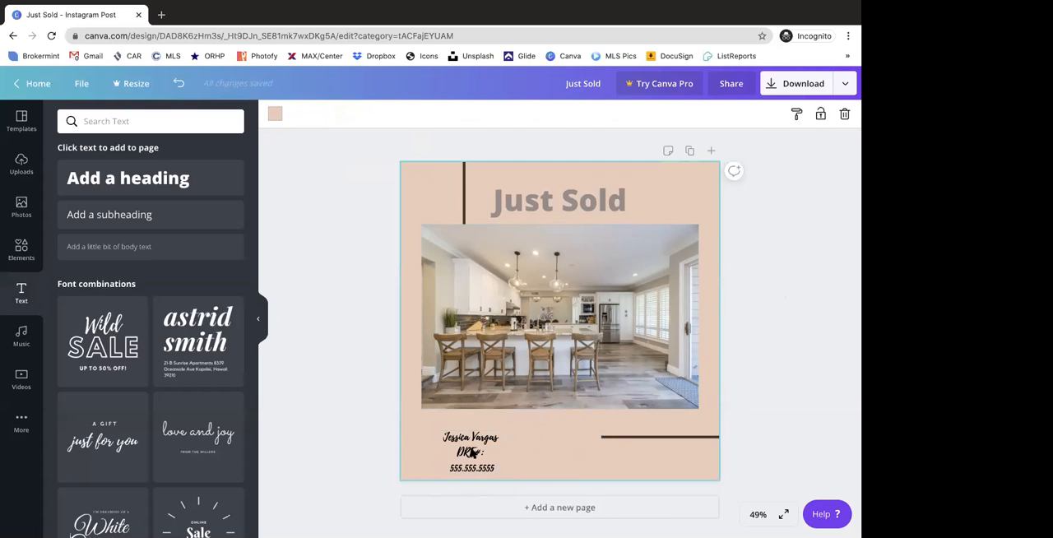
pyautogui.moveTo(472, 453); pyautogui.dragTo(544, 447)
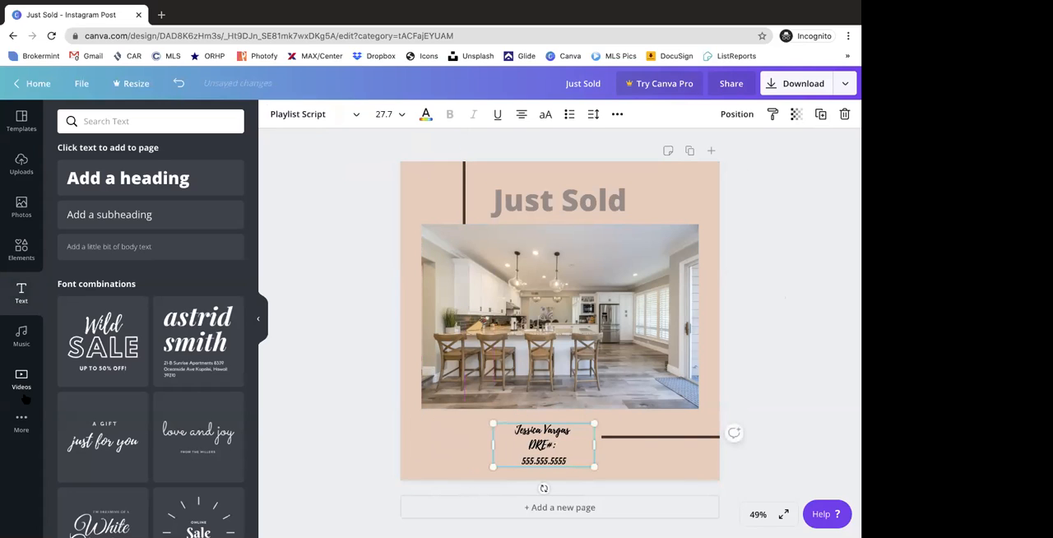
# - Add the uploaded portrait cut-out to the page's lower-right area and delete its extra copy over the kitchen photo
pyautogui.click(22, 165)
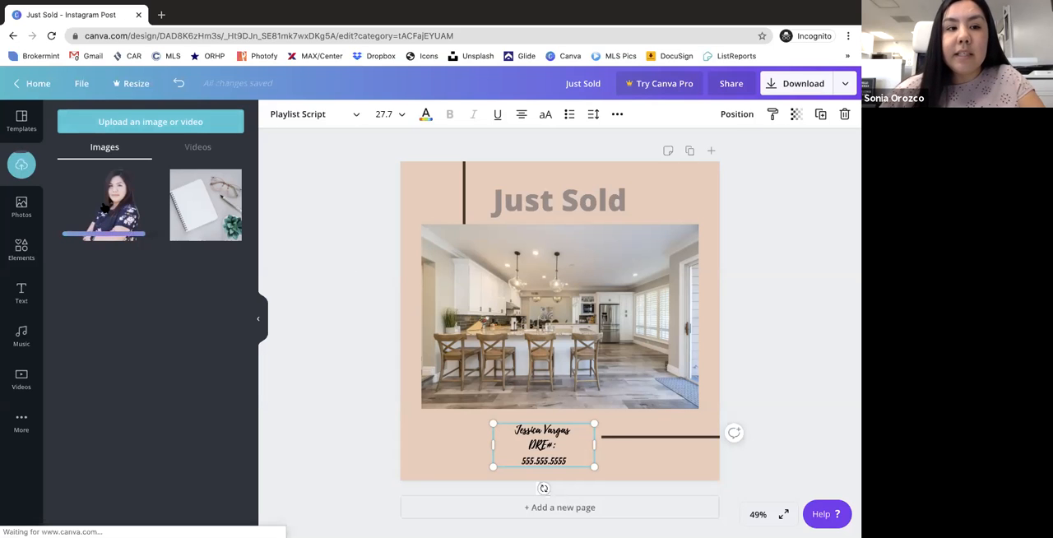
pyautogui.doubleClick(105, 208)
pyautogui.moveTo(586, 316); pyautogui.dragTo(665, 403)
pyautogui.click(568, 280)
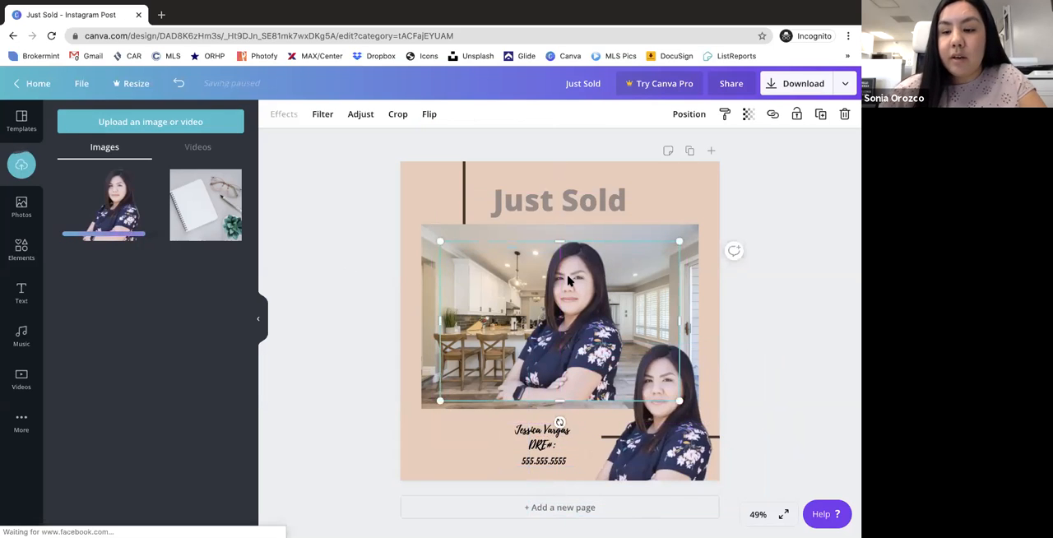
pyautogui.click(845, 113)
# - Shrink the portrait, move it to the page's lower-left corner and flip it horizontally
pyautogui.click(625, 362)
pyautogui.moveTo(535, 345); pyautogui.dragTo(612, 391)
pyautogui.moveTo(702, 442); pyautogui.dragTo(485, 438)
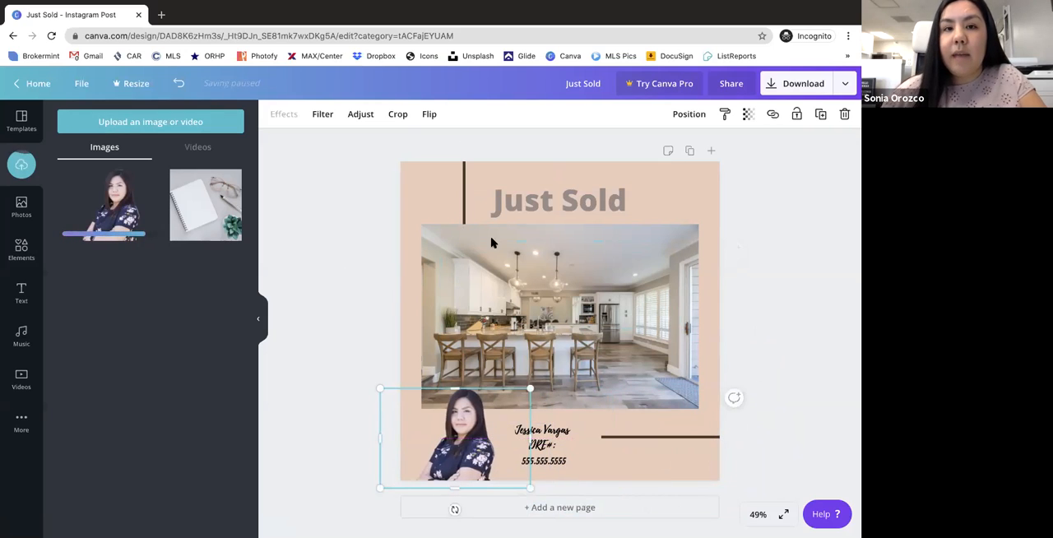
pyautogui.click(429, 115)
pyautogui.click(483, 144)
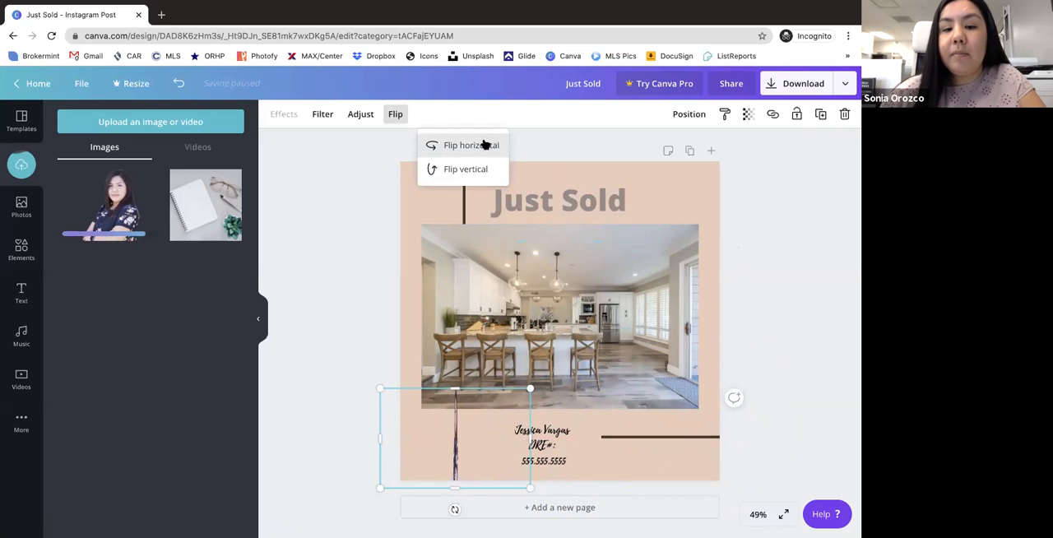
# - Duplicate the portrait, set the copy's transparency to 73 and align it exactly over the original
pyautogui.click(820, 116)
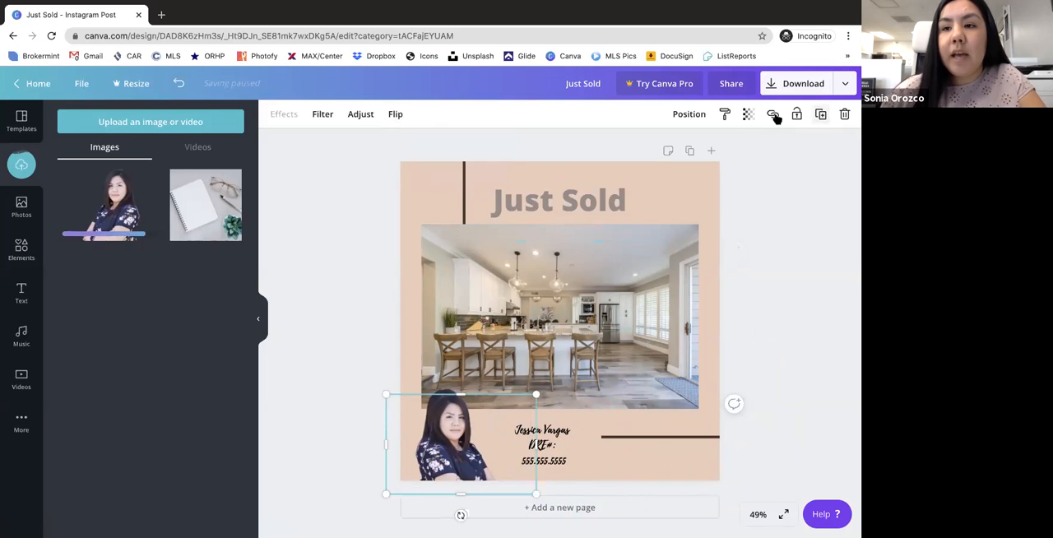
pyautogui.click(747, 115)
pyautogui.moveTo(710, 146); pyautogui.dragTo(694, 146)
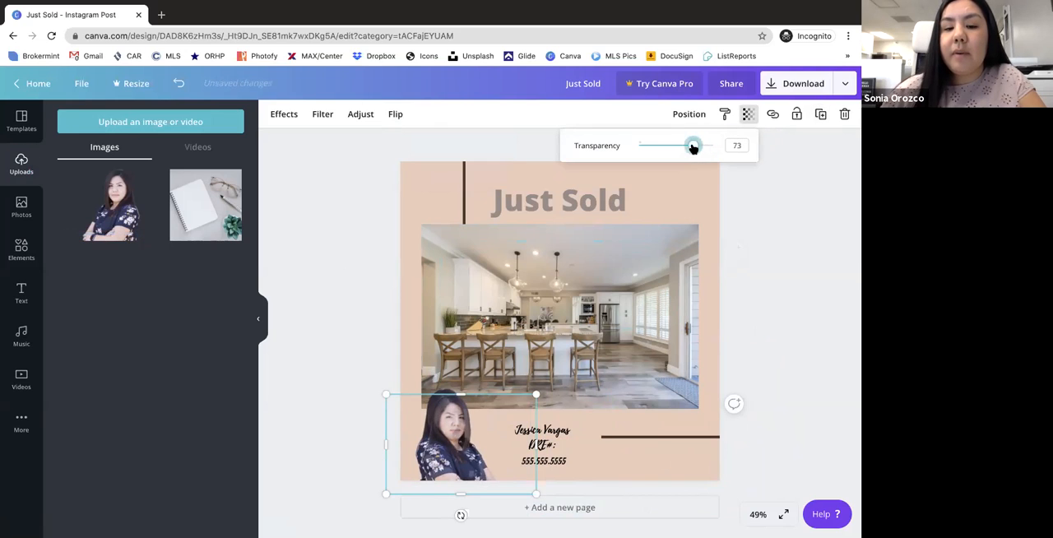
pyautogui.click(512, 449)
pyautogui.moveTo(455, 487); pyautogui.dragTo(449, 481)
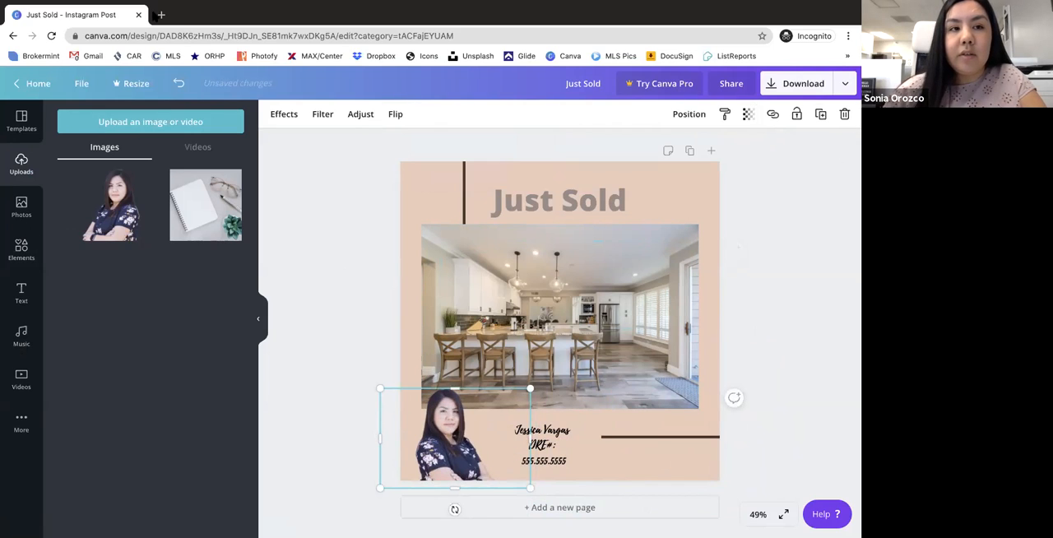
# - Add the recently used orange animal graphic with hearts, shrink it into the page's lower-right area and set its transparency to 47
pyautogui.click(22, 251)
pyautogui.click(81, 189)
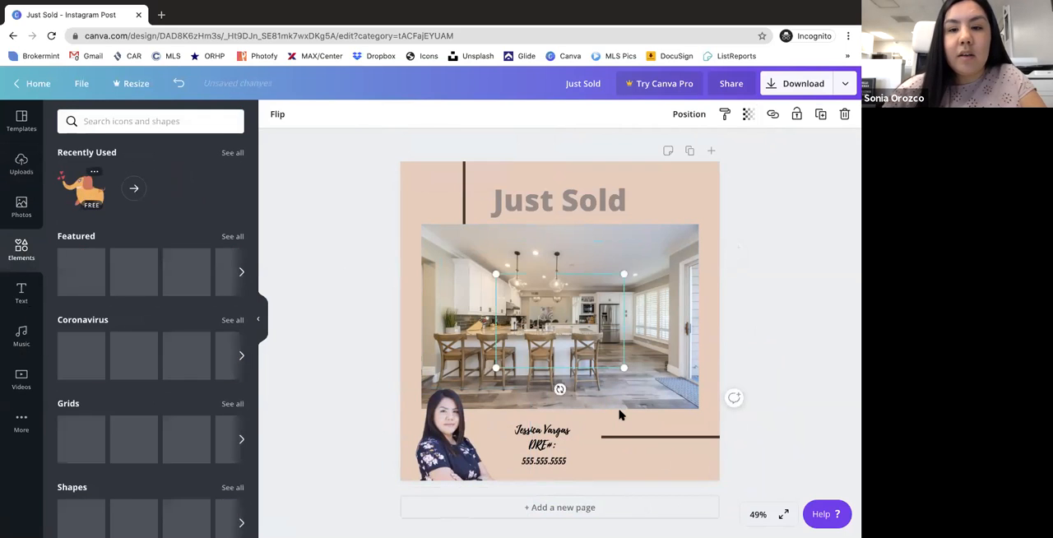
pyautogui.moveTo(516, 296); pyautogui.dragTo(651, 448)
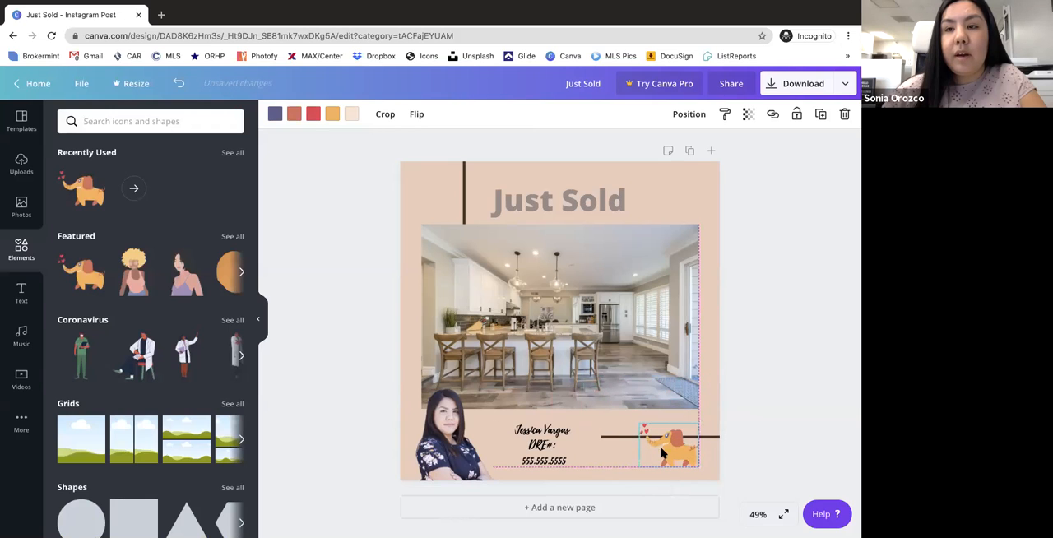
pyautogui.click(748, 114)
pyautogui.moveTo(714, 148); pyautogui.dragTo(671, 147)
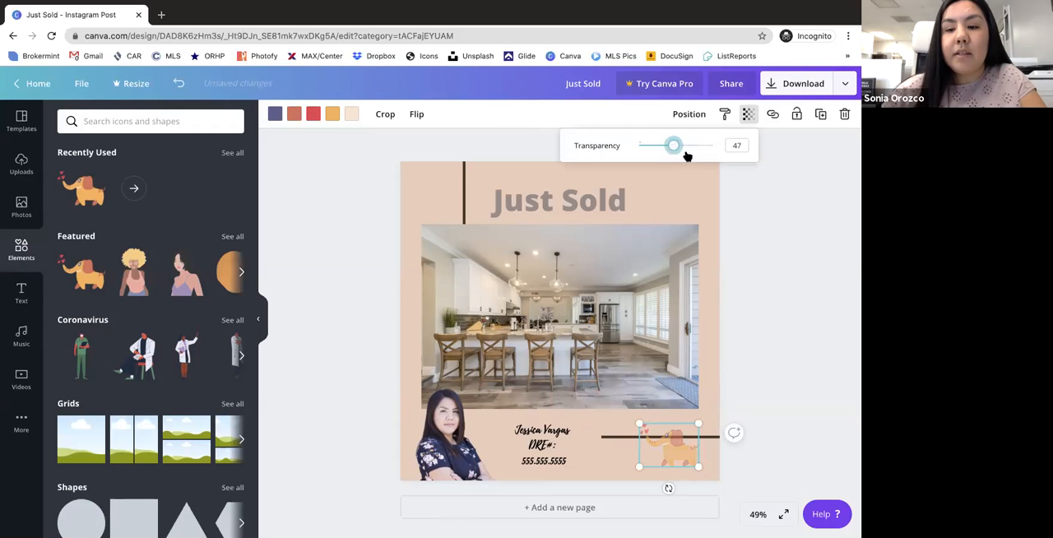
pyautogui.click(833, 270)
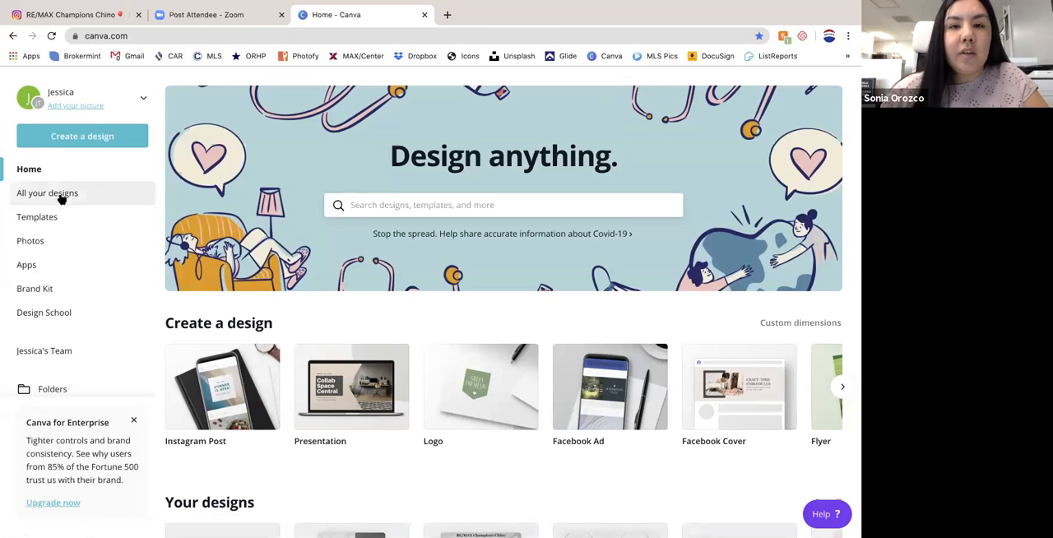
# - Switch to the other Canva browser window and browse the thumbnails in All your designs
pyautogui.click(62, 197)
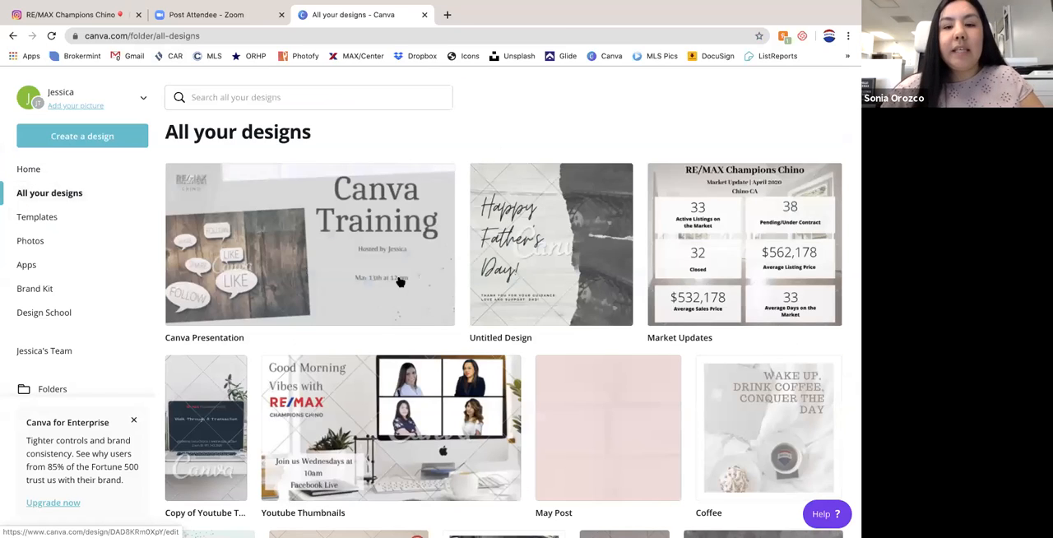
pyautogui.scroll(-3, 401, 281)
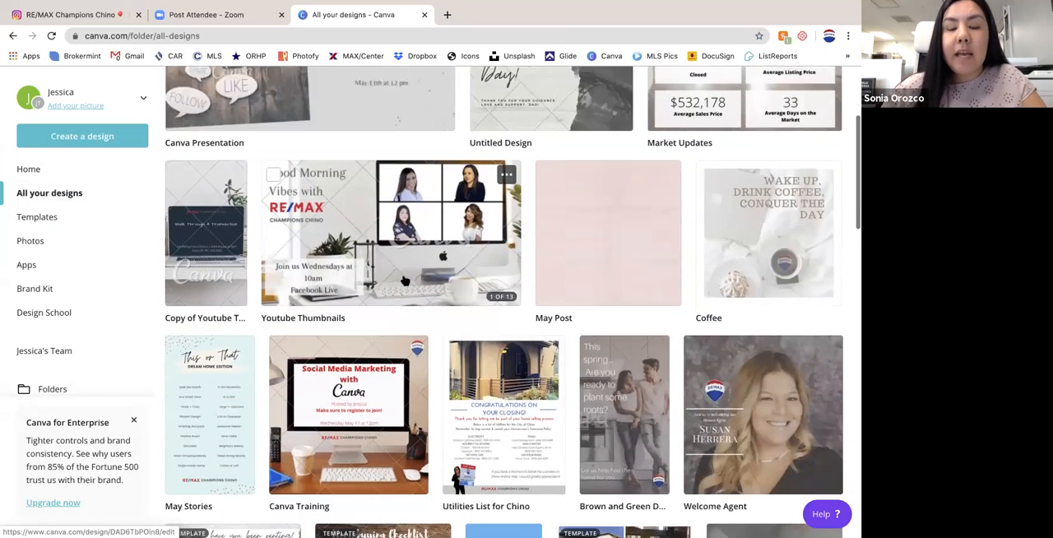
pyautogui.scroll(-3, 404, 282)
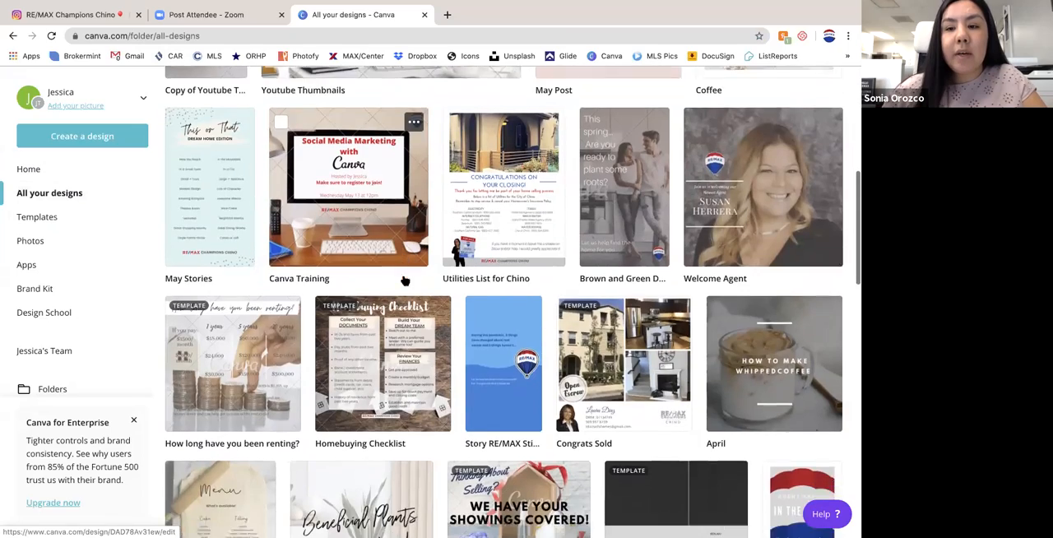
pyautogui.scroll(-3, 404, 281)
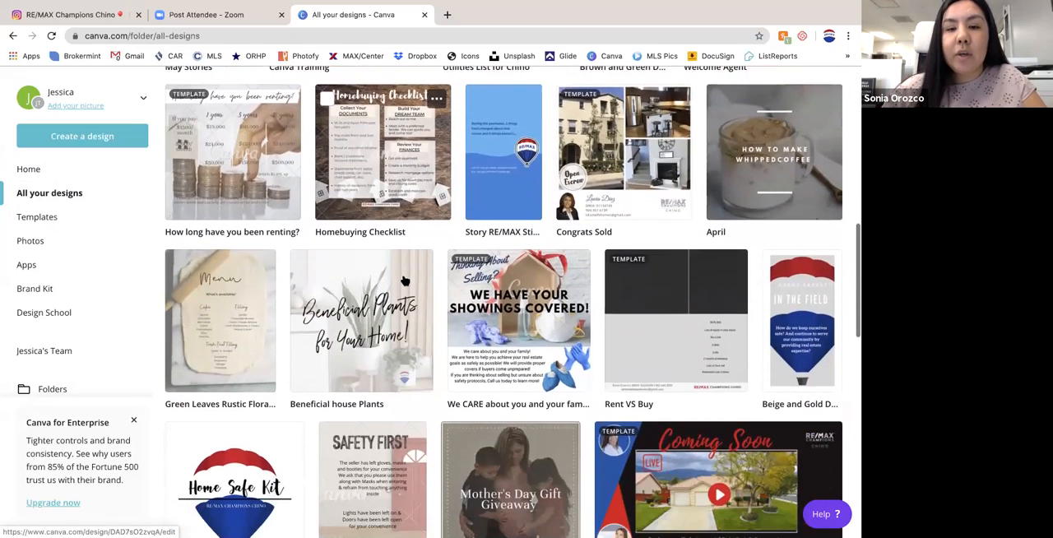
pyautogui.scroll(-2, 404, 281)
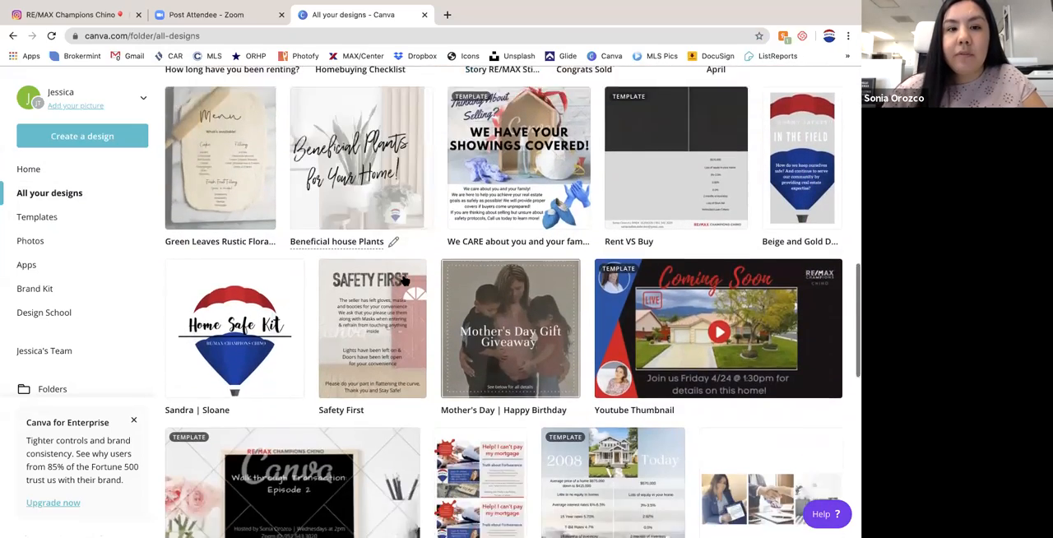
# - Open the Brand Kit and delete the Dark Spring colour palette
pyautogui.scroll(10, 404, 282)
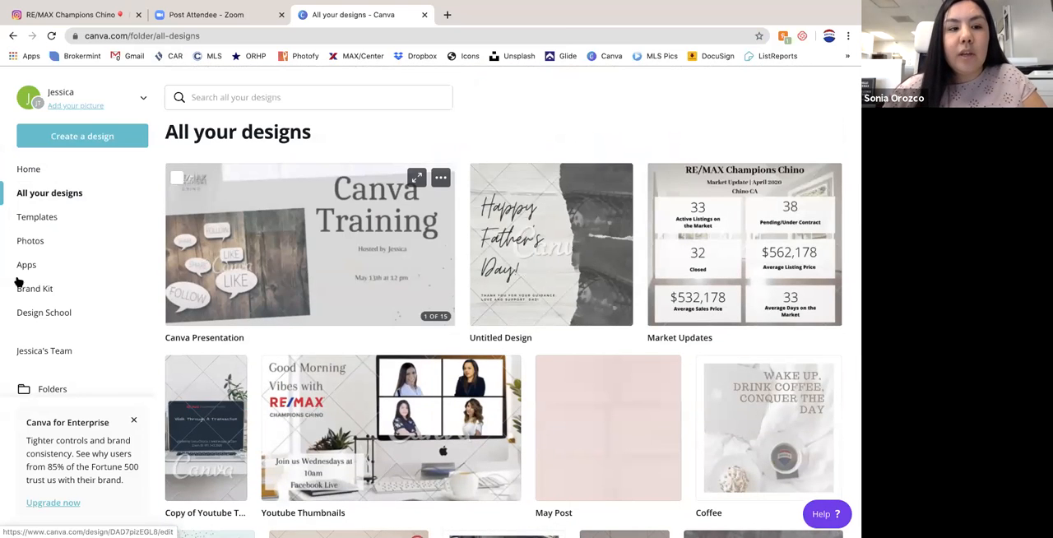
pyautogui.click(30, 290)
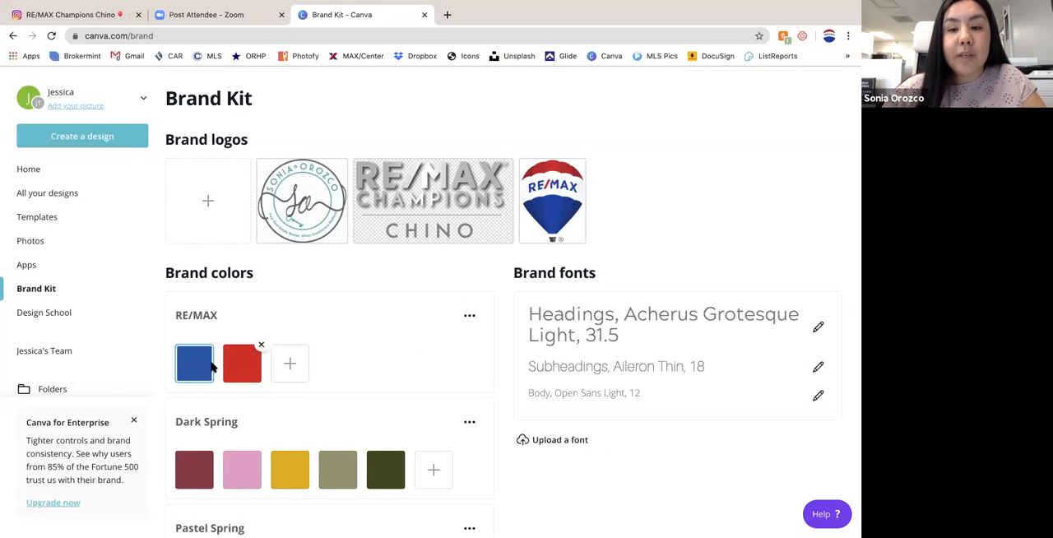
pyautogui.scroll(-2, 335, 369)
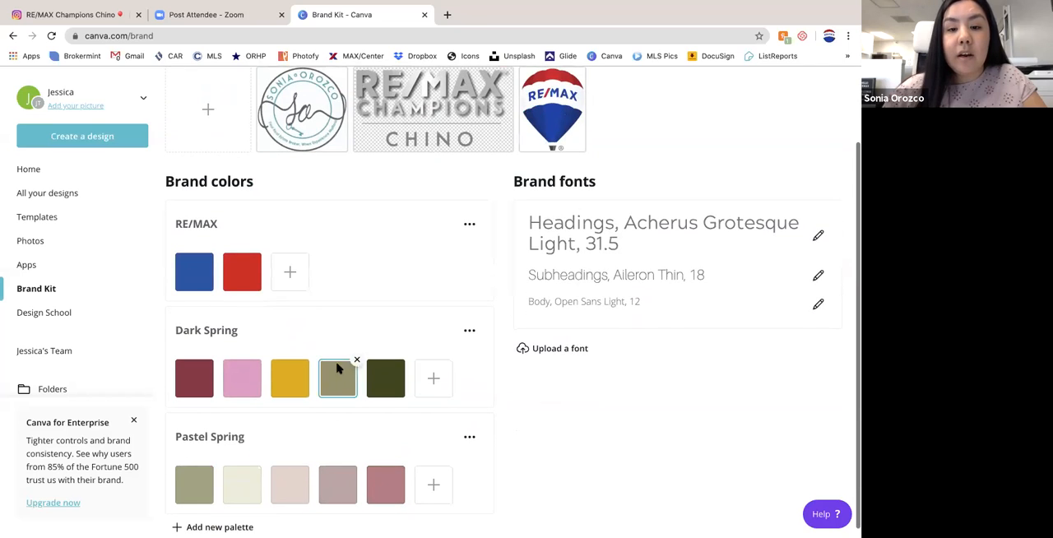
pyautogui.click(469, 330)
pyautogui.click(509, 392)
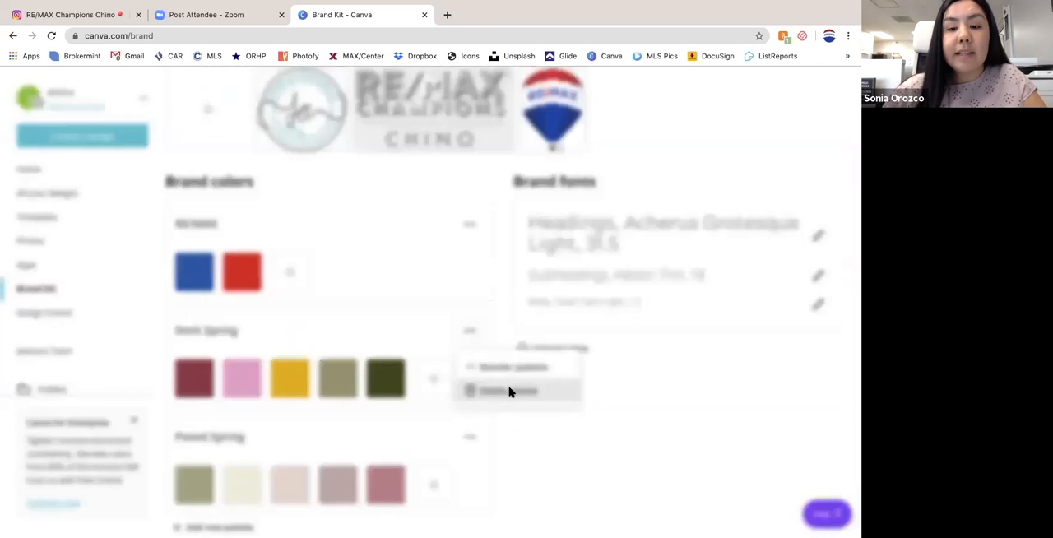
pyautogui.click(491, 349)
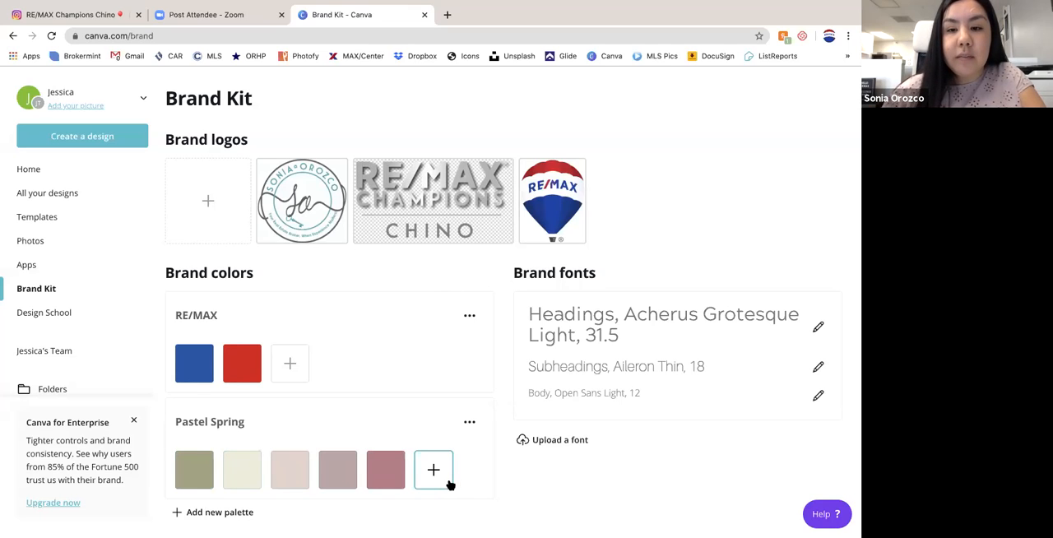
# - Add a new brand colour palette and delete that untitled palette again
pyautogui.click(194, 517)
pyautogui.click(469, 527)
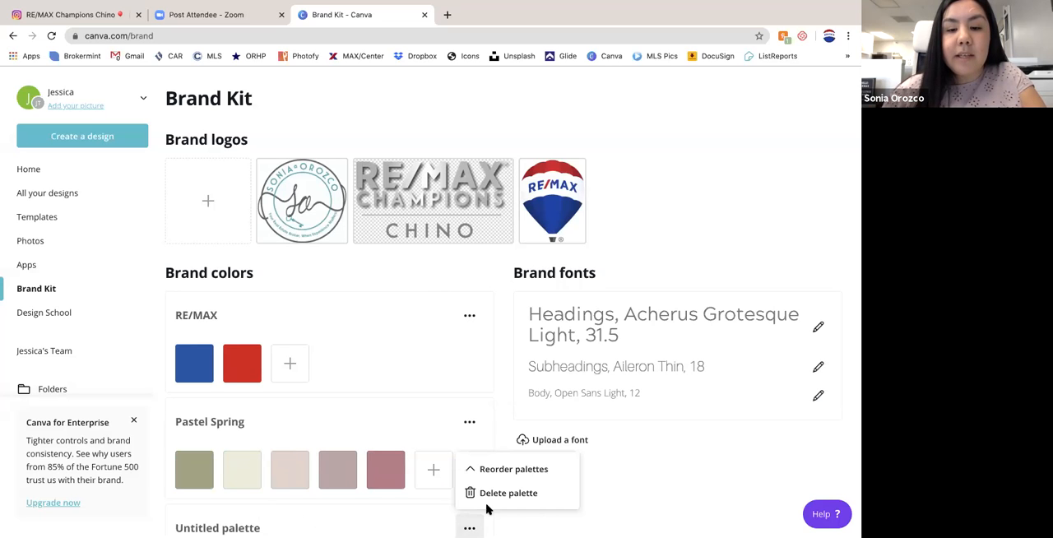
pyautogui.click(498, 494)
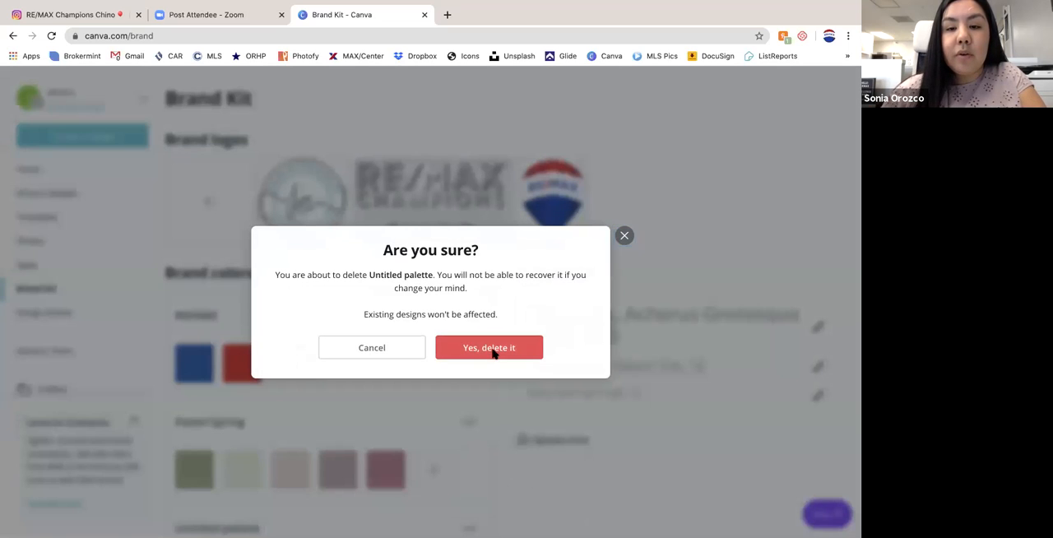
pyautogui.click(487, 348)
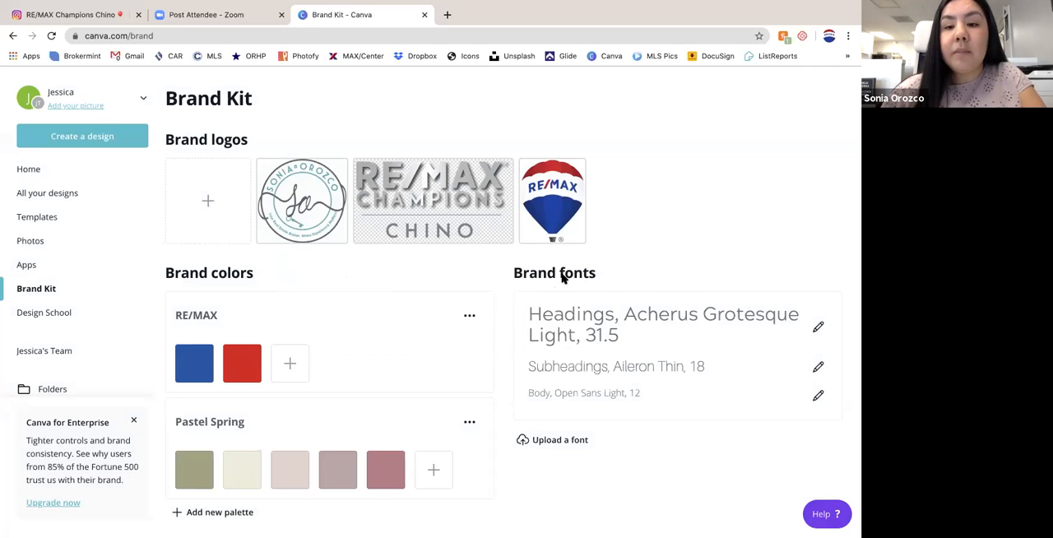
# - Examine the font choices offered for the brand's heading style, keeping the current font
pyautogui.click(817, 329)
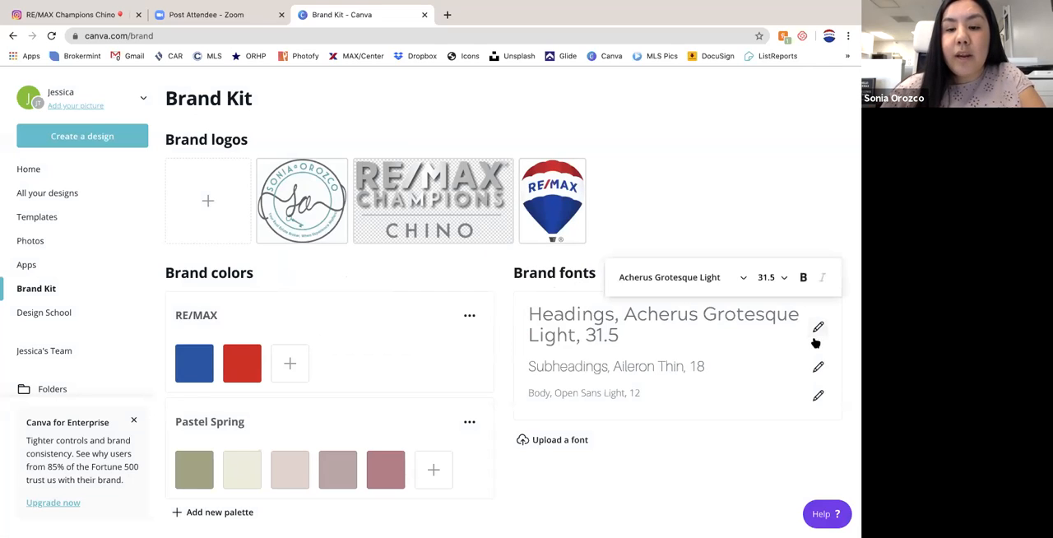
pyautogui.click(576, 442)
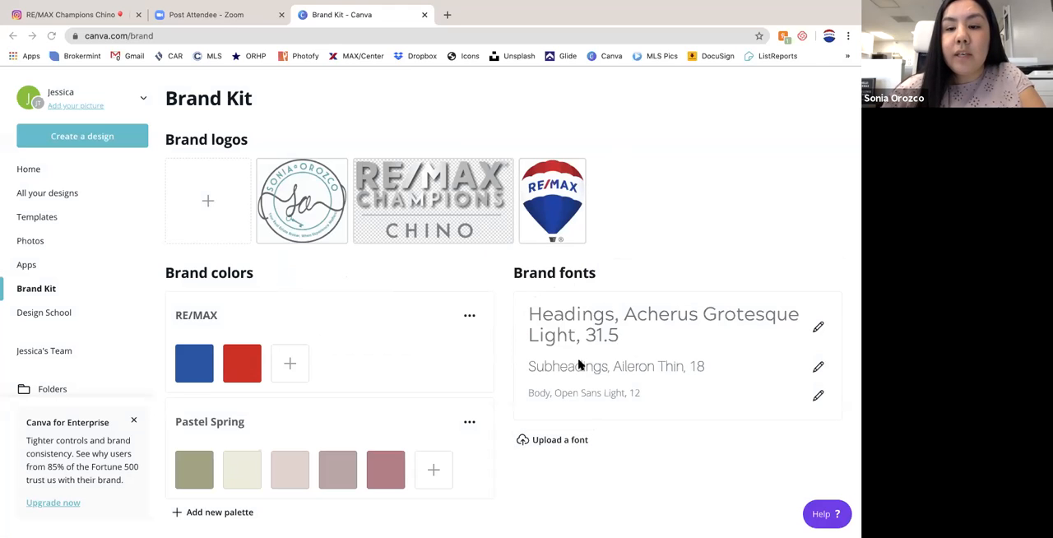
pyautogui.click(817, 329)
pyautogui.click(743, 280)
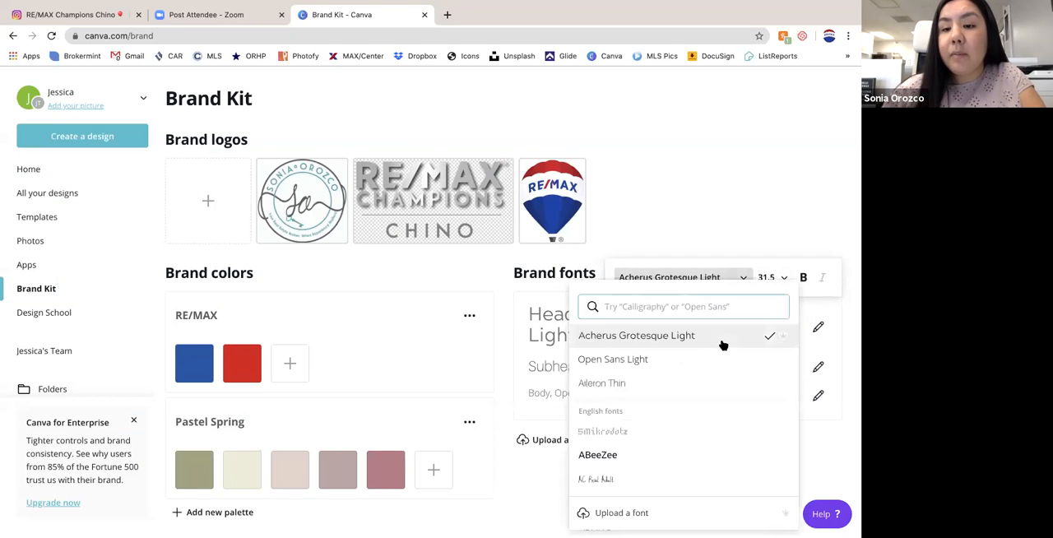
pyautogui.scroll(-5, 666, 377)
pyautogui.scroll(-6, 669, 379)
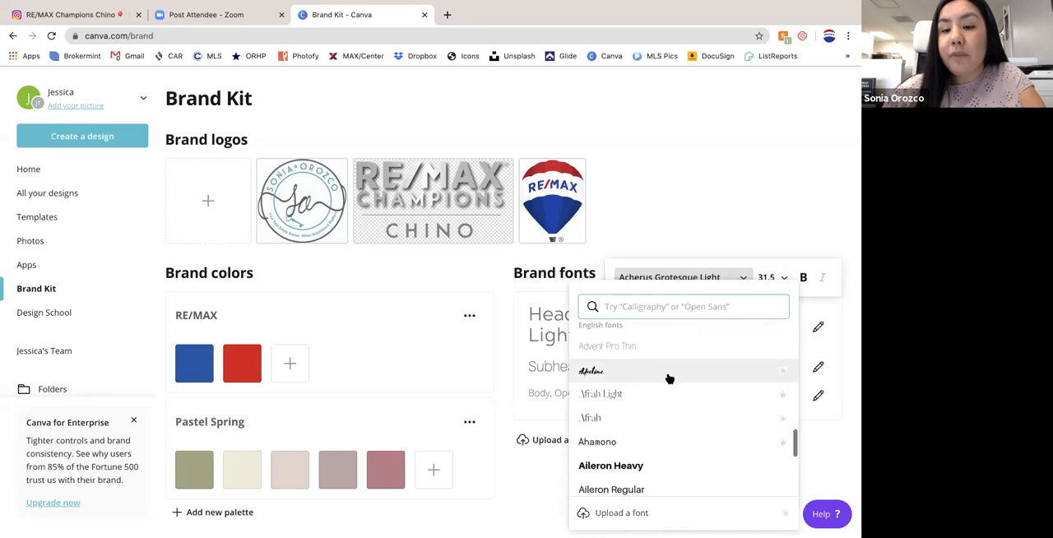
pyautogui.moveTo(783, 375)
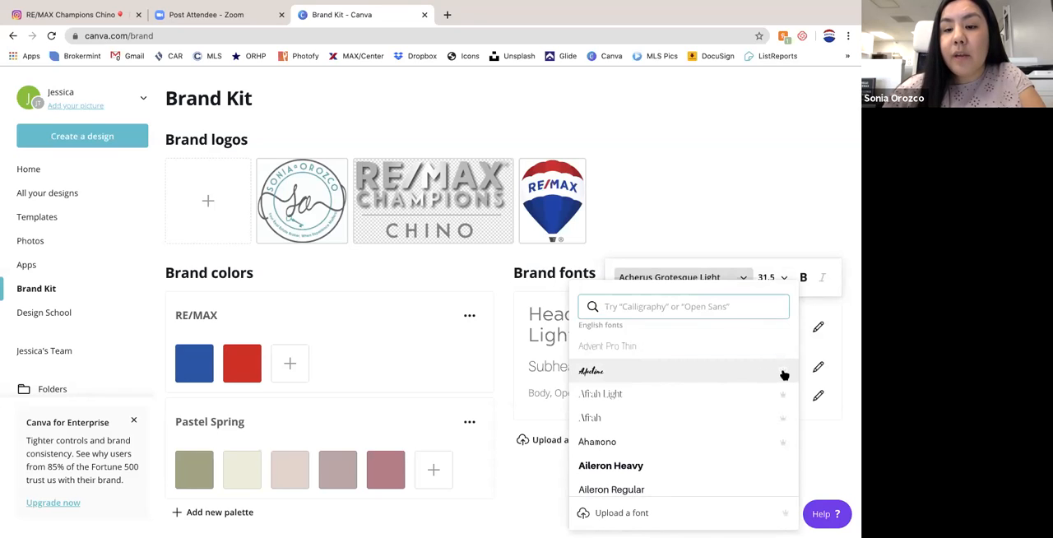
pyautogui.scroll(-3, 729, 423)
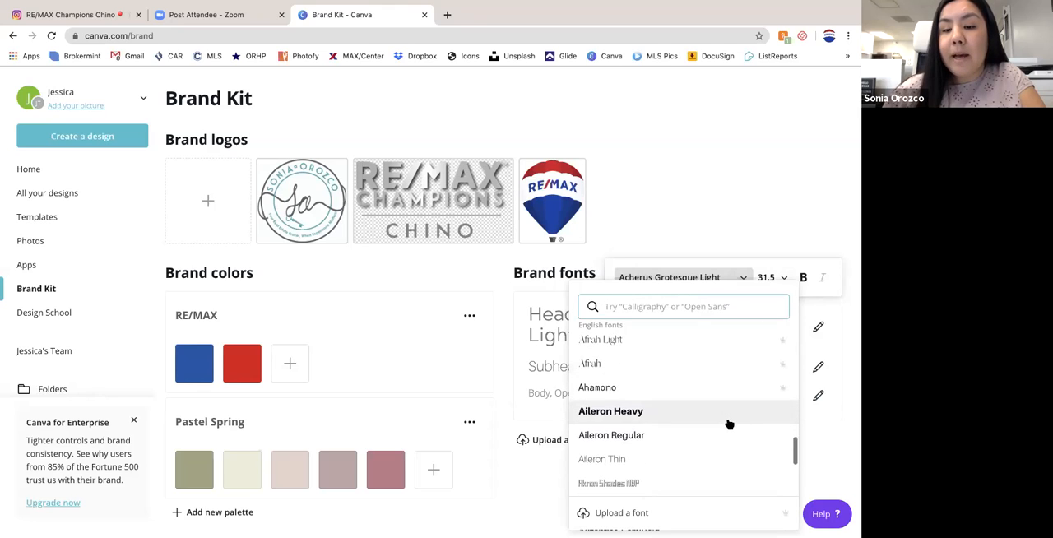
pyautogui.click(789, 220)
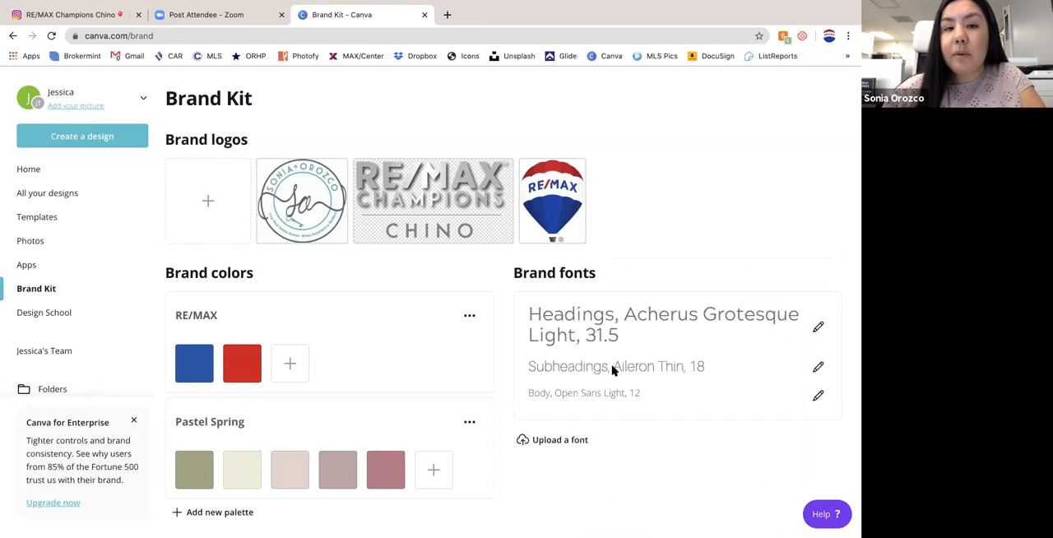
# - Return to the home page and create a blank Instagram Post design
pyautogui.click(34, 171)
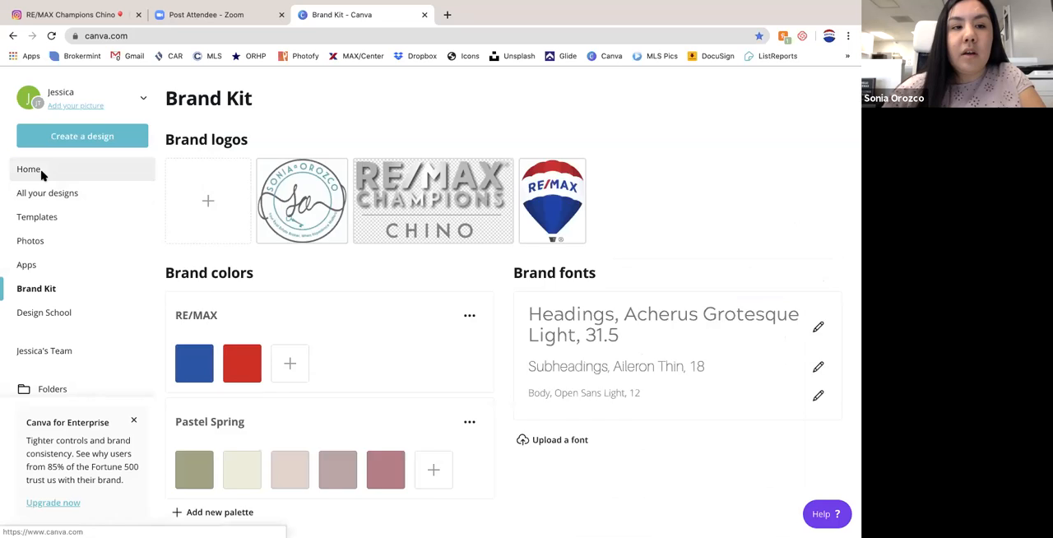
pyautogui.click(72, 137)
pyautogui.click(66, 265)
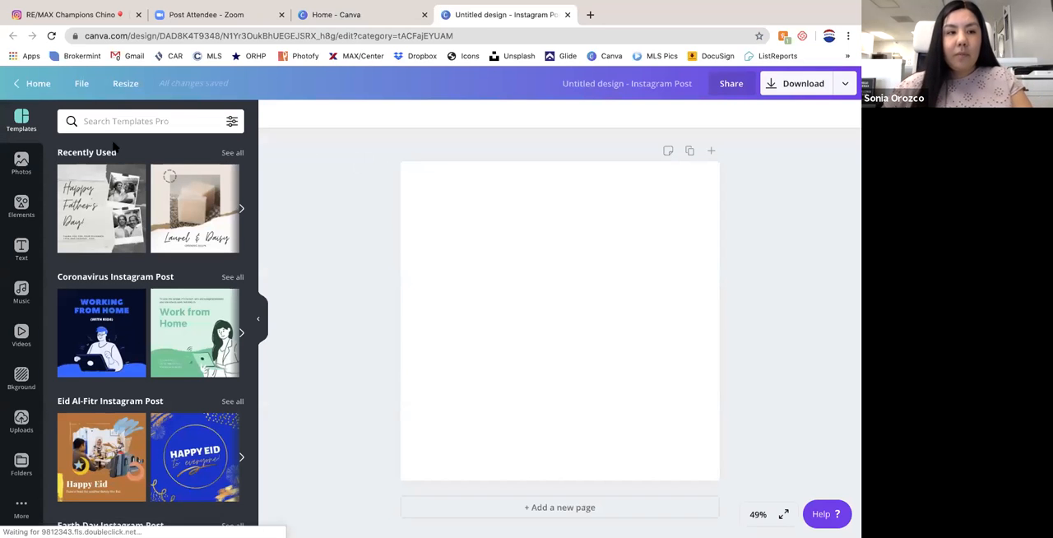
# - Browse the stock photos, the uploaded images and the list of personal folders in the new design
pyautogui.click(22, 163)
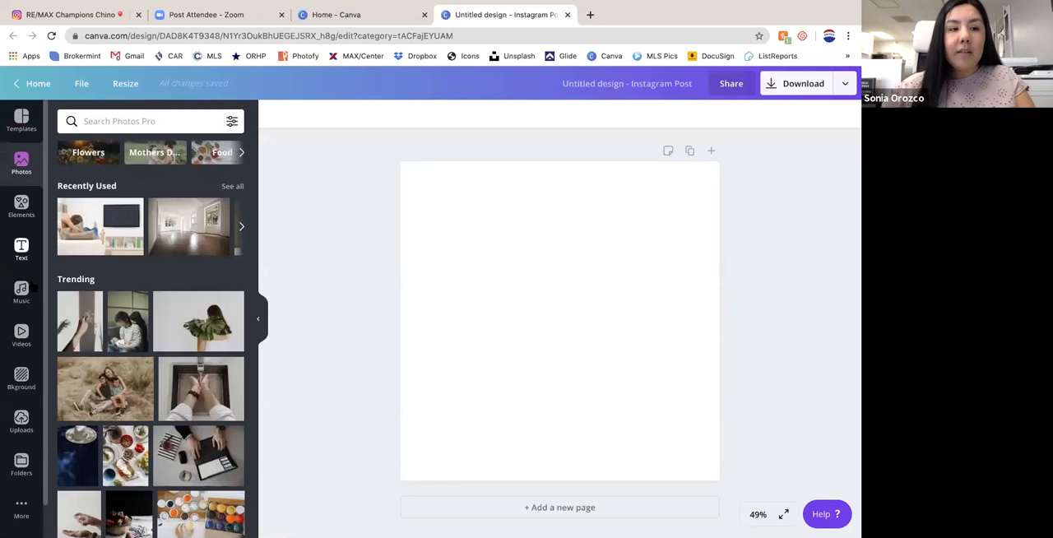
pyautogui.click(22, 422)
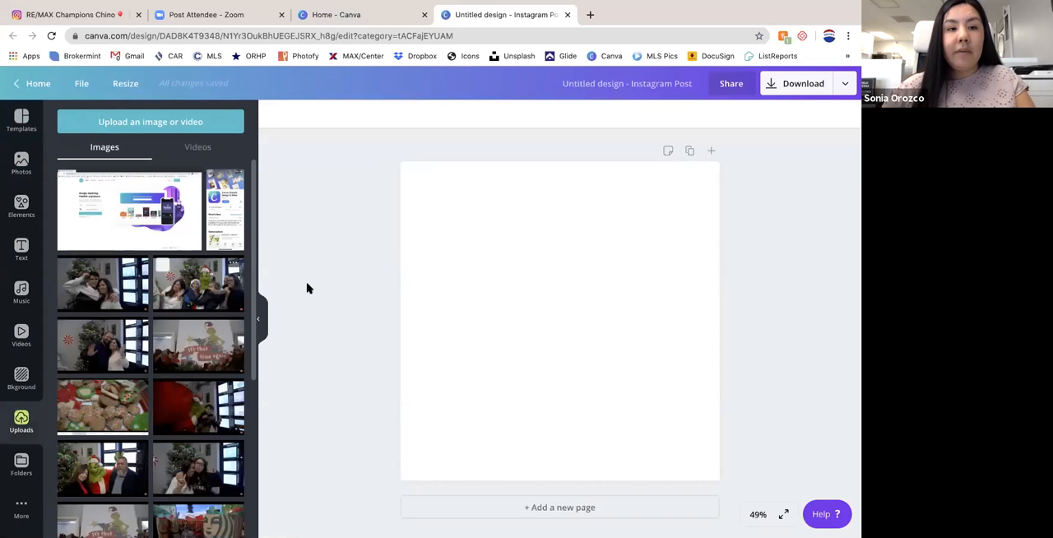
pyautogui.scroll(-10, 150, 346)
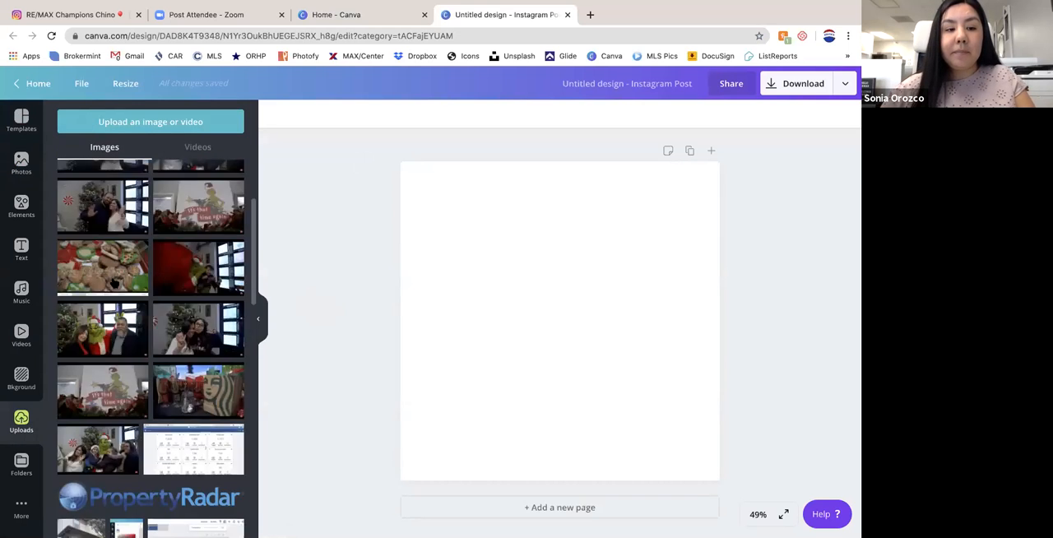
pyautogui.click(21, 463)
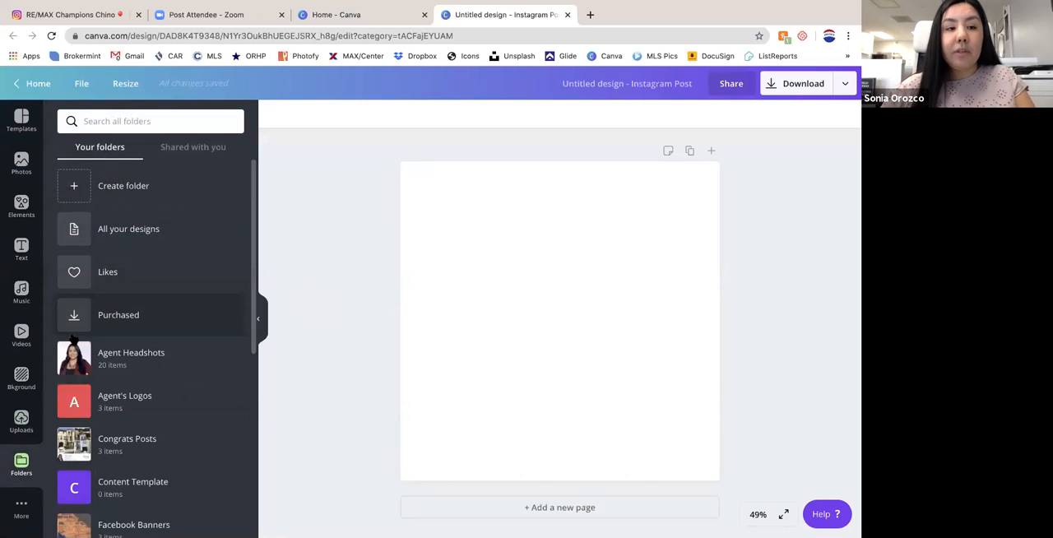
pyautogui.scroll(-3, 99, 341)
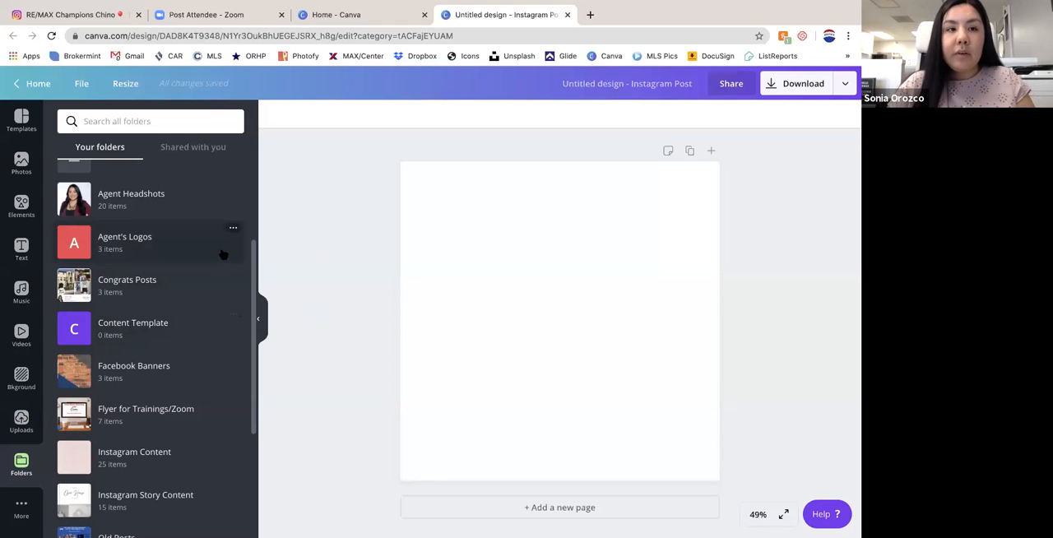
# - Search the templates for "sold"
pyautogui.click(21, 120)
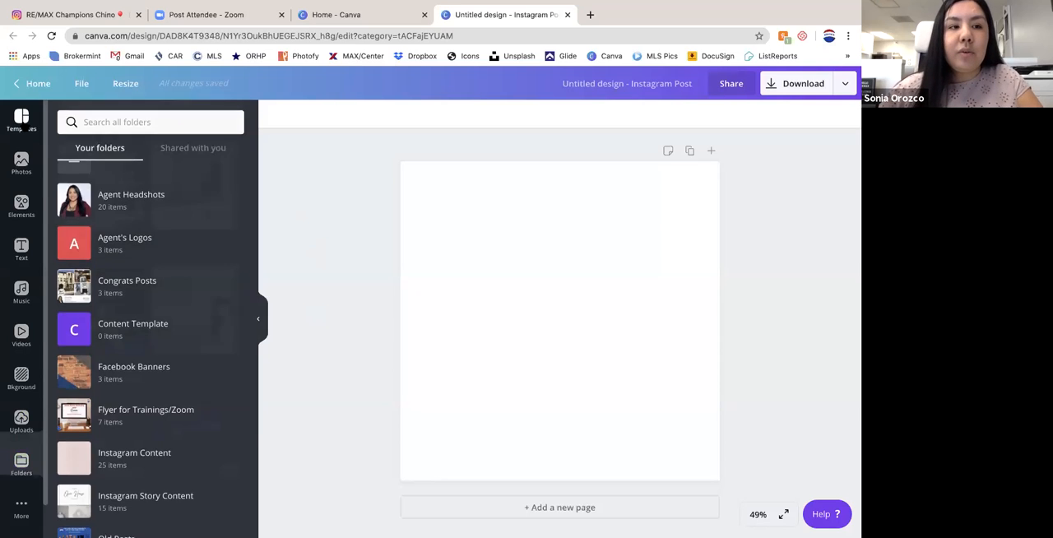
pyautogui.click(126, 121)
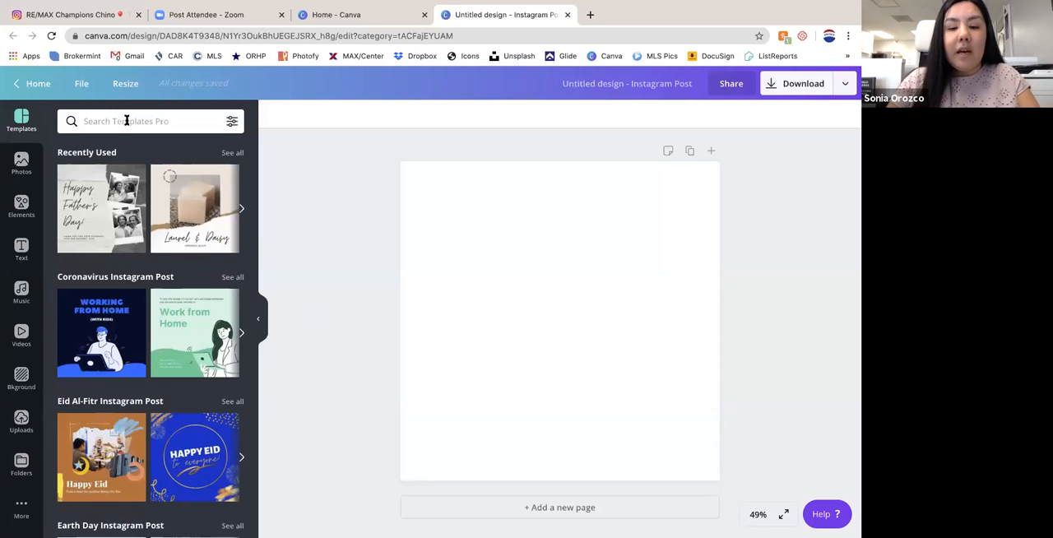
pyautogui.write('sold')
pyautogui.press('Return')
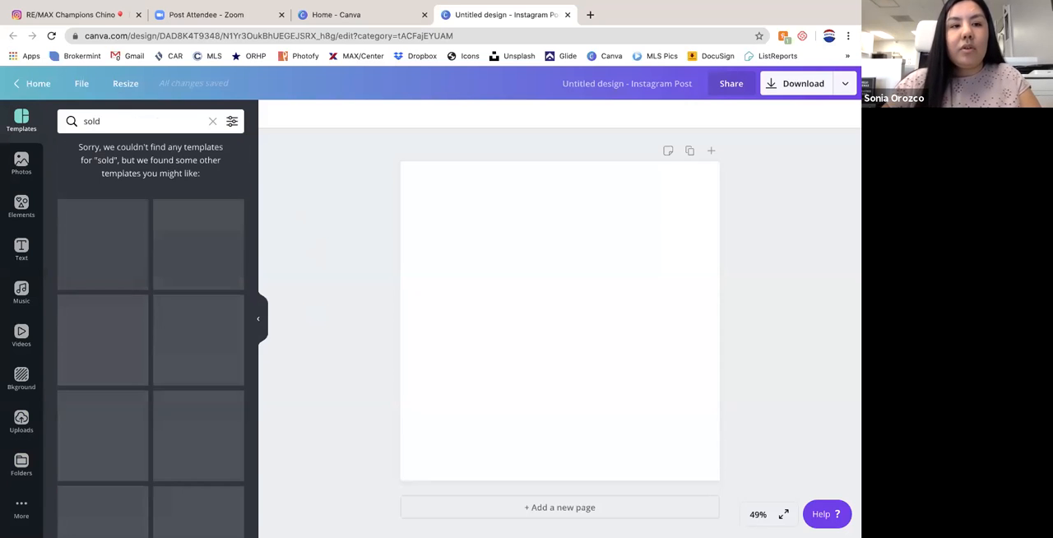
# - Search the templates for "real estate" and apply the Sellers' Seminar template to the blank page
pyautogui.doubleClick(121, 123)
pyautogui.write('real')
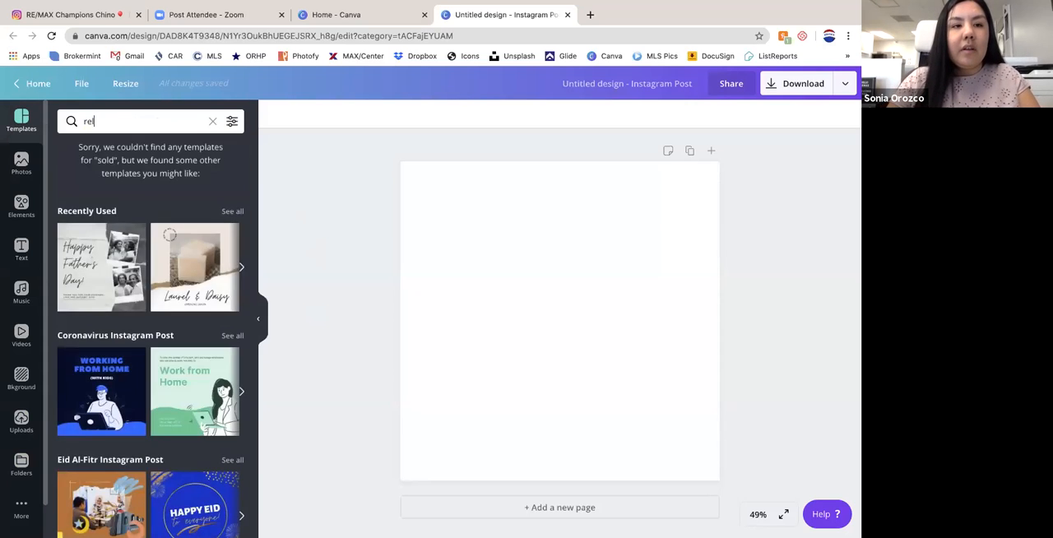
pyautogui.write(' estate')
pyautogui.press('Return')
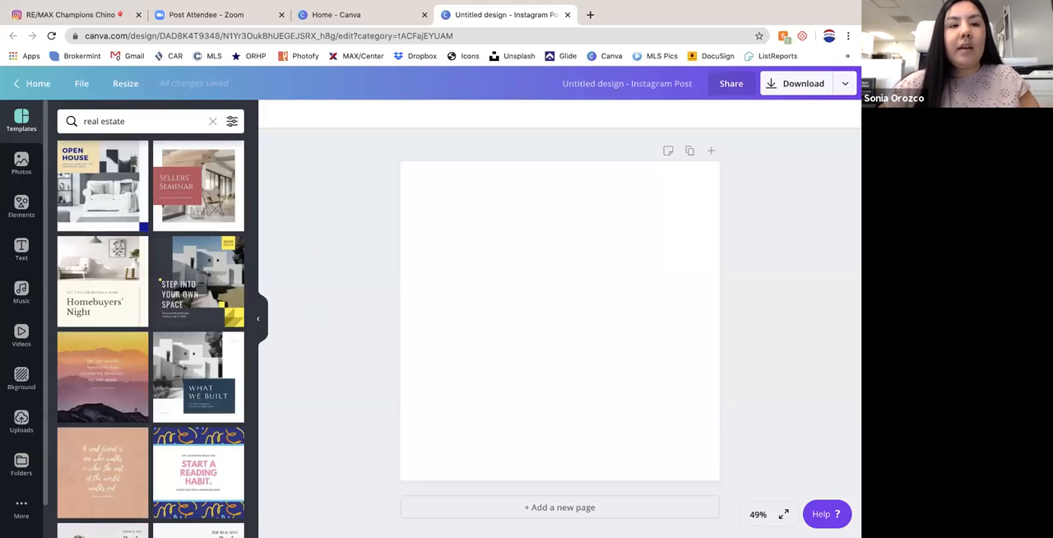
pyautogui.click(168, 158)
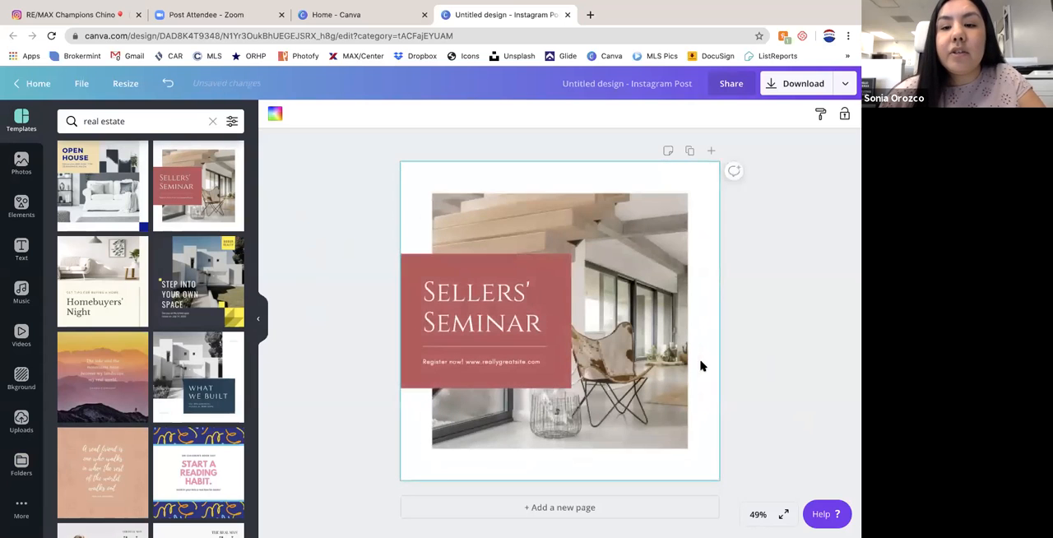
pyautogui.click(776, 342)
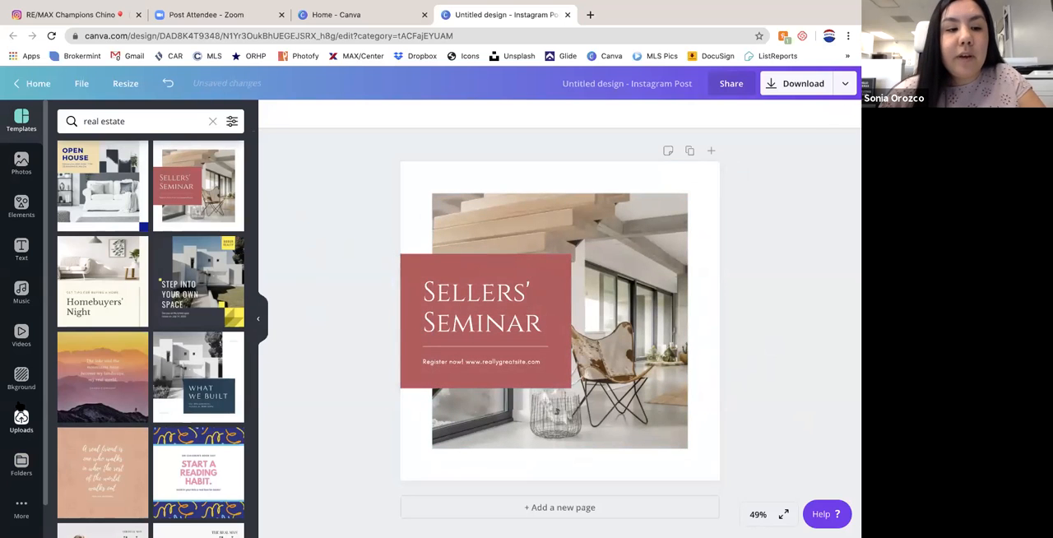
# - Replace the template's interior photo with the uploaded picture of the house entrance with an arched porch and front garden
pyautogui.click(21, 422)
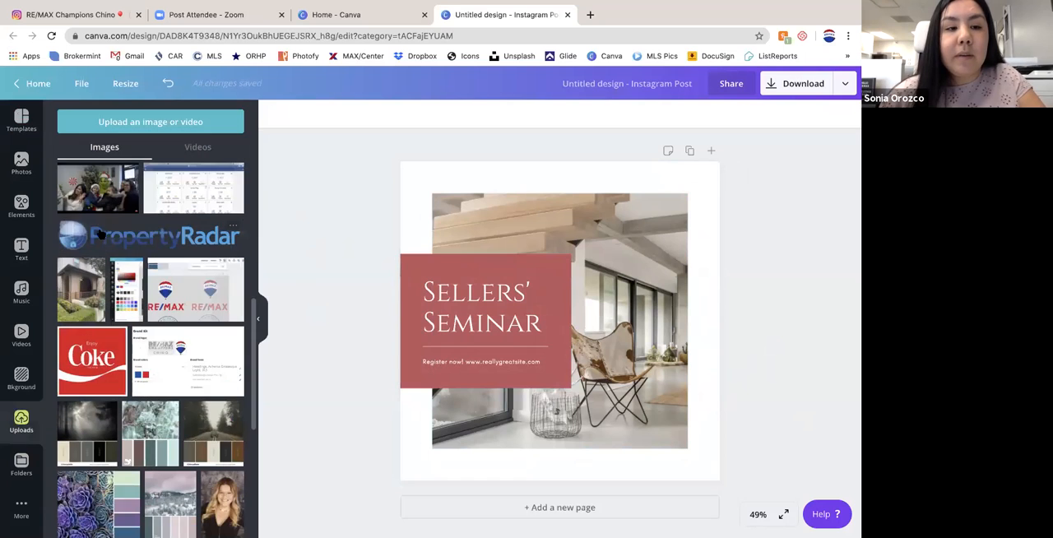
pyautogui.scroll(-15, 142, 306)
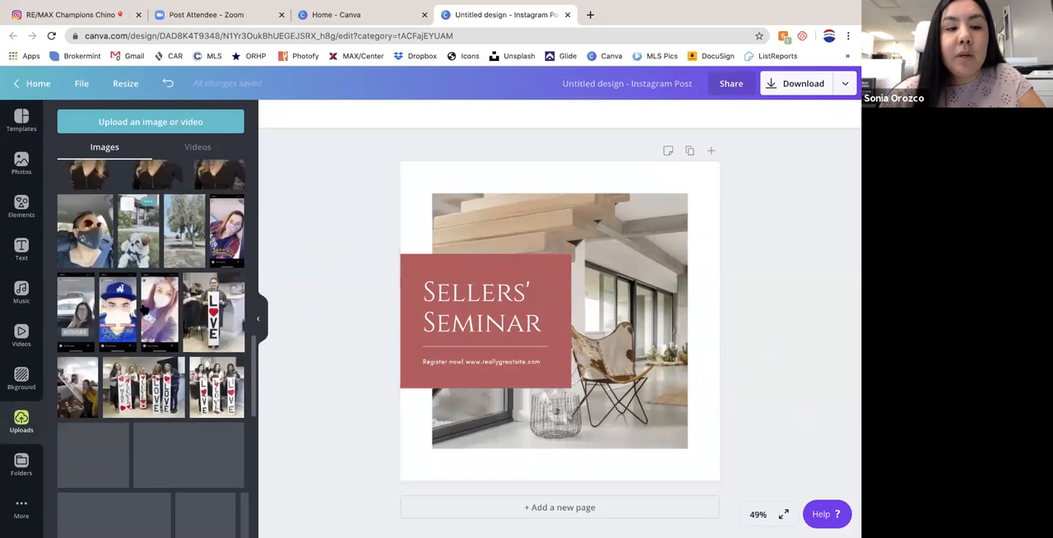
pyautogui.scroll(-4, 143, 308)
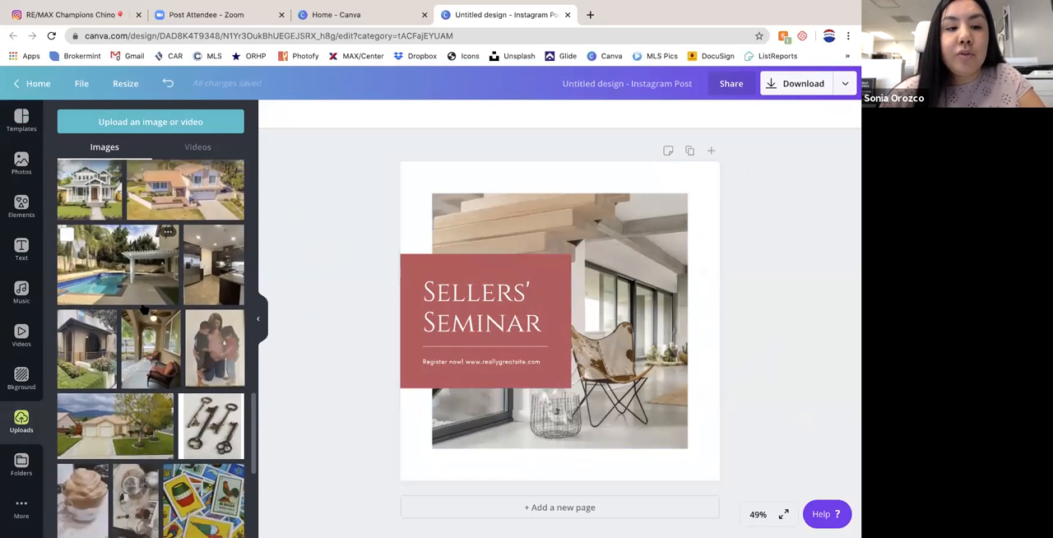
pyautogui.scroll(-2, 144, 309)
pyautogui.scroll(2, 144, 310)
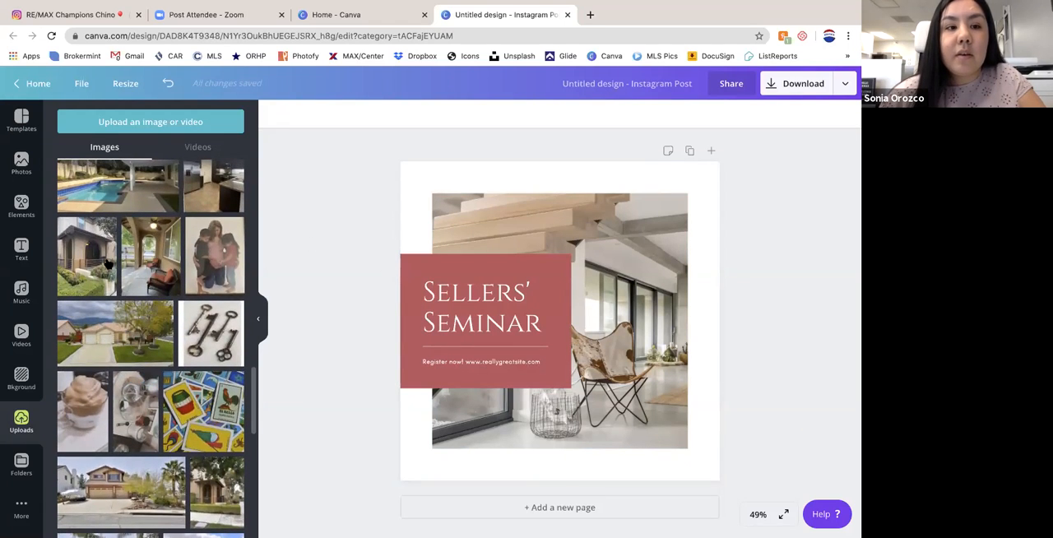
pyautogui.scroll(-1, 88, 257)
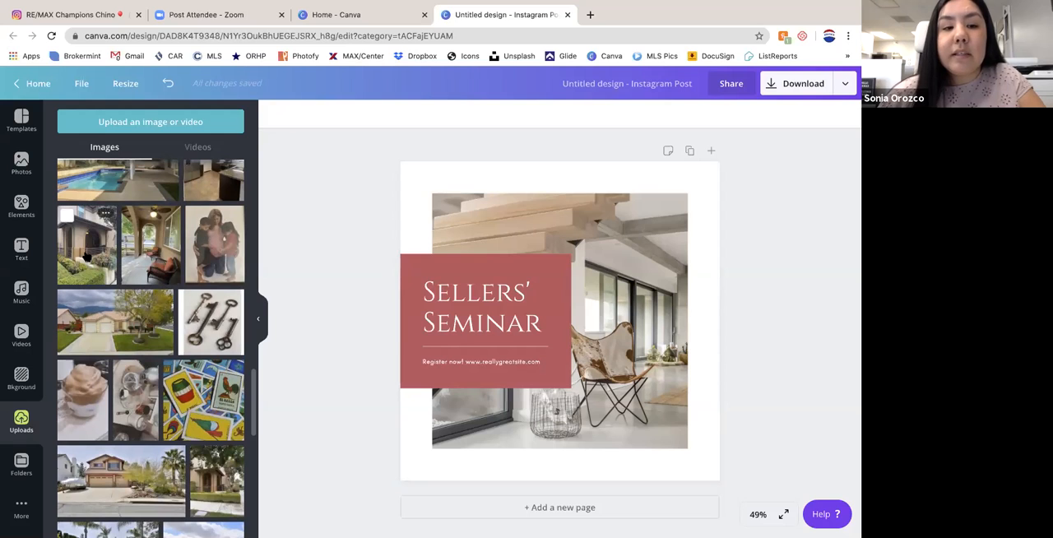
pyautogui.moveTo(88, 251); pyautogui.dragTo(543, 219)
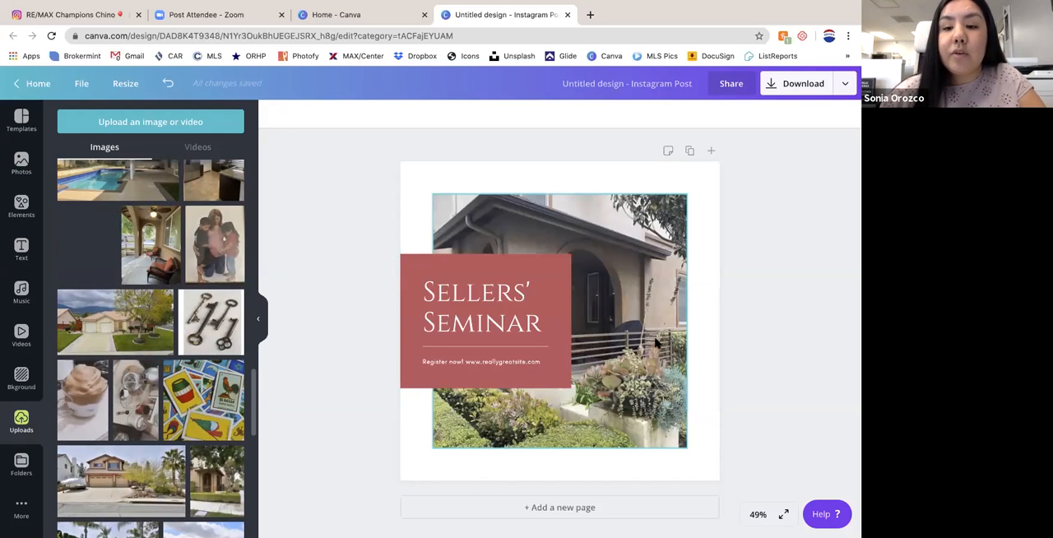
# - Fill the template's picture frame again with the uploaded photo of the arched-porch house entrance
pyautogui.moveTo(195, 272); pyautogui.dragTo(195, 272)
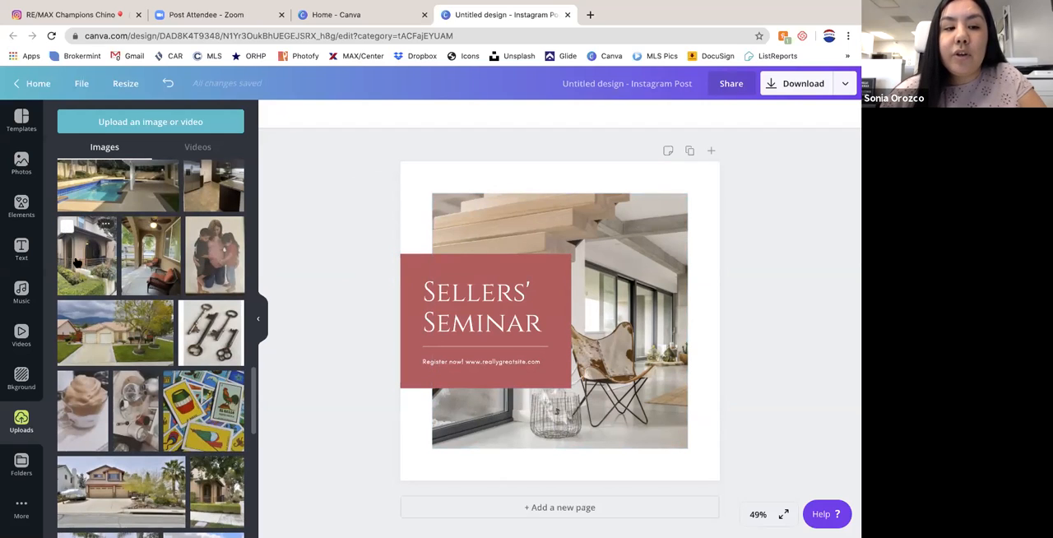
pyautogui.moveTo(75, 253); pyautogui.dragTo(619, 233)
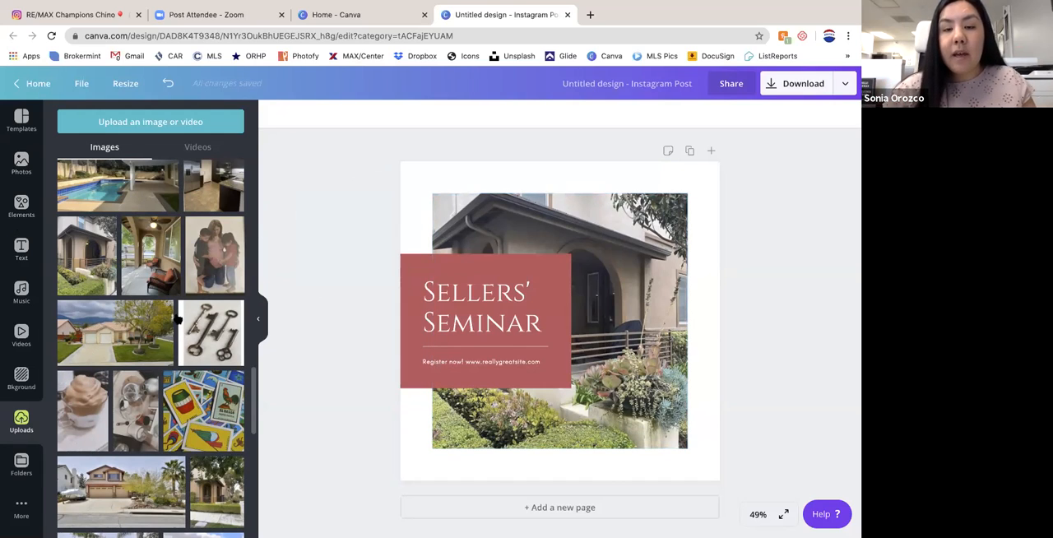
pyautogui.click(543, 276)
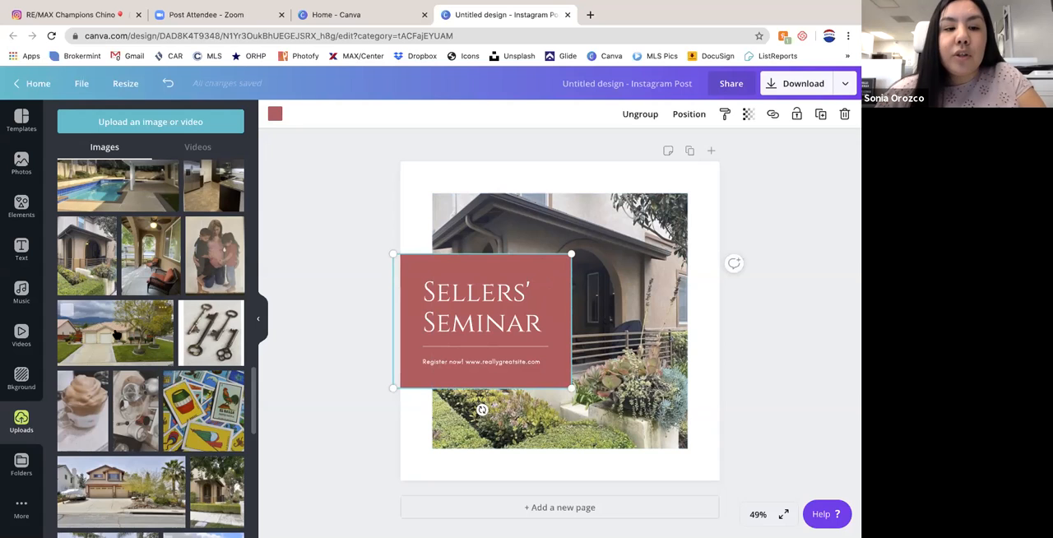
pyautogui.moveTo(101, 330); pyautogui.dragTo(495, 243)
pyautogui.moveTo(787, 212); pyautogui.dragTo(23, 448)
# - Open the male agent's photo subfolder inside the Agent Headshots folder
pyautogui.click(22, 463)
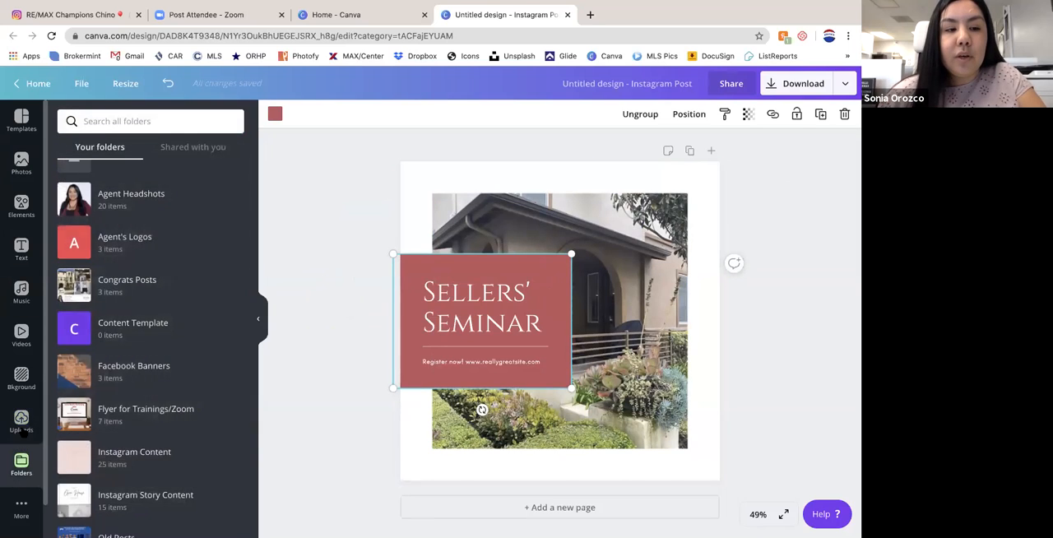
pyautogui.click(124, 199)
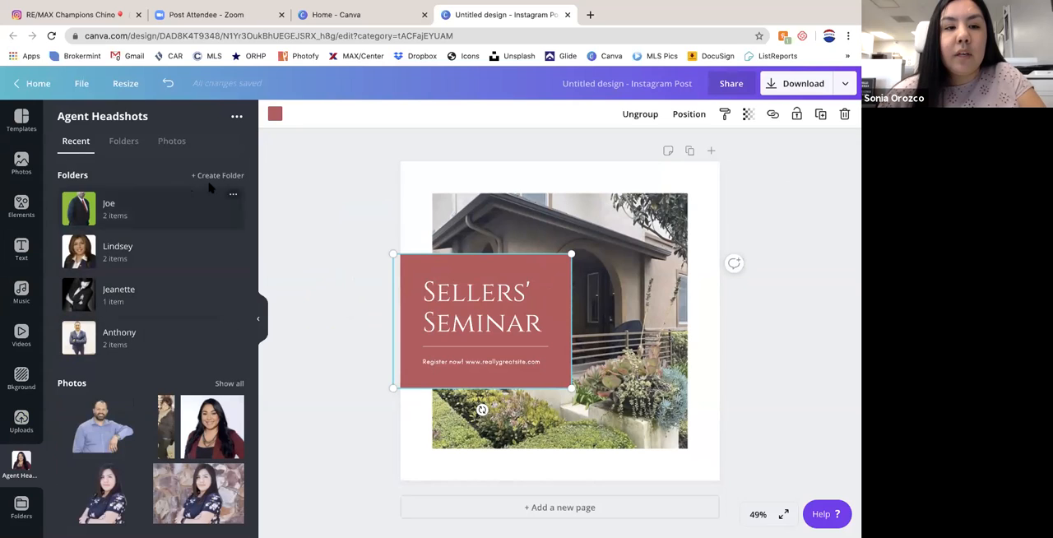
pyautogui.click(86, 213)
# - Try the agent's cut-out portrait and the portrait with an outdoor background on the design, and remove both
pyautogui.click(74, 209)
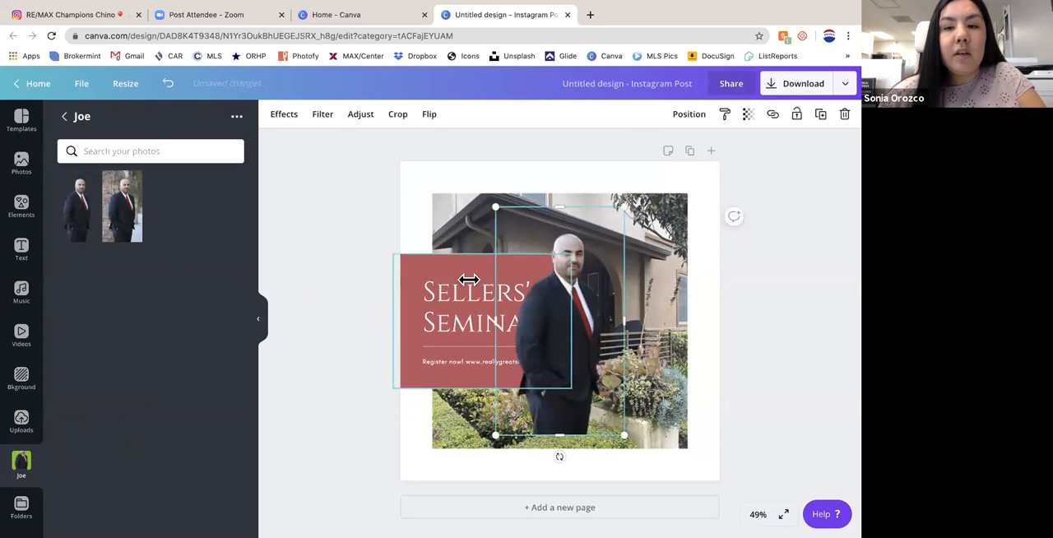
pyautogui.press('Delete')
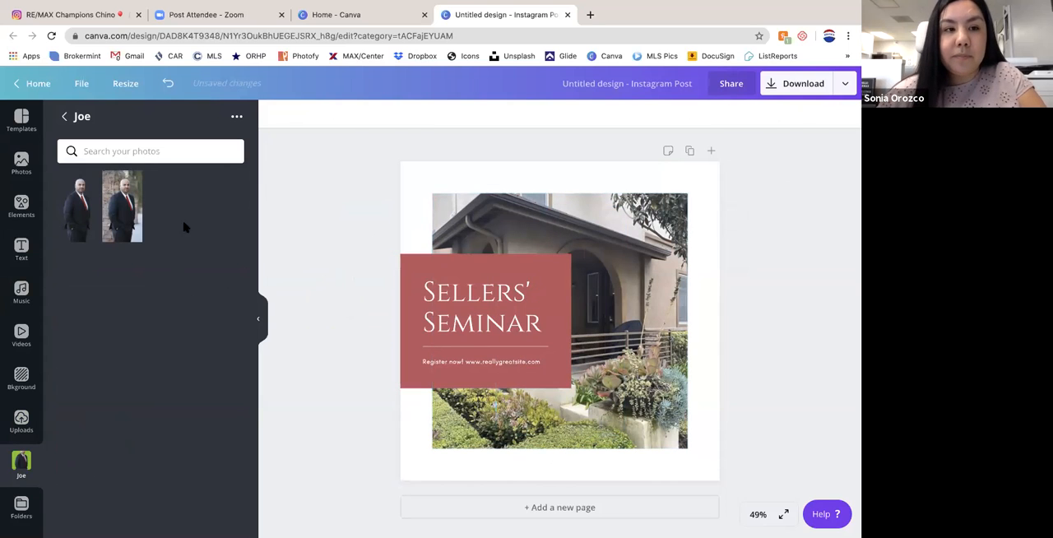
pyautogui.moveTo(123, 198); pyautogui.dragTo(553, 218)
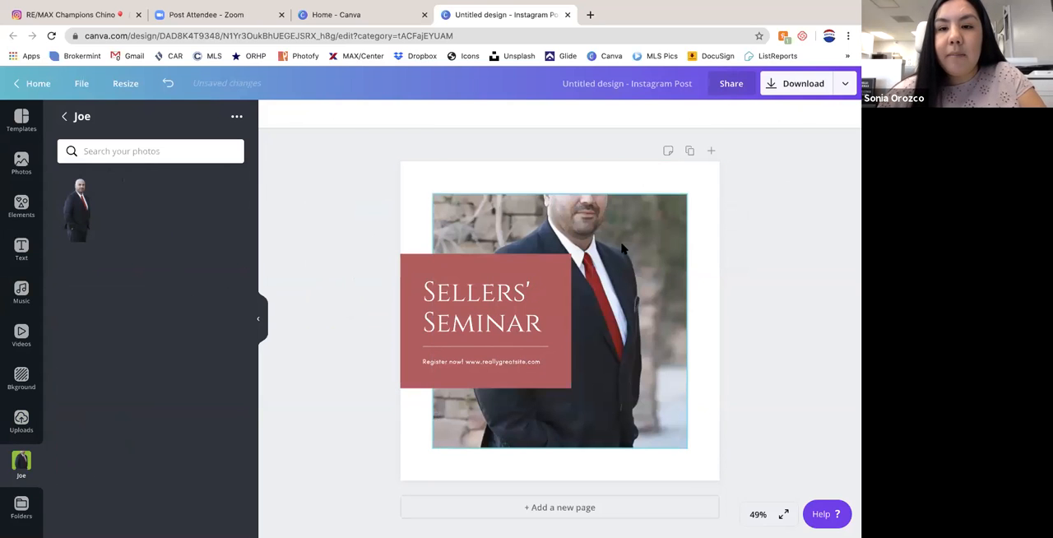
pyautogui.moveTo(628, 230); pyautogui.dragTo(597, 294)
pyautogui.moveTo(623, 166); pyautogui.dragTo(45, 198)
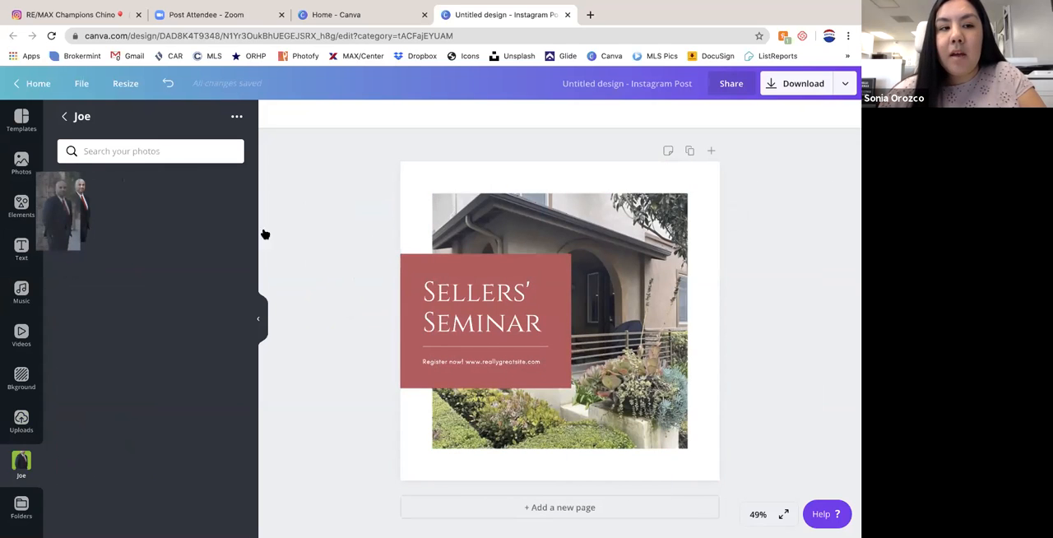
# - Lock the house photo, try adding the agent's portrait with the outdoor background, and delete that portrait
pyautogui.click(638, 233)
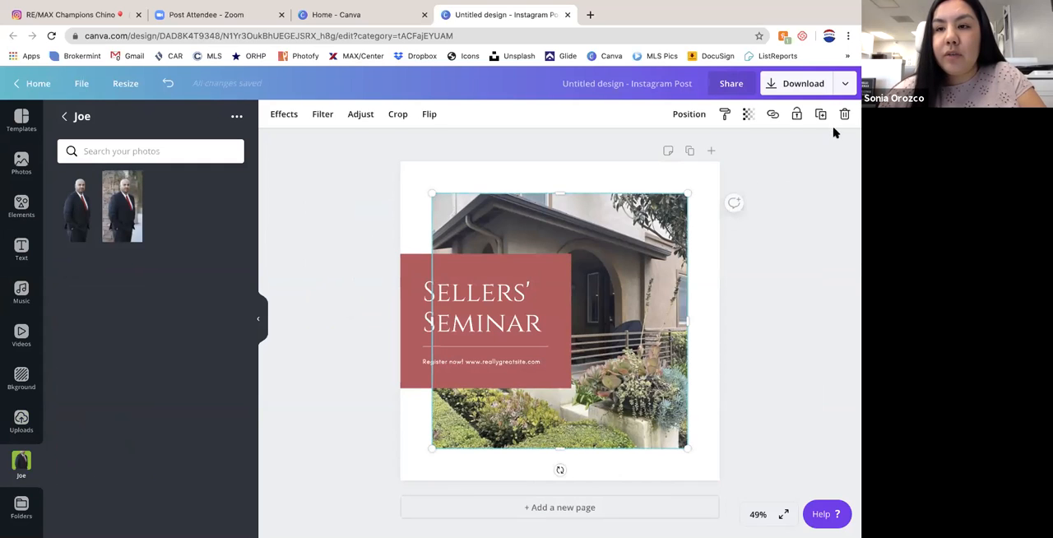
pyautogui.click(796, 115)
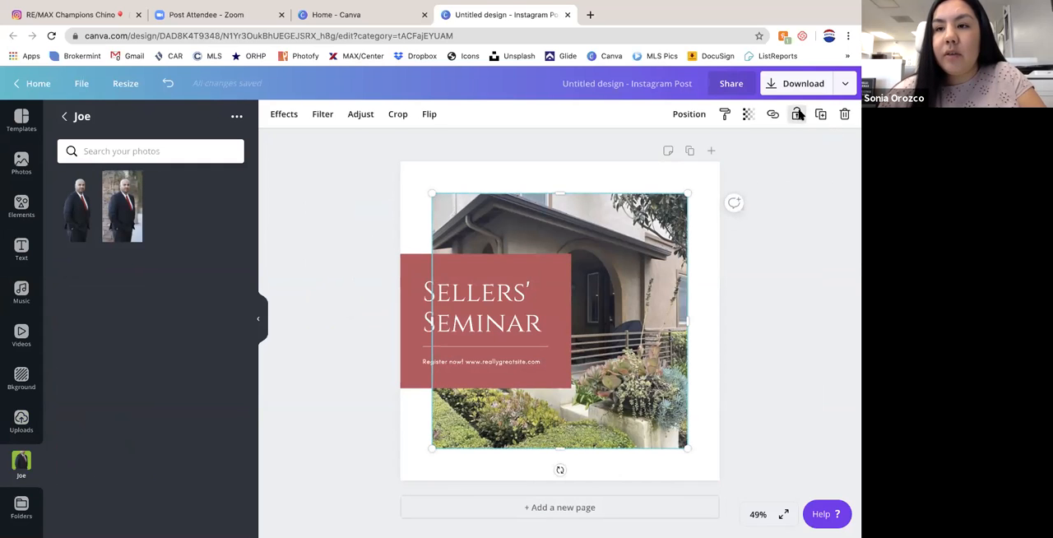
pyautogui.click(420, 190)
pyautogui.moveTo(121, 206); pyautogui.dragTo(665, 333)
pyautogui.press('Delete')
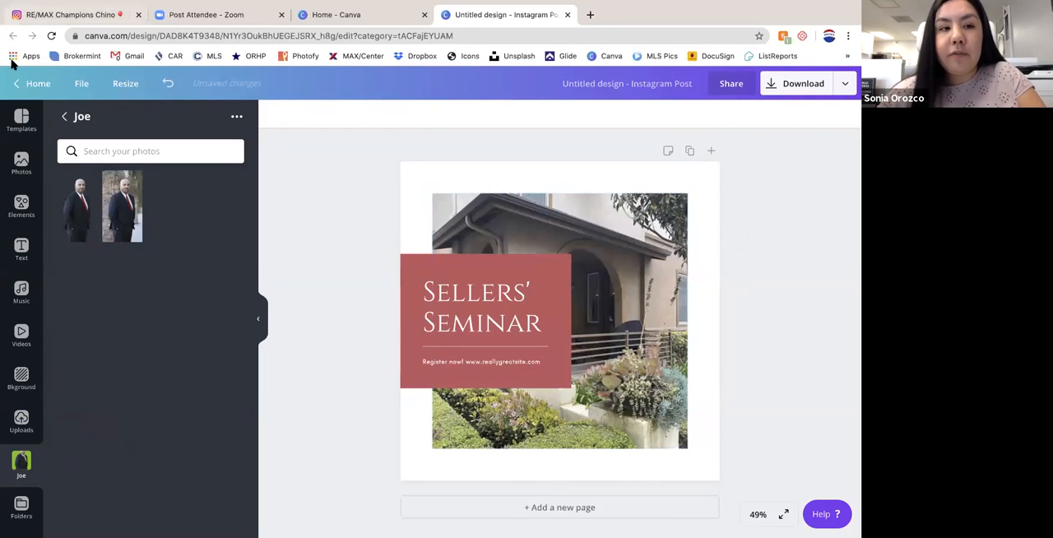
# - Add the agent's cut-out portrait, shrink it and place it at the lower-left corner of the post, below the red block
pyautogui.click(74, 206)
pyautogui.moveTo(496, 207); pyautogui.dragTo(561, 324)
pyautogui.moveTo(597, 362); pyautogui.dragTo(433, 418)
# - Lock the house entrance photo in place behind the portrait and the red block
pyautogui.click(640, 314)
pyautogui.click(432, 424)
pyautogui.click(639, 357)
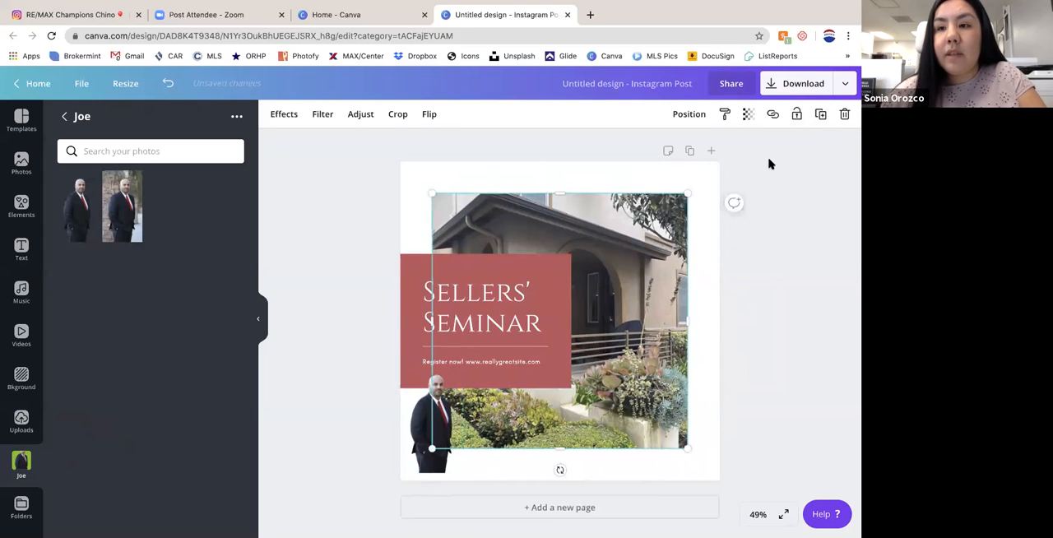
pyautogui.click(797, 113)
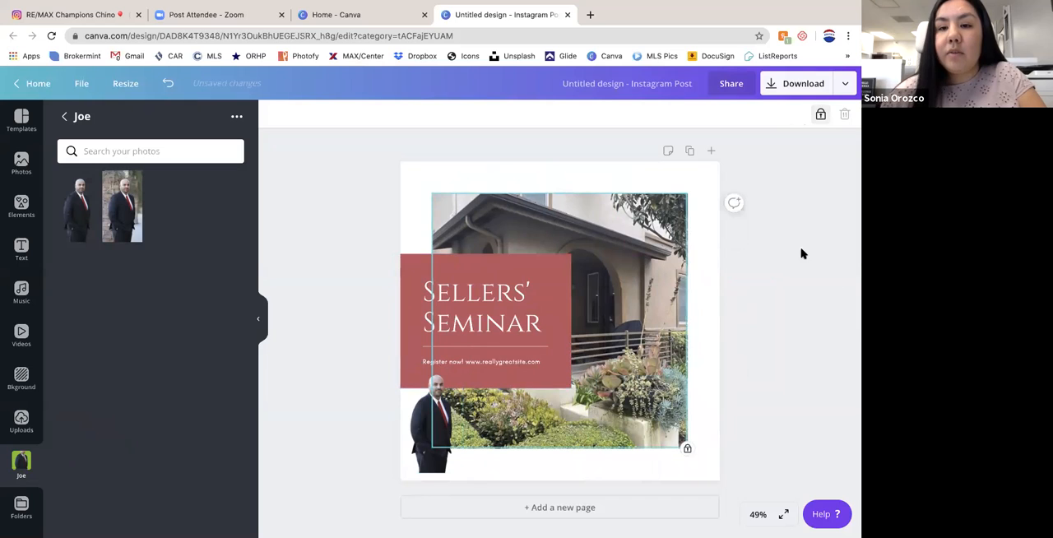
pyautogui.click(797, 298)
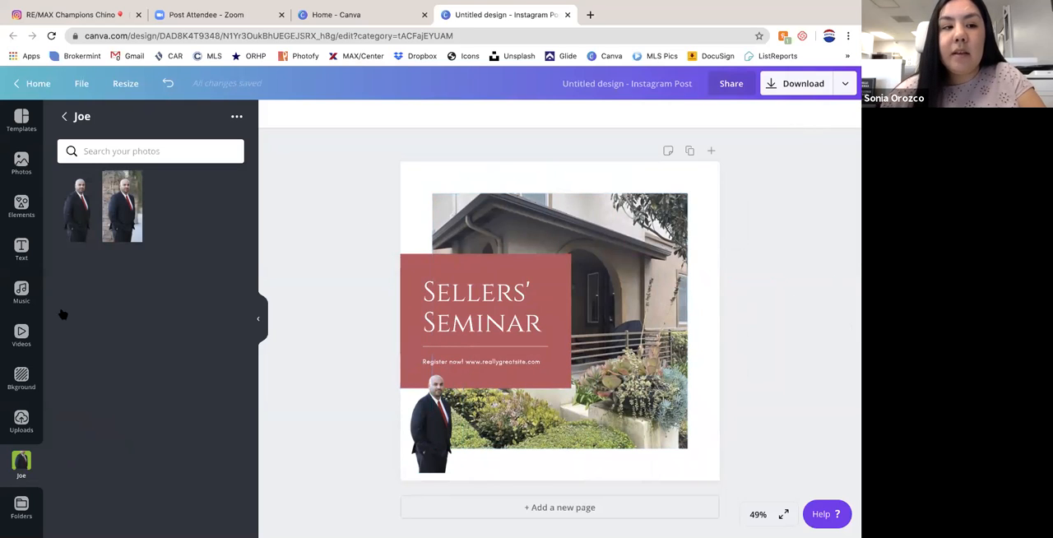
# - Change the heading on the red block to read "Sellers' Semnar"
pyautogui.click(482, 308)
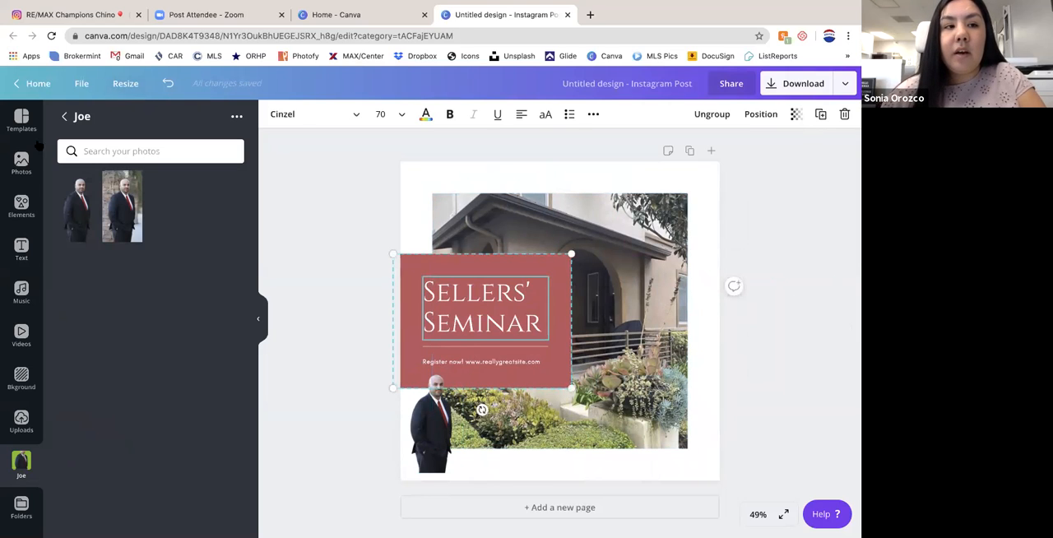
pyautogui.click(22, 248)
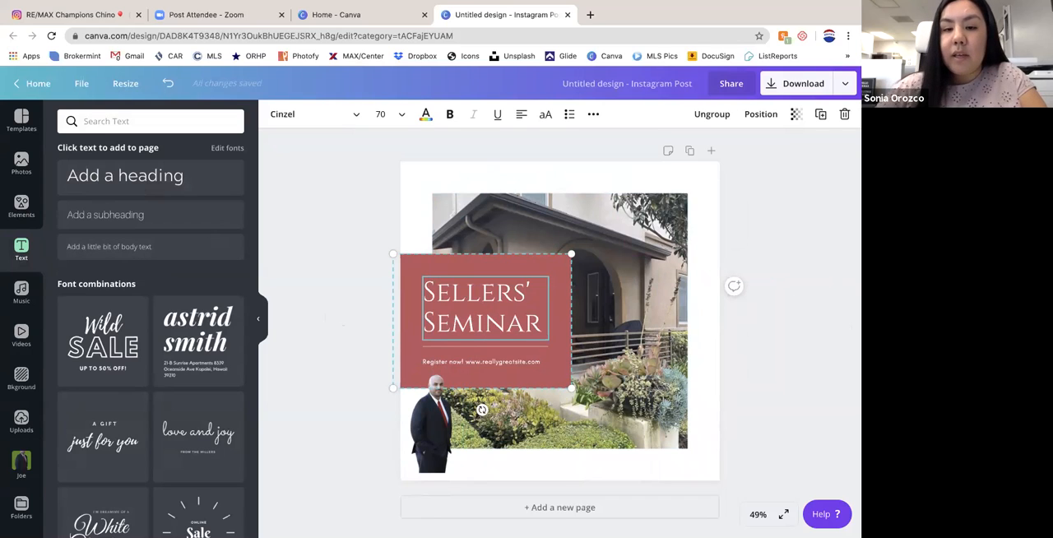
pyautogui.press('BackSpace')
pyautogui.click(567, 298)
pyautogui.click(493, 302)
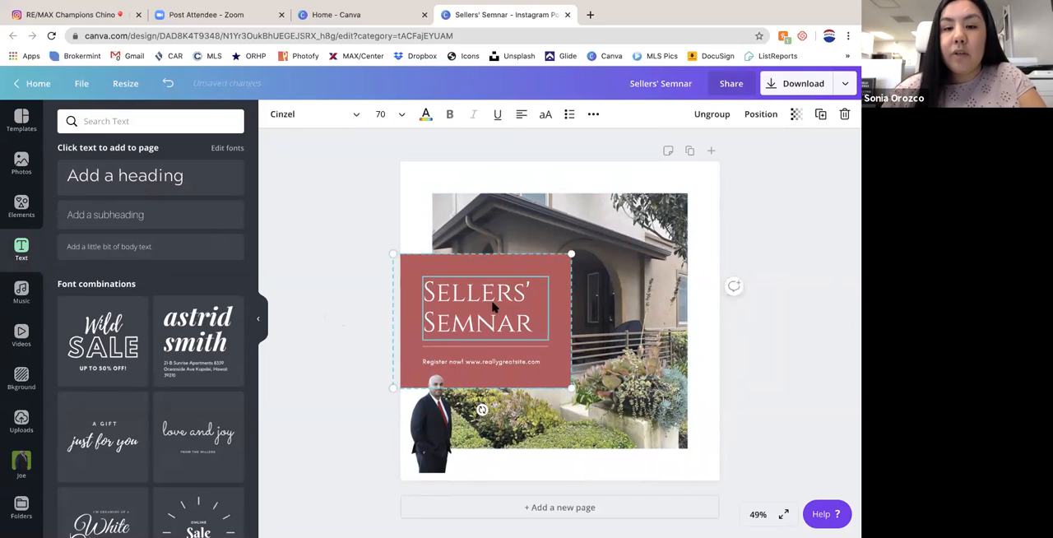
# - Delete the whole red text group and undo the deletion
pyautogui.click(845, 115)
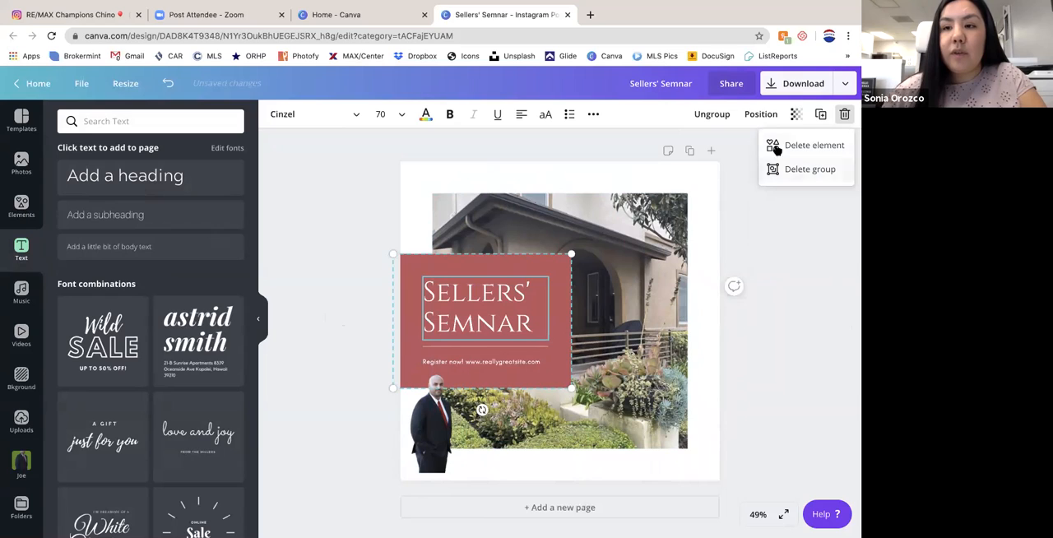
pyautogui.click(799, 169)
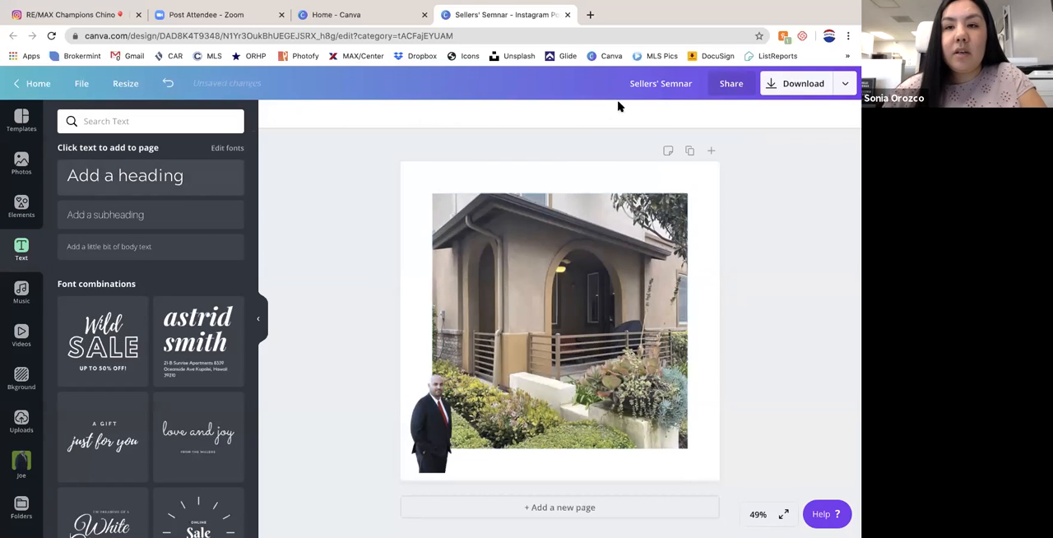
pyautogui.click(168, 83)
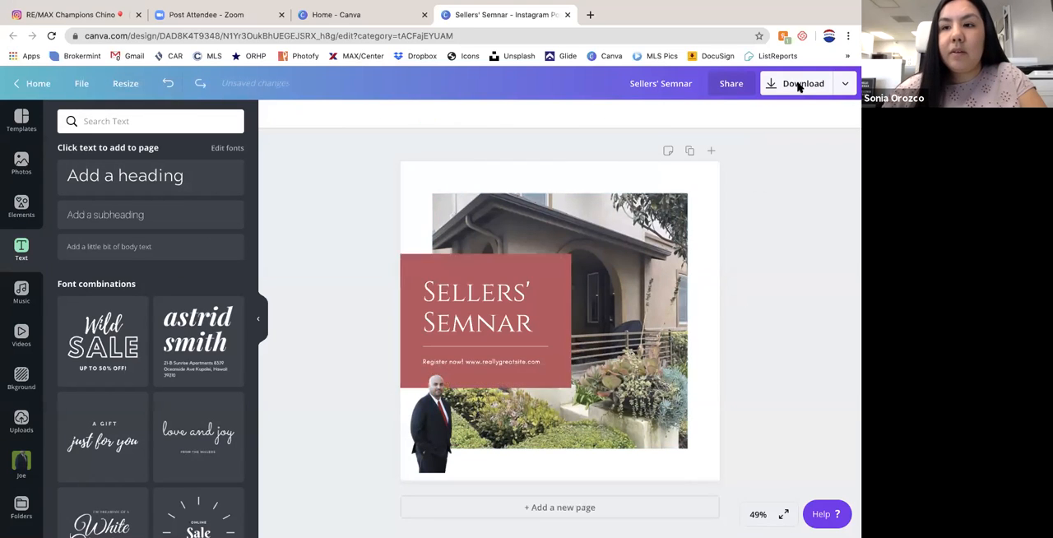
# - Delete the red block's heading element and add a new heading reading "Just Listed" in its place, enlarged to size 45.6
pyautogui.click(845, 115)
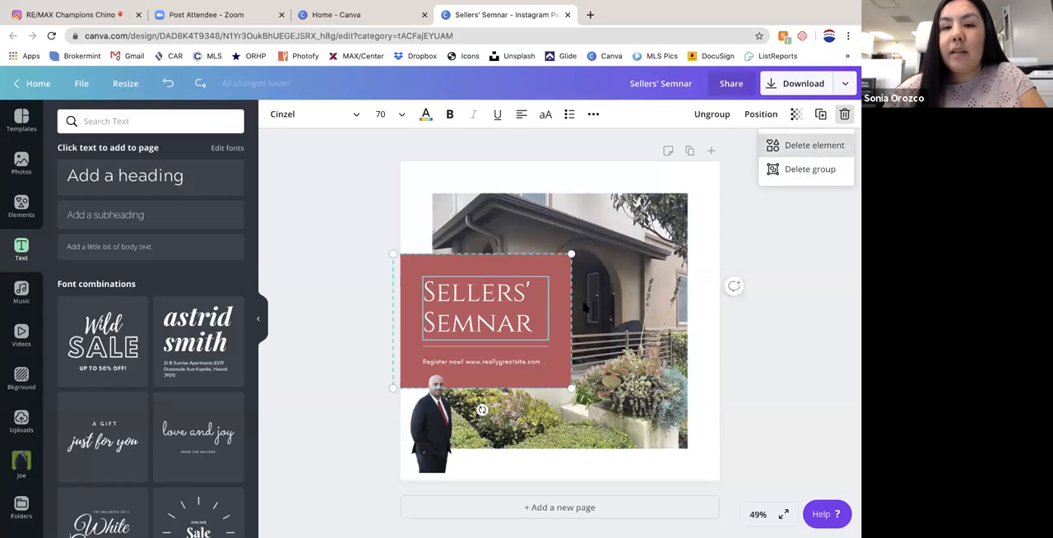
pyautogui.press('Delete')
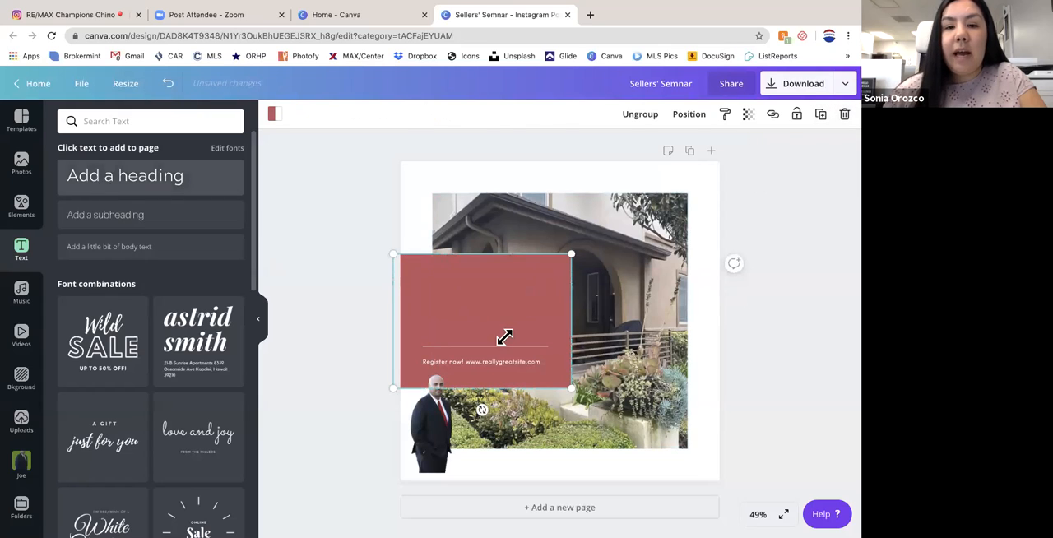
pyautogui.moveTo(549, 347); pyautogui.dragTo(482, 308)
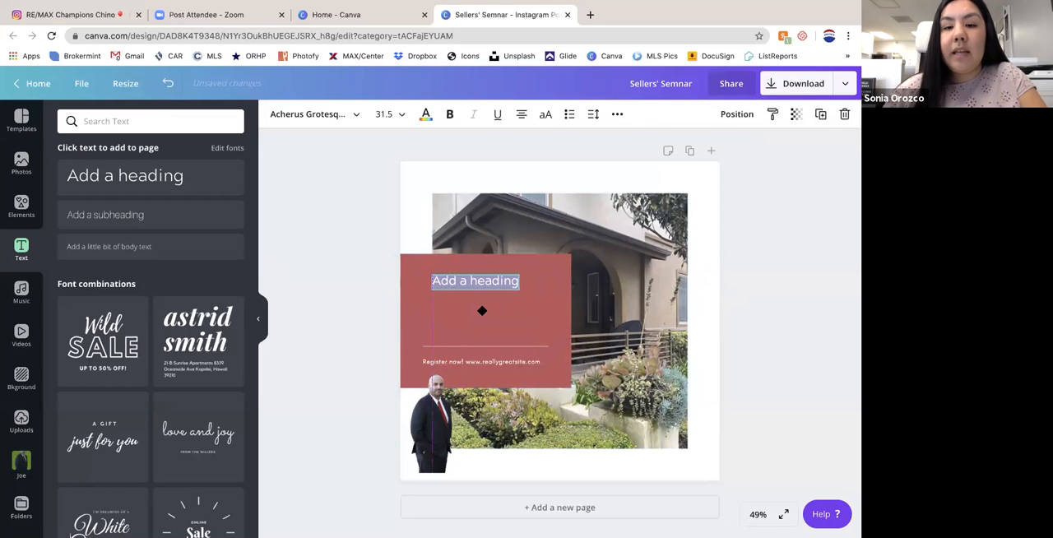
pyautogui.moveTo(423, 272); pyautogui.dragTo(387, 264)
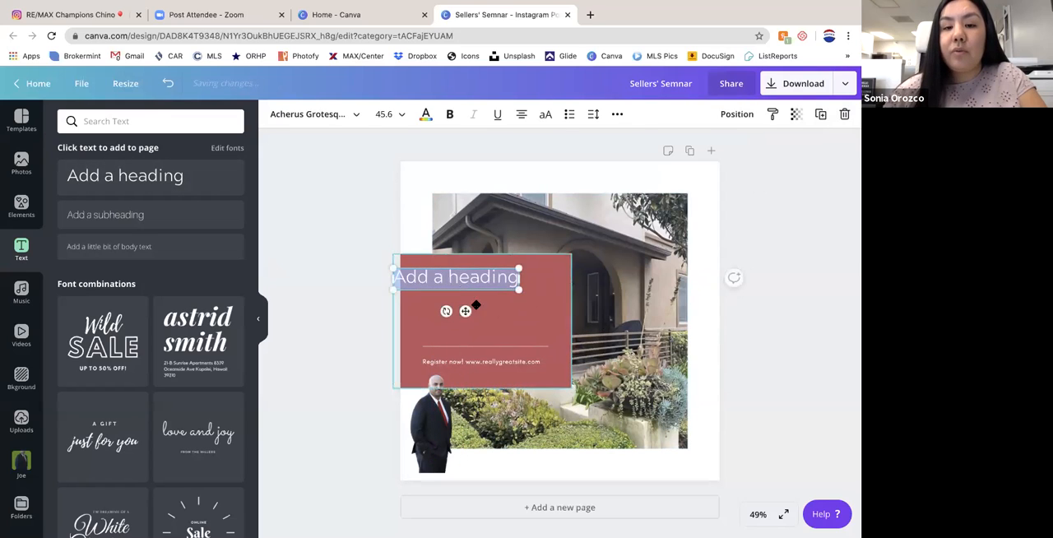
pyautogui.moveTo(469, 311); pyautogui.dragTo(496, 312)
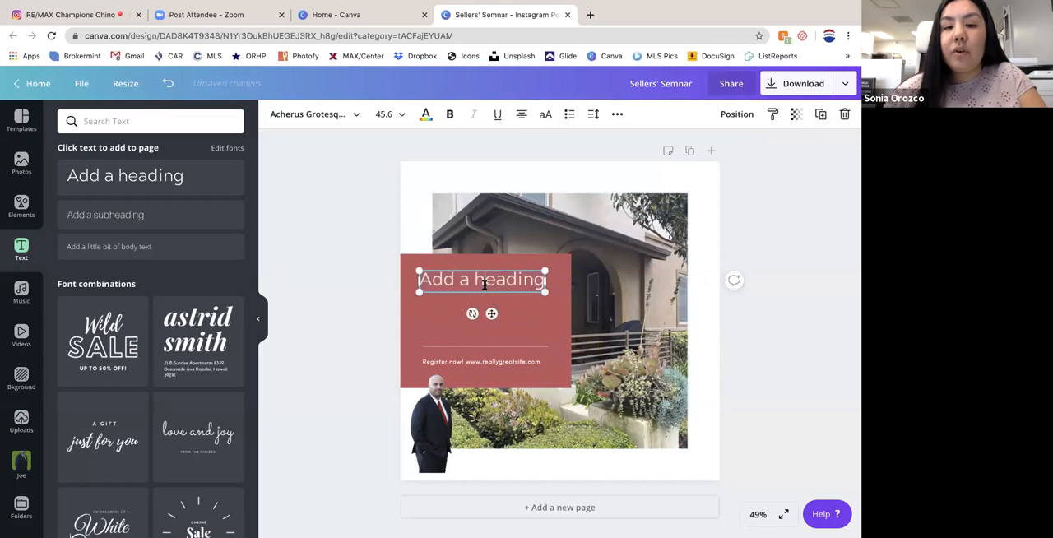
pyautogui.write('Jus')
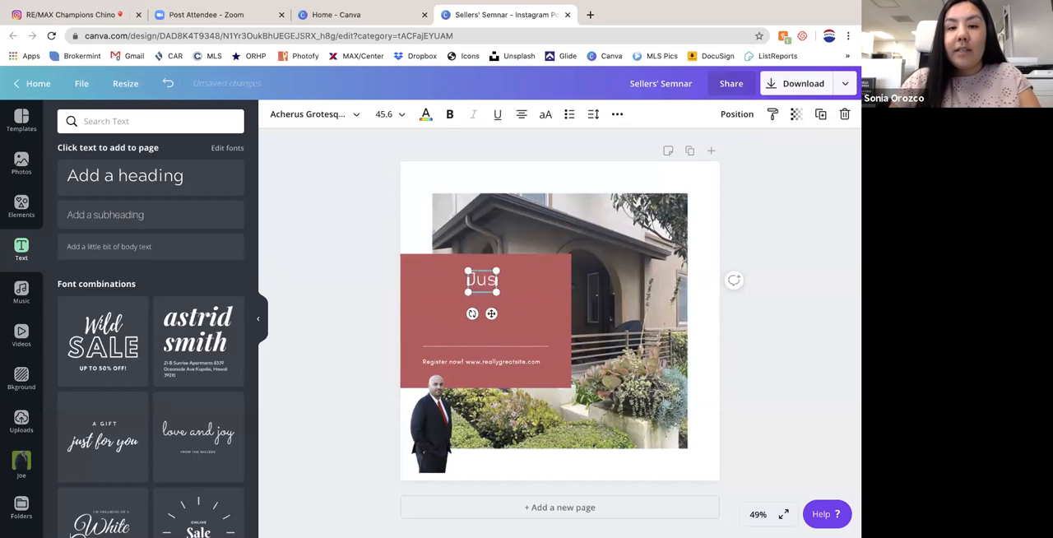
pyautogui.write('t Listed')
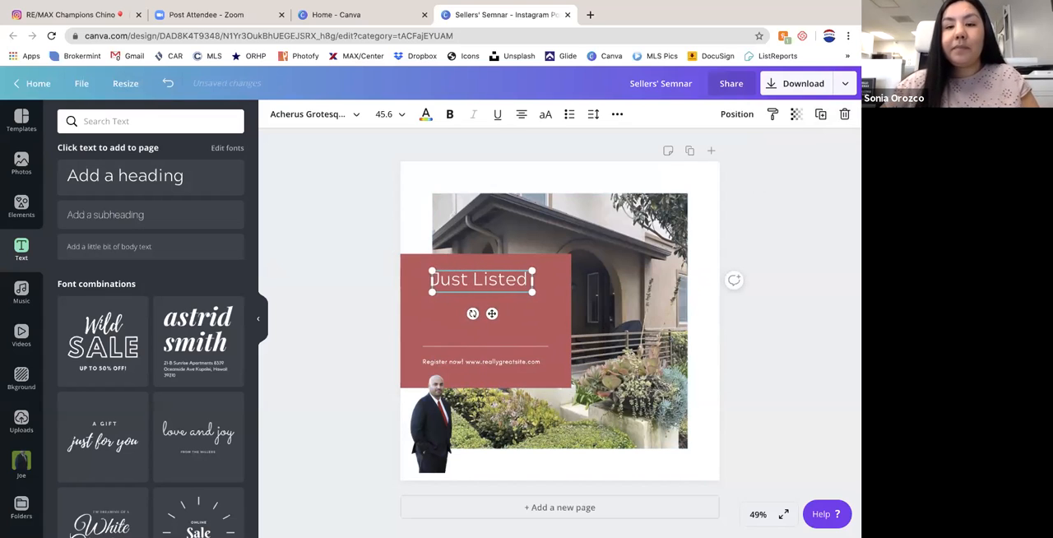
pyautogui.click(486, 344)
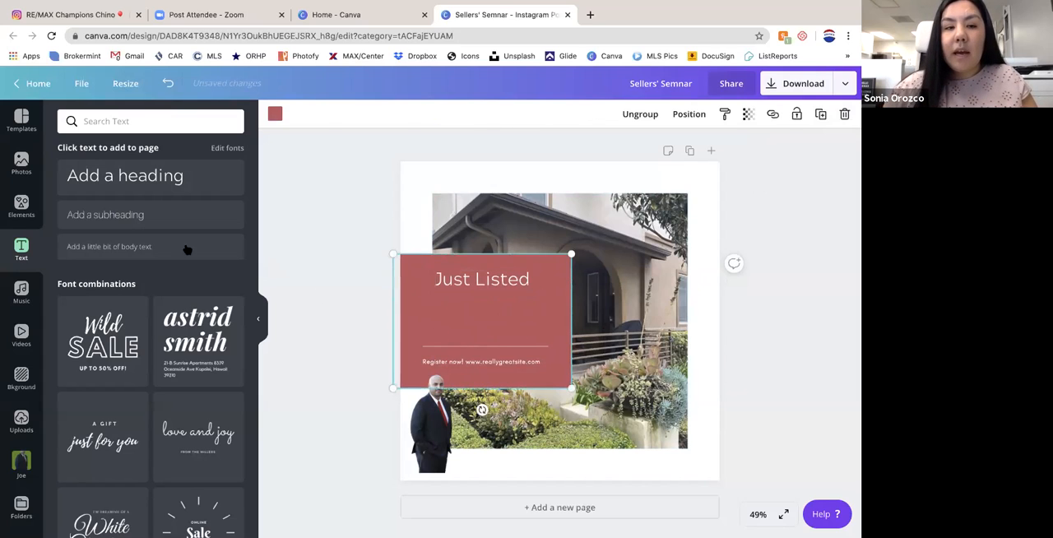
# - Add a subheading with the property's street address directly below "Just Listed" on the red block
pyautogui.click(83, 213)
pyautogui.moveTo(568, 346); pyautogui.dragTo(490, 330)
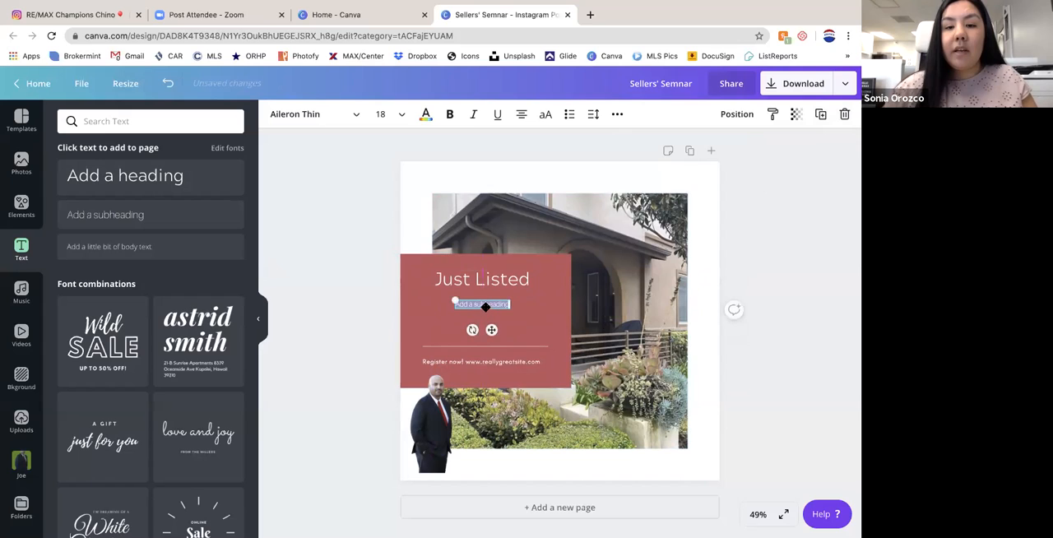
pyautogui.write('123 Ap')
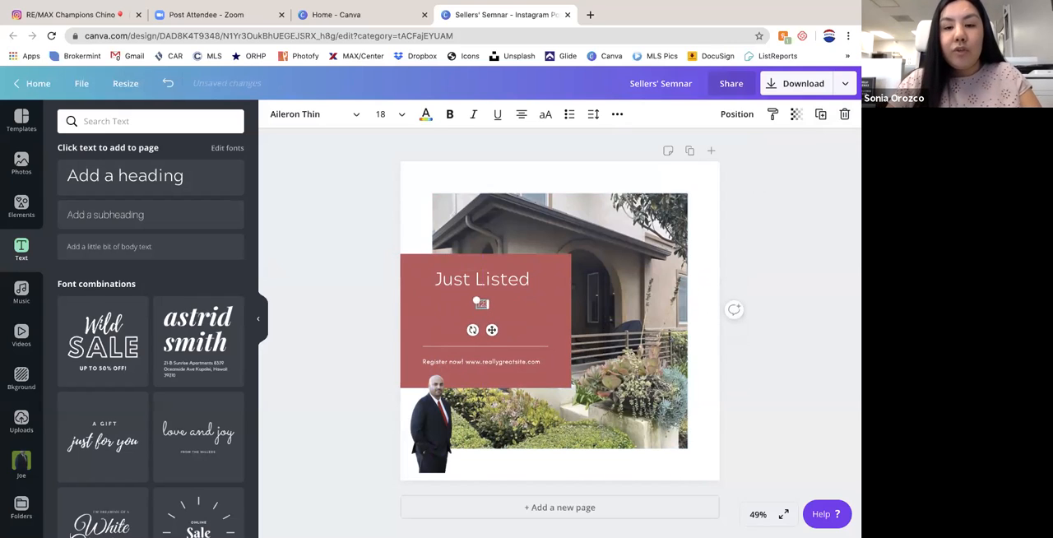
pyautogui.write('ple Street')
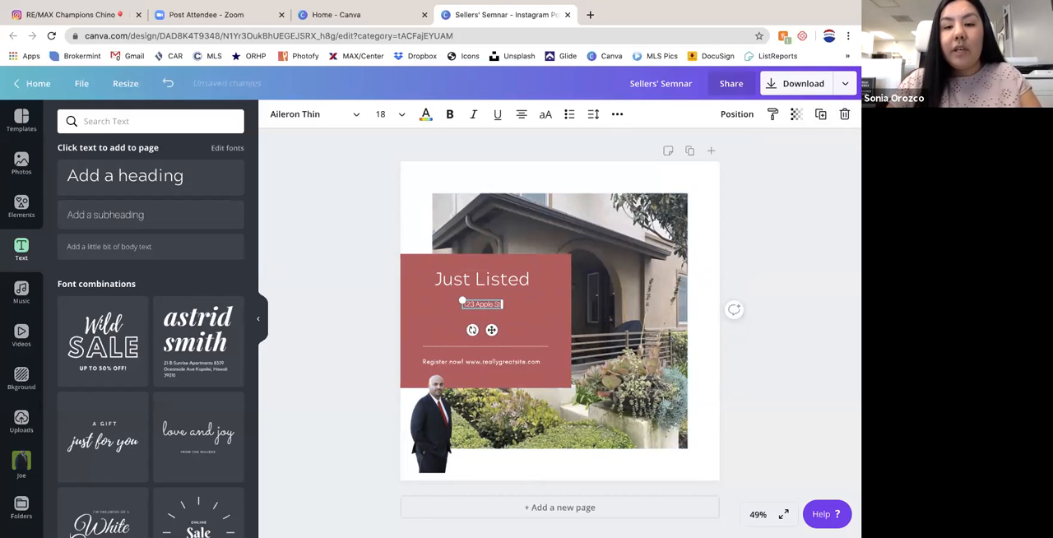
# - Add body text reading "Come and take a look" under the address on the red block
pyautogui.click(136, 247)
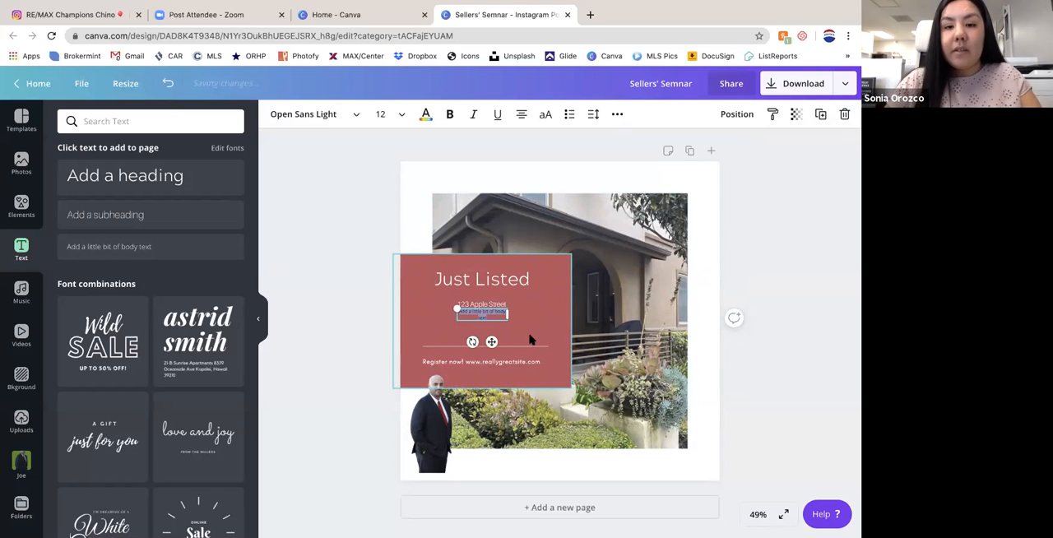
pyautogui.press('BackSpace')
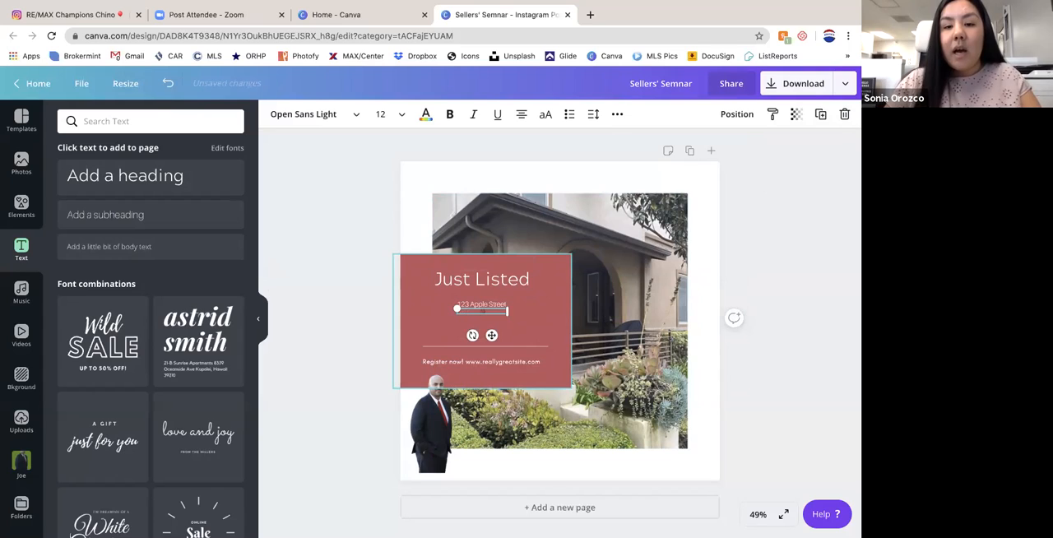
pyautogui.write('Come and take a look')
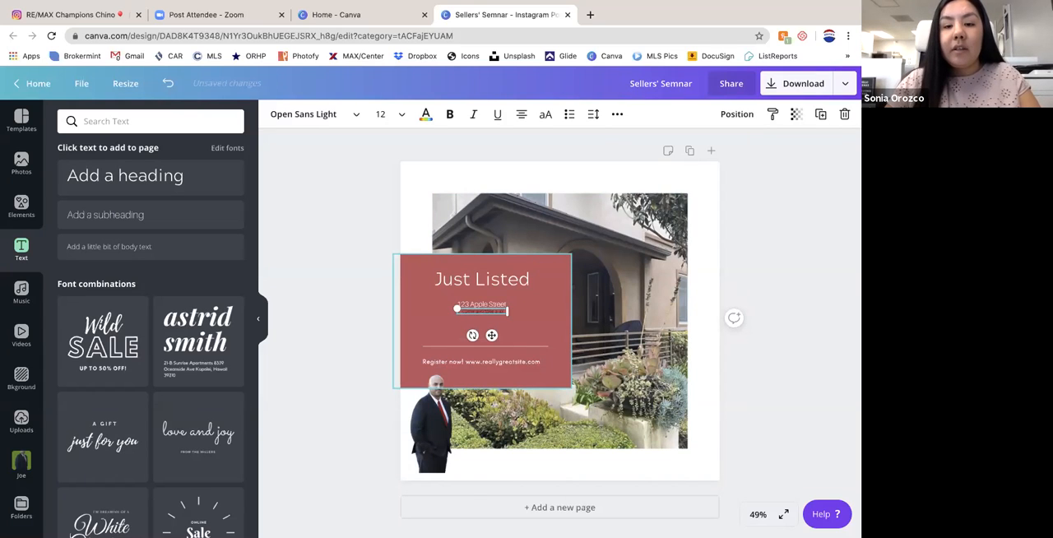
pyautogui.write(' at this beautiful')
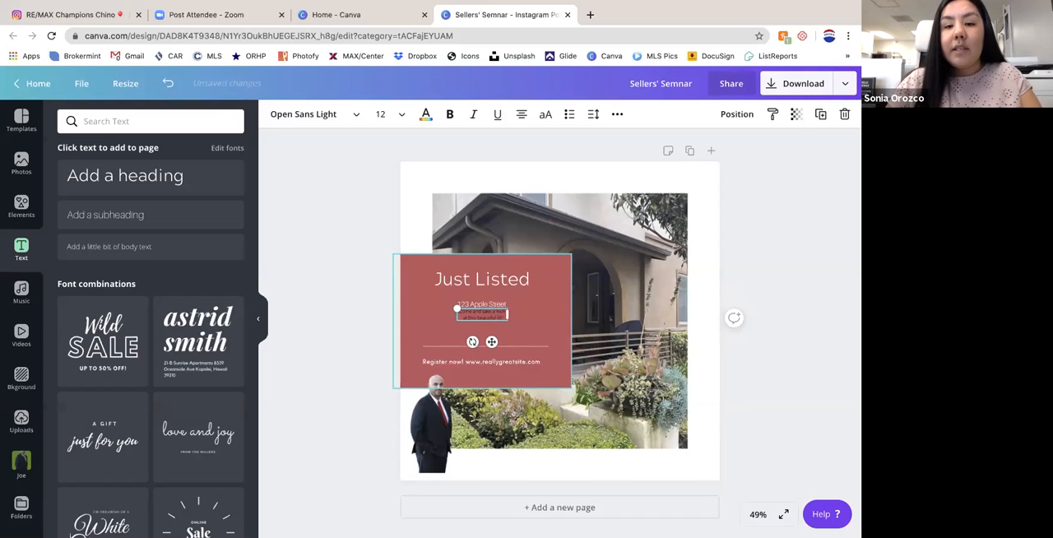
# - Continue the body text on the red block with "at this beautiful townhome with lots of ameneties" and enlarge the text
pyautogui.write('home with all')
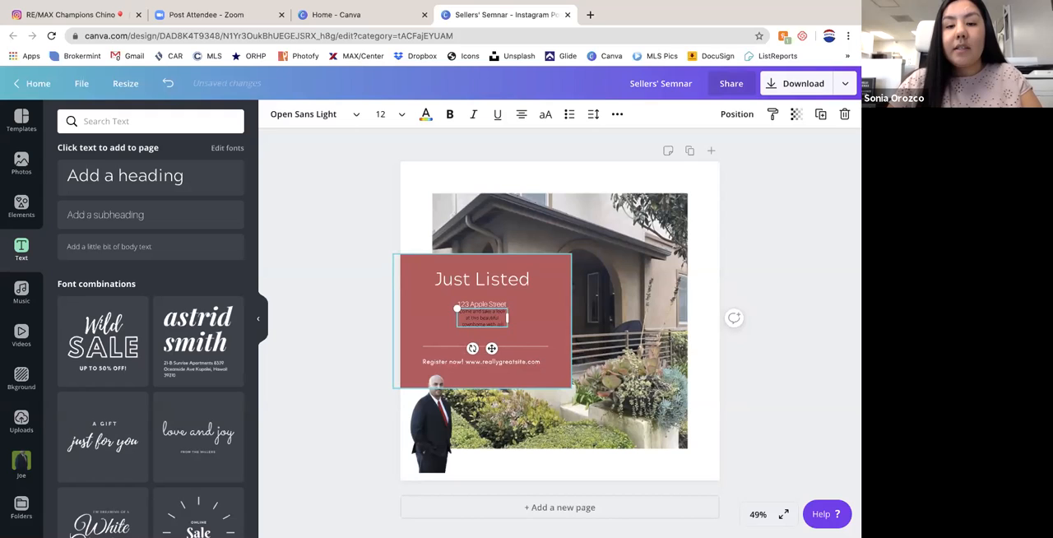
pyautogui.write(' wind')
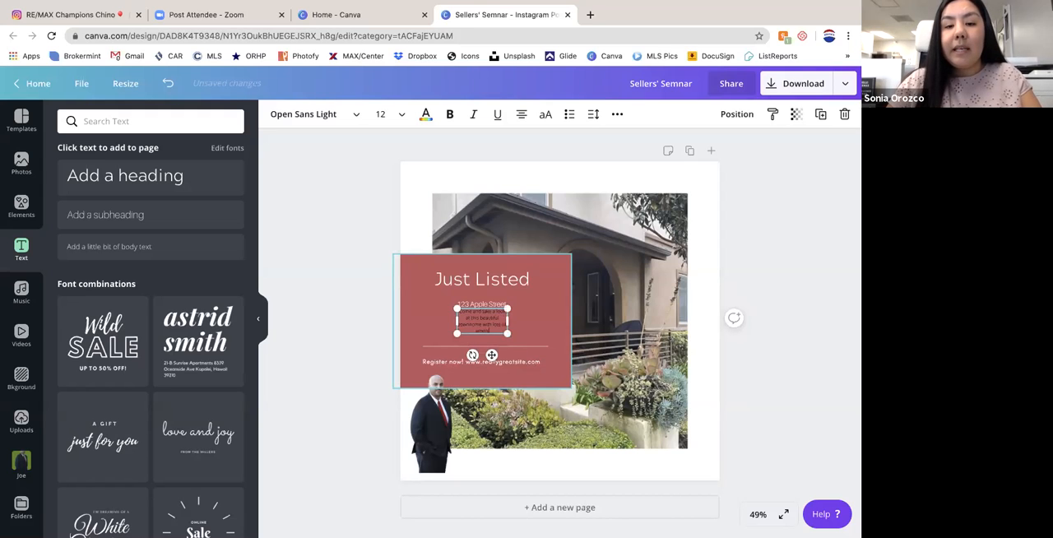
pyautogui.moveTo(514, 341); pyautogui.dragTo(579, 370)
# - Move the street address up closer beneath the "Just Listed" heading and enlarge it to size 20
pyautogui.click(484, 304)
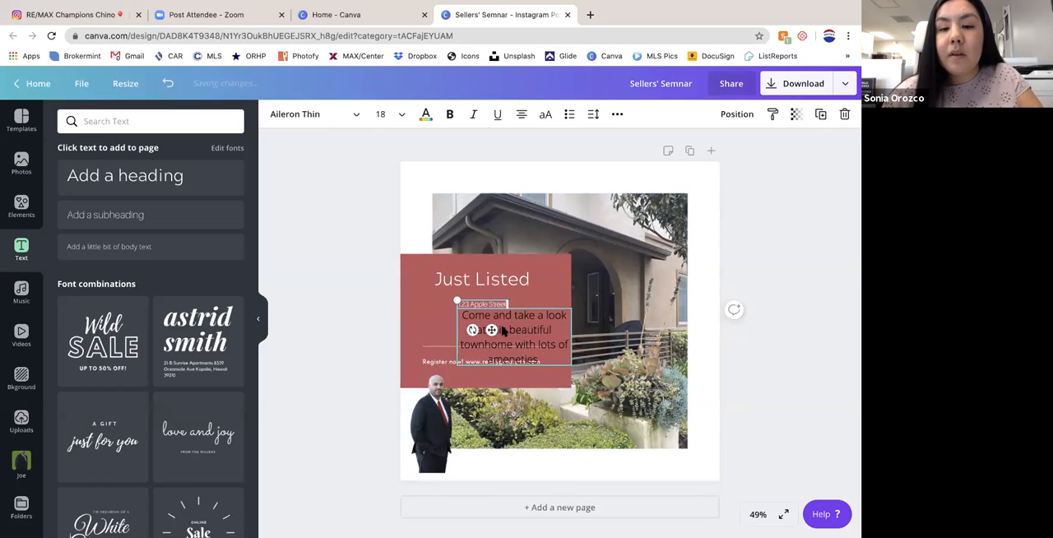
pyautogui.moveTo(491, 329); pyautogui.dragTo(487, 322)
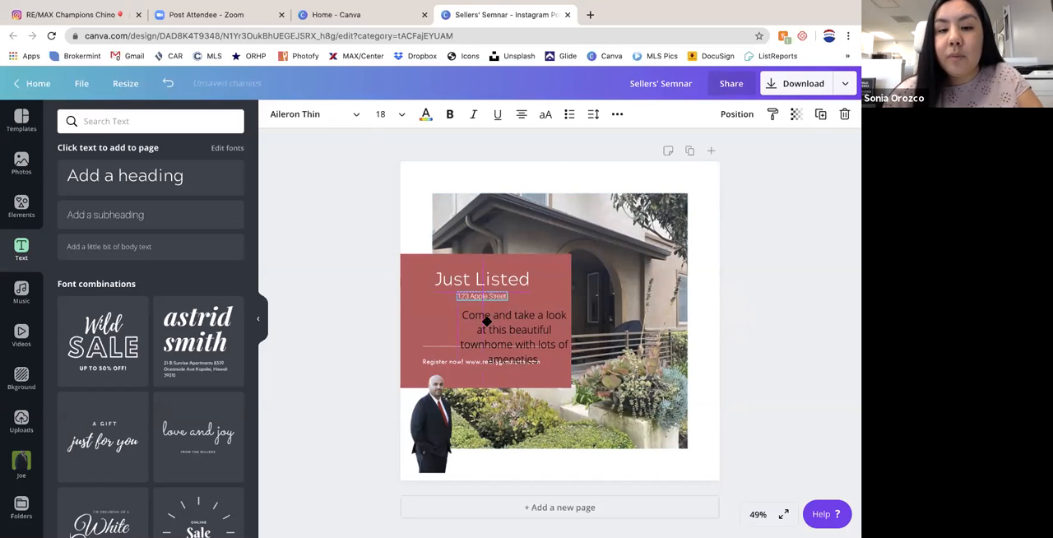
pyautogui.moveTo(456, 292)
pyautogui.mouseDown()
pyautogui.moveTo(400, 266)
pyautogui.moveTo(455, 280)
pyautogui.mouseUp()
# - Try font sizes 80 and 42 on the street address
pyautogui.click(391, 115)
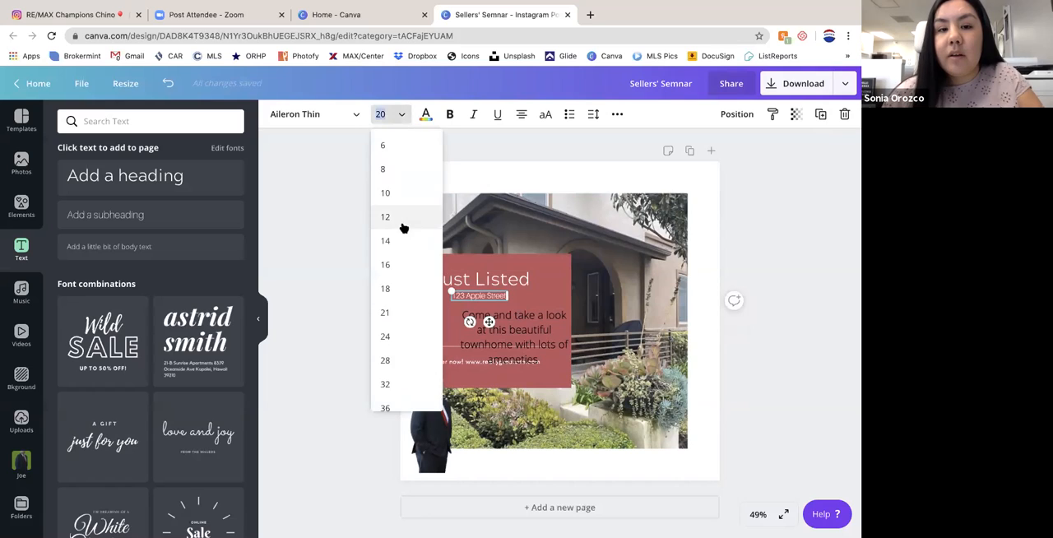
pyautogui.scroll(-5, 404, 228)
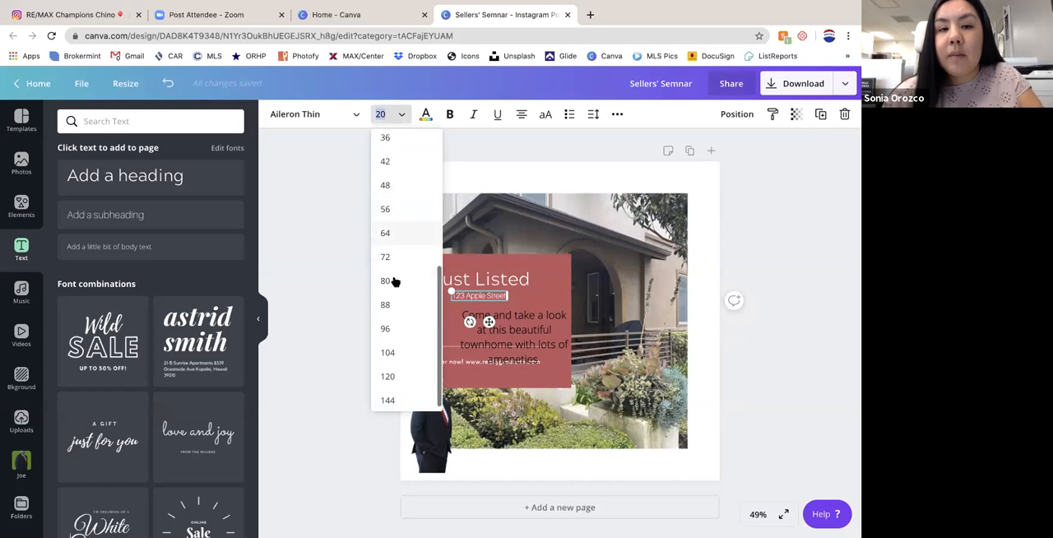
pyautogui.click(394, 282)
pyautogui.click(399, 119)
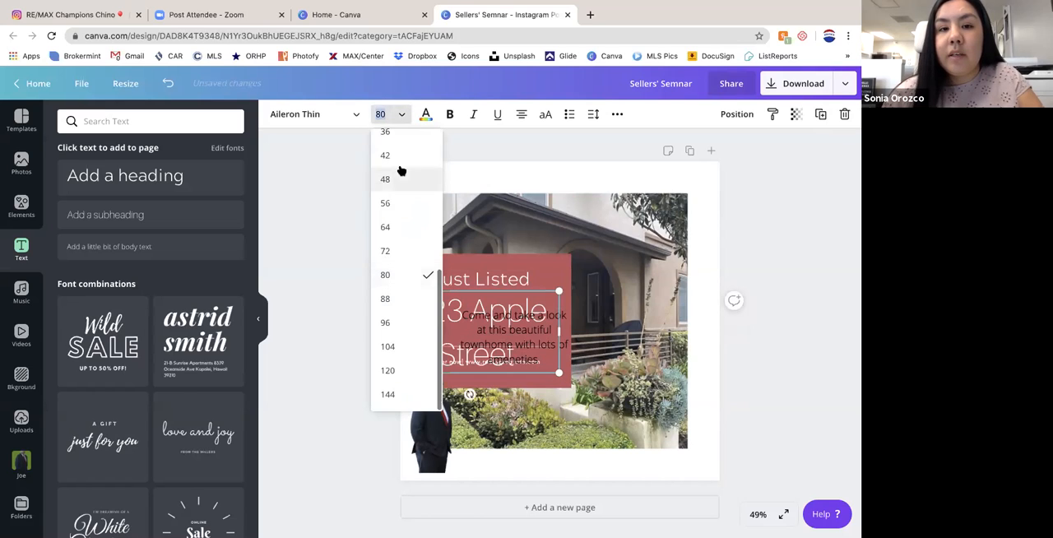
pyautogui.click(399, 156)
# - Fit the body text at size 19.1 directly beneath the street address, above the divider line
pyautogui.moveTo(527, 329)
pyautogui.mouseDown()
pyautogui.moveTo(477, 298)
pyautogui.moveTo(509, 303)
pyautogui.moveTo(492, 322)
pyautogui.moveTo(527, 347)
pyautogui.moveTo(509, 324)
pyautogui.mouseUp()
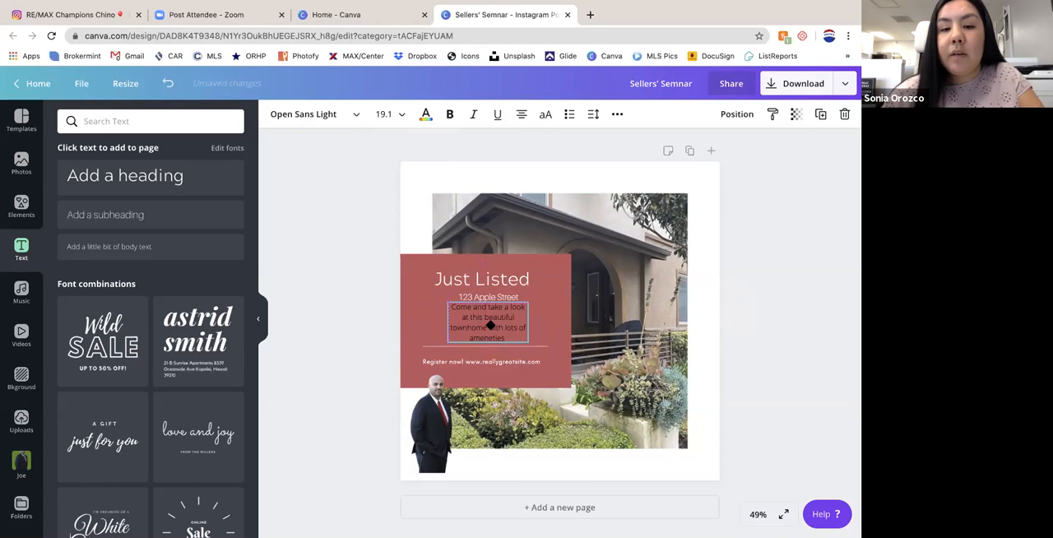
# - Recolor the red block behind the text with the custom muted color #b6777d
pyautogui.click(540, 324)
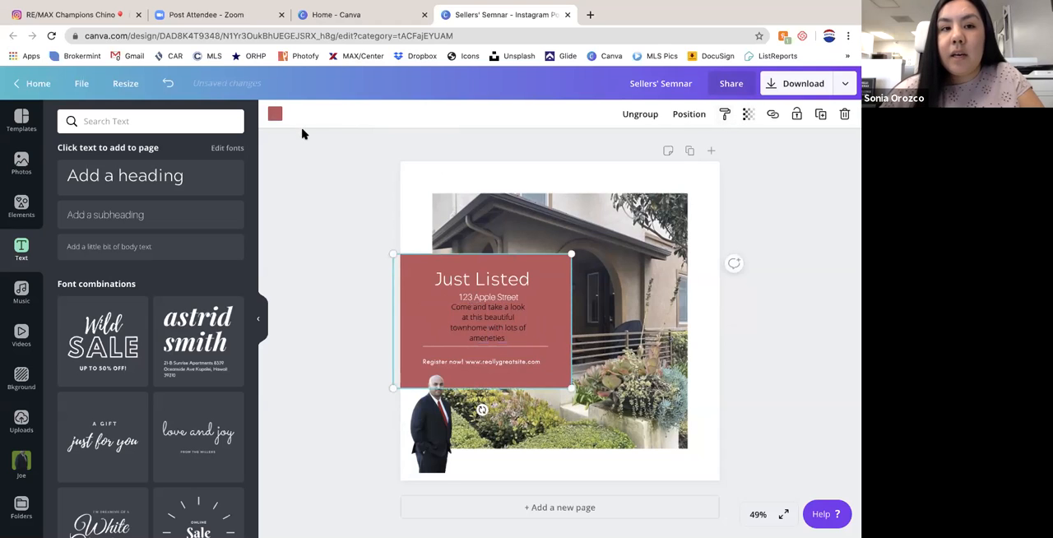
pyautogui.click(275, 113)
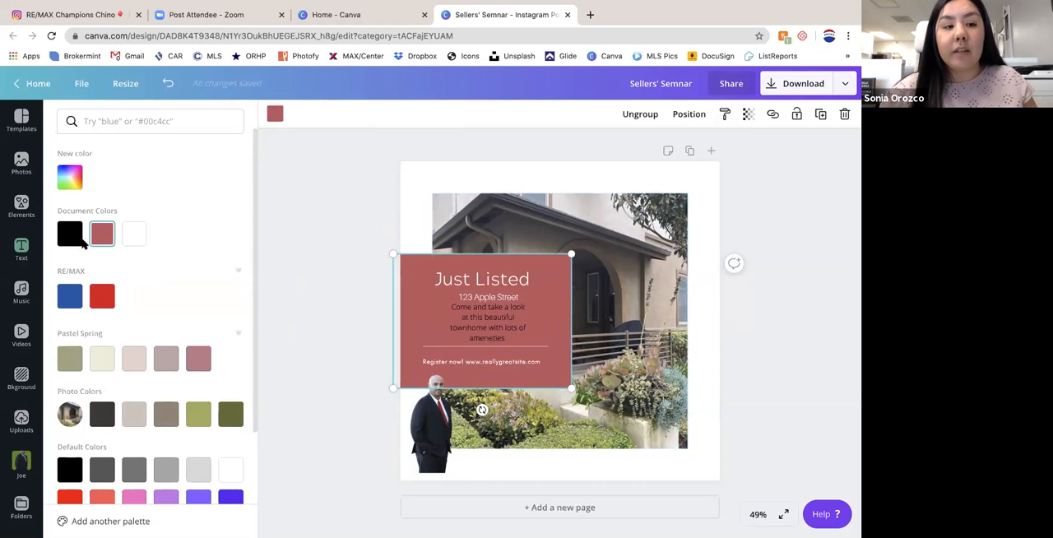
pyautogui.click(70, 176)
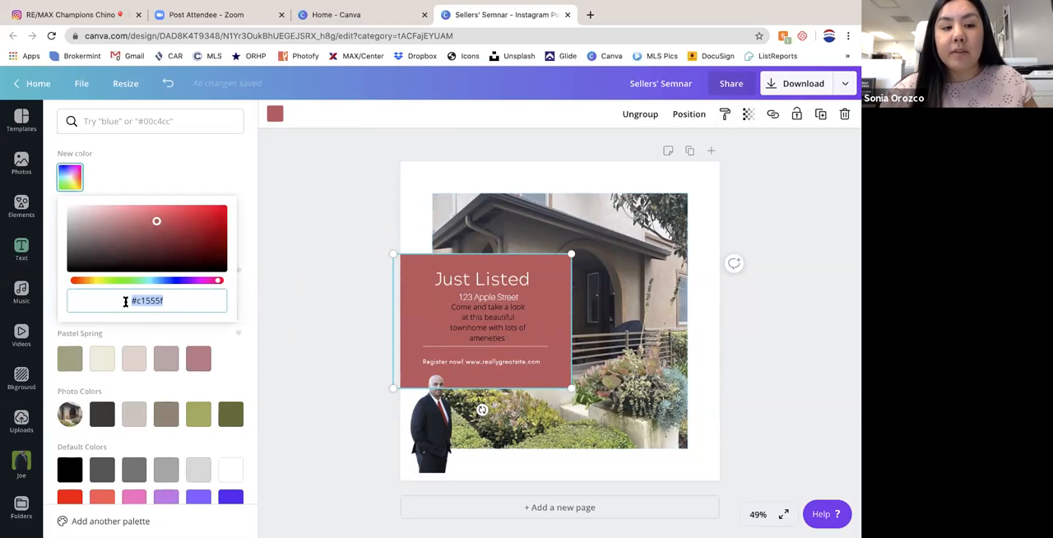
pyautogui.moveTo(157, 223); pyautogui.dragTo(121, 223)
pyautogui.click(172, 302)
pyautogui.click(113, 298)
pyautogui.tripleClick(172, 301)
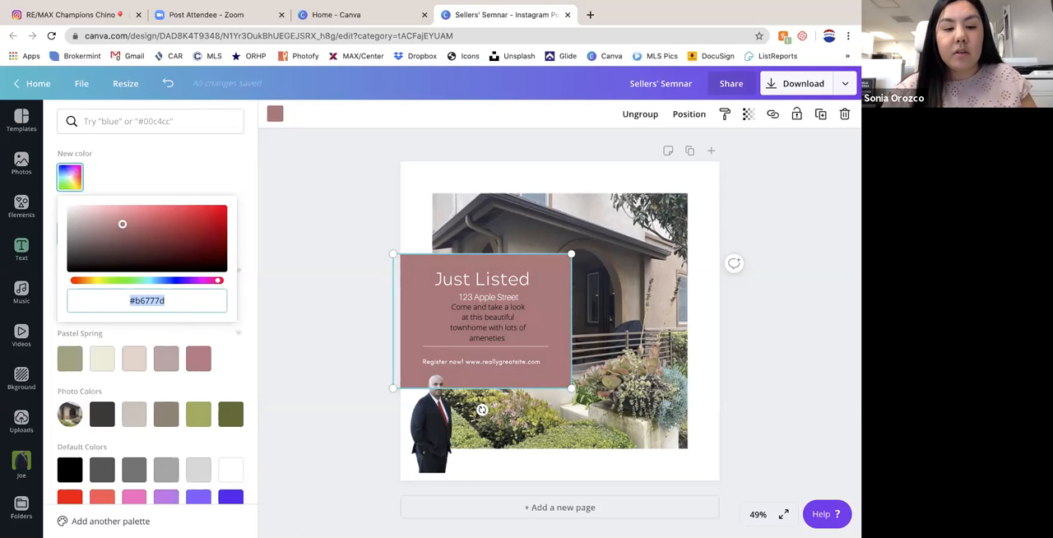
pyautogui.click(345, 524)
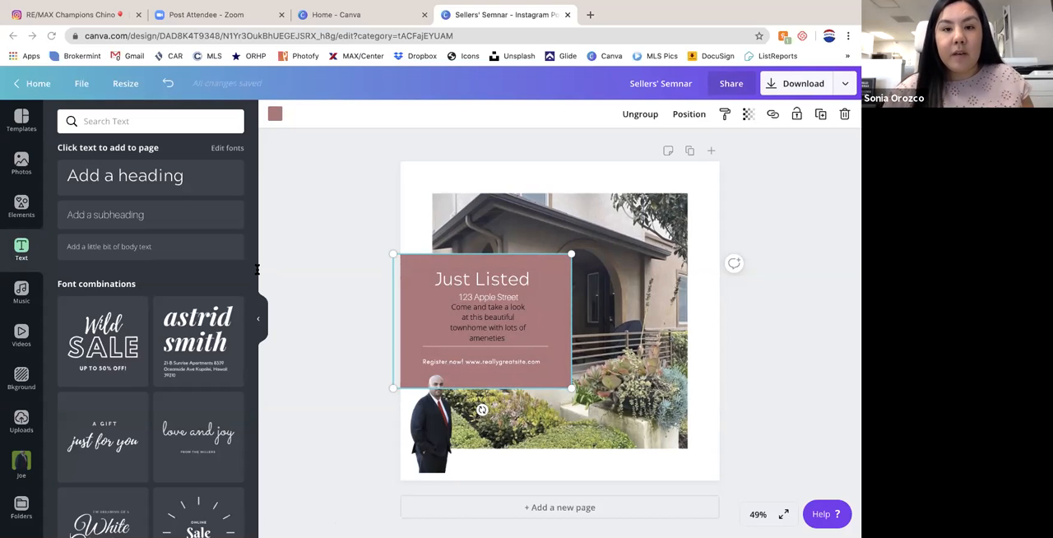
# - Recolor the text block's background with the fourth color of the Pastel Spring palette
pyautogui.click(275, 115)
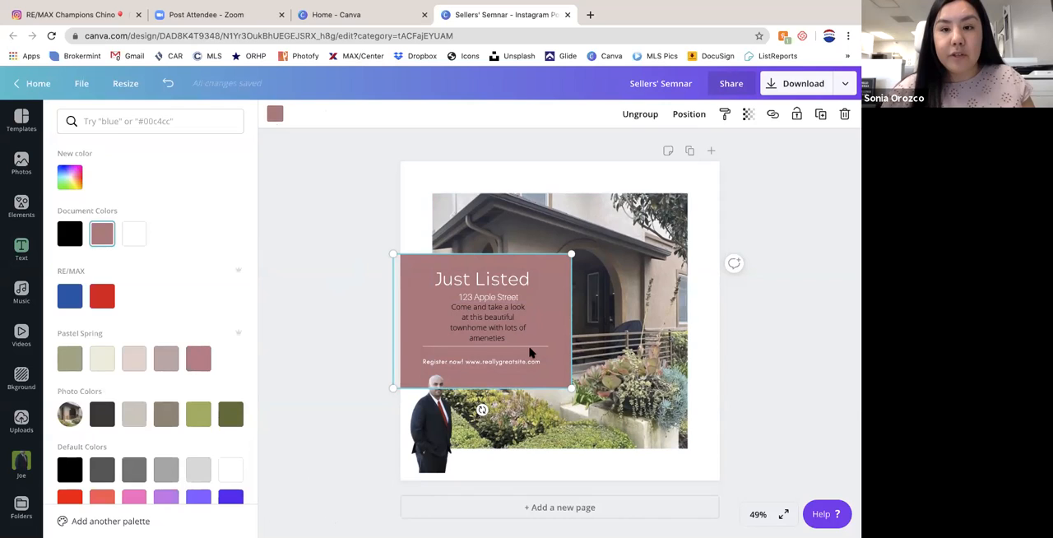
pyautogui.click(353, 192)
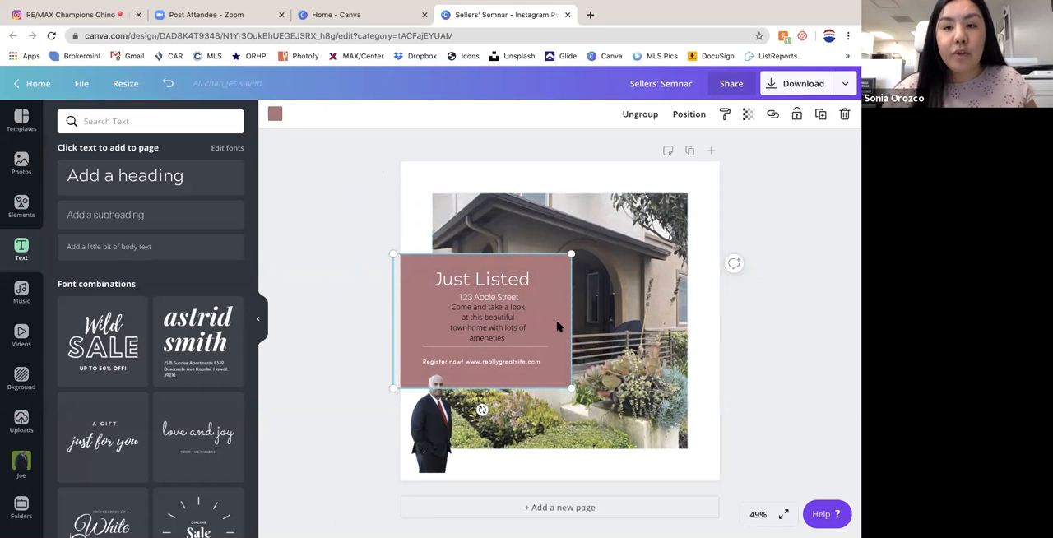
pyautogui.click(275, 114)
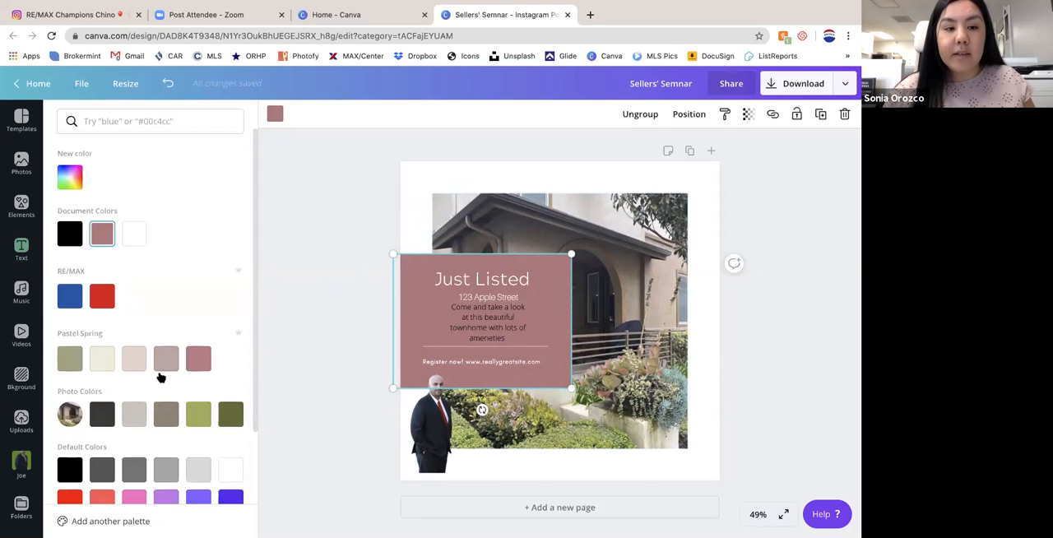
pyautogui.click(167, 363)
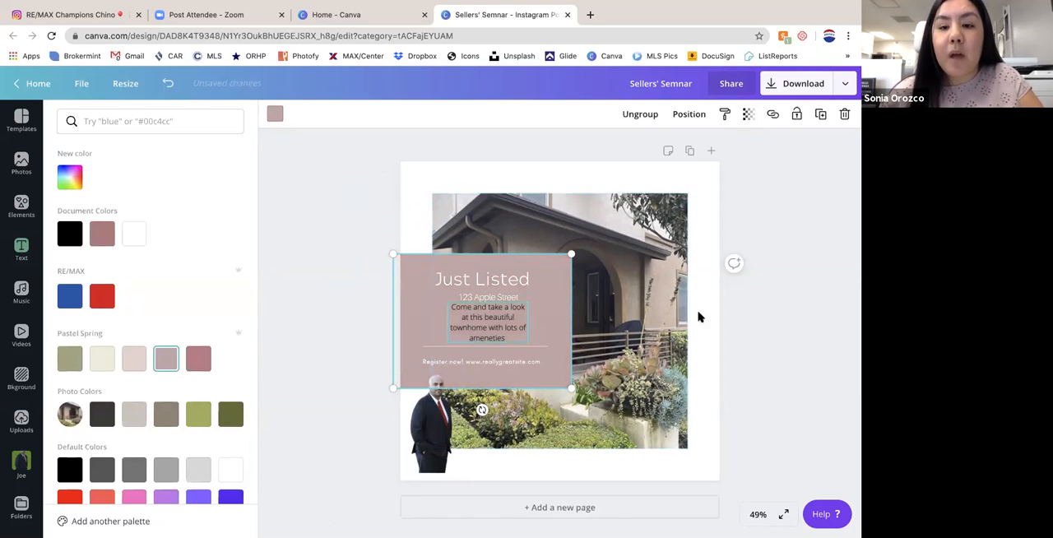
# - Set the colored text block's transparency to 79
pyautogui.click(749, 116)
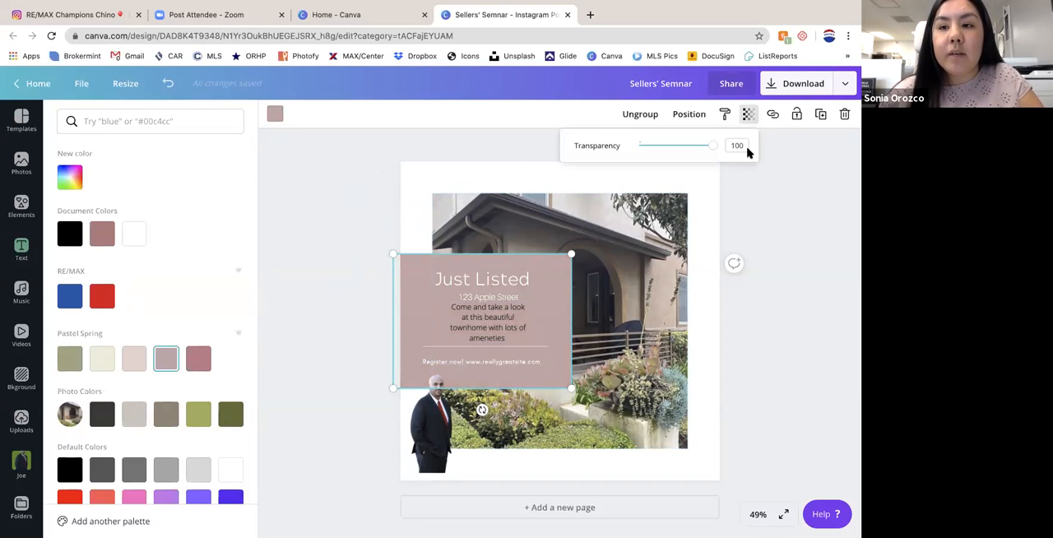
pyautogui.moveTo(715, 146)
pyautogui.mouseDown()
pyautogui.moveTo(683, 144)
pyautogui.moveTo(698, 146)
pyautogui.mouseUp()
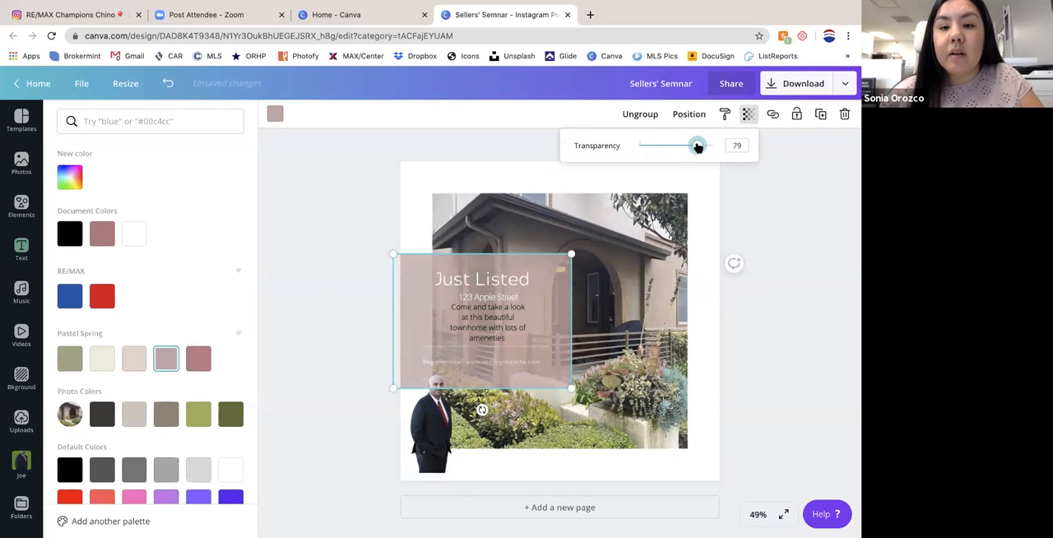
pyautogui.click(832, 383)
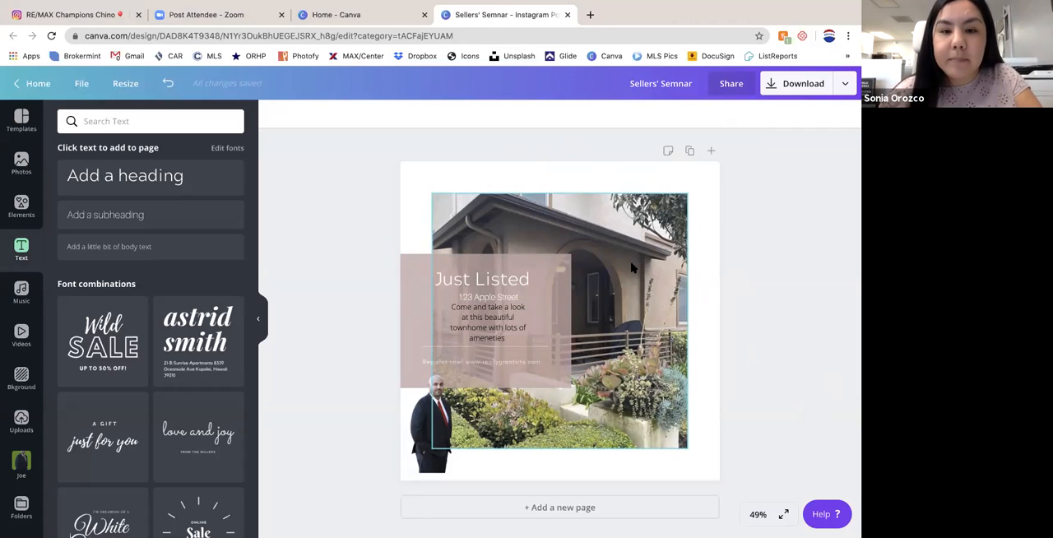
# - Open the RE/MAX Logos folder from the saved folders
pyautogui.click(504, 365)
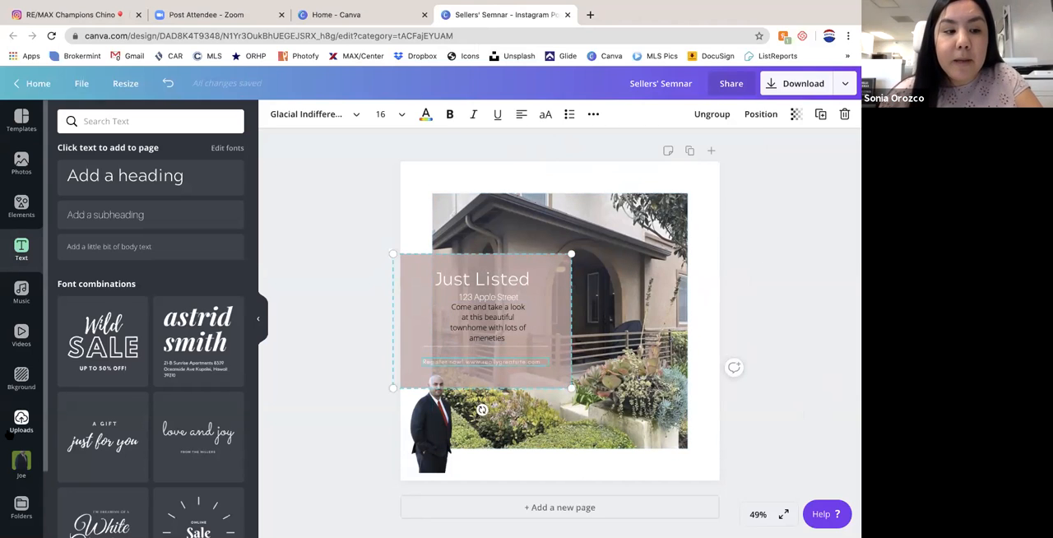
pyautogui.scroll(-2, 16, 395)
pyautogui.click(20, 429)
pyautogui.scroll(-3, 148, 370)
pyautogui.click(95, 334)
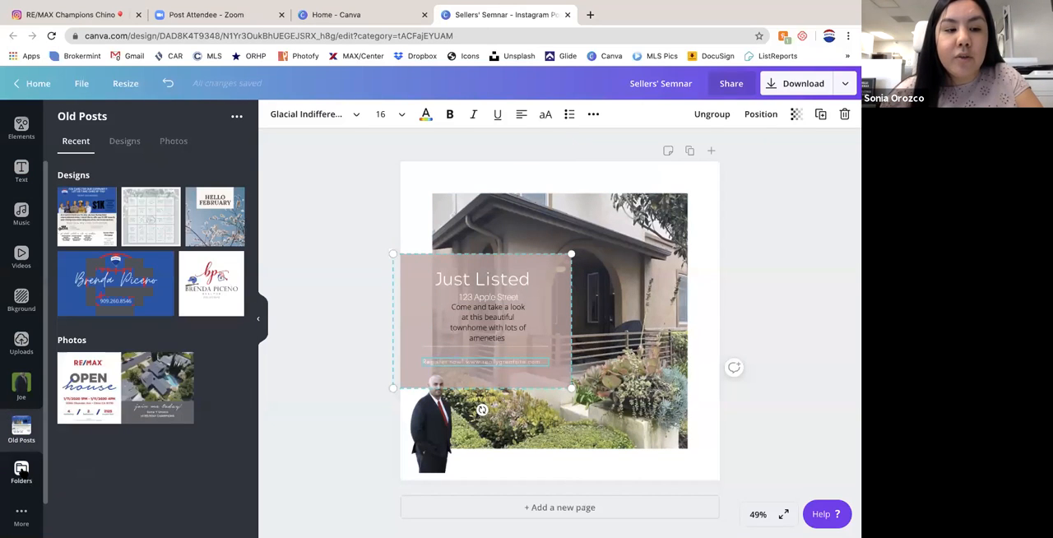
pyautogui.click(22, 469)
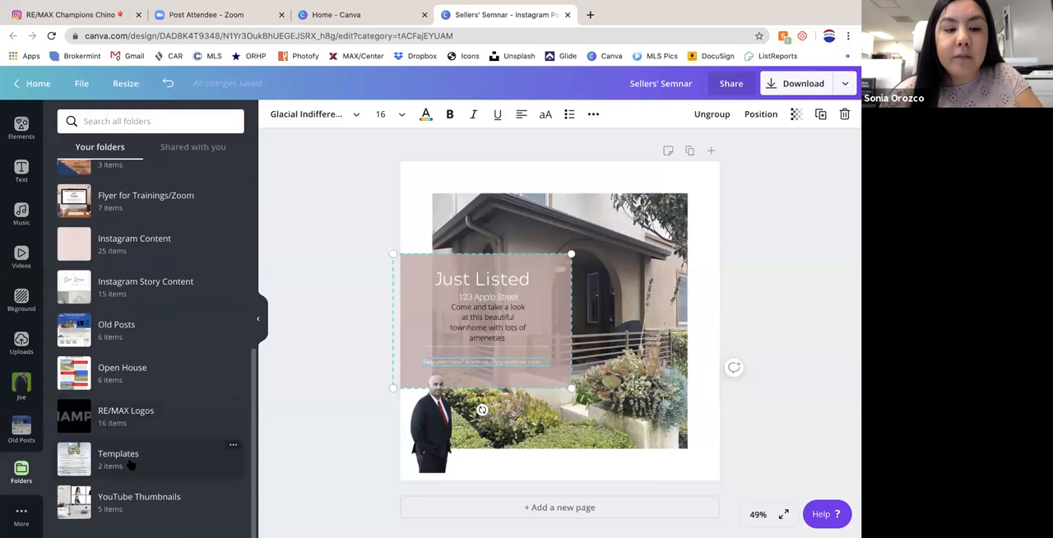
pyautogui.click(138, 423)
pyautogui.scroll(-5, 137, 423)
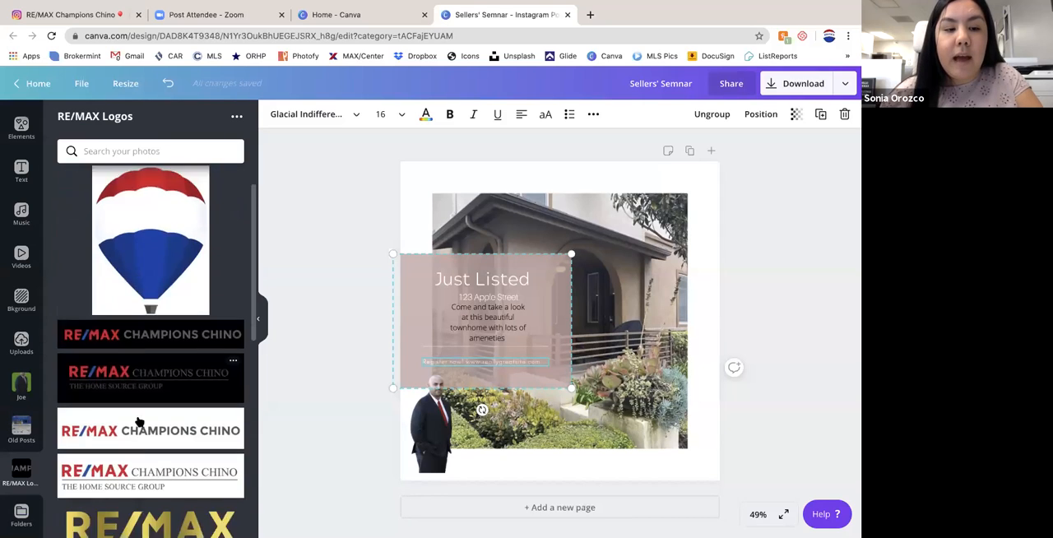
# - Add the RE/MAX balloon logo to the post, shrink it and place it in the page's upper-right corner
pyautogui.click(177, 325)
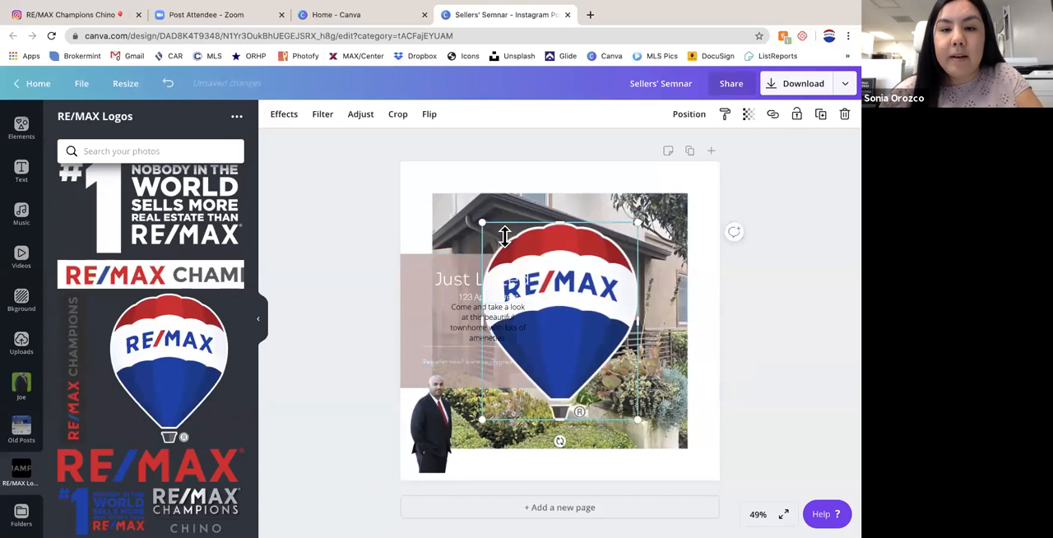
pyautogui.moveTo(485, 221); pyautogui.dragTo(667, 310)
pyautogui.moveTo(649, 365); pyautogui.dragTo(729, 159)
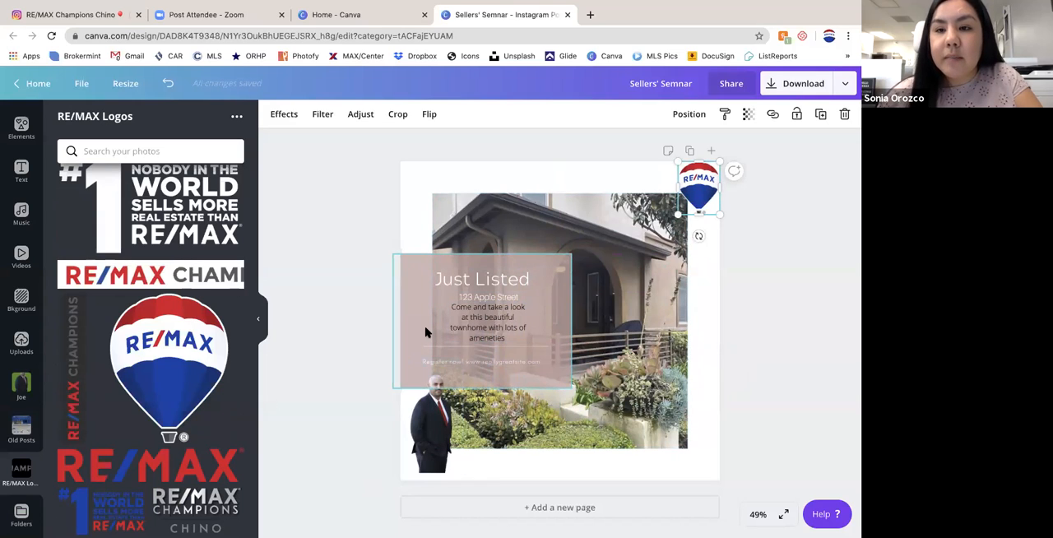
# - Shift the balloon logo inward over the photo's upper-right corner and set its transparency to 44
pyautogui.moveTo(691, 188)
pyautogui.mouseDown()
pyautogui.moveTo(679, 200)
pyautogui.moveTo(673, 181)
pyautogui.mouseUp()
pyautogui.click(747, 114)
pyautogui.moveTo(710, 146); pyautogui.dragTo(670, 146)
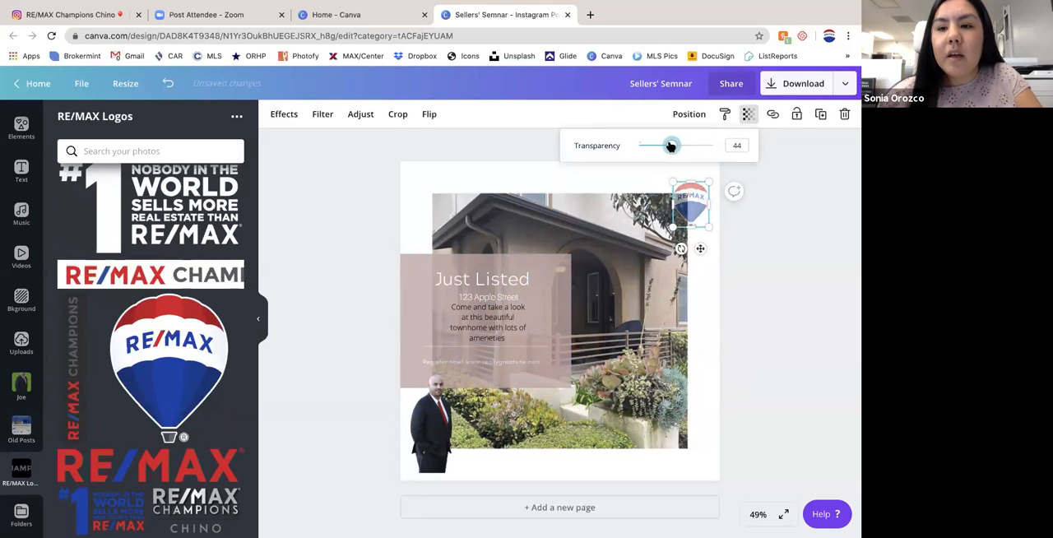
pyautogui.click(747, 254)
# - Shrink the balloon logo to a tiny pin and place it on the chest of the agent's suit
pyautogui.moveTo(677, 208); pyautogui.dragTo(645, 284)
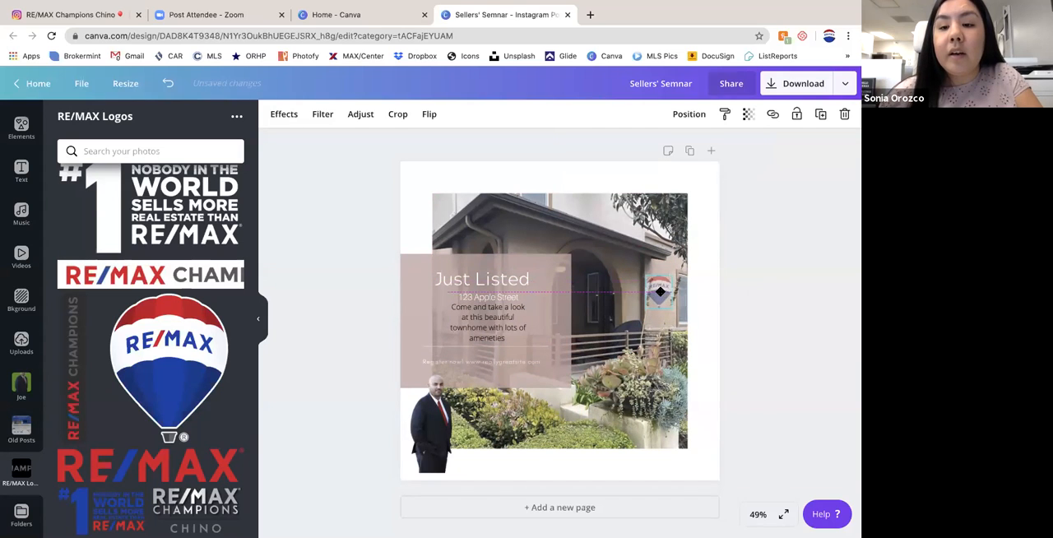
pyautogui.moveTo(661, 292); pyautogui.dragTo(434, 418)
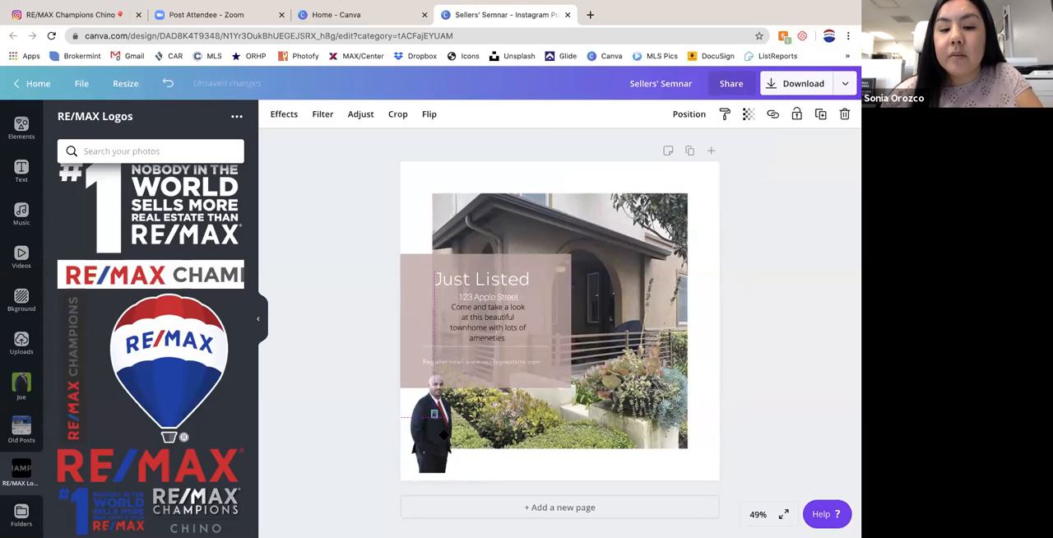
pyautogui.click(733, 420)
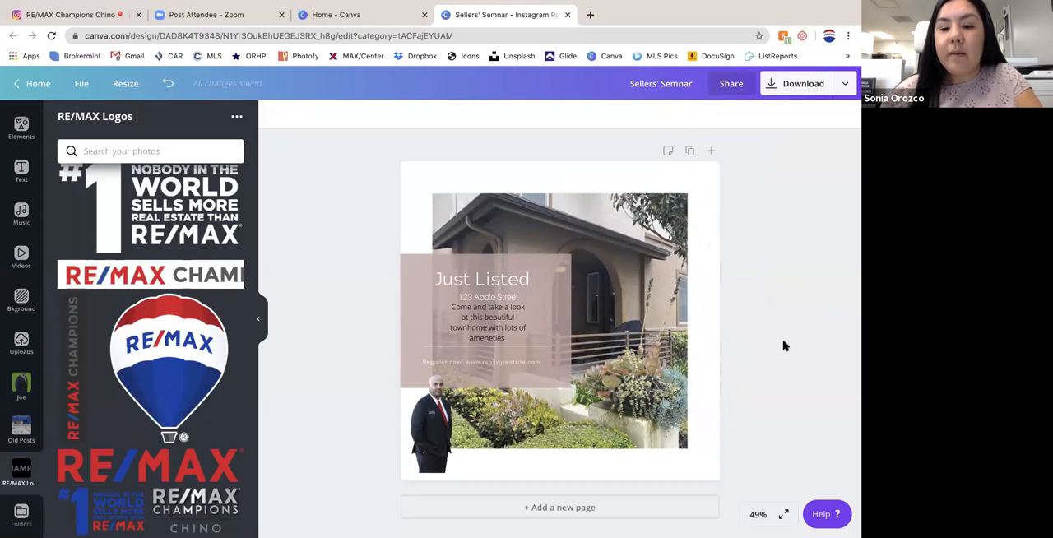
# - Add a blank second page to the design and delete it
pyautogui.click(540, 507)
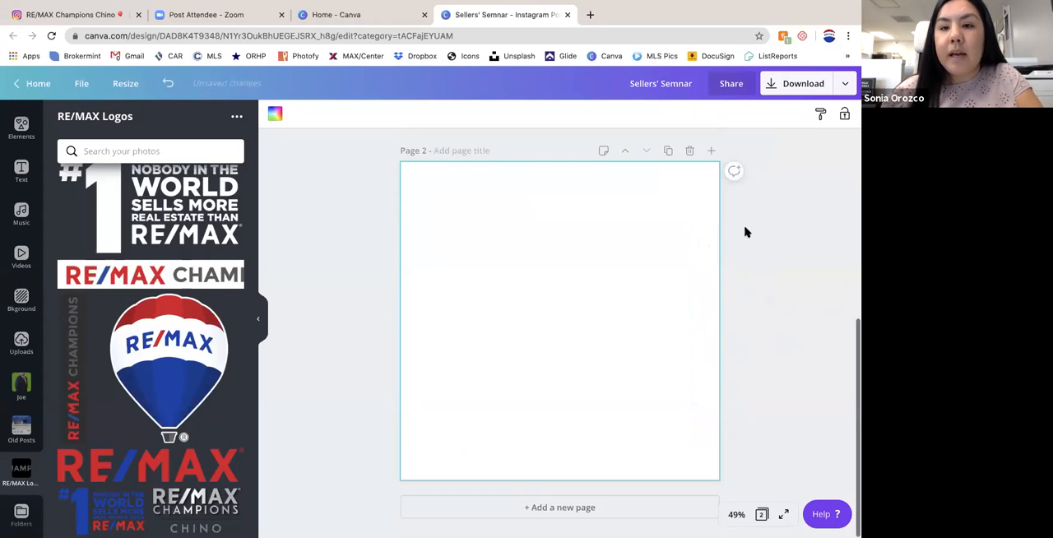
pyautogui.click(689, 151)
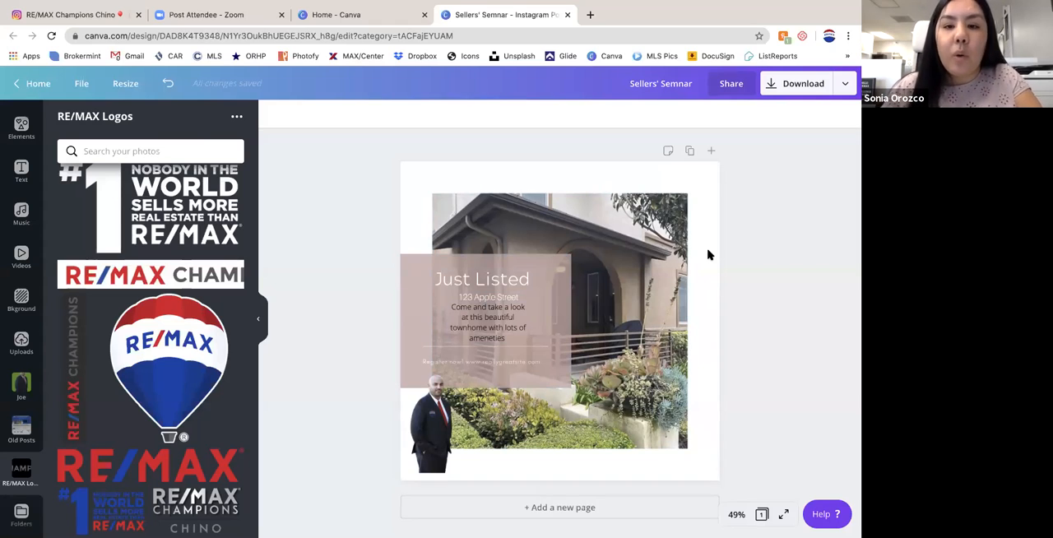
# - Duplicate the finished "Just Listed" page as page 2 of the design
pyautogui.click(690, 153)
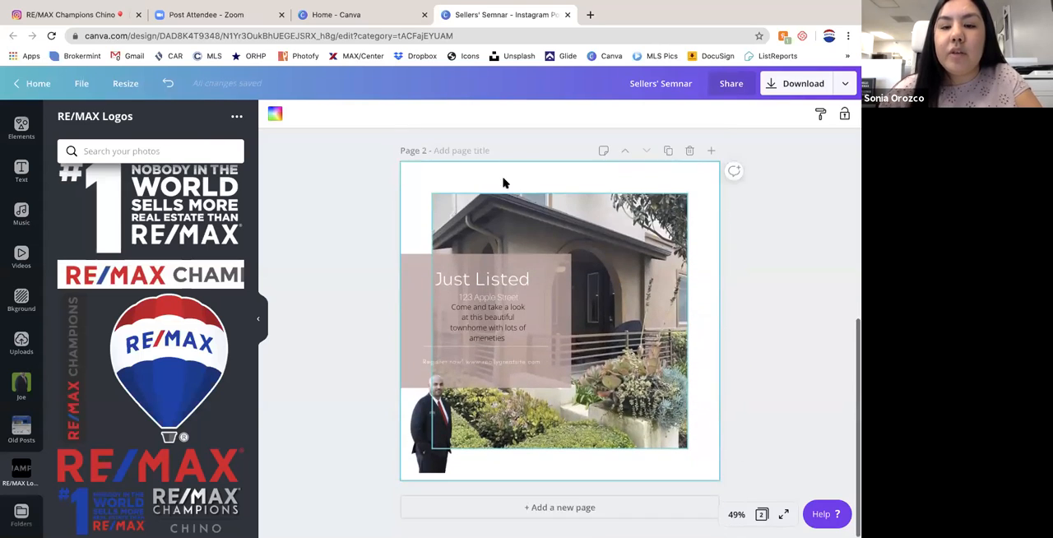
pyautogui.scroll(4, 438, 277)
pyautogui.scroll(-4, 439, 277)
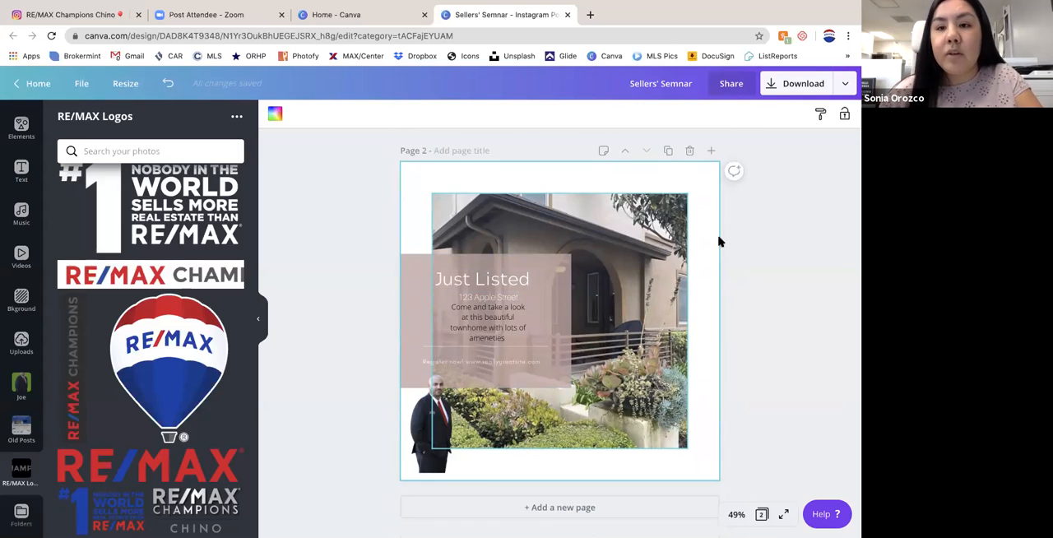
# - Replace page 2 with a fresh duplicate of the "Just Listed" page, and unlock and delete the duplicate's house photo
pyautogui.click(690, 150)
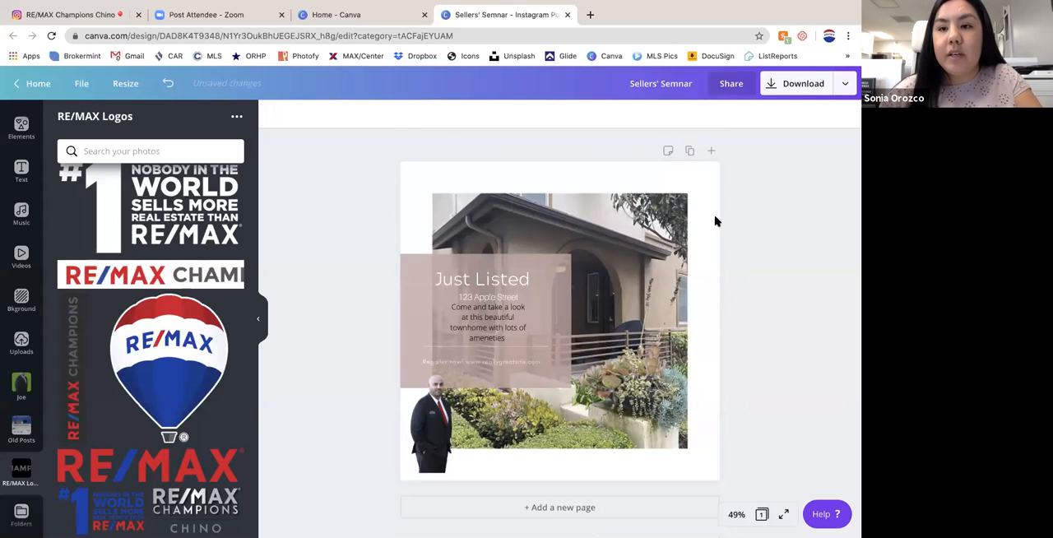
pyautogui.click(689, 151)
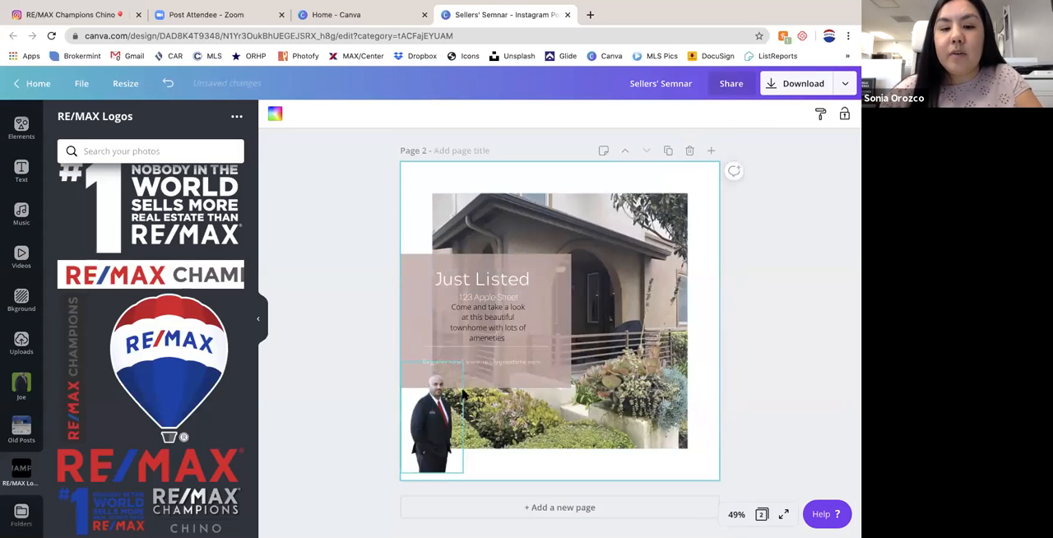
pyautogui.click(432, 415)
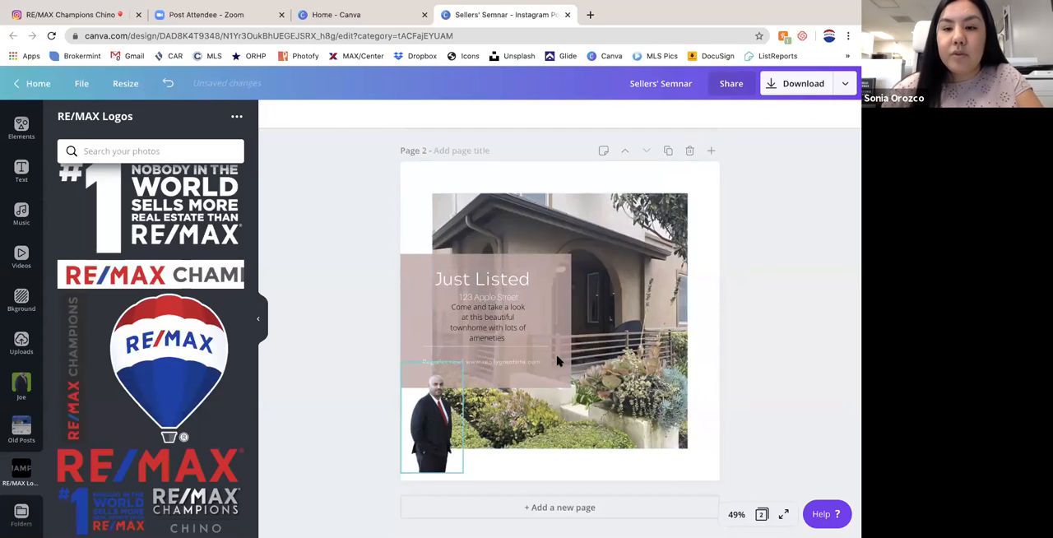
pyautogui.click(642, 324)
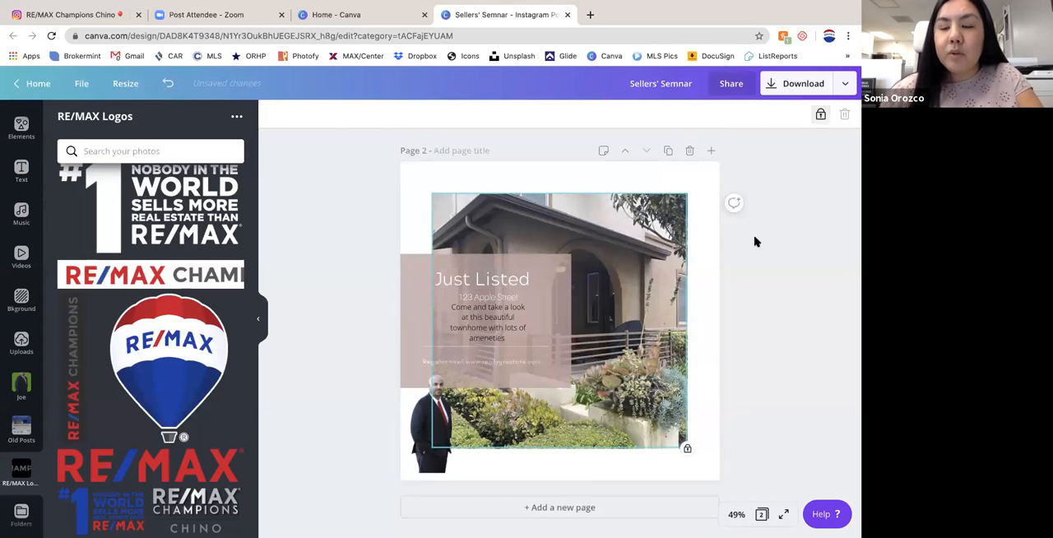
pyautogui.click(821, 114)
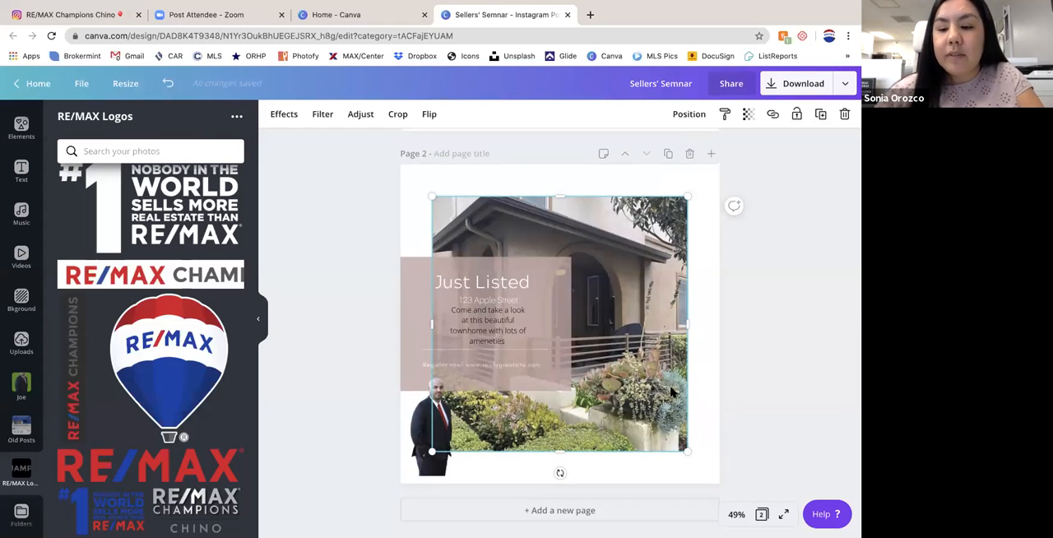
pyautogui.press('Delete')
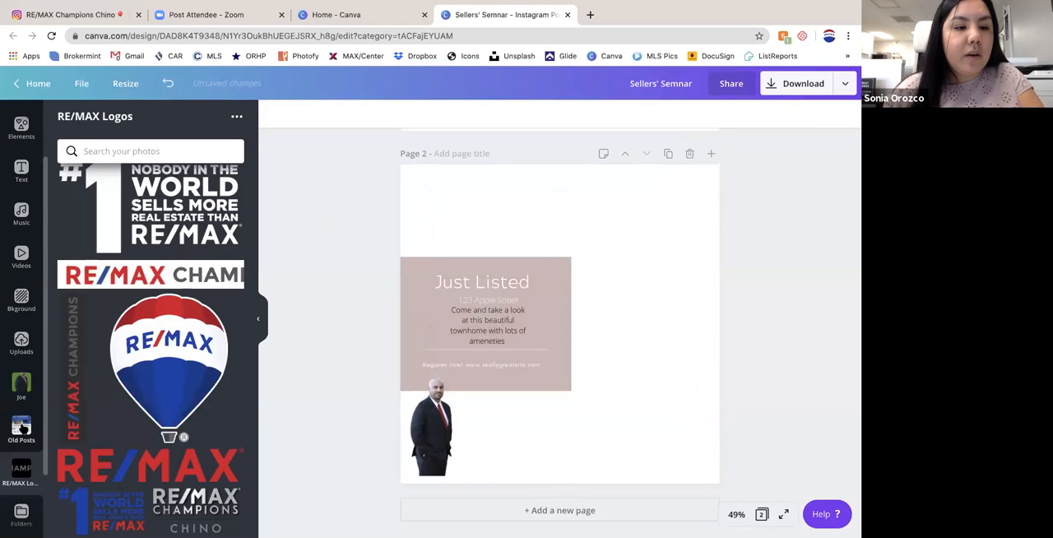
# - Search the stock photos for "Computer"
pyautogui.scroll(3, 22, 395)
pyautogui.click(21, 153)
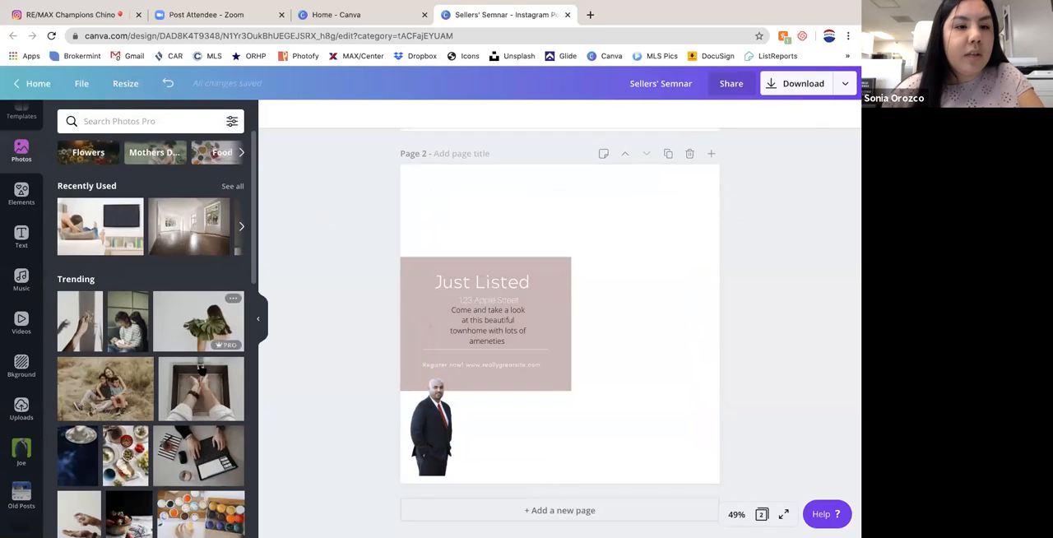
pyautogui.click(130, 122)
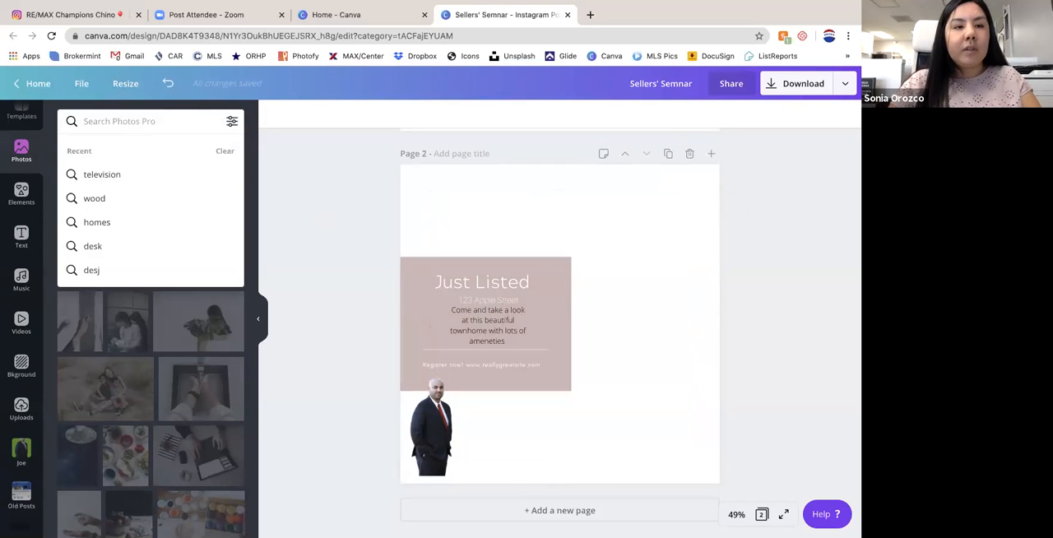
pyautogui.write('Compu')
pyautogui.press('BackSpace')
pyautogui.write('uter')
pyautogui.press('Return')
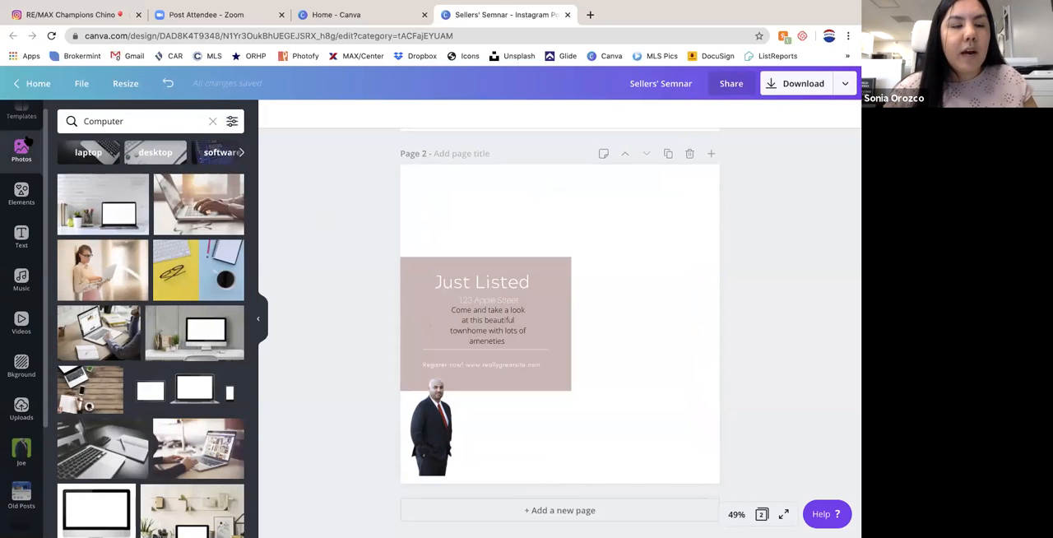
# - Add the blue-suited agent's headshot with background from his Agent Headshots folder to page 2, over the "Just Listed" text
pyautogui.click(21, 450)
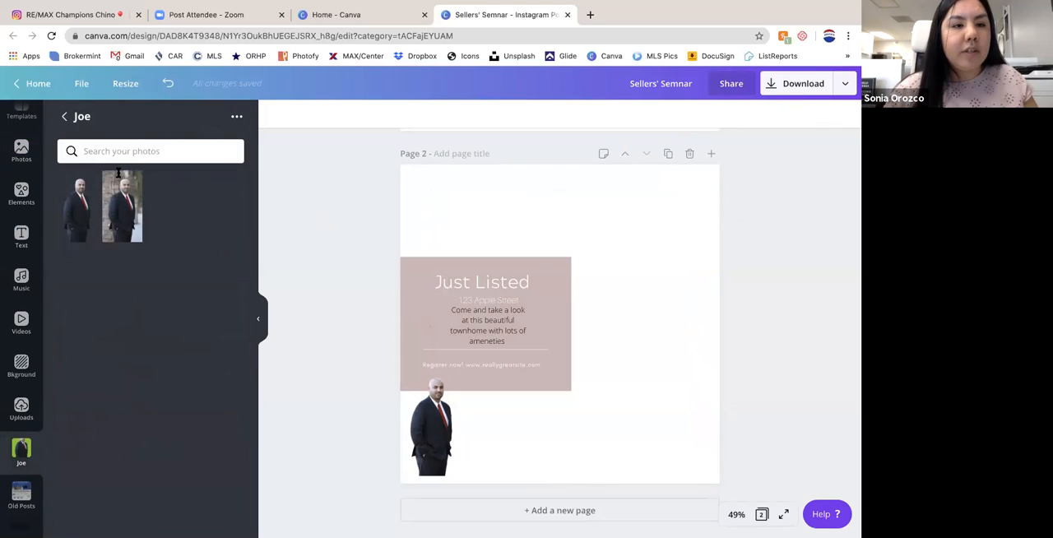
pyautogui.click(64, 116)
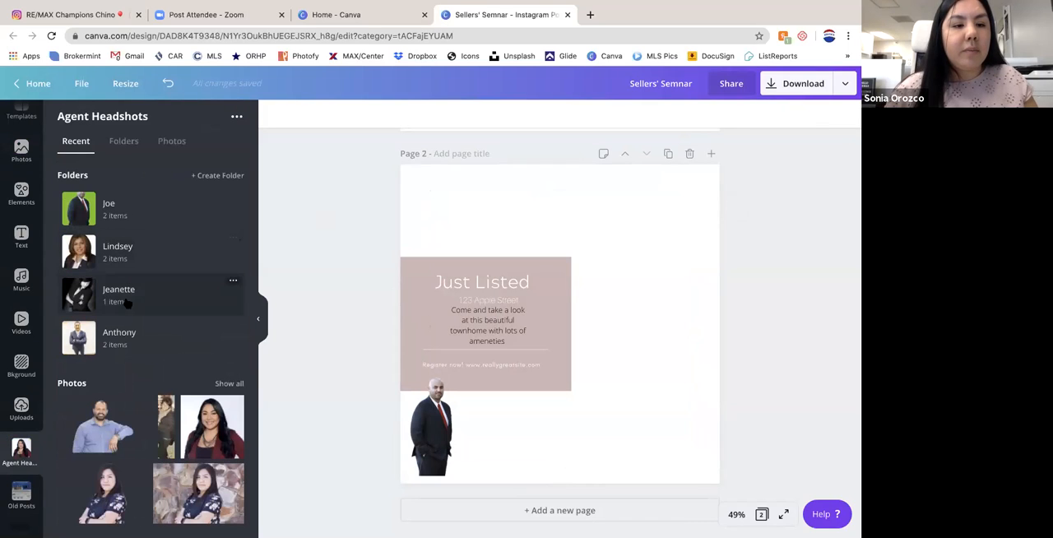
pyautogui.click(123, 338)
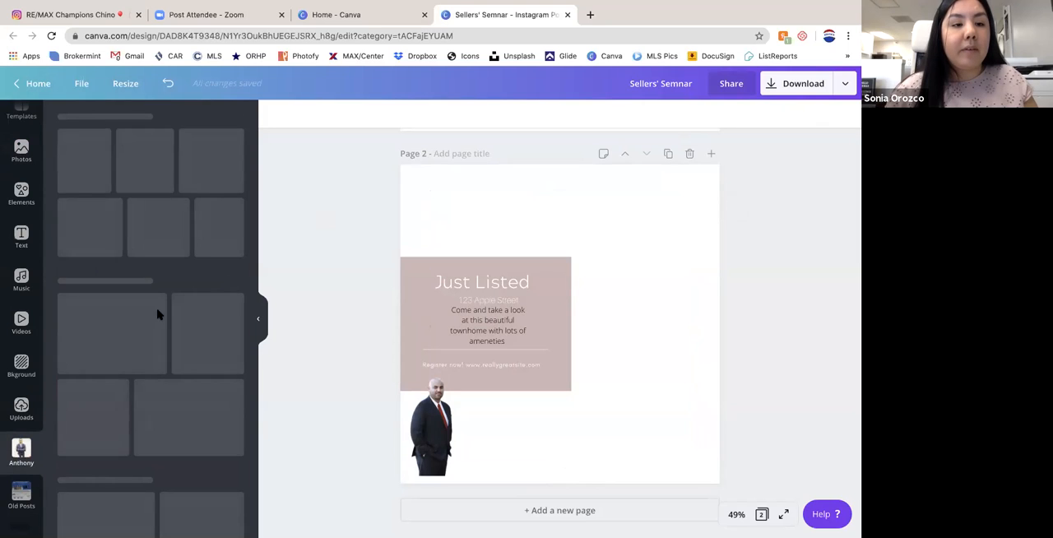
pyautogui.click(93, 206)
pyautogui.moveTo(587, 265); pyautogui.dragTo(519, 214)
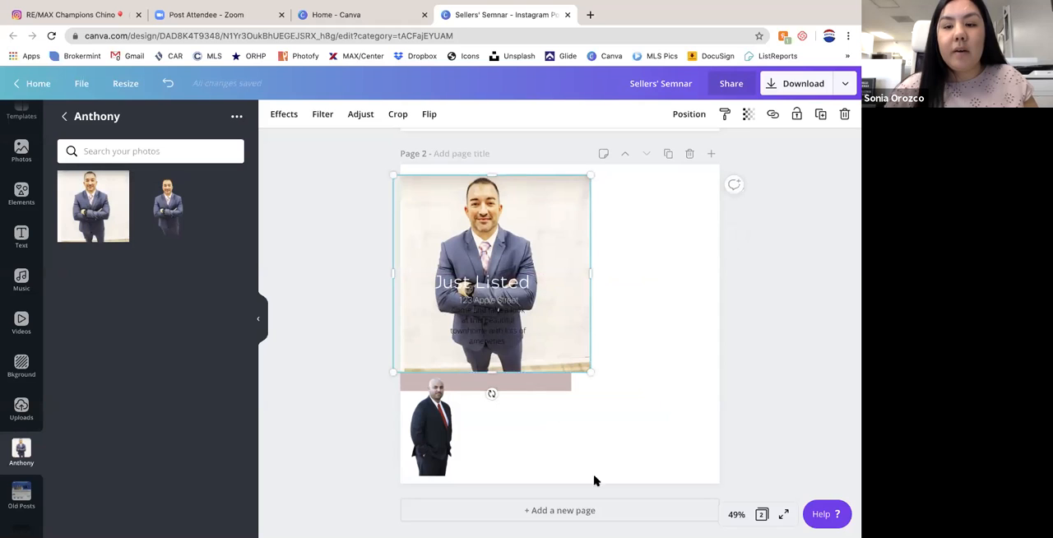
# - Add a blank page 3 and place the blue-suited agent's headshots on it side by side, one with background and one cutout
pyautogui.click(568, 505)
pyautogui.click(93, 206)
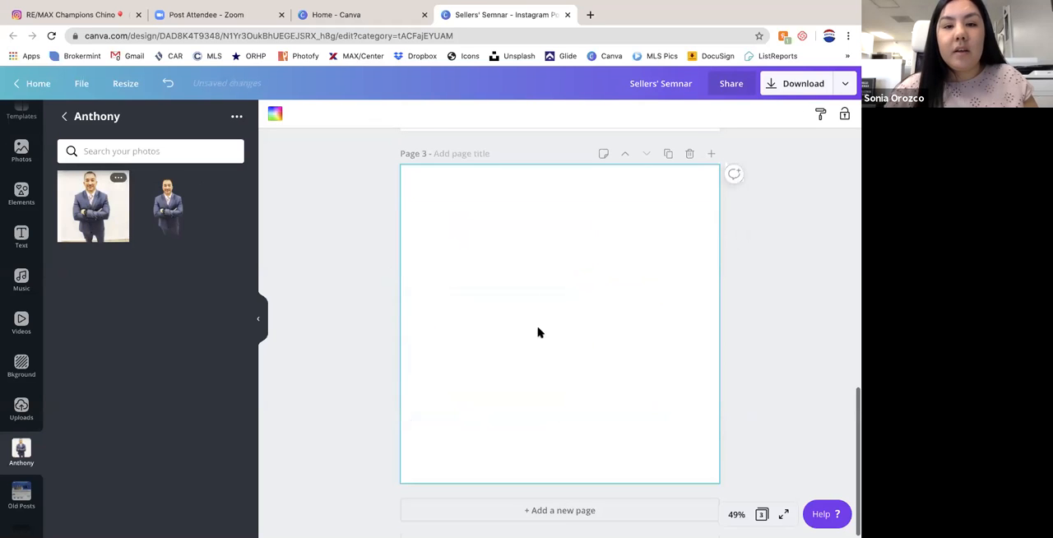
pyautogui.moveTo(520, 294); pyautogui.dragTo(465, 266)
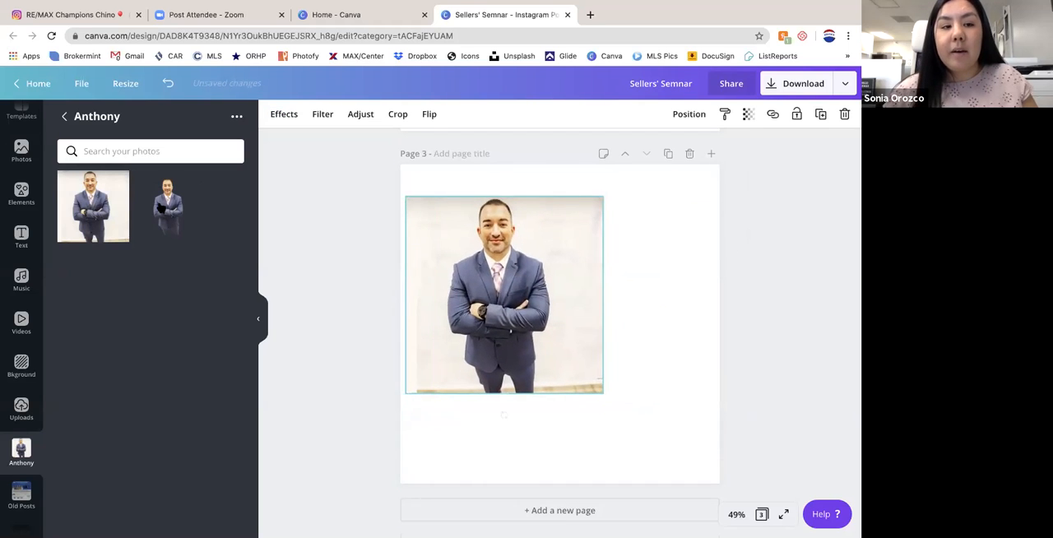
pyautogui.moveTo(623, 310); pyautogui.dragTo(742, 261)
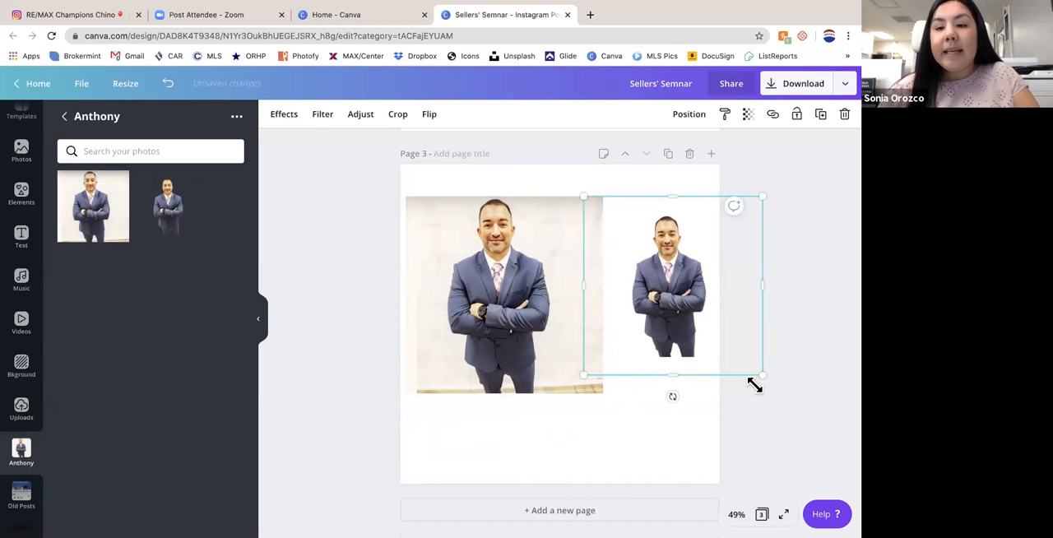
pyautogui.click(645, 442)
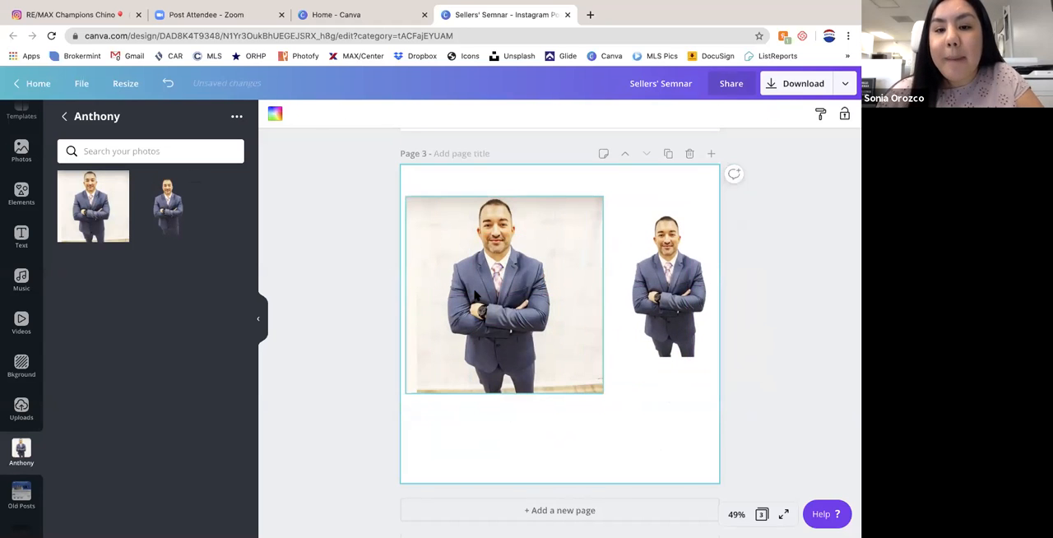
# - Crop both sides of page 3's headshot with background to a narrow portrait and shift the cutout headshot slightly up and left
pyautogui.click(523, 215)
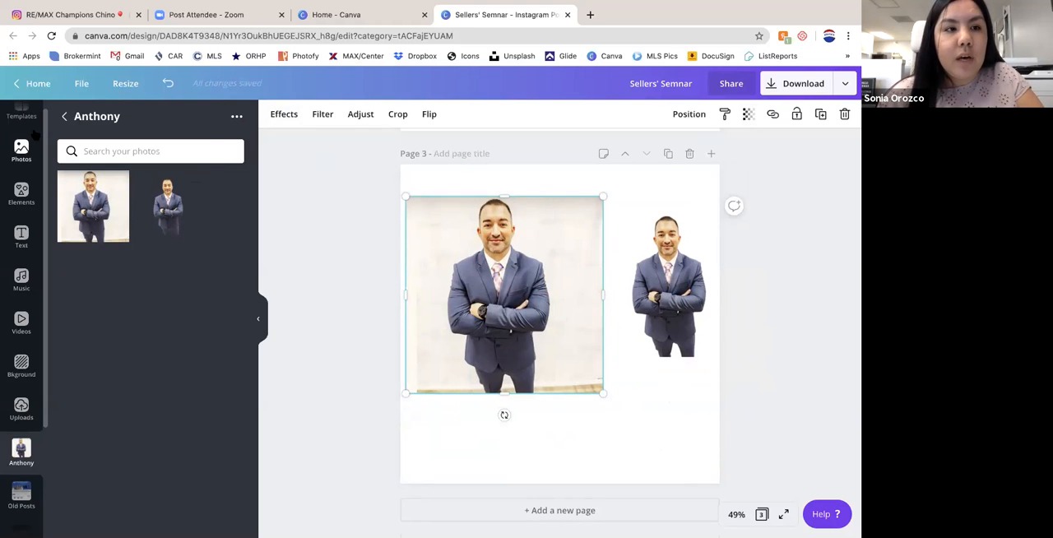
pyautogui.scroll(1, 21, 271)
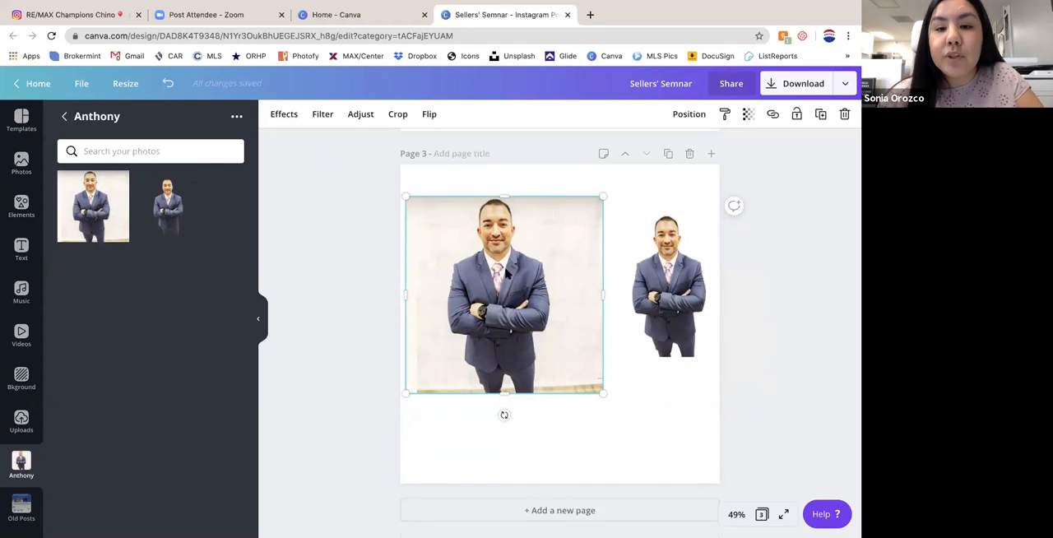
pyautogui.moveTo(599, 294); pyautogui.dragTo(554, 293)
pyautogui.moveTo(407, 294); pyautogui.dragTo(440, 294)
pyautogui.moveTo(656, 265); pyautogui.dragTo(642, 253)
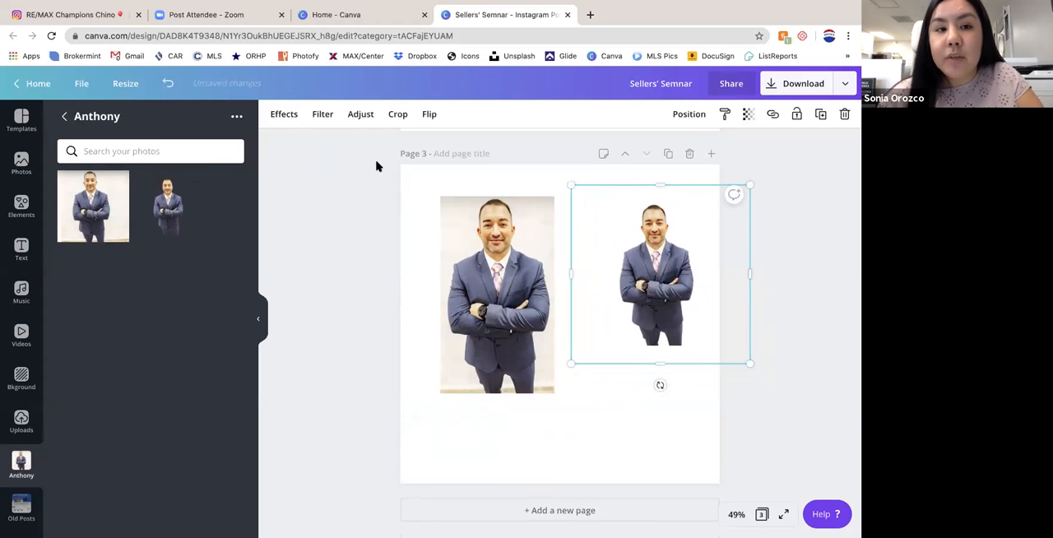
# - Remove the background from the cropped headshot on page 3 with Background Remover
pyautogui.click(456, 285)
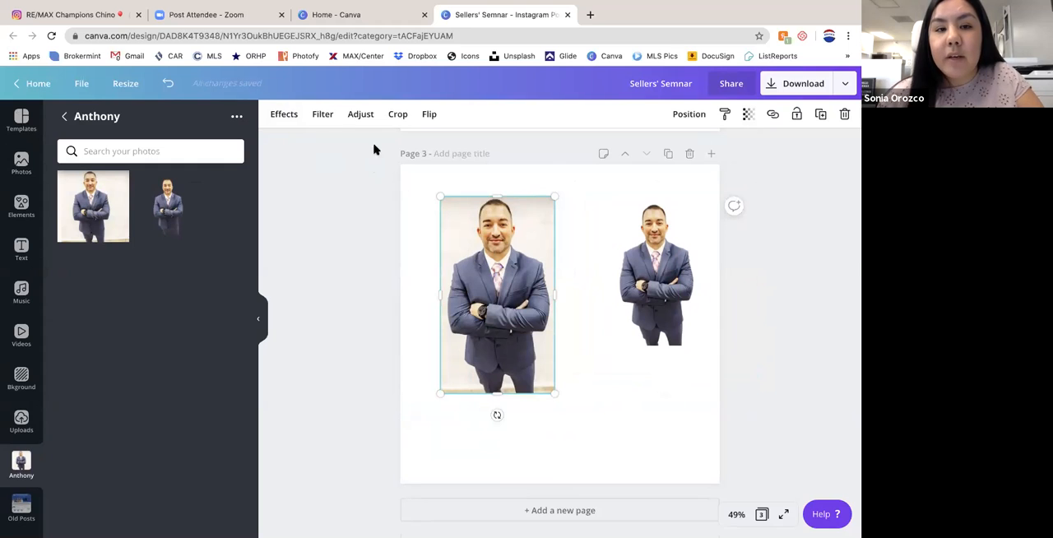
pyautogui.click(283, 115)
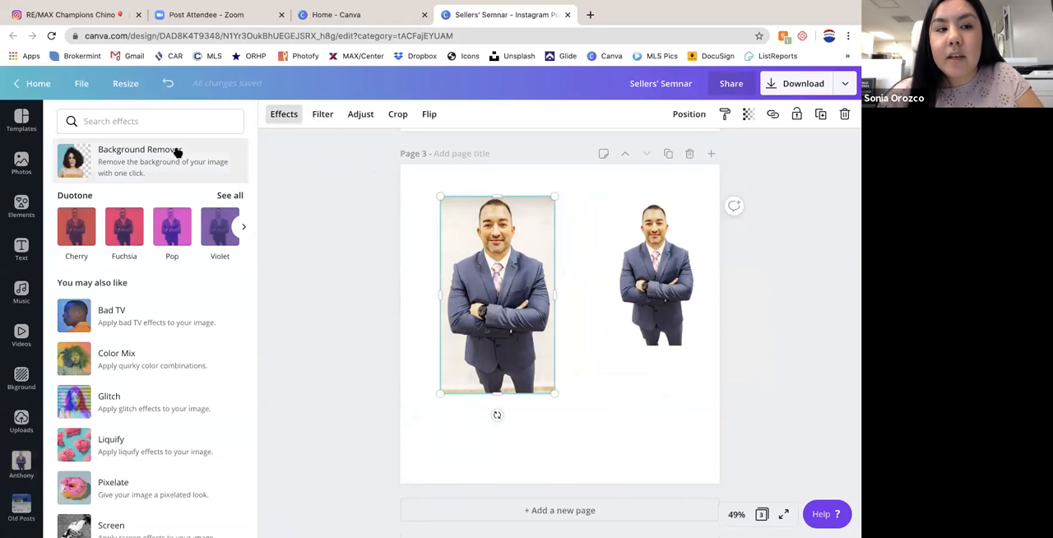
pyautogui.click(150, 162)
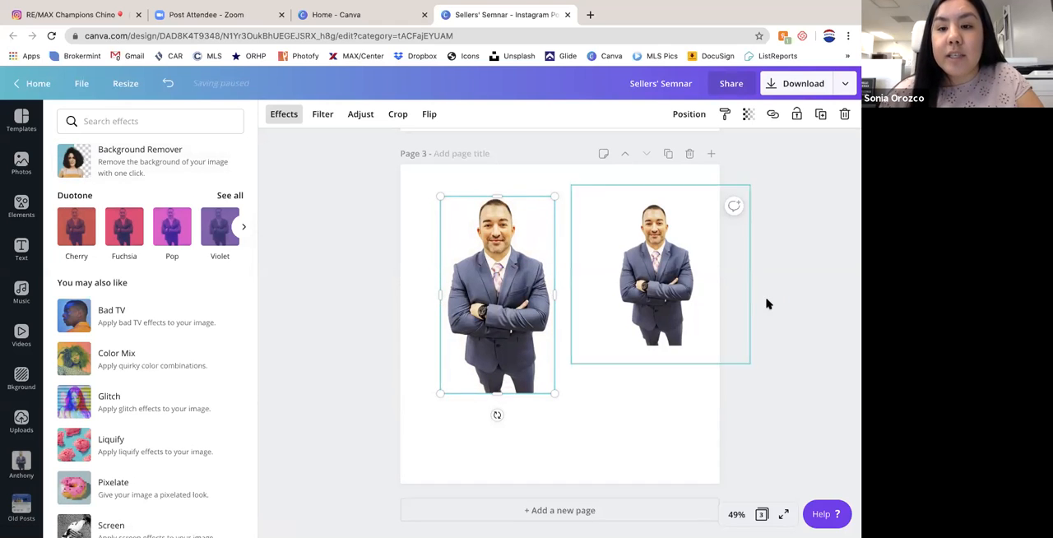
# - Delete both agent headshots from page 3
pyautogui.click(662, 276)
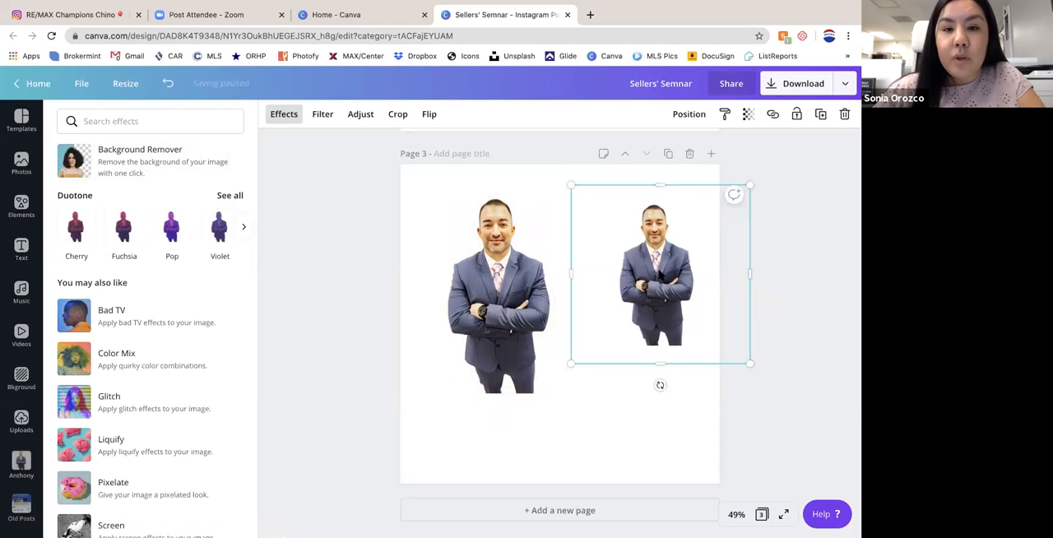
pyautogui.press('Delete')
pyautogui.click(526, 280)
pyautogui.scroll(1, 512, 284)
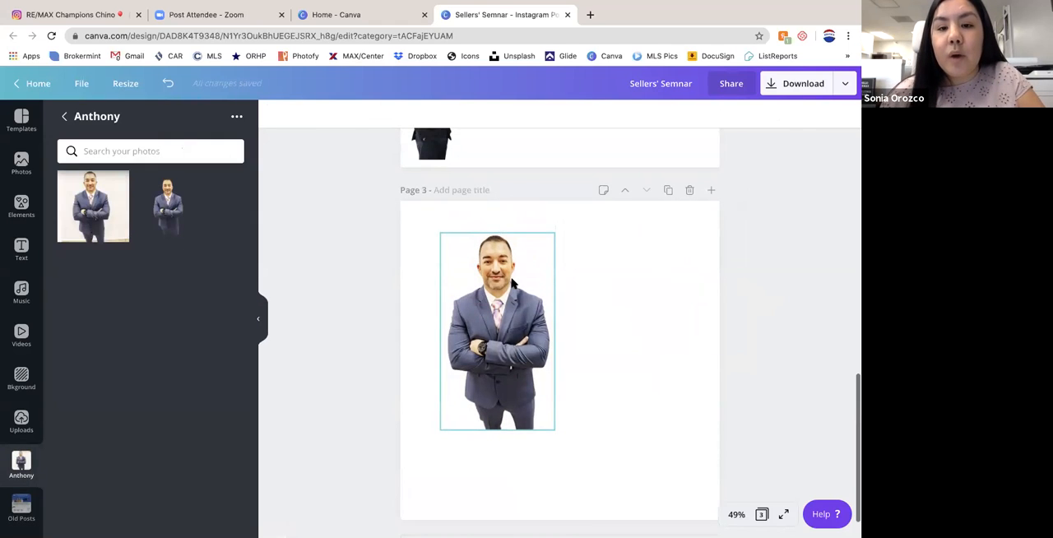
pyautogui.scroll(-1, 512, 284)
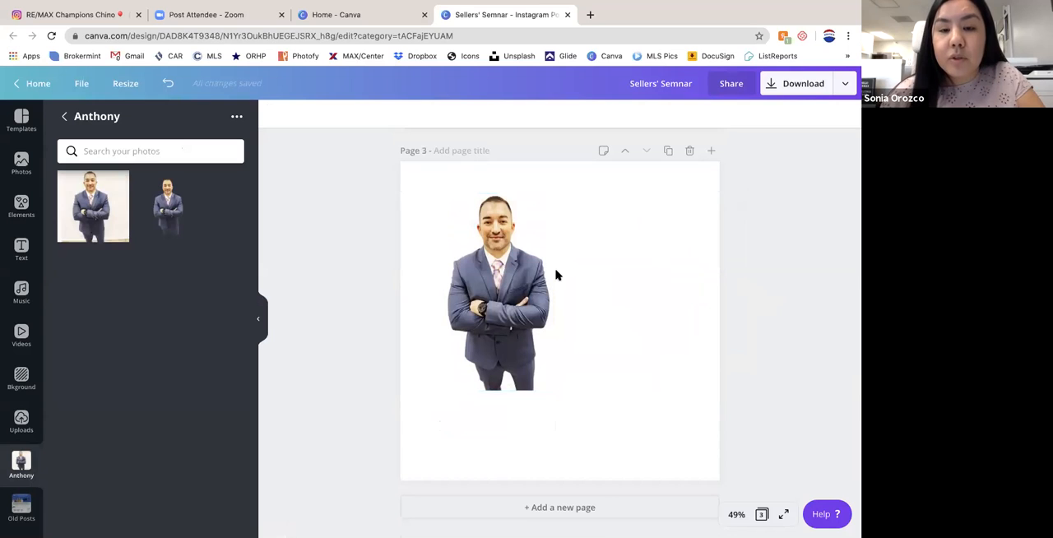
pyautogui.click(510, 279)
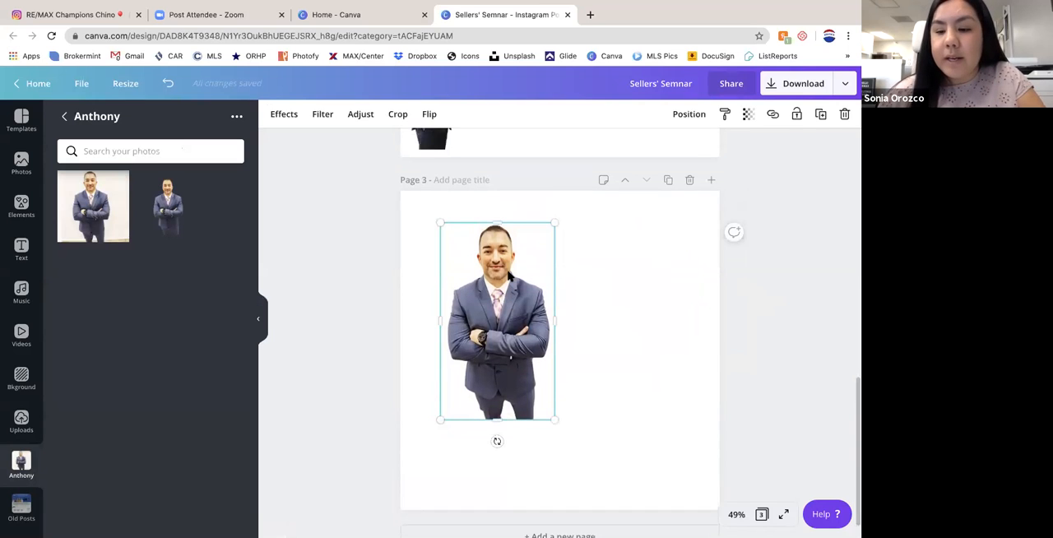
pyautogui.press('Delete')
# - Add the blue-suited agent's headshot with background to page 1 and crop both its sides to a narrow portrait
pyautogui.scroll(5, 510, 278)
pyautogui.scroll(6, 508, 278)
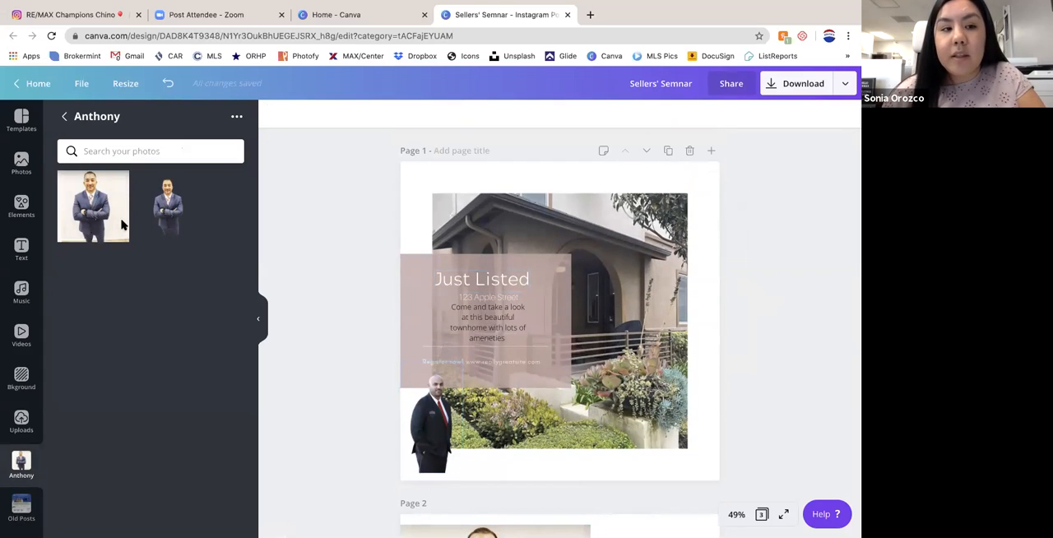
pyautogui.click(91, 200)
pyautogui.moveTo(659, 322); pyautogui.dragTo(607, 329)
pyautogui.moveTo(460, 238); pyautogui.dragTo(496, 239)
# - Delete the black-suited agent from page 1, and shrink the new headshot and move it into his lower-left spot
pyautogui.click(437, 435)
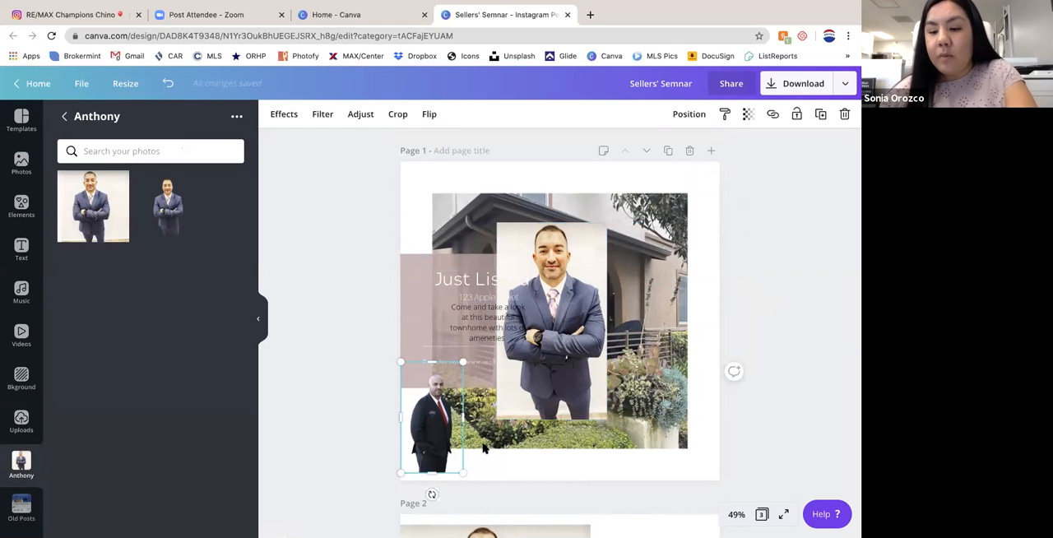
pyautogui.press('Delete')
pyautogui.moveTo(562, 250); pyautogui.dragTo(465, 334)
pyautogui.moveTo(511, 305); pyautogui.dragTo(450, 388)
pyautogui.moveTo(442, 438)
pyautogui.mouseDown()
pyautogui.moveTo(458, 438)
pyautogui.moveTo(445, 437)
pyautogui.mouseUp()
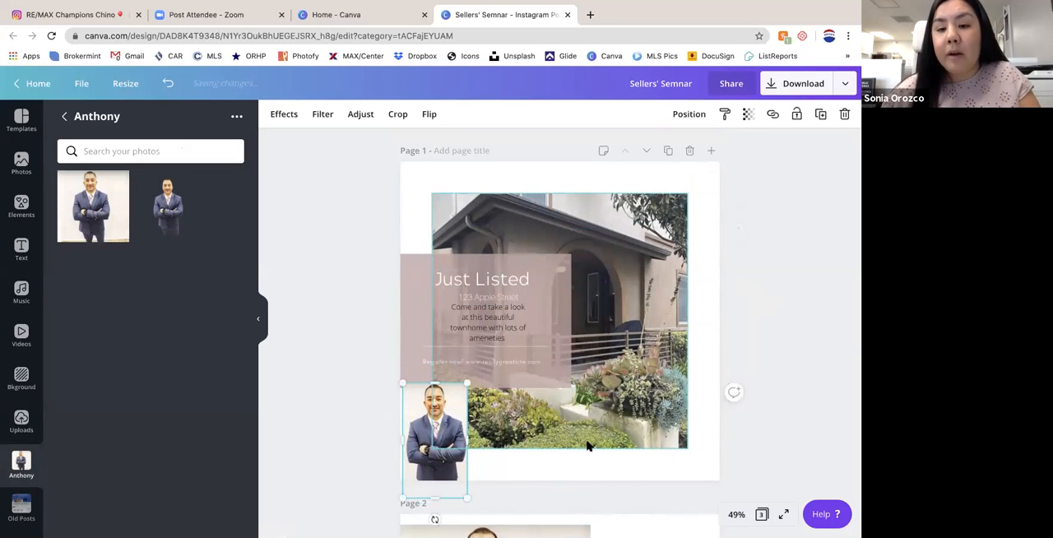
pyautogui.click(793, 296)
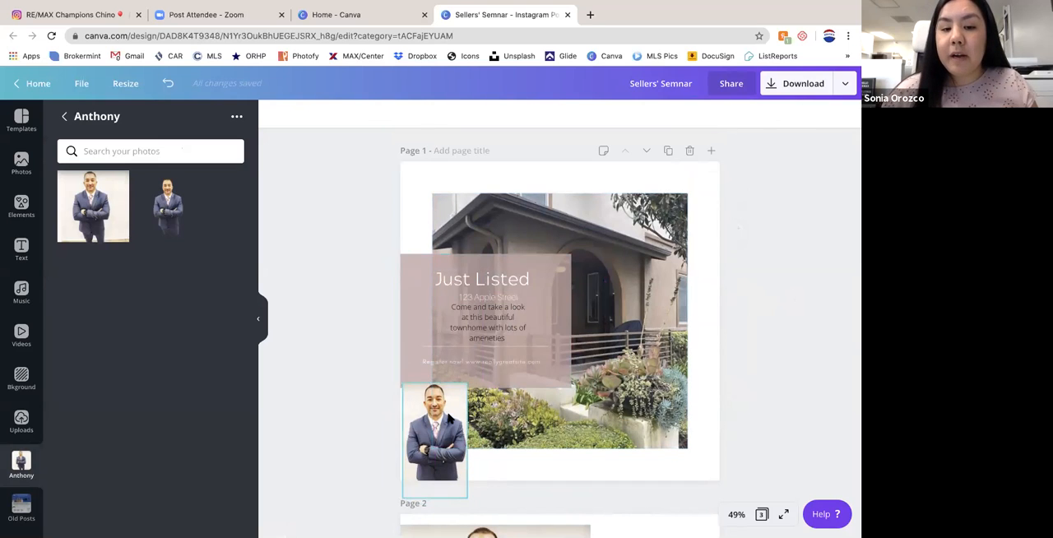
# - Remove the background from page 1's headshot and shrink the cutout to about 175 by 312 in the page's lower-left corner
pyautogui.moveTo(439, 411); pyautogui.dragTo(471, 398)
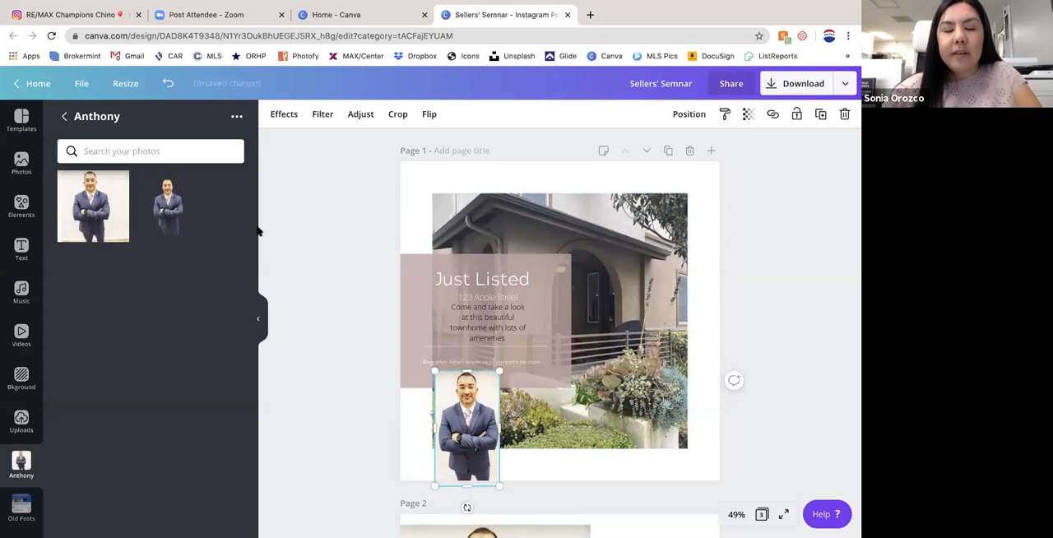
pyautogui.click(280, 115)
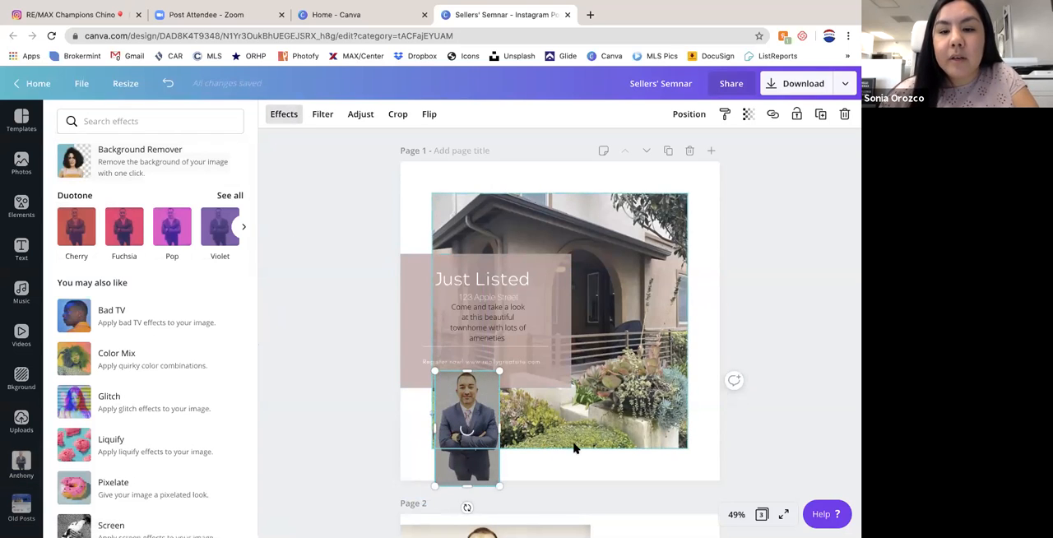
pyautogui.moveTo(499, 491); pyautogui.dragTo(493, 474)
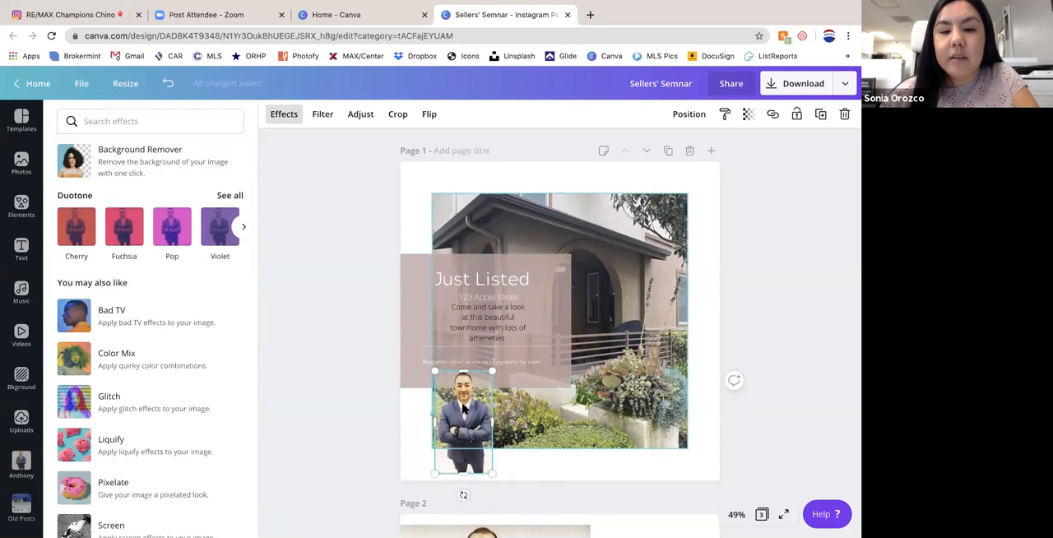
pyautogui.moveTo(466, 428); pyautogui.dragTo(442, 427)
pyautogui.moveTo(464, 373); pyautogui.dragTo(458, 383)
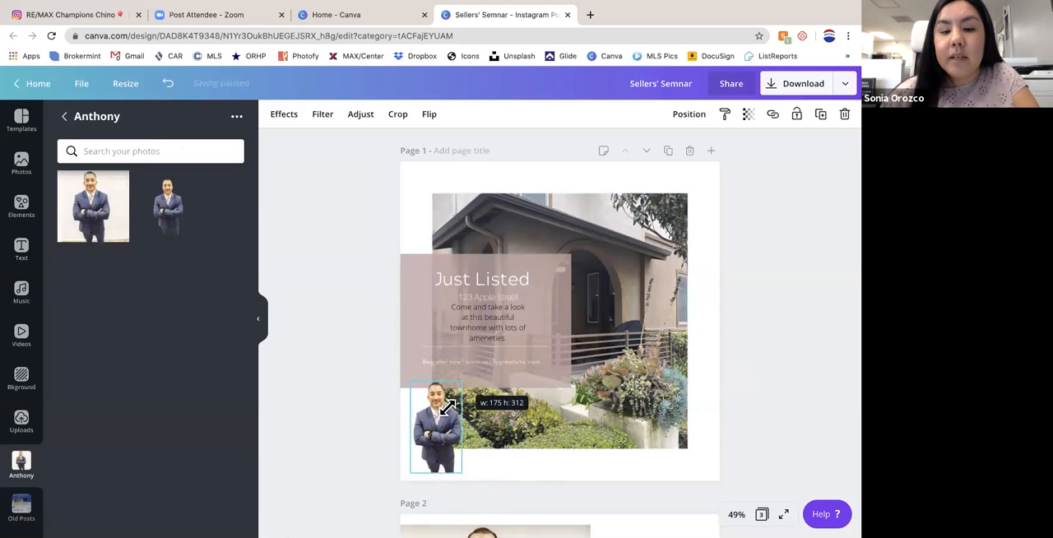
# - Move page 1's headshot cutout slightly to the right so it overlaps the house photo's lower-left corner
pyautogui.moveTo(436, 426)
pyautogui.mouseDown()
pyautogui.moveTo(455, 420)
pyautogui.moveTo(447, 430)
pyautogui.mouseUp()
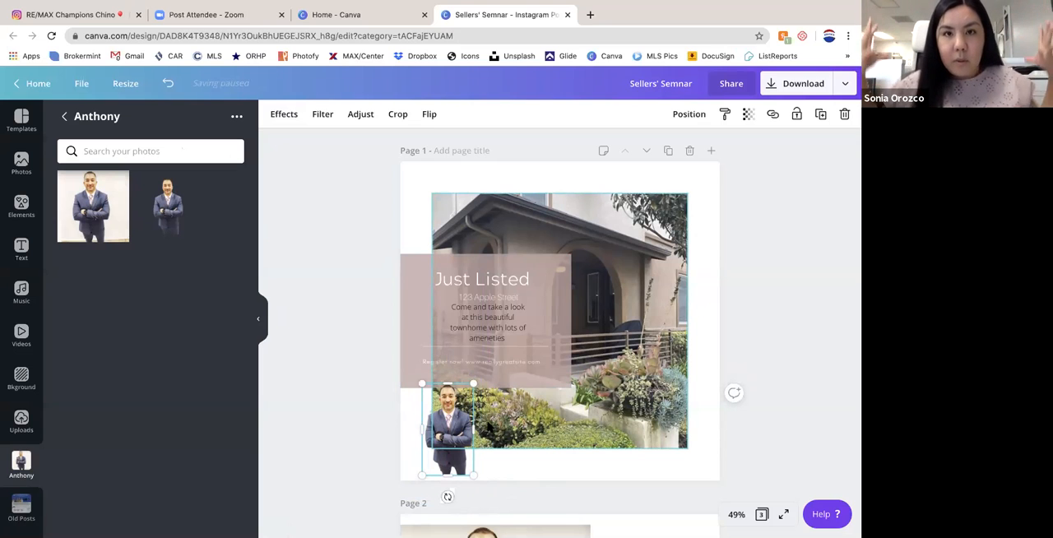
pyautogui.click(728, 240)
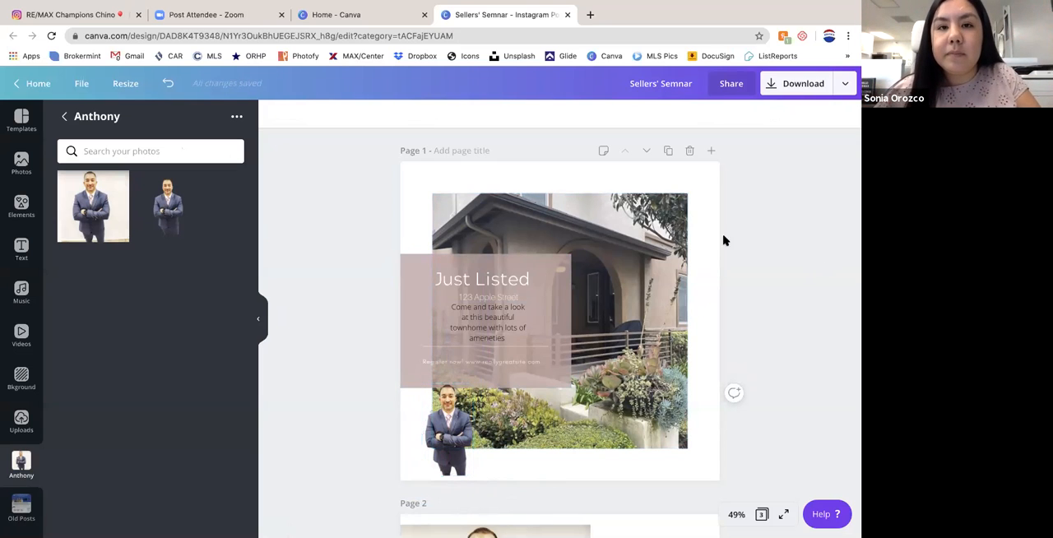
pyautogui.click(525, 37)
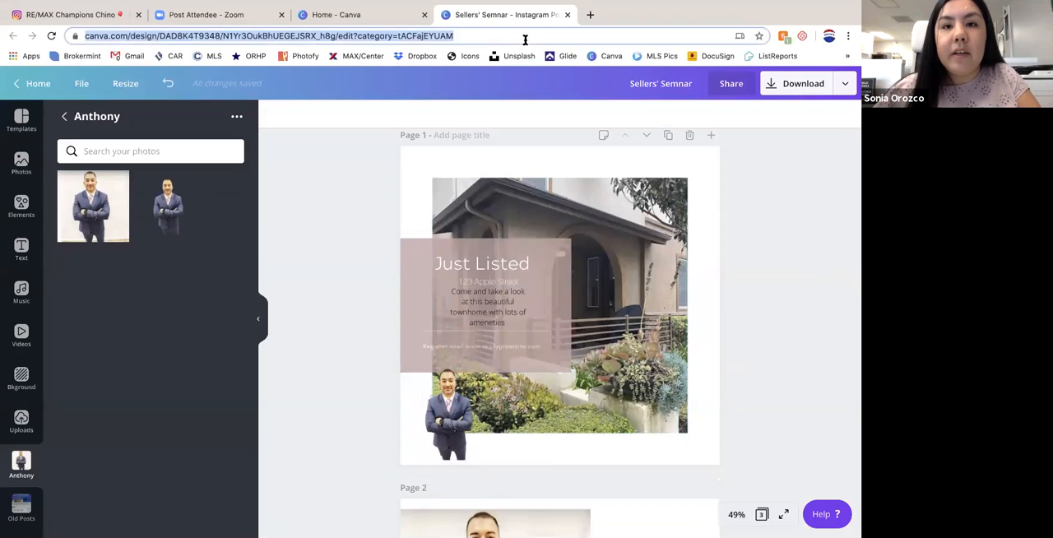
pyautogui.click(348, 19)
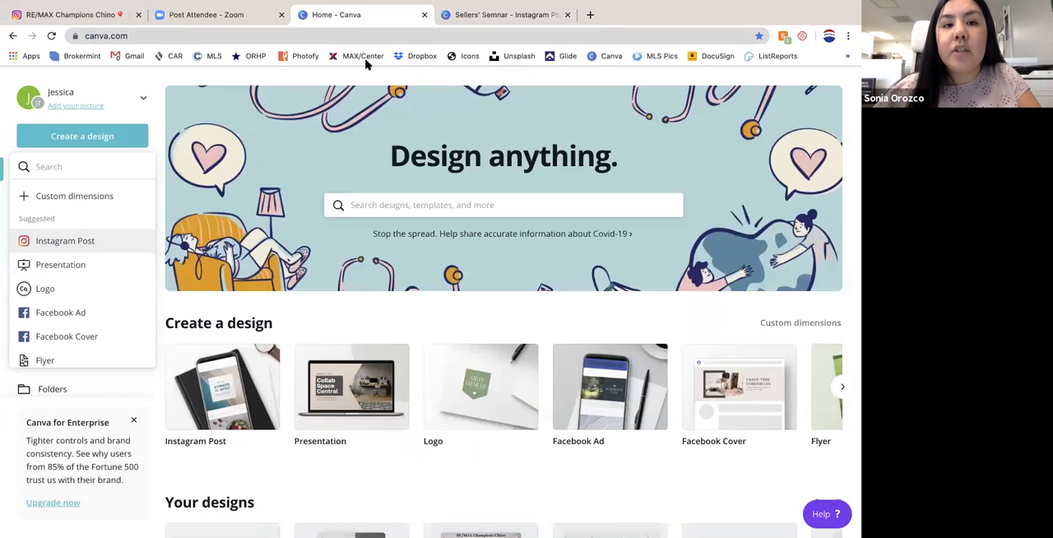
pyautogui.click(478, 15)
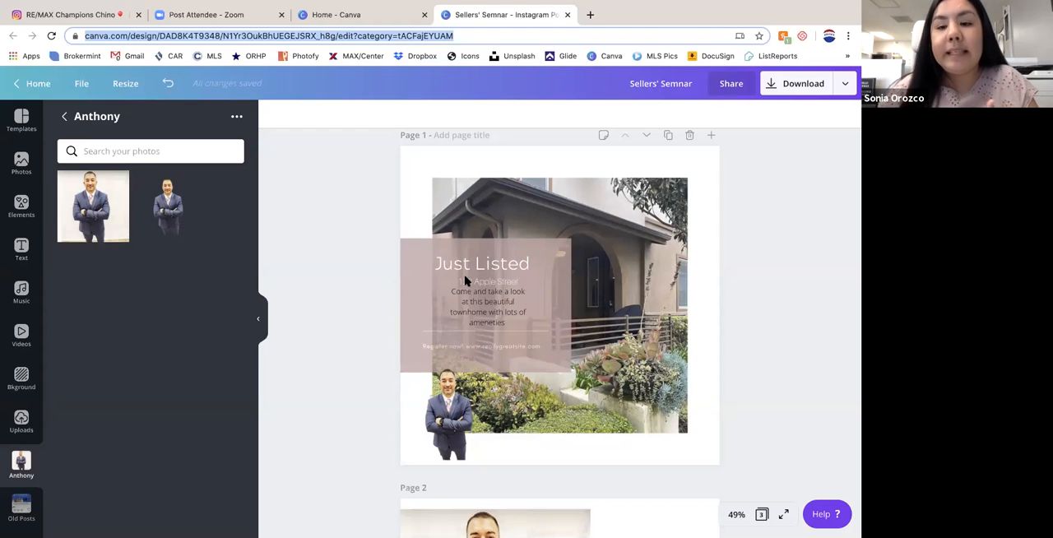
pyautogui.click(793, 406)
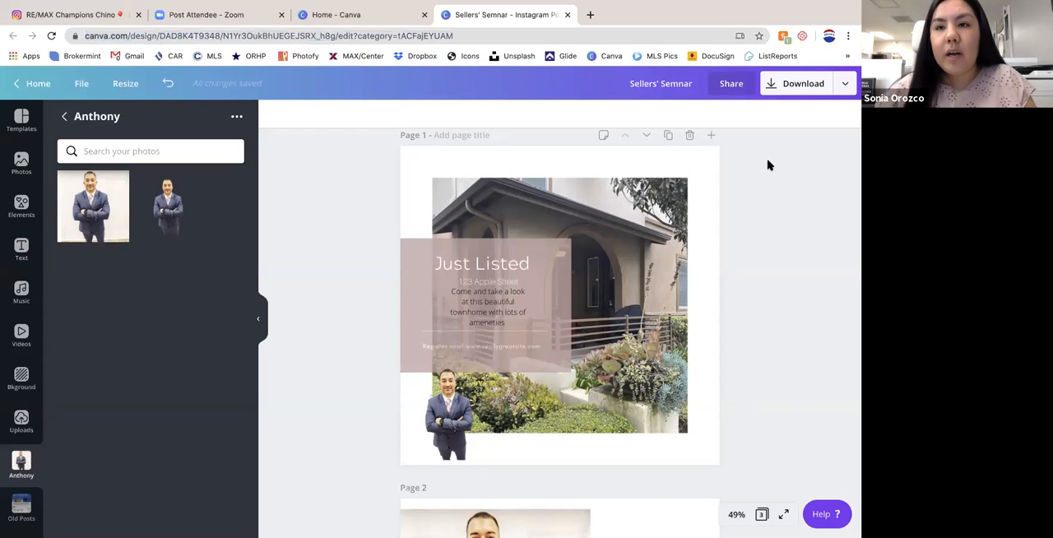
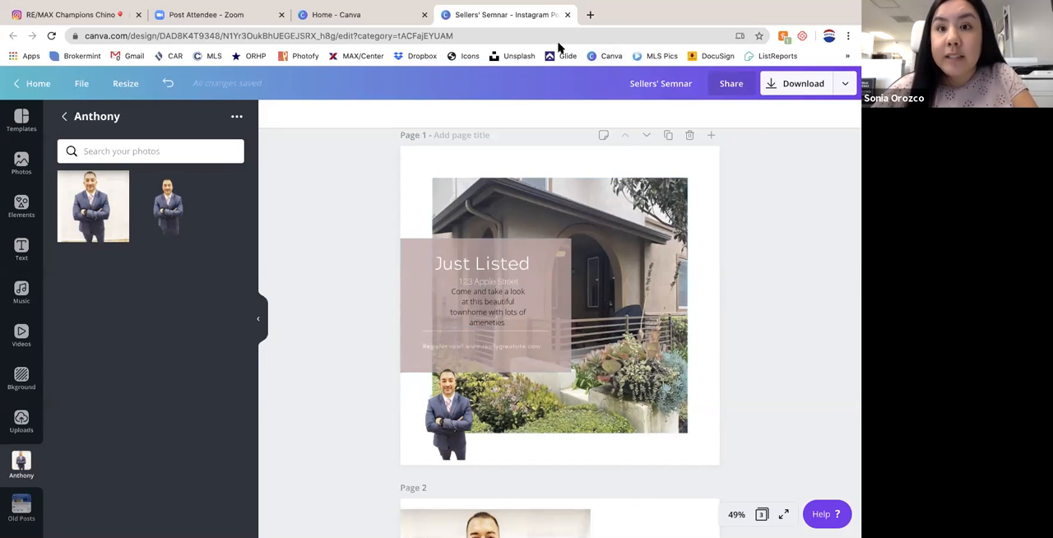
# - Close the Sellers' Semnar design and open the list of all your designs
pyautogui.click(568, 17)
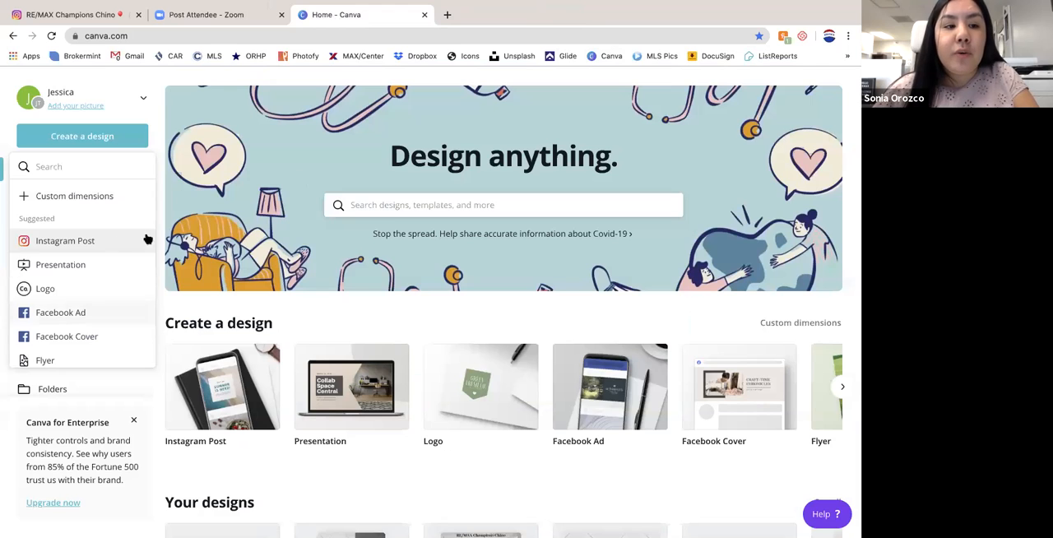
pyautogui.click(177, 425)
pyautogui.click(567, 15)
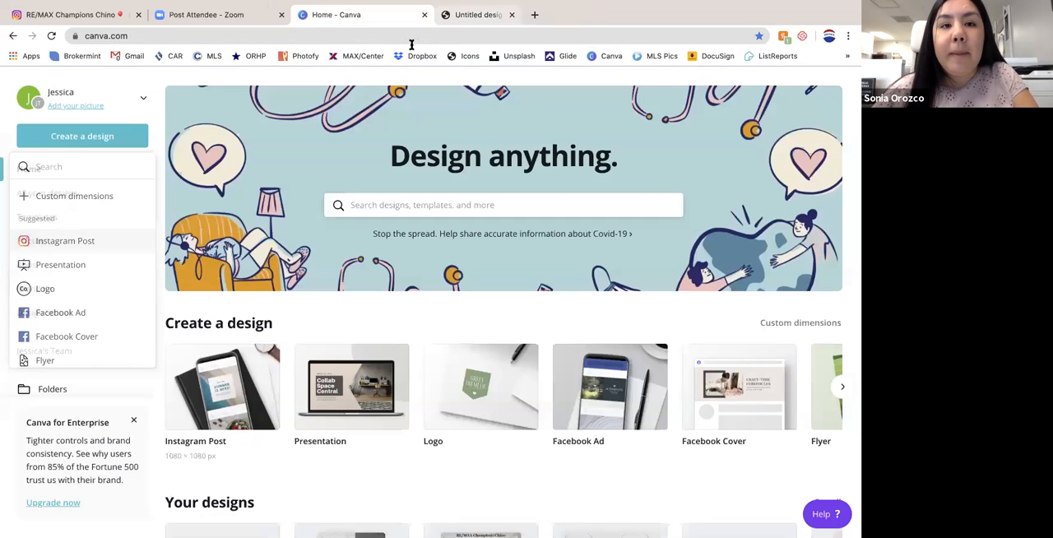
pyautogui.click(47, 194)
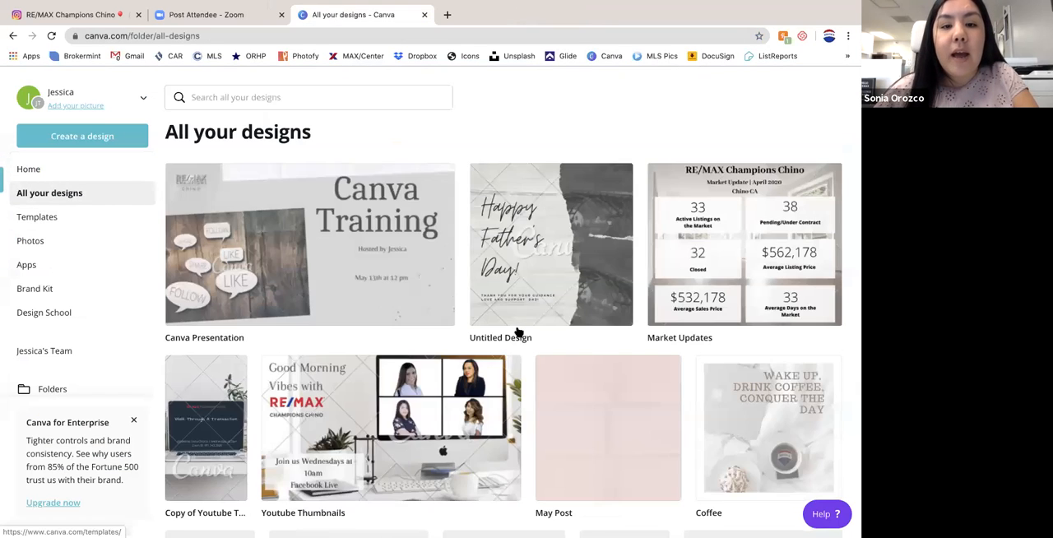
# - Look through the existing designs down to the end of the list and open the Letterhead design
pyautogui.scroll(-3, 520, 331)
pyautogui.scroll(-2, 519, 332)
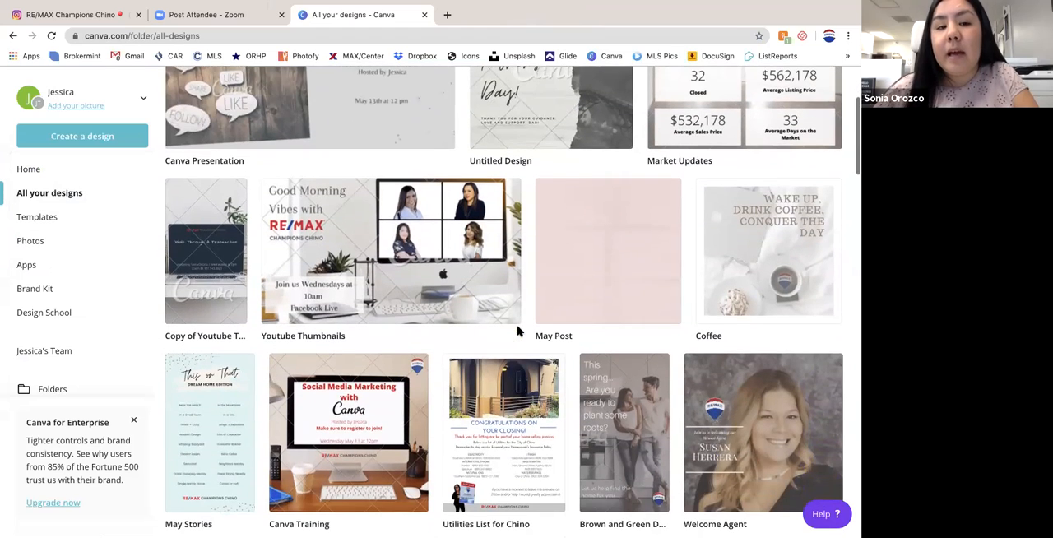
pyautogui.scroll(-5, 350, 242)
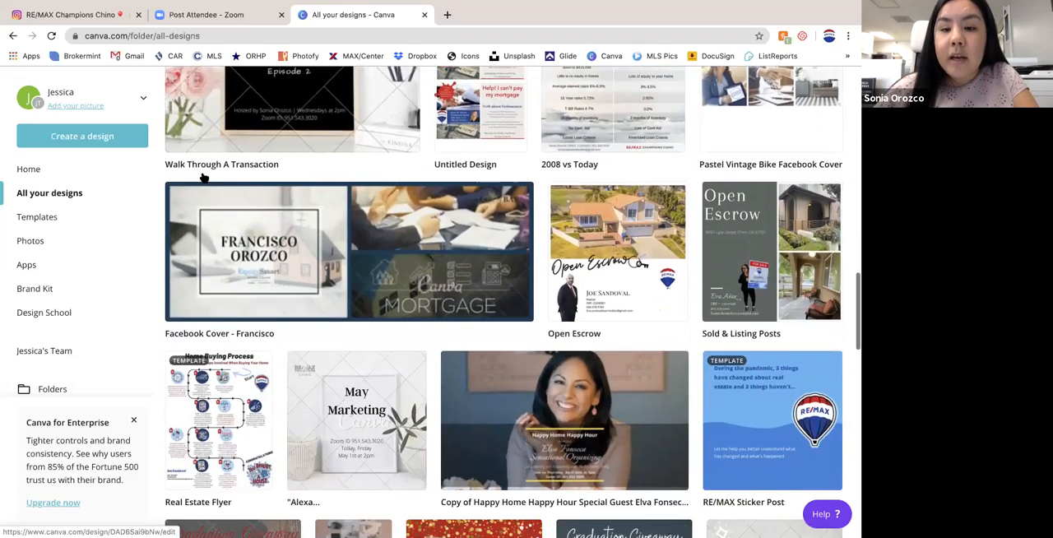
pyautogui.scroll(-1, 227, 189)
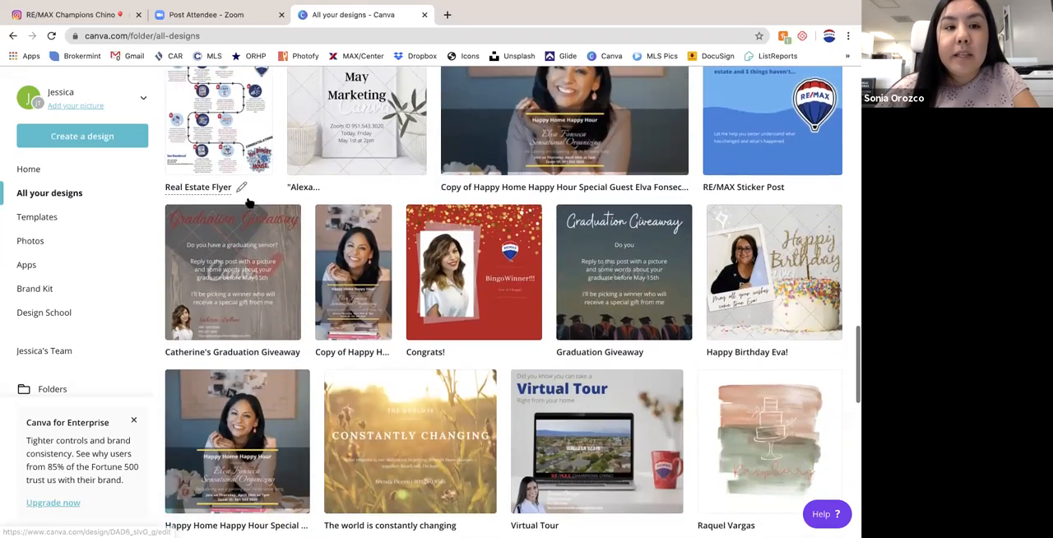
pyautogui.scroll(-3, 252, 233)
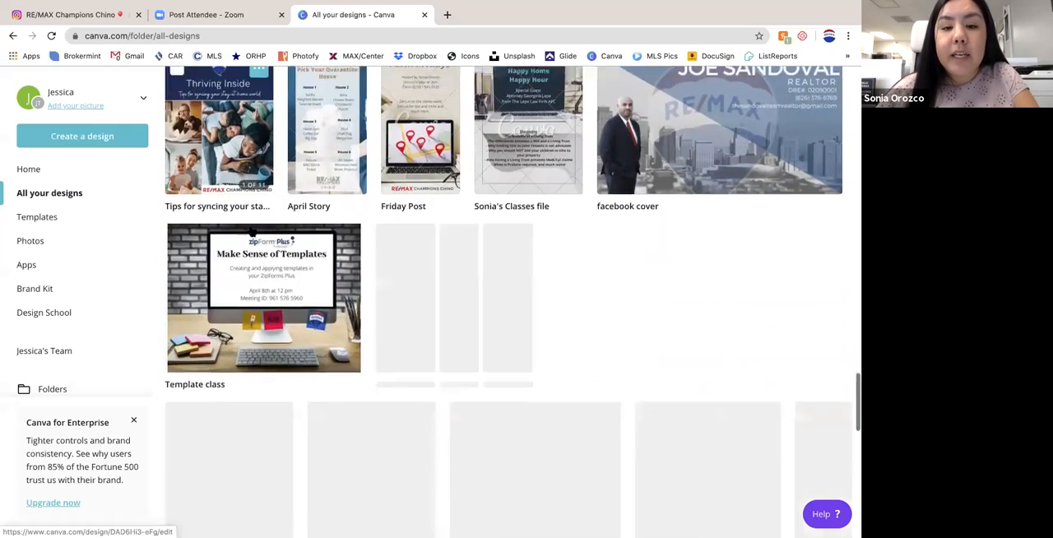
pyautogui.scroll(-10, 251, 231)
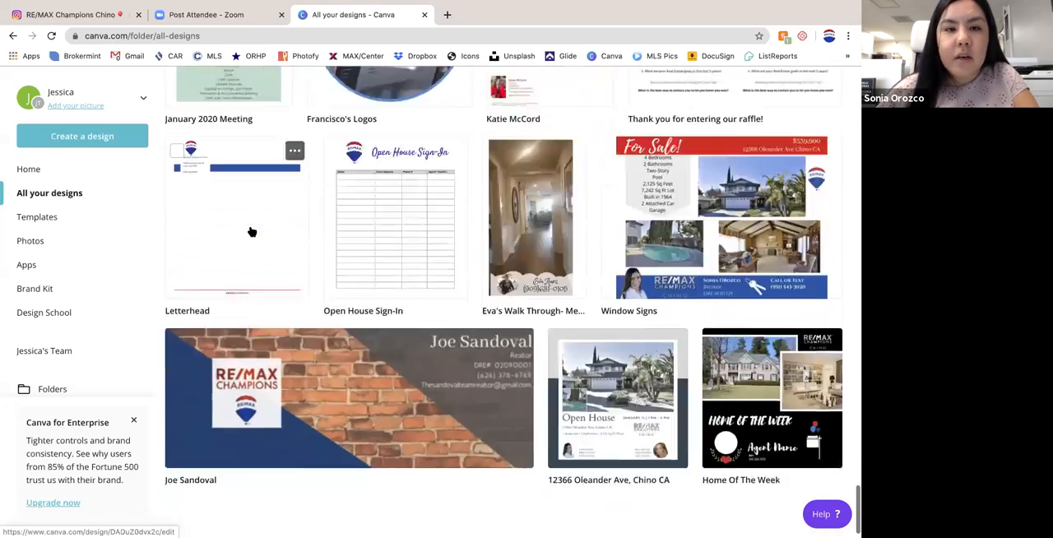
pyautogui.click(247, 210)
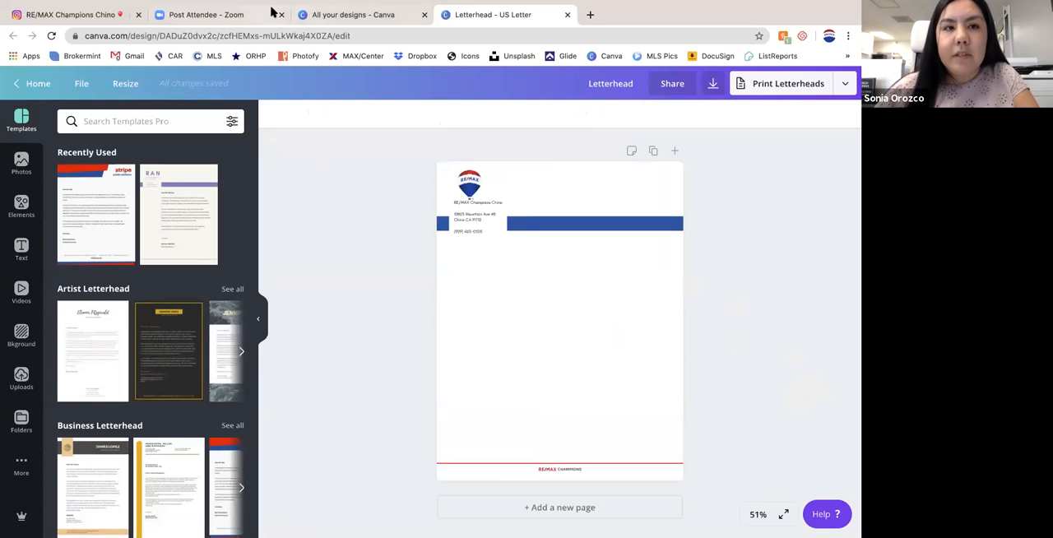
# - Return to the list of all designs, look back up through it, and go to the Canva home page
pyautogui.click(337, 15)
pyautogui.scroll(10, 331, 165)
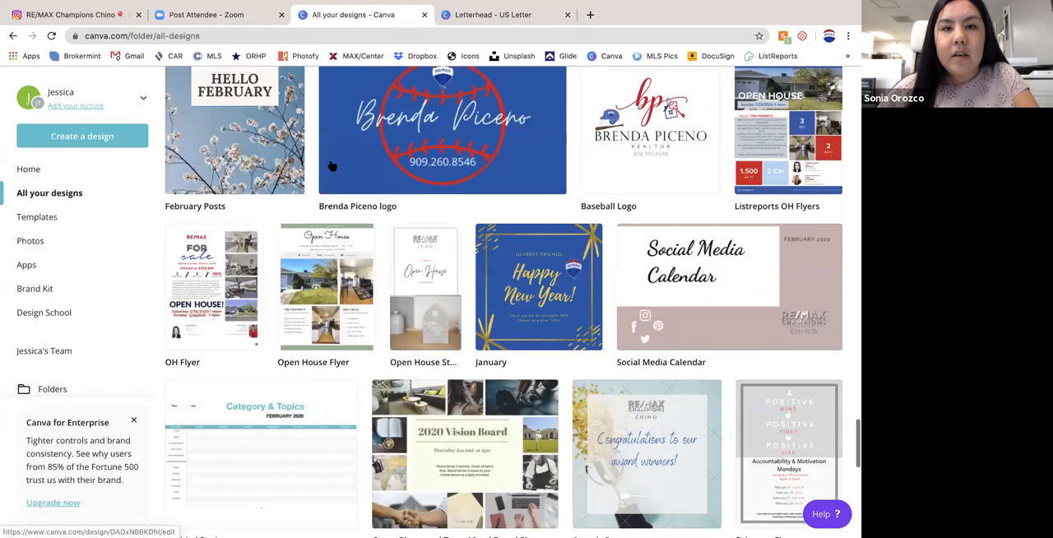
pyautogui.scroll(5, 331, 164)
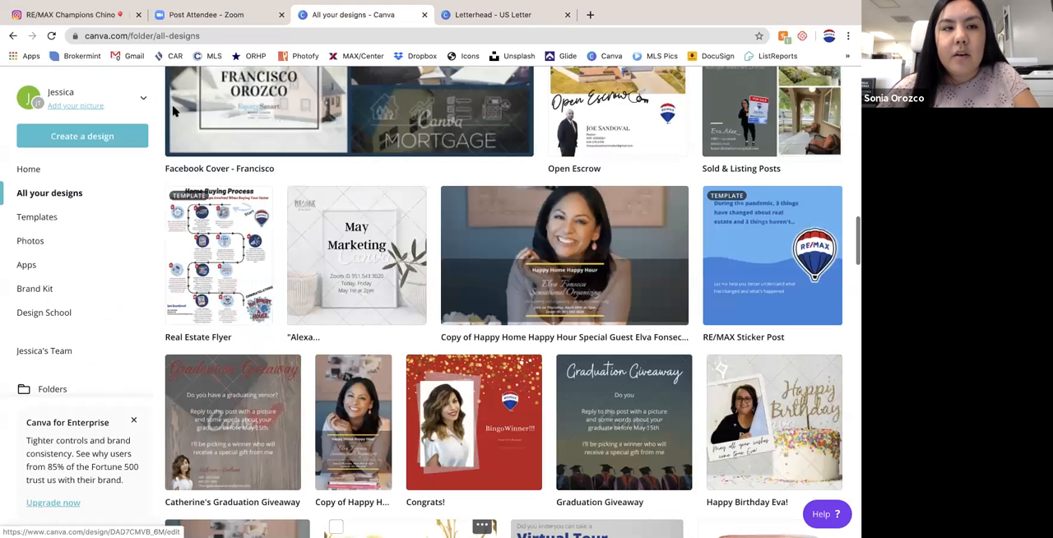
pyautogui.scroll(5, 172, 111)
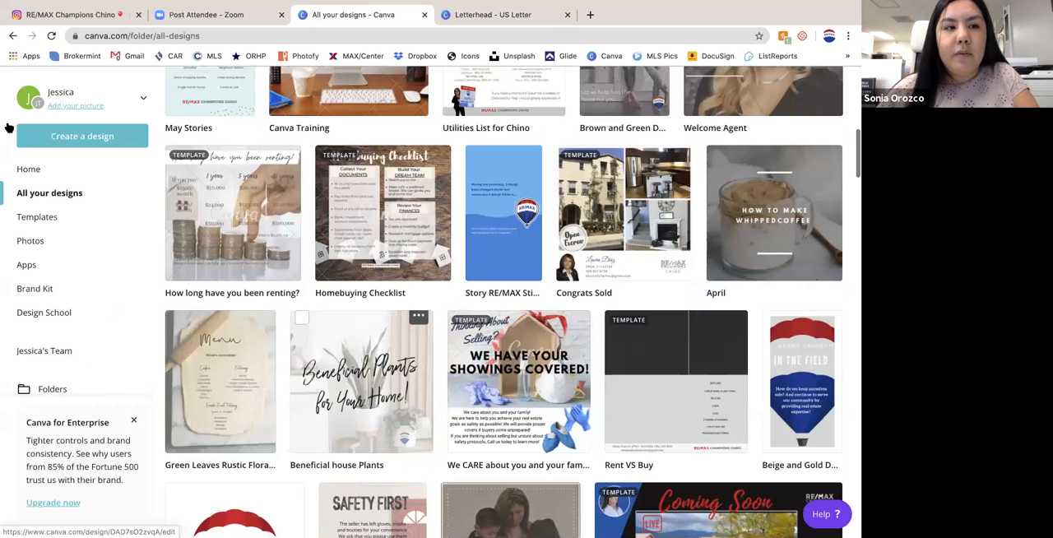
pyautogui.scroll(7, 118, 146)
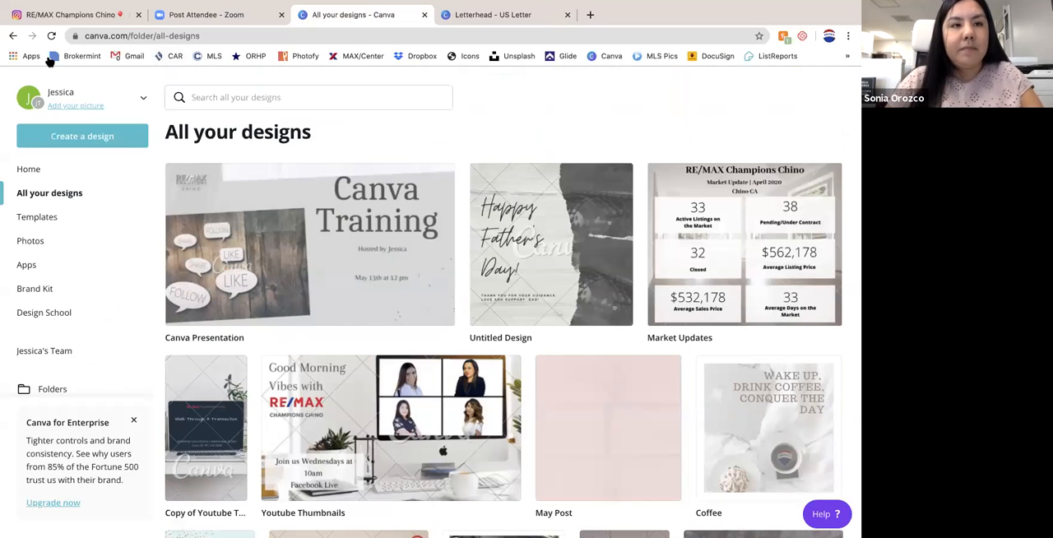
pyautogui.hotkey('ctrl', 'l')
pyautogui.write('canva')
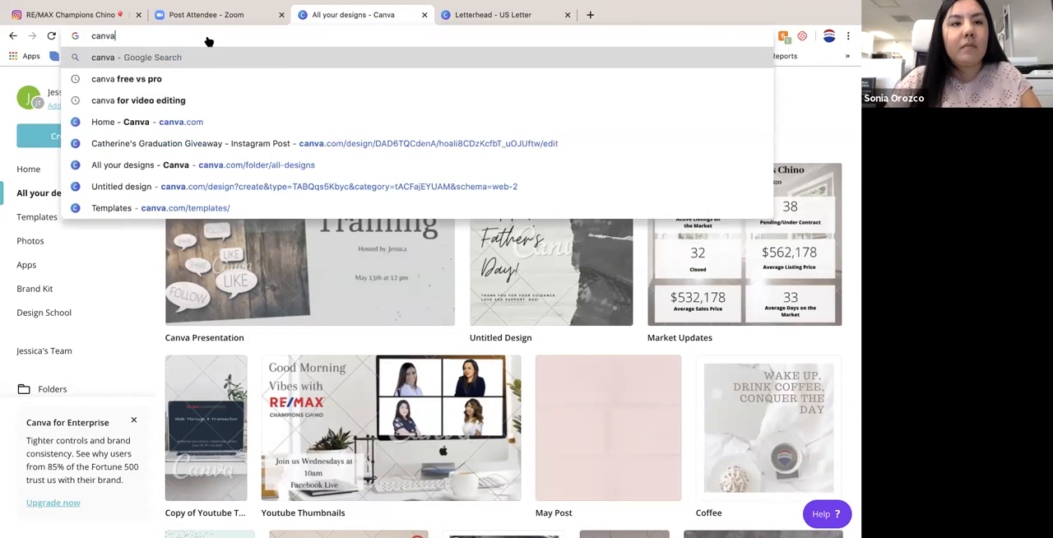
pyautogui.press('Return')
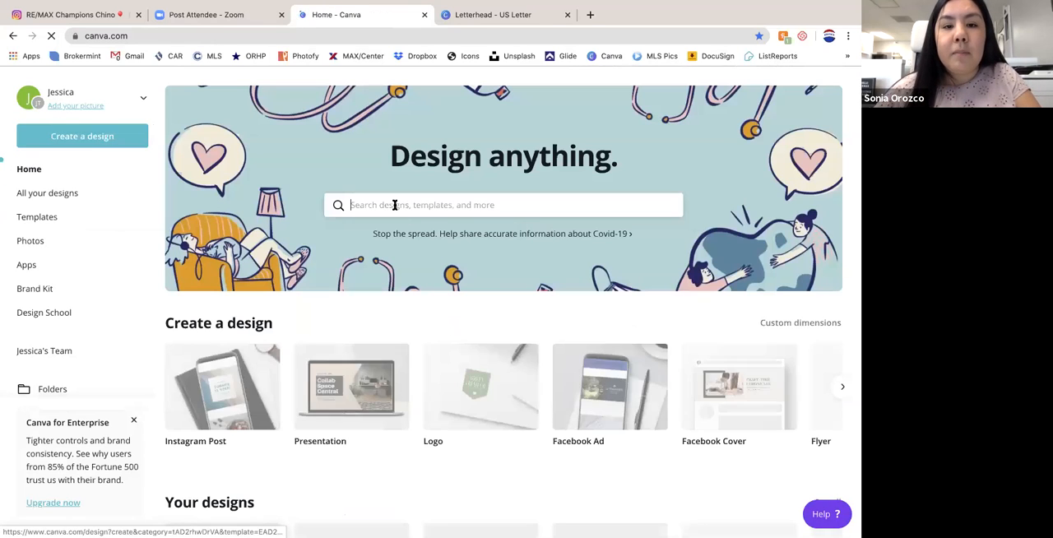
# - Look through the design types suggested by the home page's design search
pyautogui.click(411, 208)
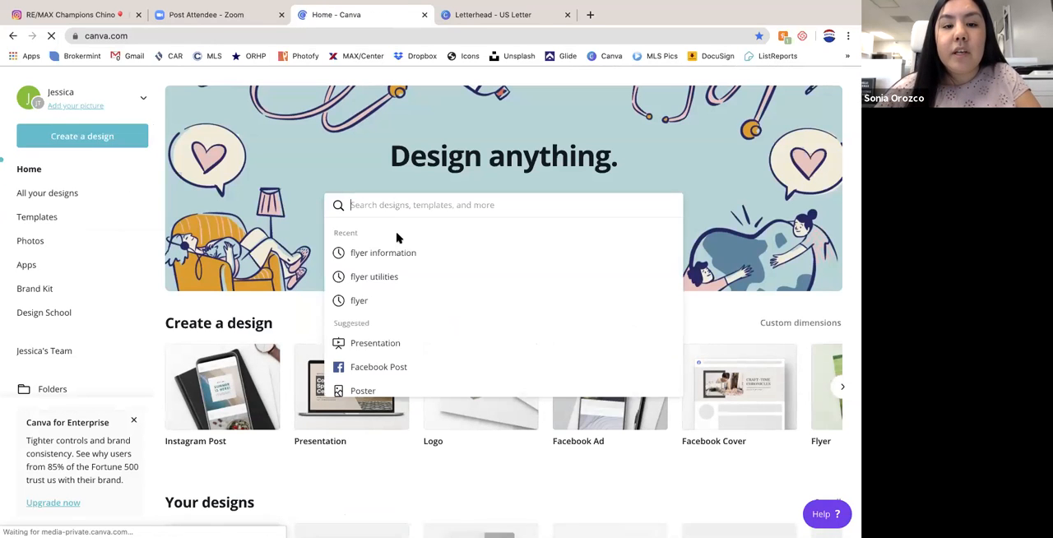
pyautogui.scroll(-1, 407, 349)
pyautogui.scroll(-4, 407, 351)
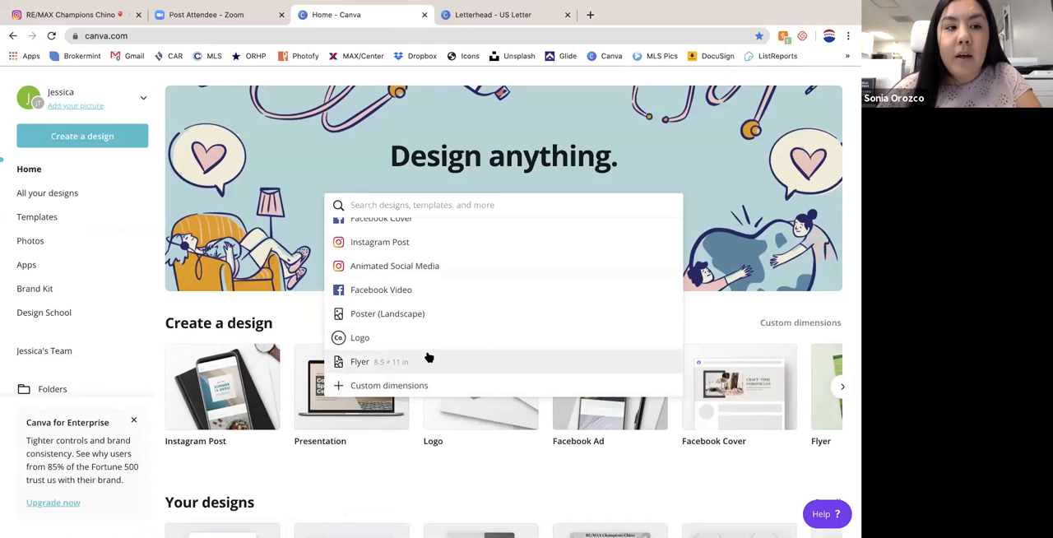
pyautogui.scroll(2, 428, 358)
# - Create a new Animated Social Media design and close the Letterhead design
pyautogui.click(100, 136)
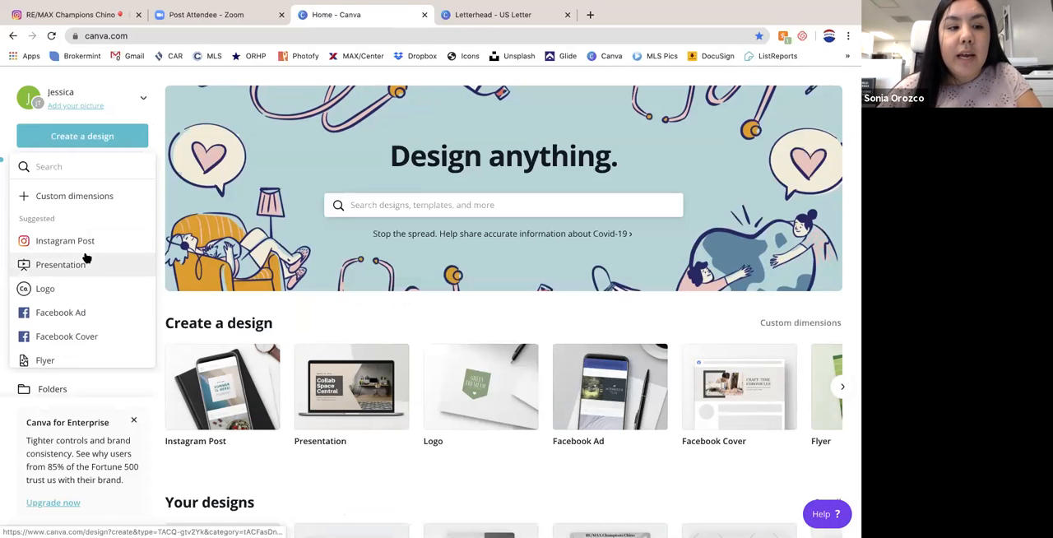
pyautogui.scroll(-5, 85, 258)
pyautogui.scroll(3, 82, 255)
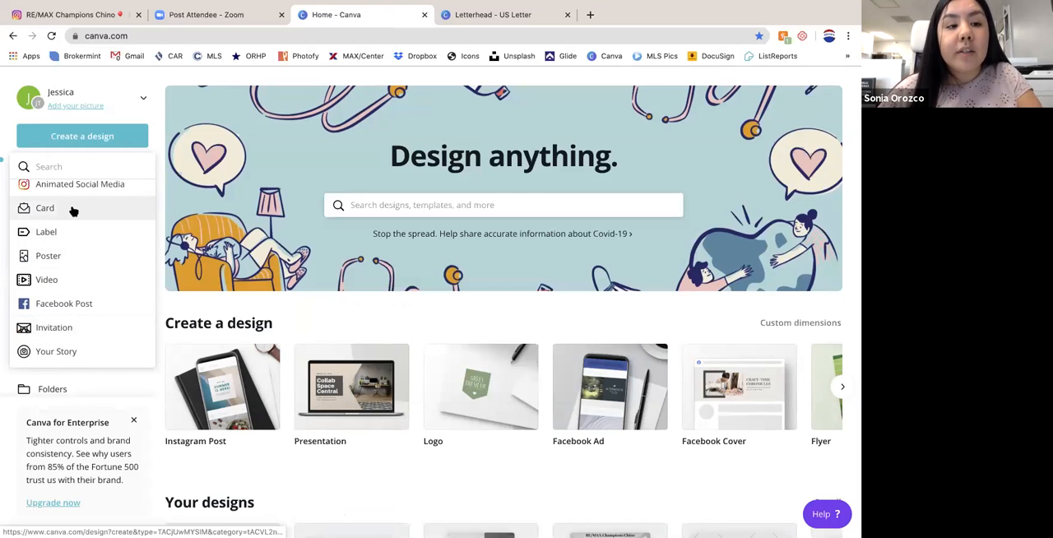
pyautogui.click(91, 190)
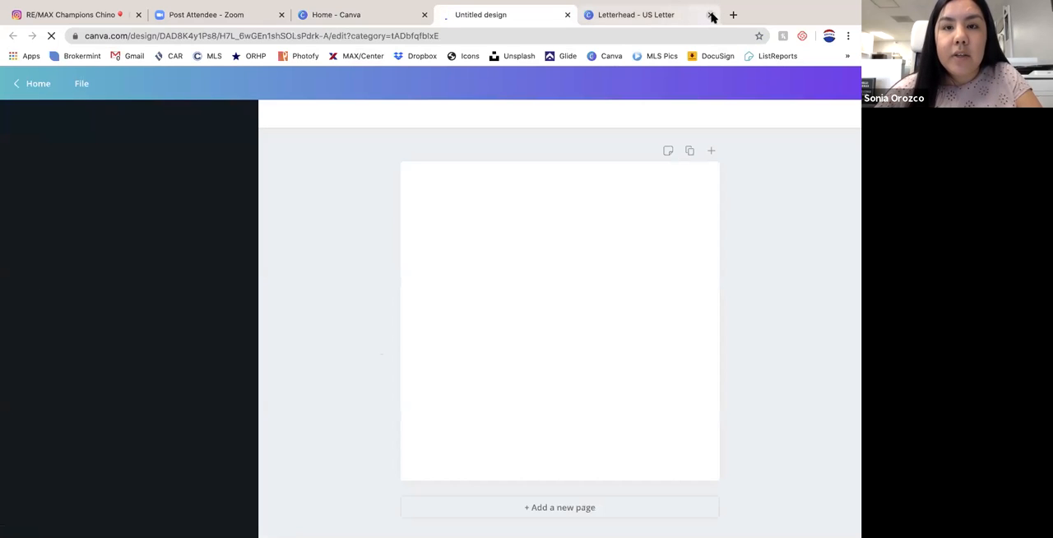
pyautogui.click(711, 15)
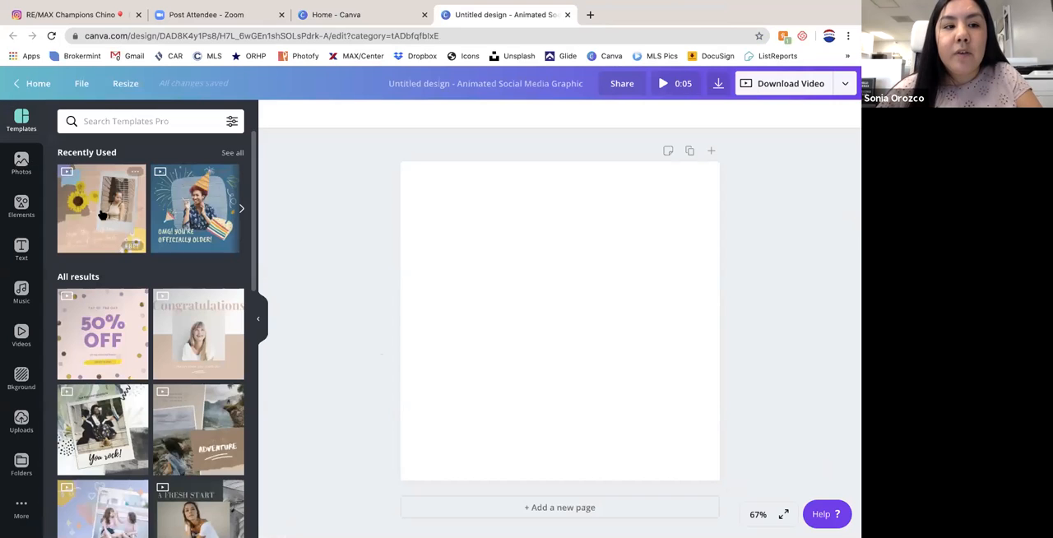
# - Apply the recently used sunflower birthday template to the blank page and select its polaroid photo
pyautogui.click(88, 209)
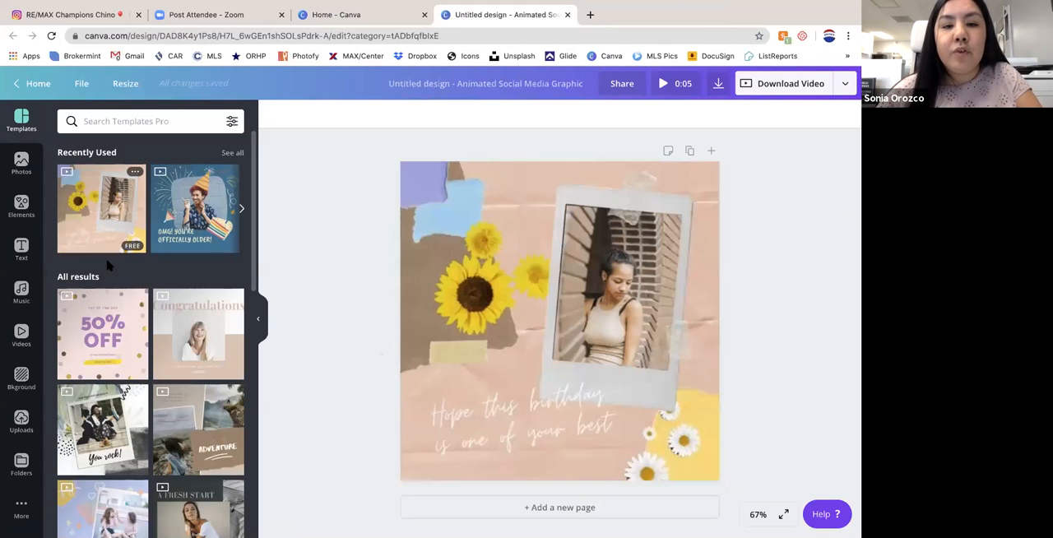
pyautogui.click(490, 341)
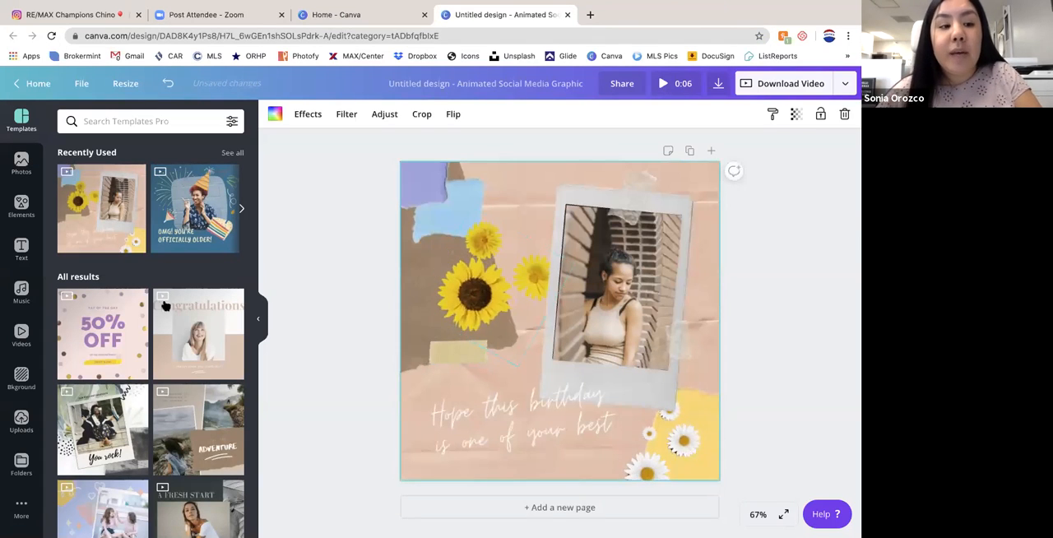
pyautogui.click(631, 299)
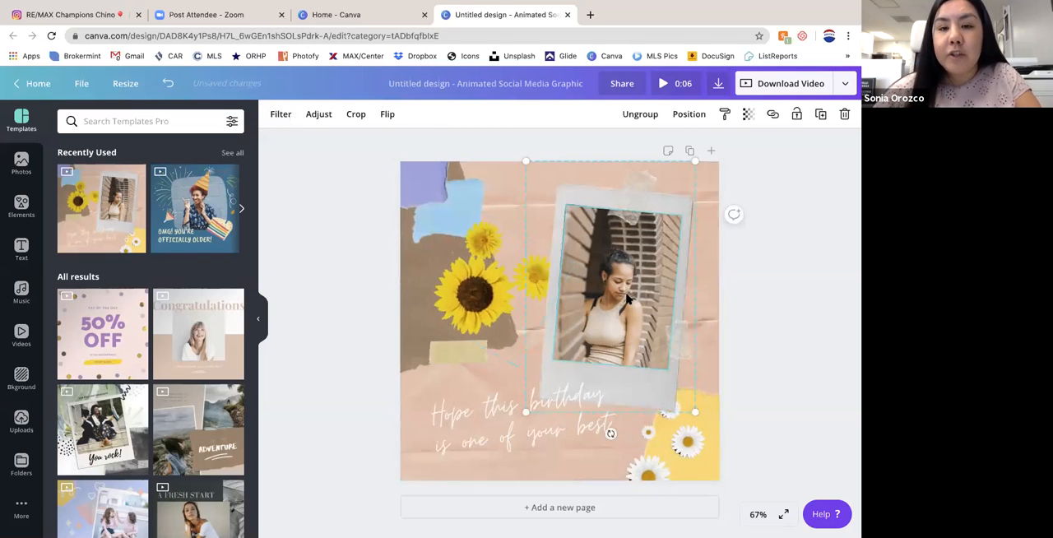
# - Look at the stock videos and the uploaded videos available for the animated post
pyautogui.click(20, 338)
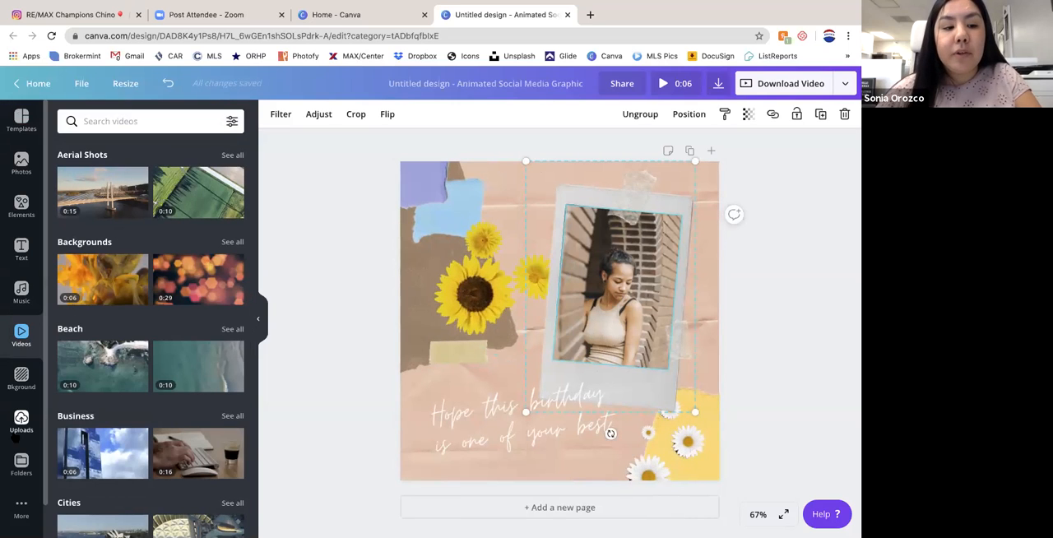
pyautogui.click(21, 421)
pyautogui.click(198, 147)
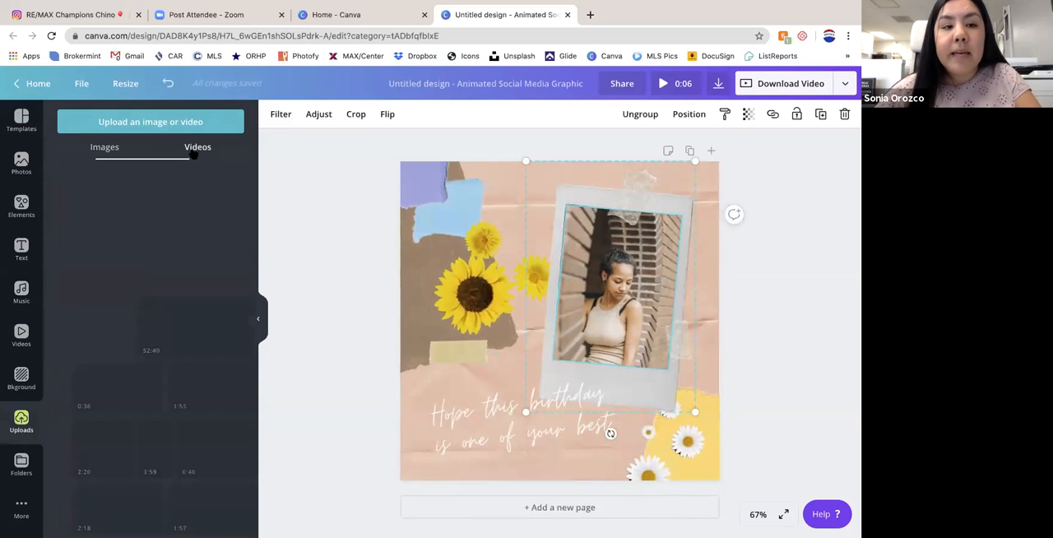
pyautogui.scroll(-1, 87, 312)
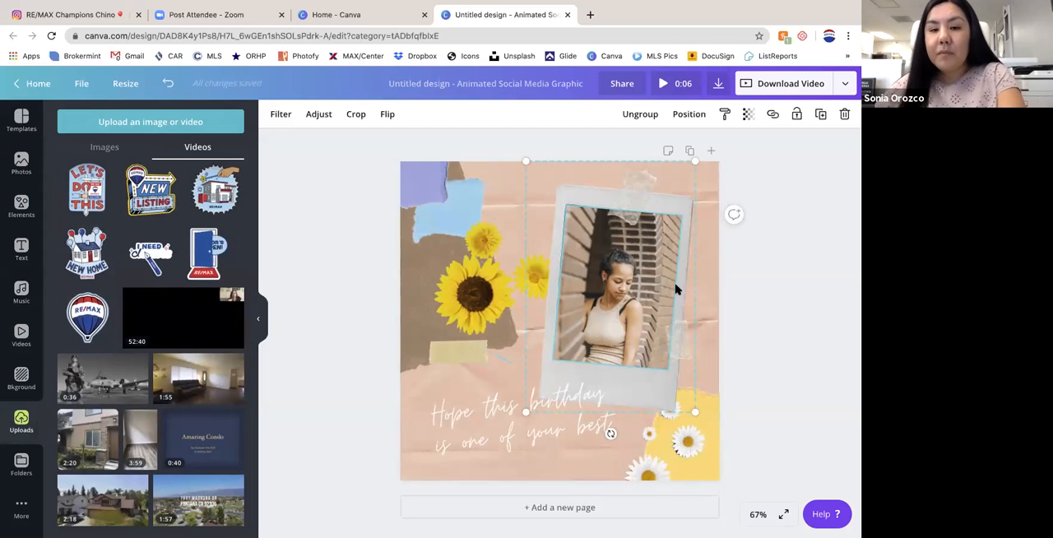
# - Delete the polaroid photo, the remaining decorations and text, and the paper background from the birthday template page
pyautogui.press('Delete')
pyautogui.press('Delete')
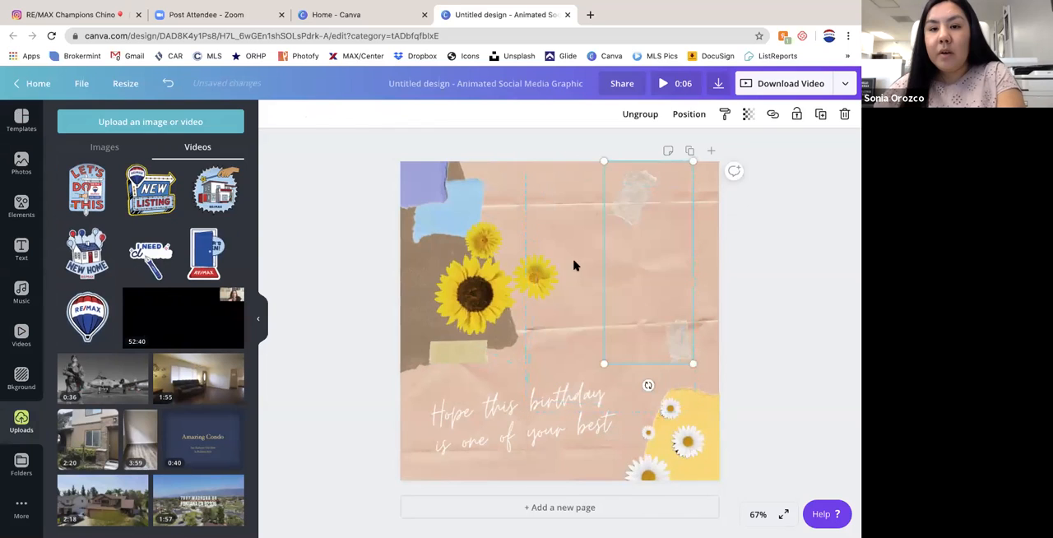
pyautogui.moveTo(702, 184); pyautogui.dragTo(520, 349)
pyautogui.moveTo(704, 175); pyautogui.dragTo(400, 437)
pyautogui.press('Delete')
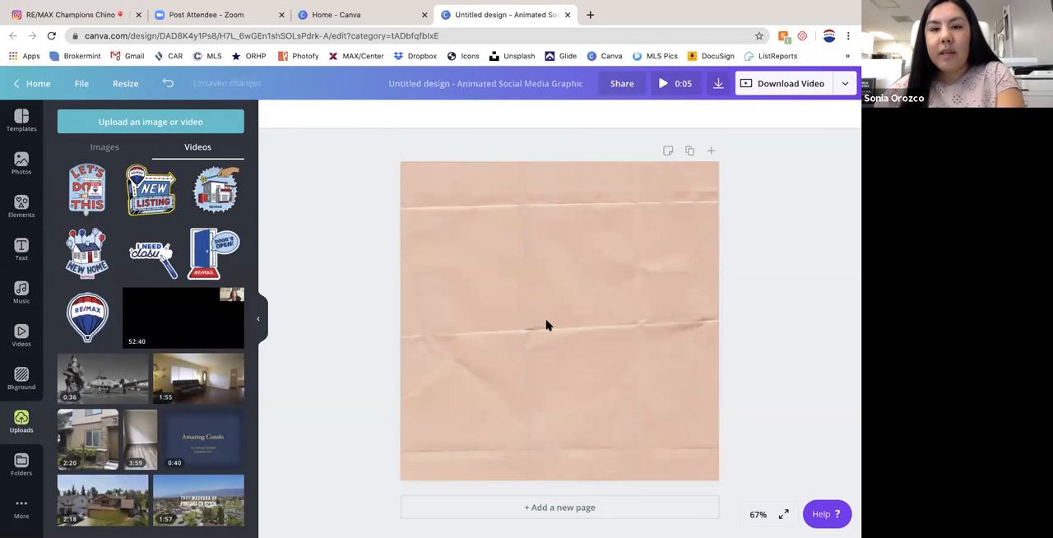
pyautogui.press('Delete')
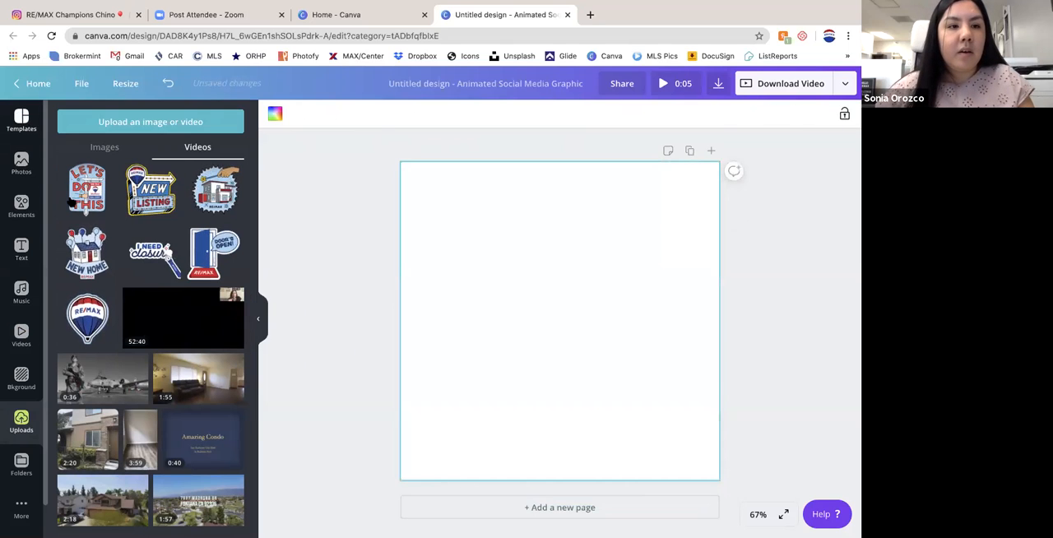
# - Apply the beige Congratulations animated template with the woman's portrait to the empty page
pyautogui.click(28, 130)
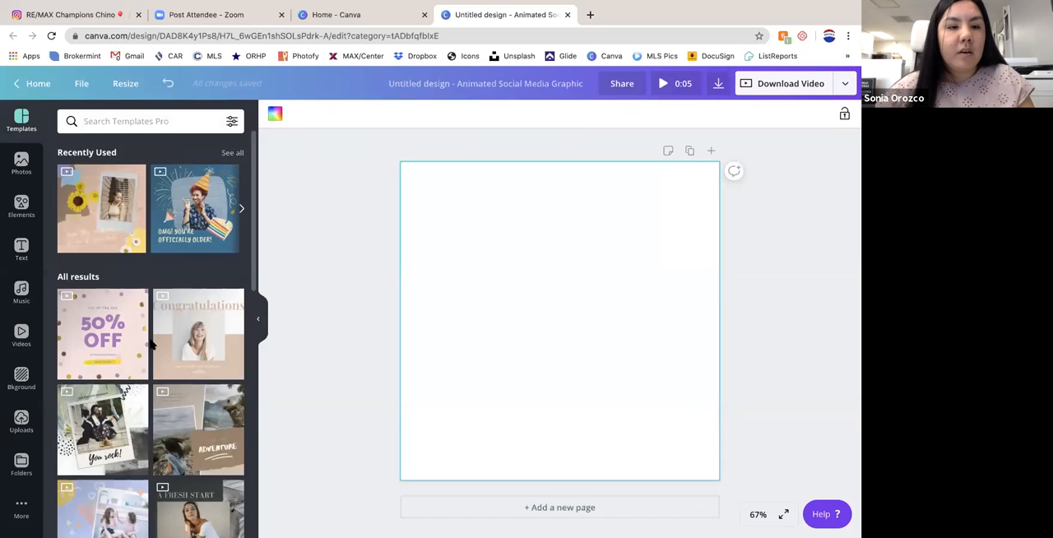
pyautogui.scroll(-2, 153, 341)
pyautogui.click(197, 213)
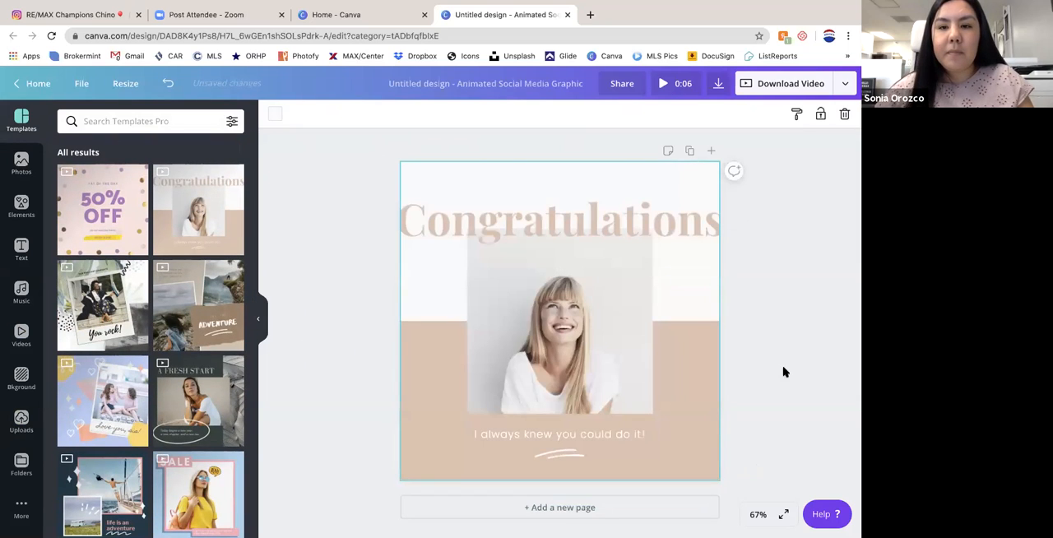
# - Replace the Congratulations heading text with "Coming Soon"
pyautogui.doubleClick(580, 218)
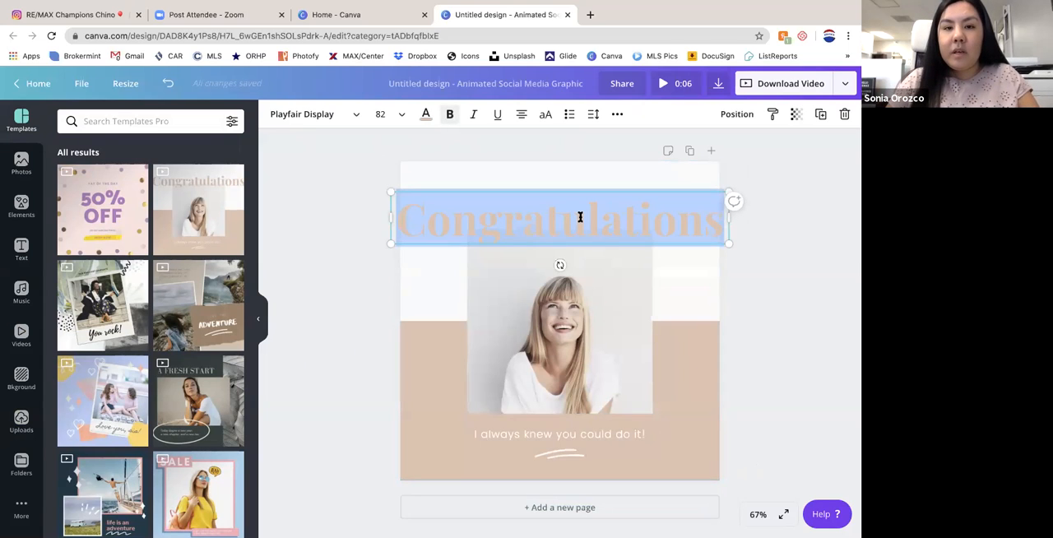
pyautogui.write('Open')
pyautogui.press('BackSpace')
pyautogui.press('BackSpace')
pyautogui.press('BackSpace')
pyautogui.press('BackSpace')
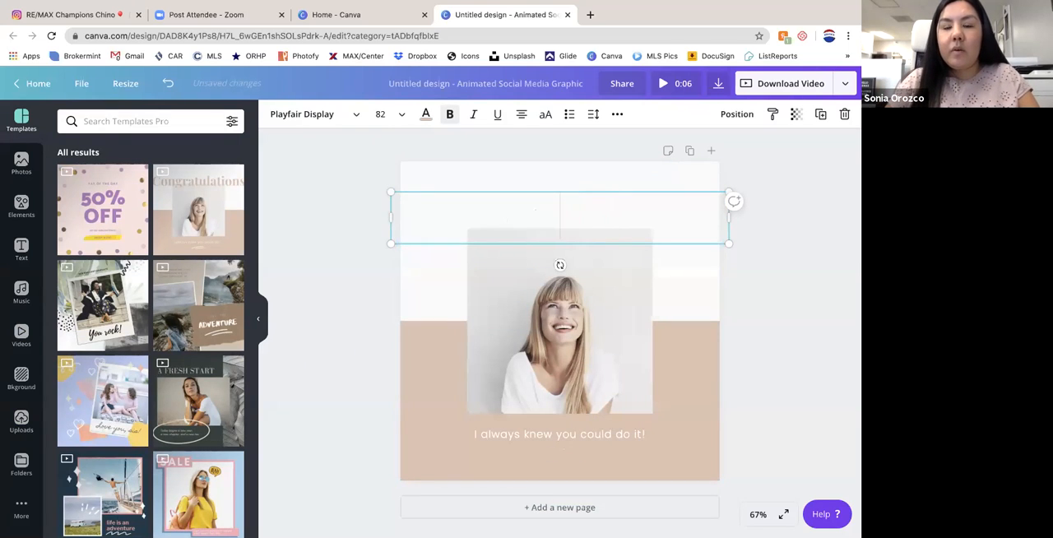
pyautogui.write('Coming Soon')
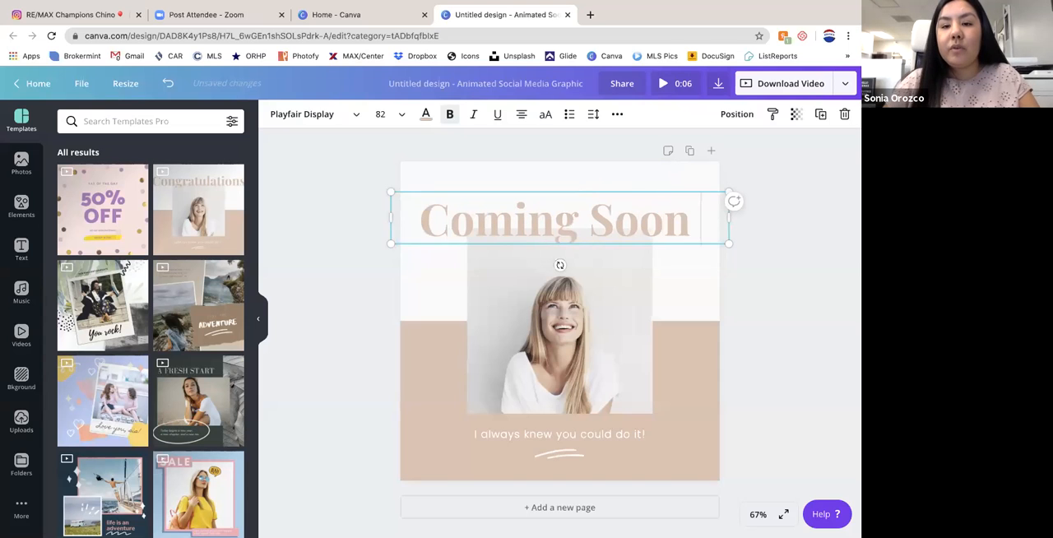
# - Replace the woman's portrait with the uploaded 1:55 property video
pyautogui.click(608, 351)
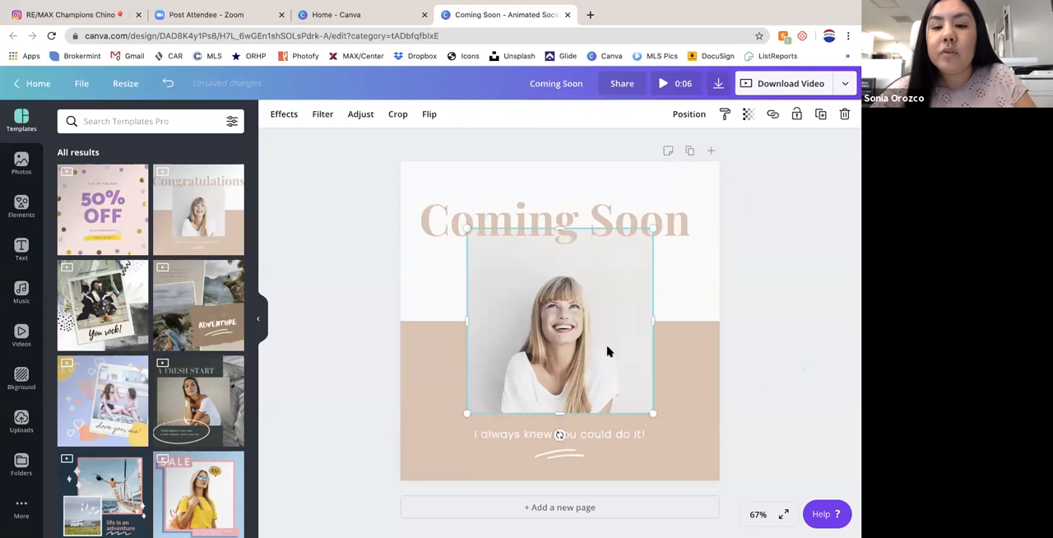
pyautogui.press('Delete')
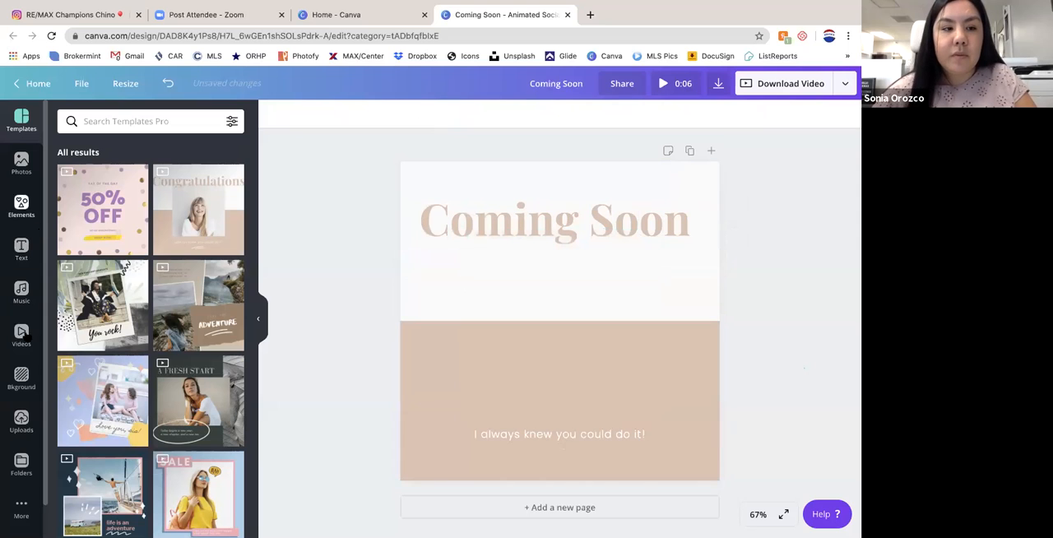
pyautogui.click(21, 336)
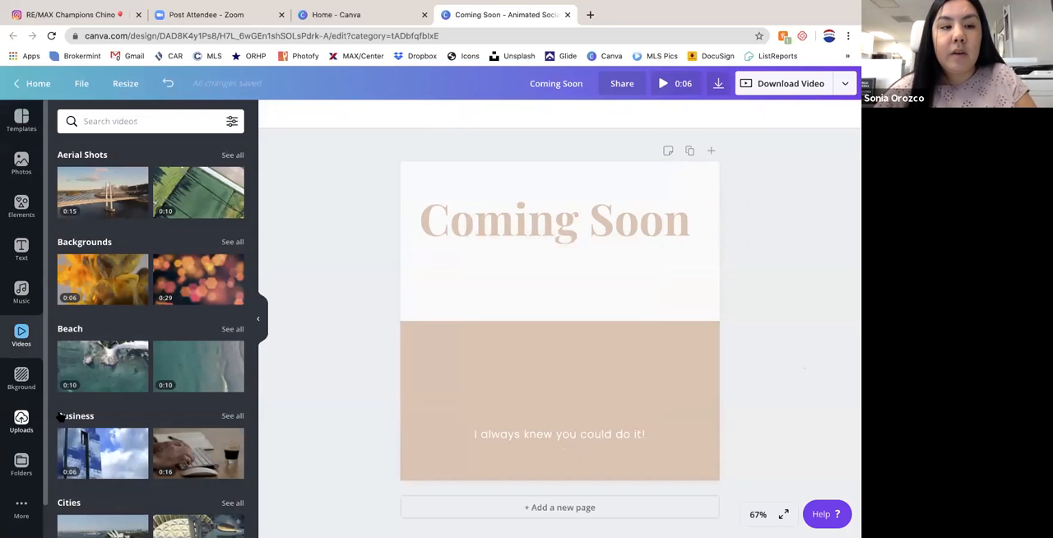
pyautogui.click(18, 421)
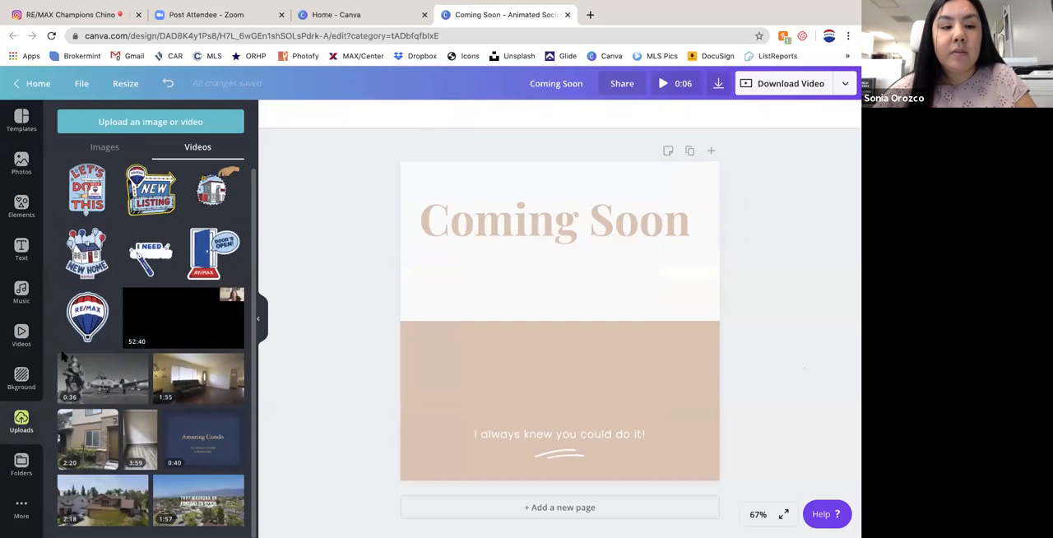
pyautogui.click(198, 383)
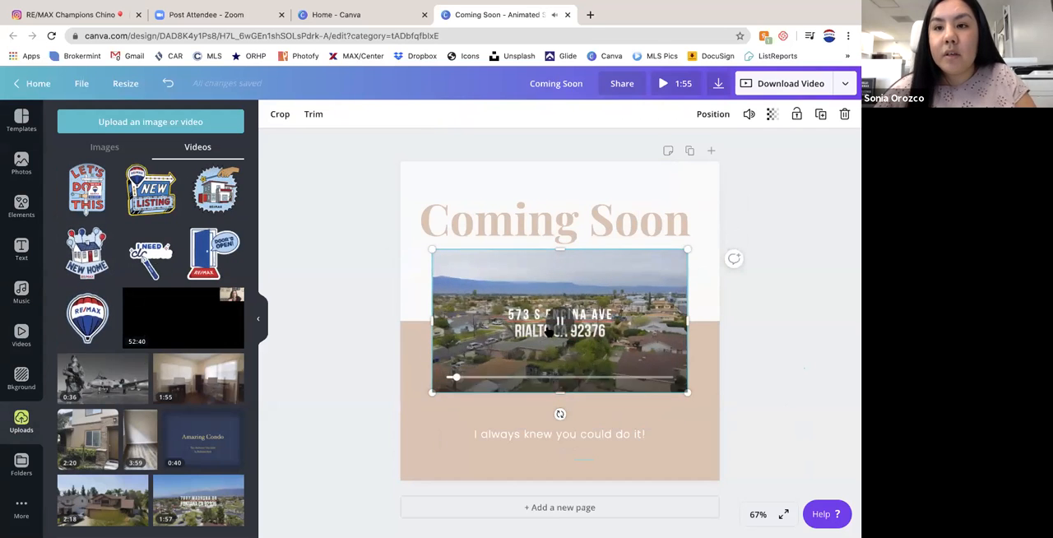
# - Lower the property video's volume to about 43 and pause its playback
pyautogui.click(748, 118)
pyautogui.moveTo(713, 146); pyautogui.dragTo(646, 146)
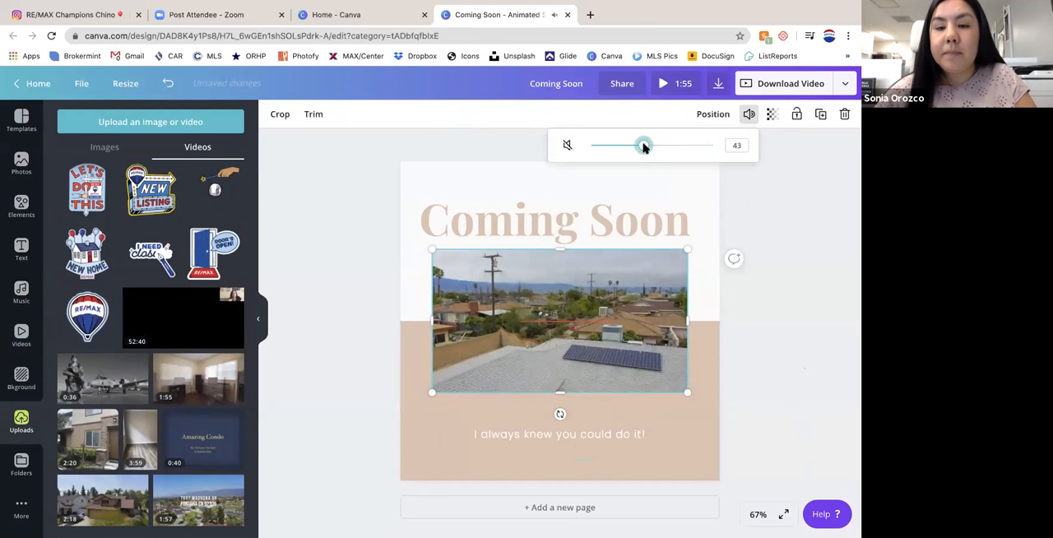
pyautogui.click(784, 340)
pyautogui.click(561, 320)
pyautogui.click(559, 321)
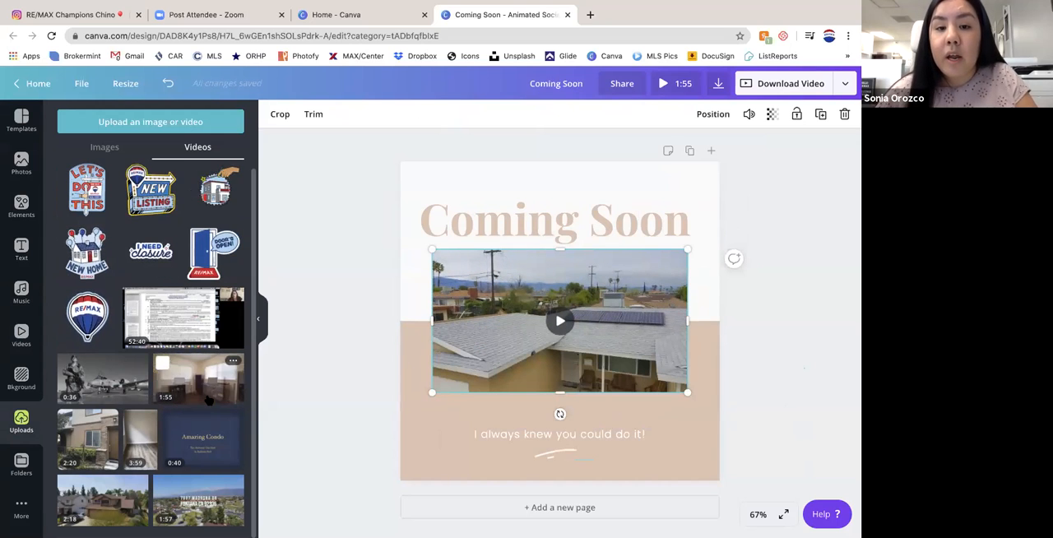
# - Add the animated RE/MAX New Listing sticker, shrink it and place it over the property video's upper-left corner
pyautogui.click(146, 193)
pyautogui.moveTo(689, 192); pyautogui.dragTo(527, 311)
pyautogui.moveTo(485, 405); pyautogui.dragTo(466, 316)
pyautogui.moveTo(512, 249); pyautogui.dragTo(448, 296)
pyautogui.moveTo(438, 336); pyautogui.dragTo(463, 289)
# - Look through the file types offered for downloading the design, from PNG to Animation
pyautogui.click(847, 83)
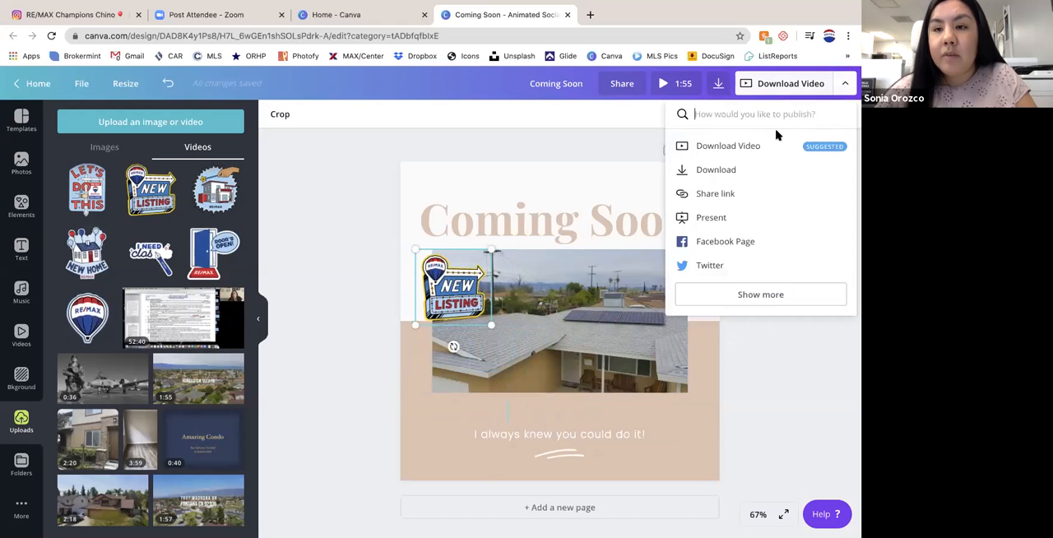
pyautogui.click(718, 84)
pyautogui.click(740, 170)
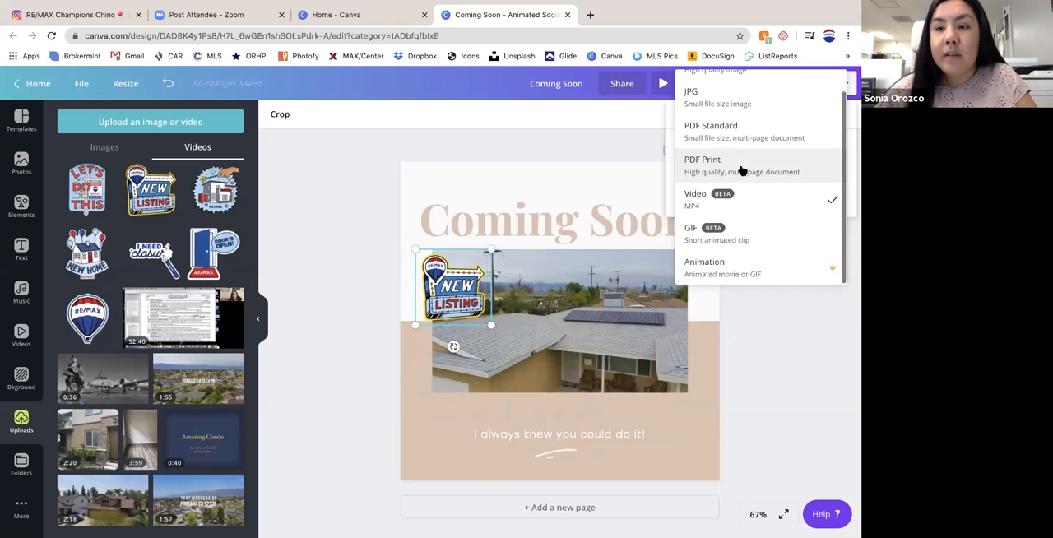
pyautogui.scroll(1, 719, 200)
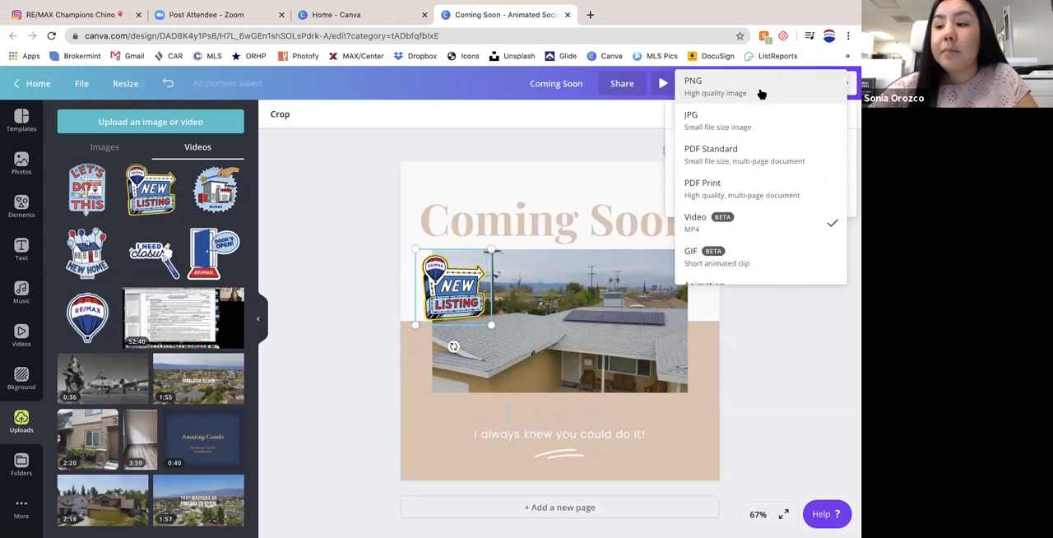
pyautogui.scroll(-1, 691, 233)
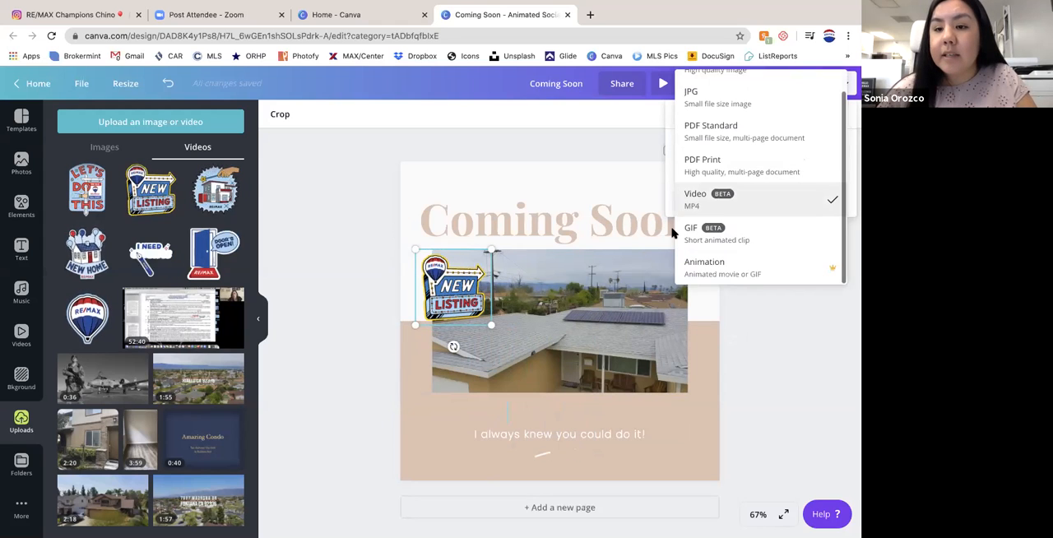
pyautogui.click(783, 391)
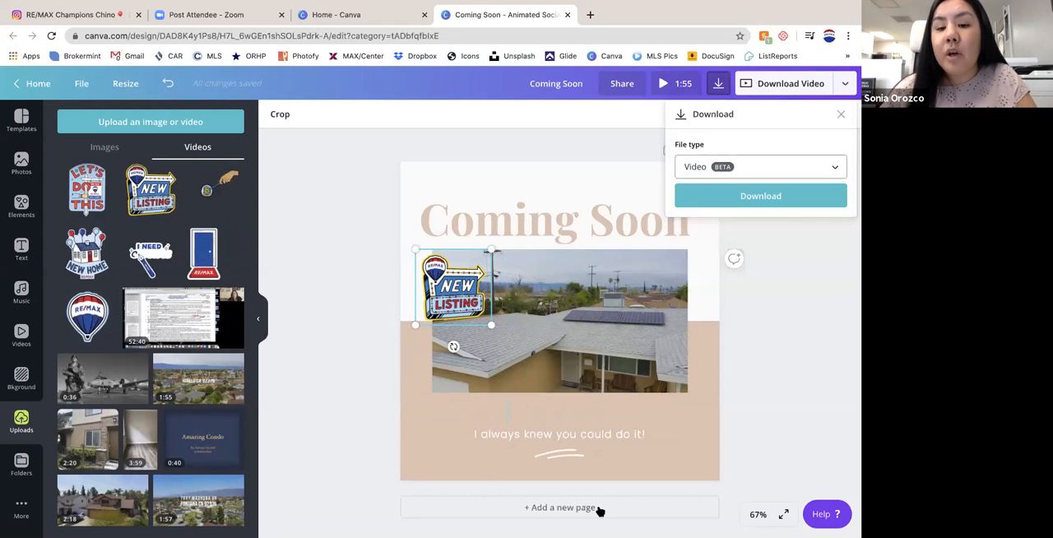
# - Delete the white squiggle underline beneath the "I always knew you could do it!" text
pyautogui.click(555, 454)
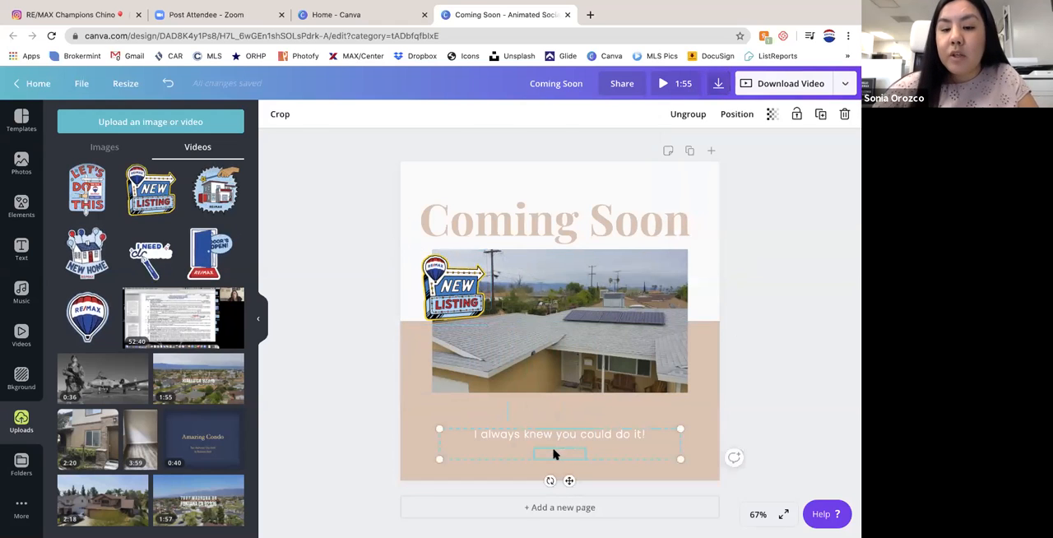
pyautogui.press('Delete')
pyautogui.click(541, 445)
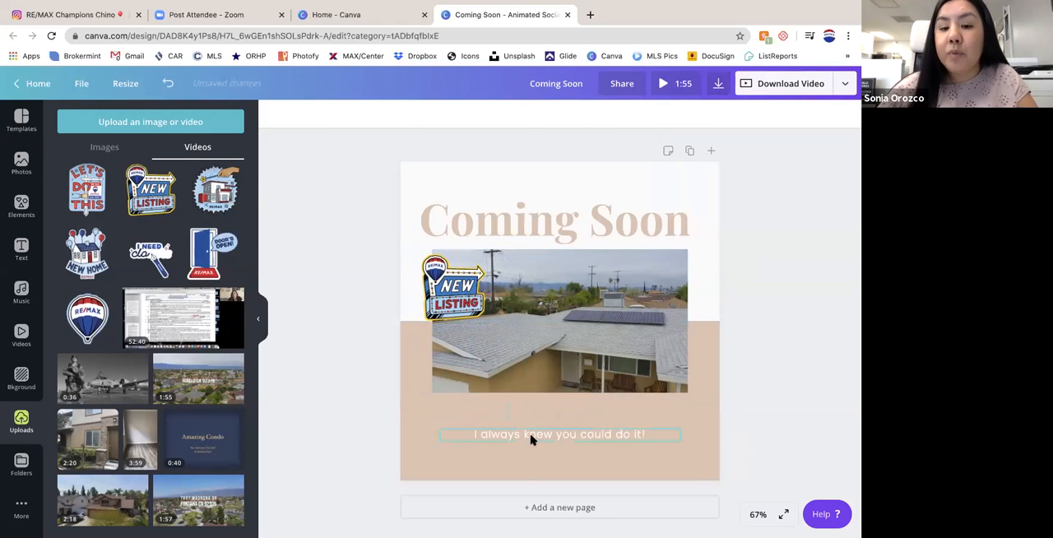
pyautogui.click(458, 441)
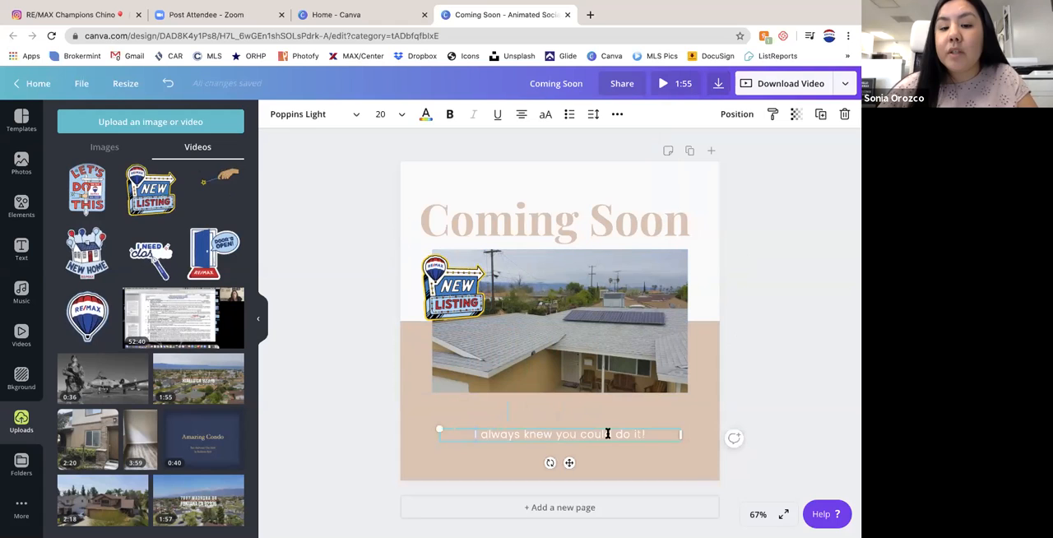
pyautogui.click(567, 216)
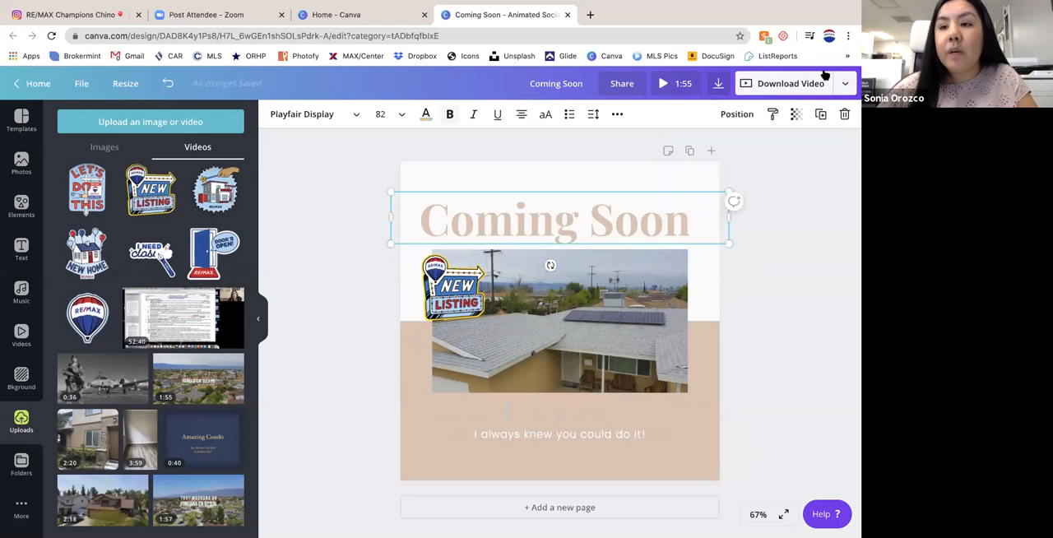
# - Preview the Pan, Breathe, Rise, Slide and Simple styles for publishing the design as an animation, and check the timing and file format options
pyautogui.click(845, 84)
pyautogui.click(767, 294)
pyautogui.scroll(-2, 749, 292)
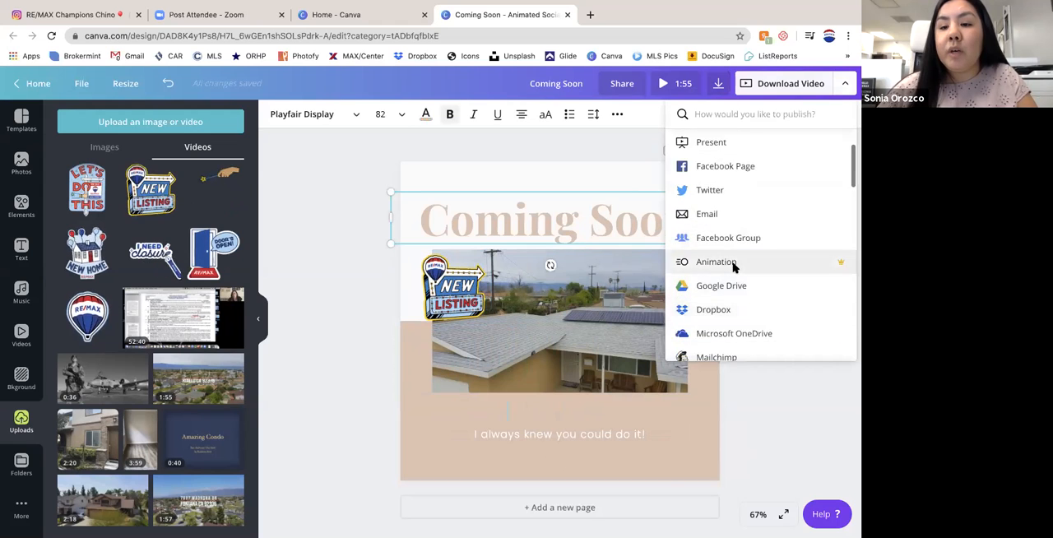
pyautogui.click(804, 264)
pyautogui.click(762, 372)
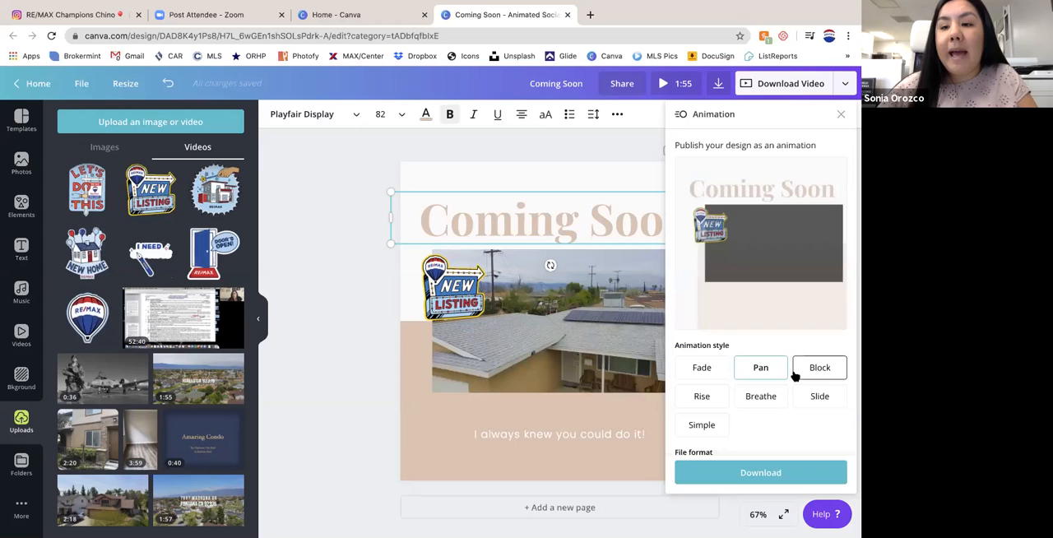
pyautogui.click(774, 397)
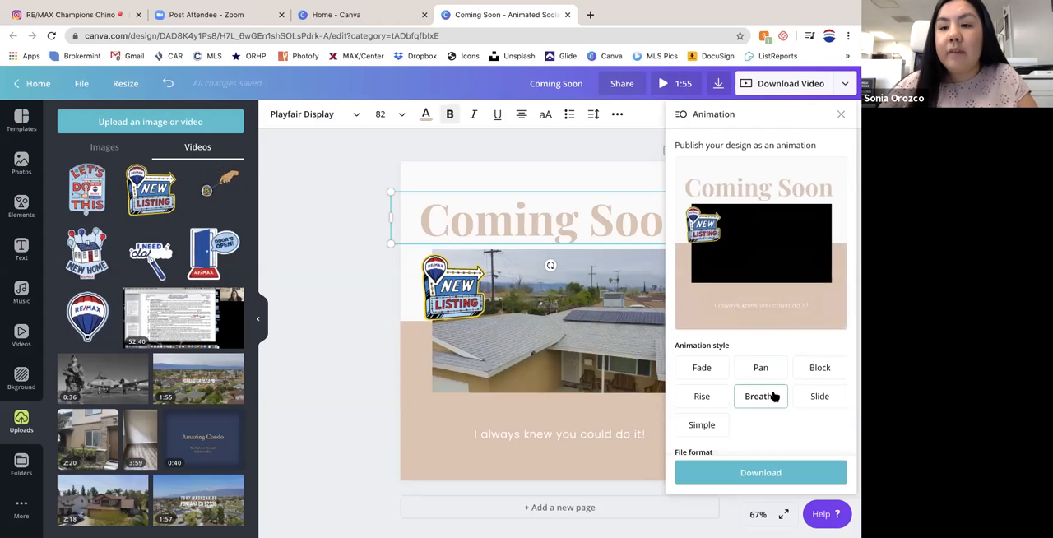
pyautogui.click(712, 398)
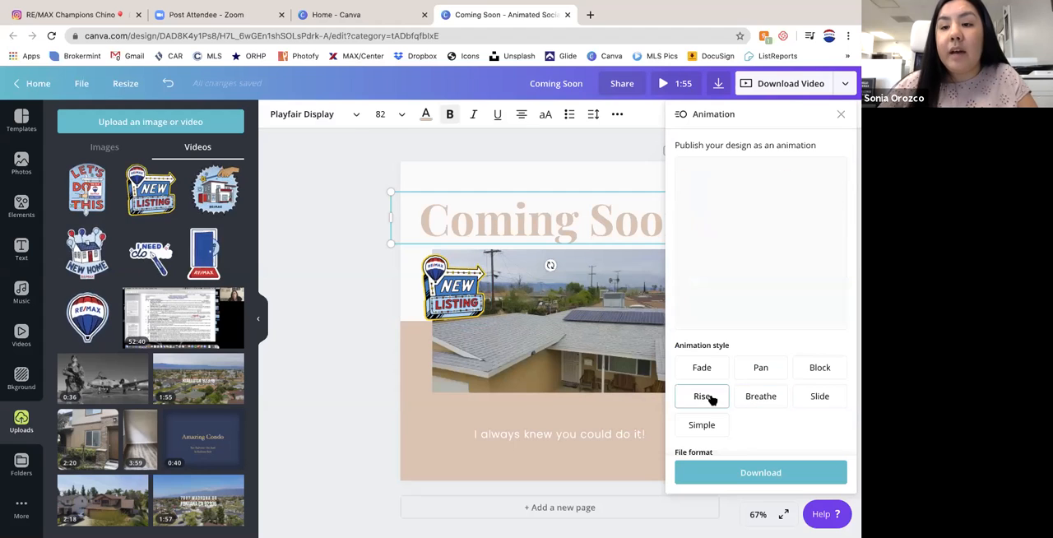
pyautogui.click(820, 398)
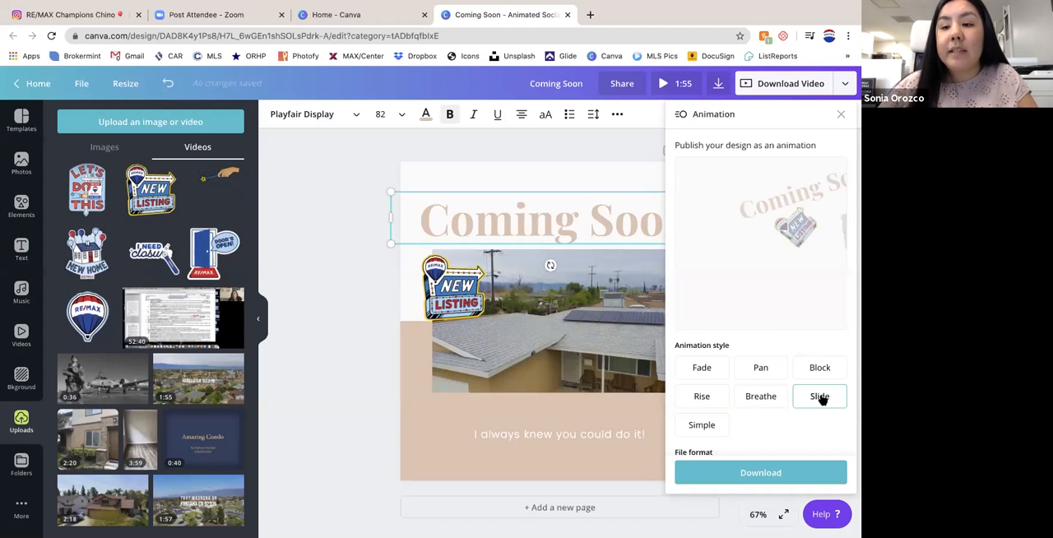
pyautogui.click(717, 426)
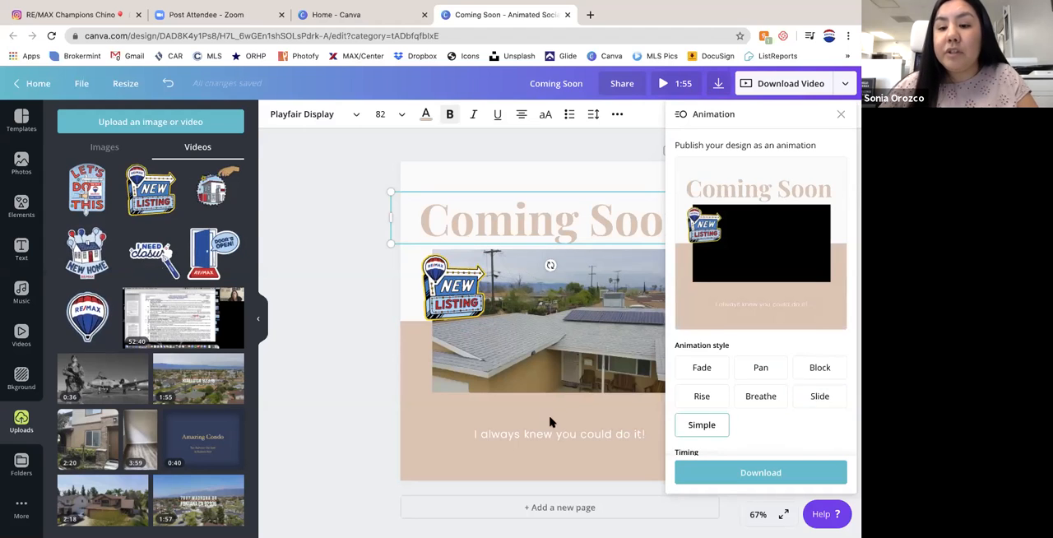
pyautogui.scroll(-1, 722, 399)
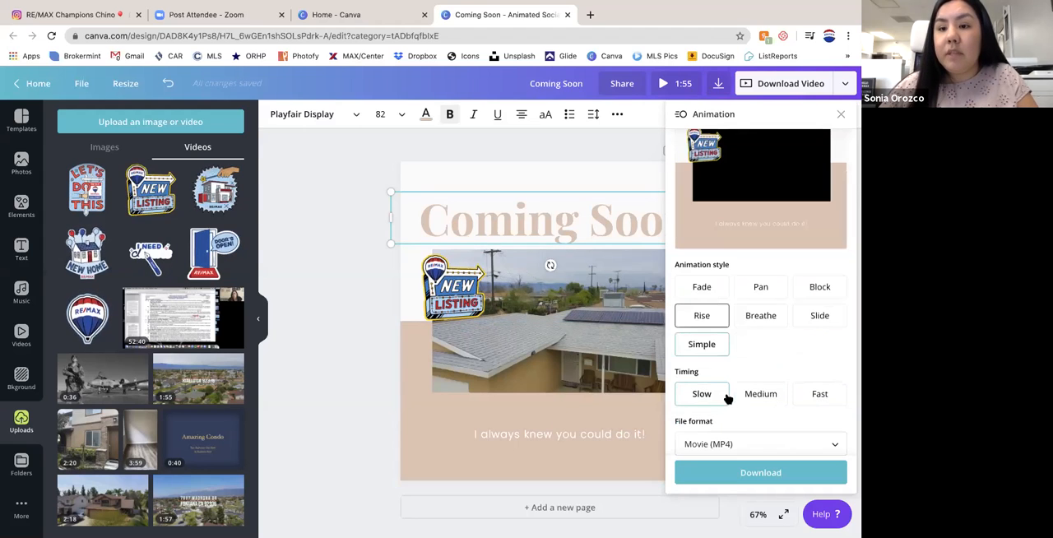
pyautogui.click(839, 116)
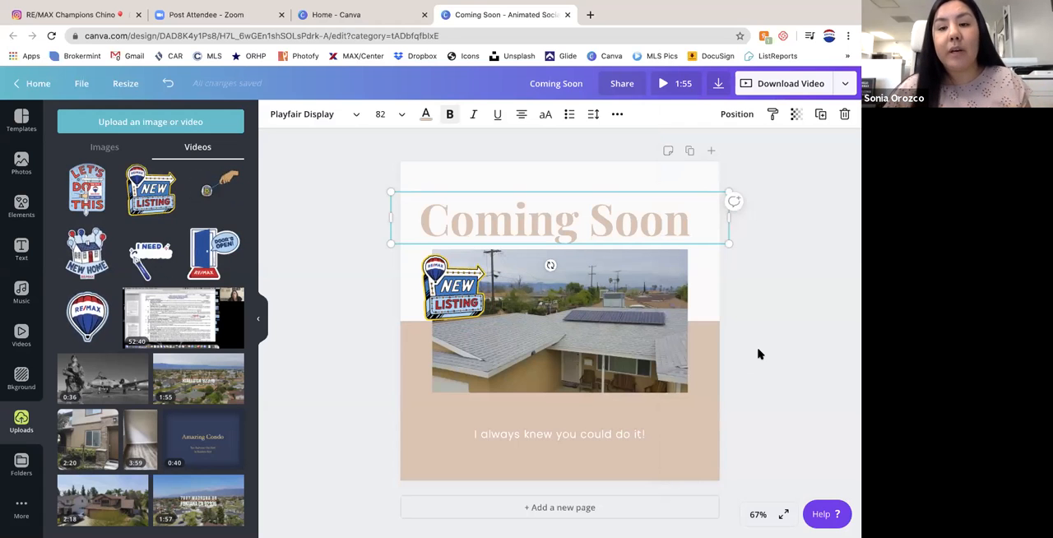
pyautogui.click(457, 30)
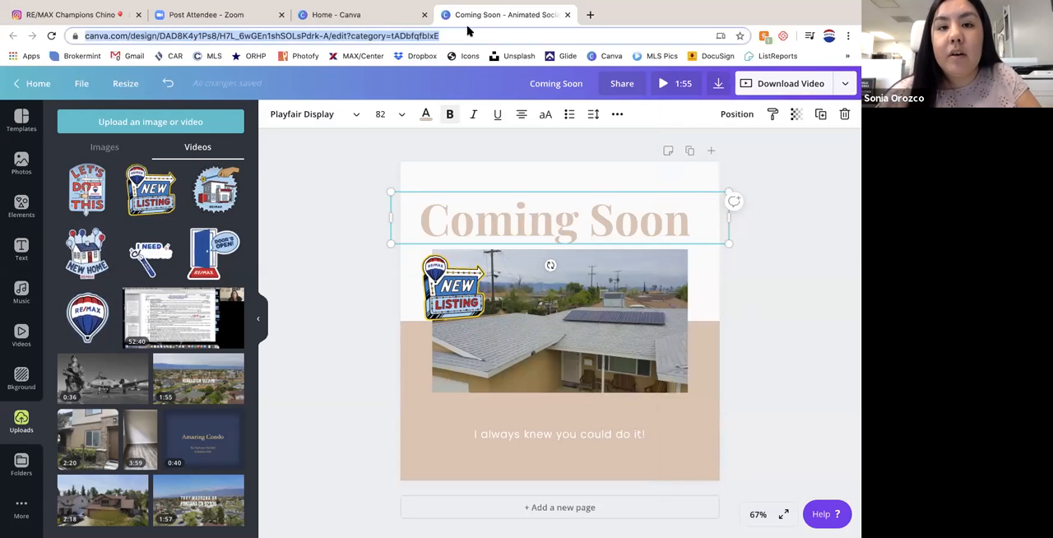
pyautogui.click(603, 31)
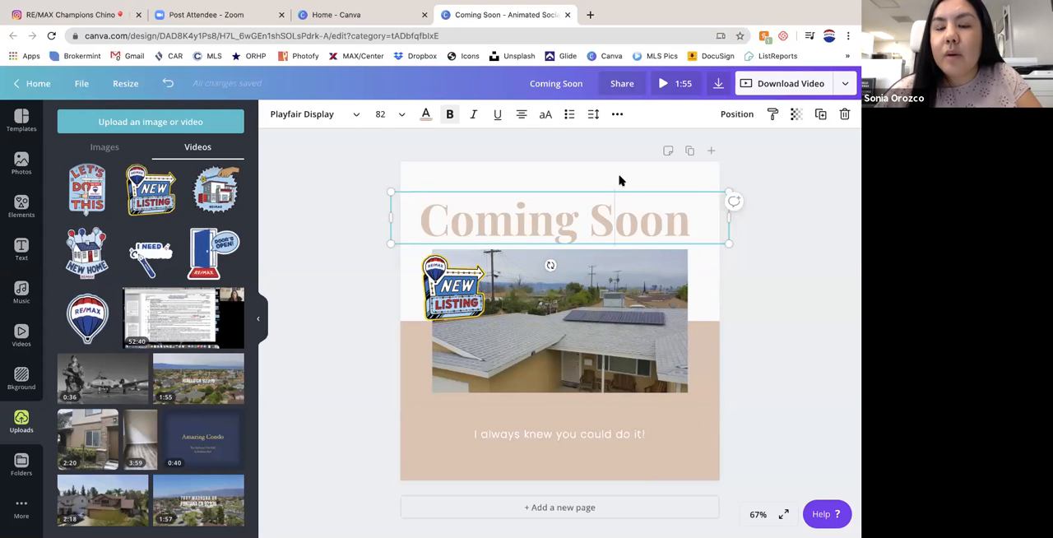
pyautogui.click(646, 177)
pyautogui.moveTo(703, 256); pyautogui.dragTo(556, 510)
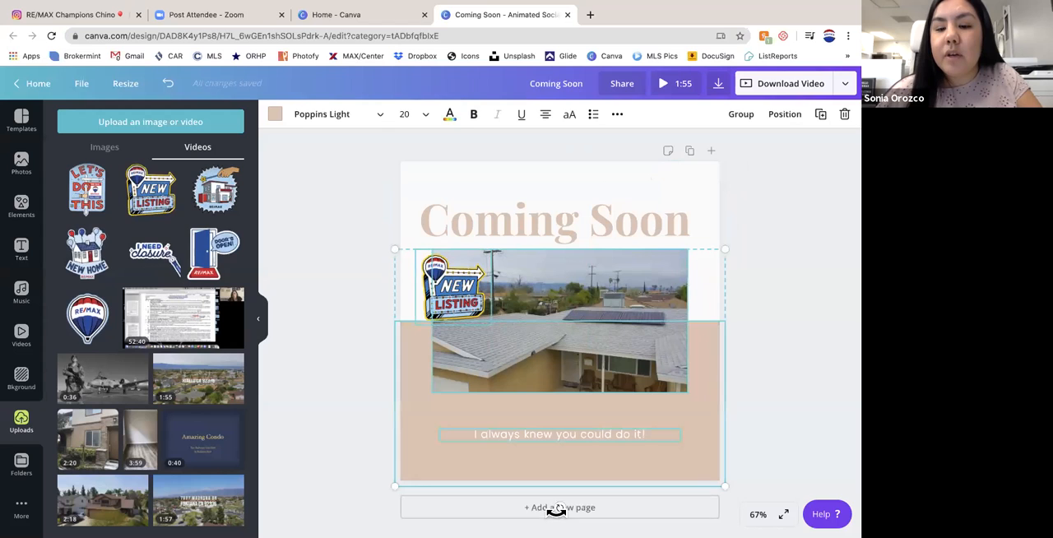
pyautogui.click(827, 382)
# - Add a blank second page and search the photo library for "computer"
pyautogui.click(642, 507)
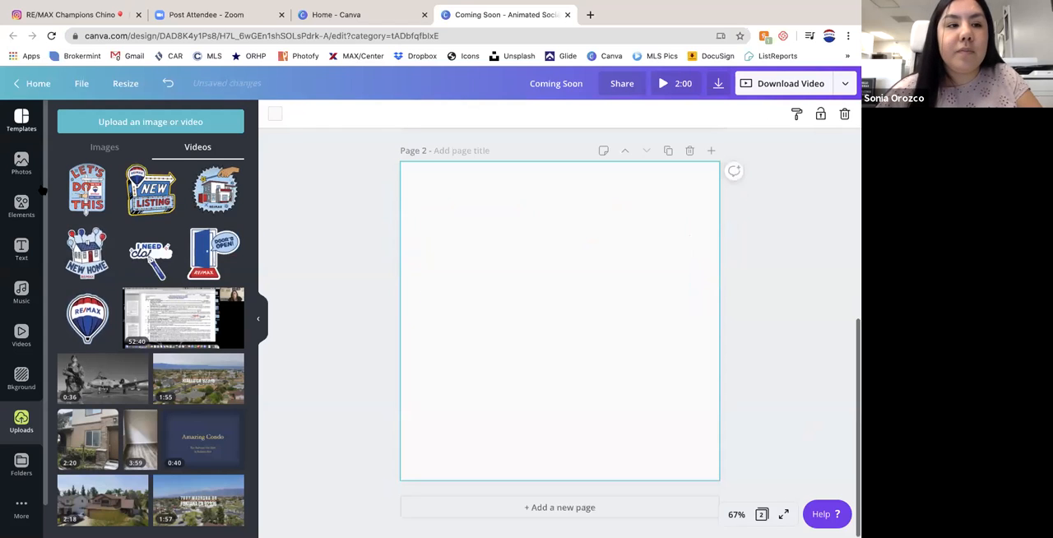
pyautogui.click(22, 163)
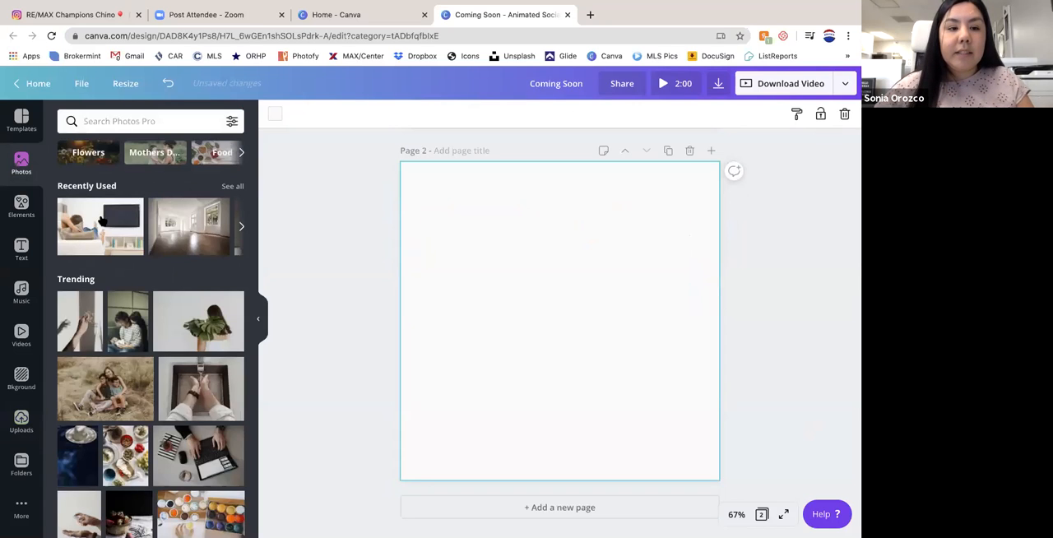
pyautogui.click(117, 123)
pyautogui.write('computer')
pyautogui.press('Return')
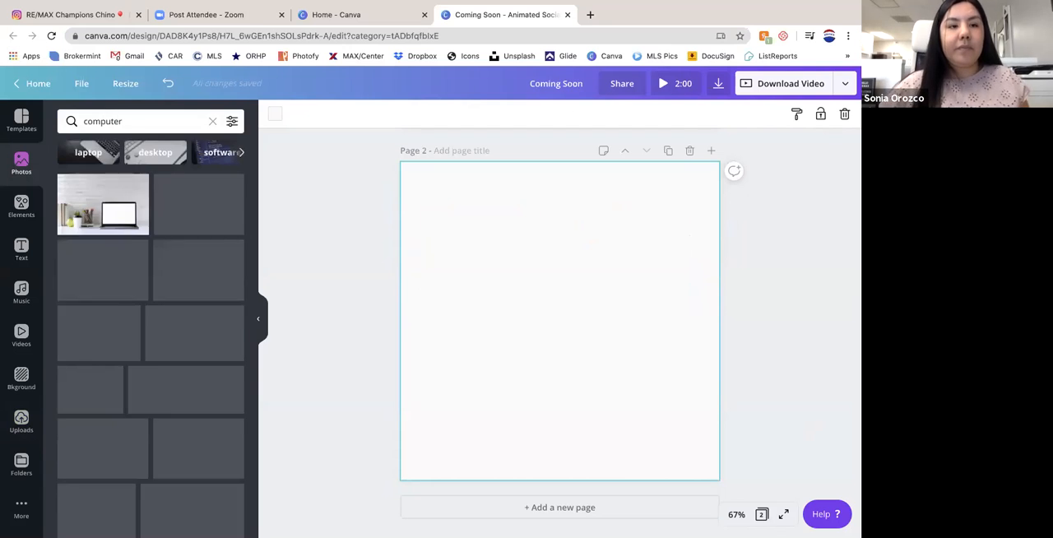
pyautogui.click(212, 329)
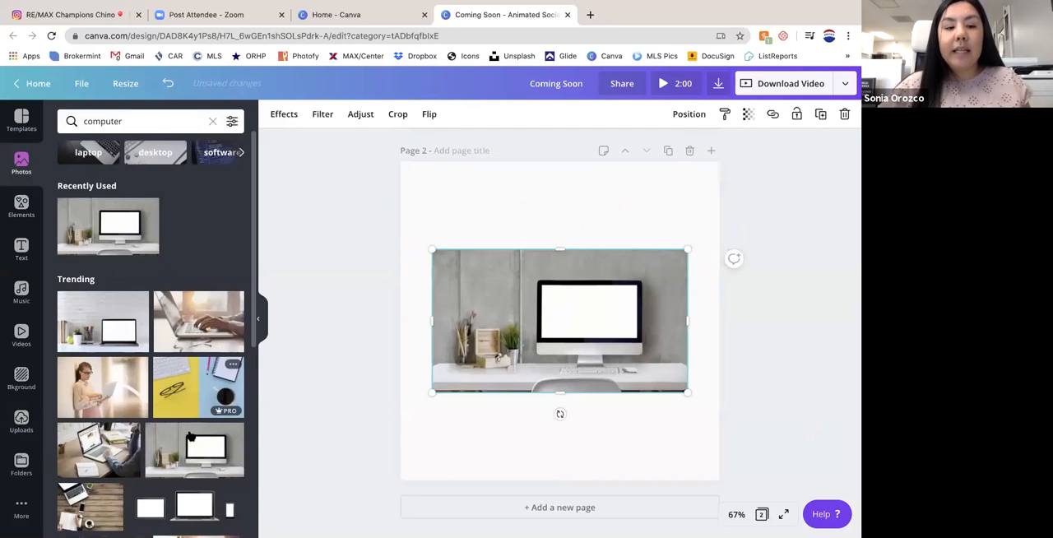
pyautogui.hotkey('ctrl', 'd')
pyautogui.press('Delete')
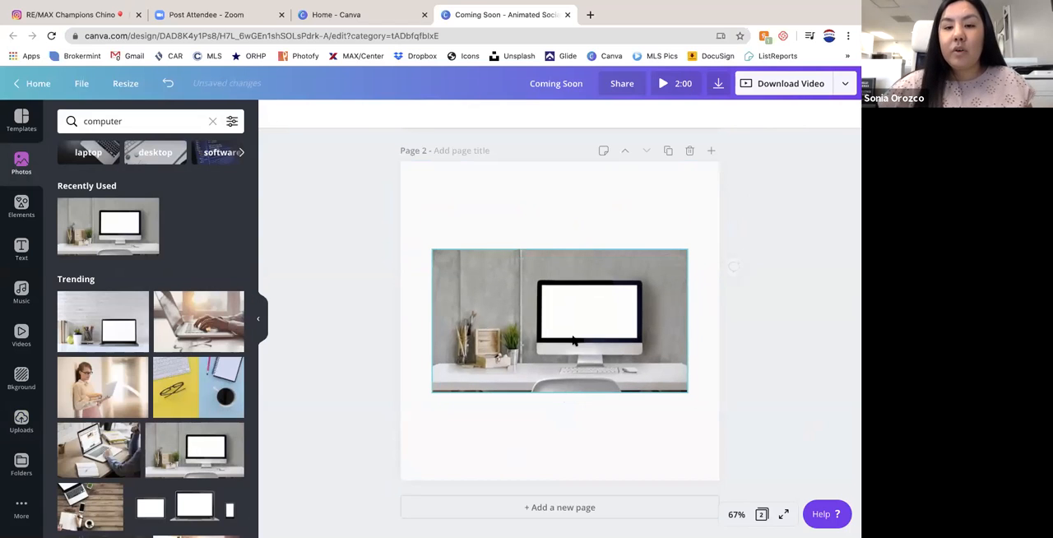
pyautogui.click(496, 307)
pyautogui.press('Delete')
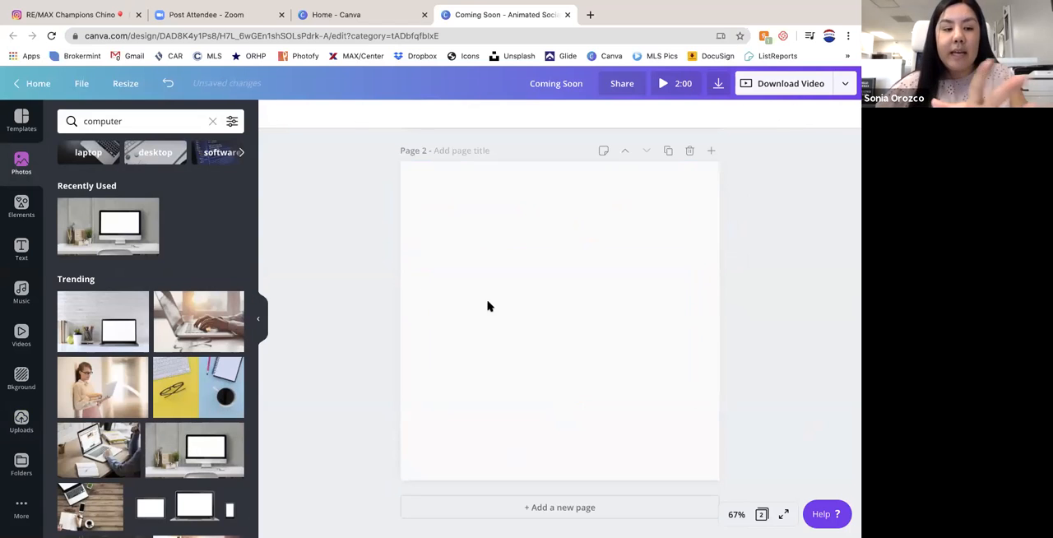
# - Fill page 2 with the recently used desktop computer photo against the grey wall and reposition its crop so the whole monitor shows
pyautogui.moveTo(136, 245); pyautogui.dragTo(421, 253)
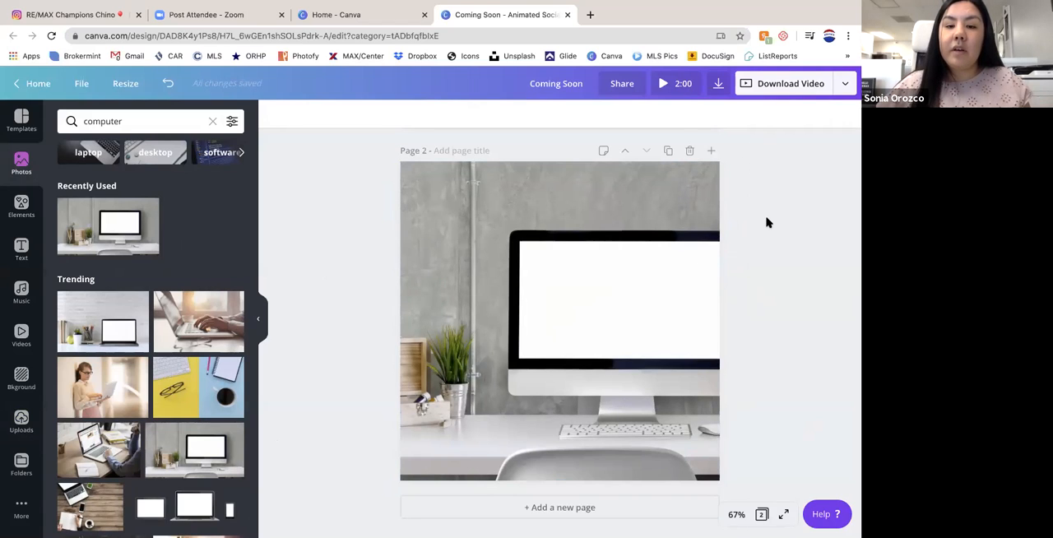
pyautogui.doubleClick(576, 262)
pyautogui.moveTo(585, 261); pyautogui.dragTo(701, 264)
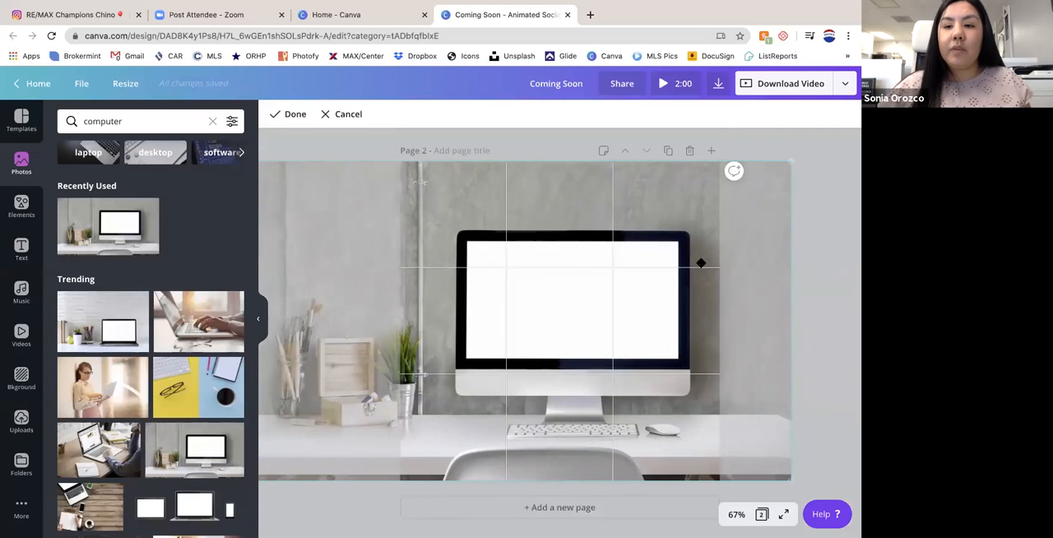
pyautogui.click(842, 245)
pyautogui.doubleClick(561, 235)
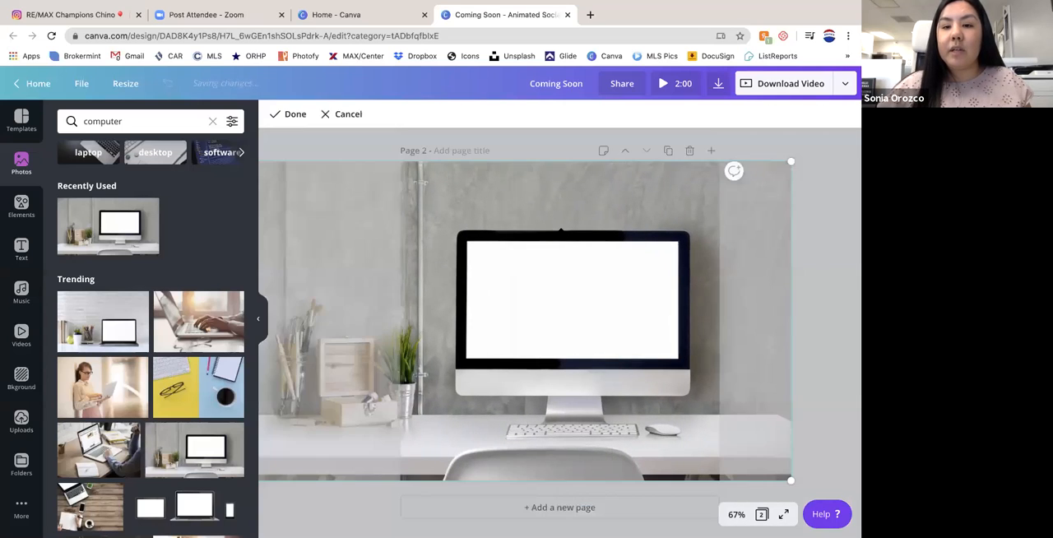
pyautogui.moveTo(478, 247); pyautogui.dragTo(502, 259)
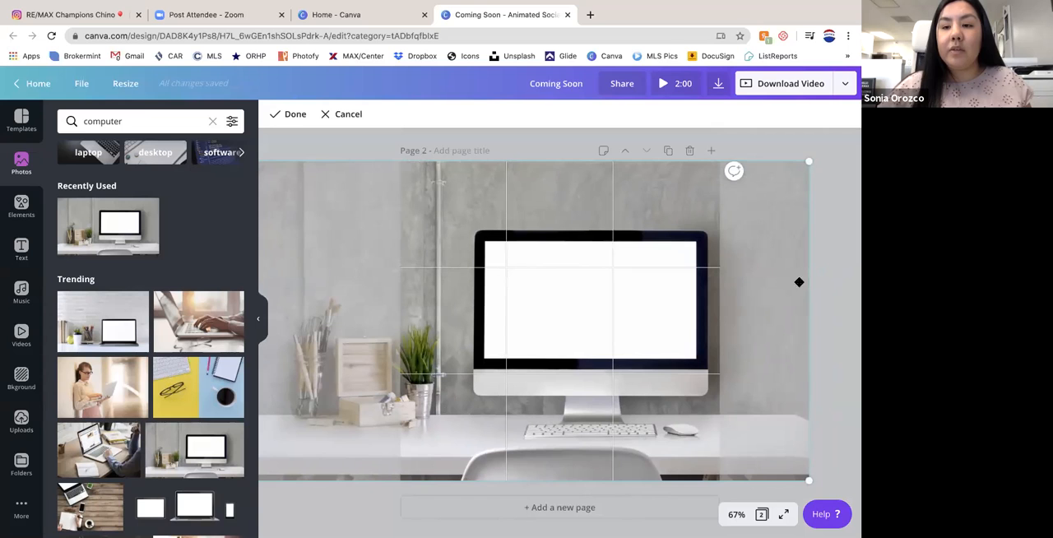
pyautogui.click(851, 272)
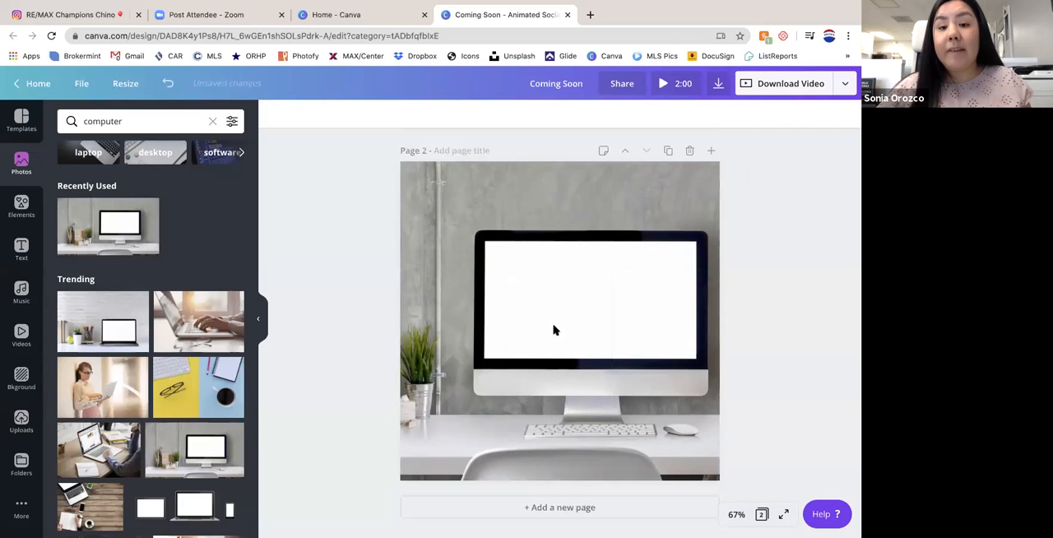
# - Replace the page 2 background with the photo of a blank-screen laptop on a wooden desk beneath clipped papers
pyautogui.scroll(-4, 144, 294)
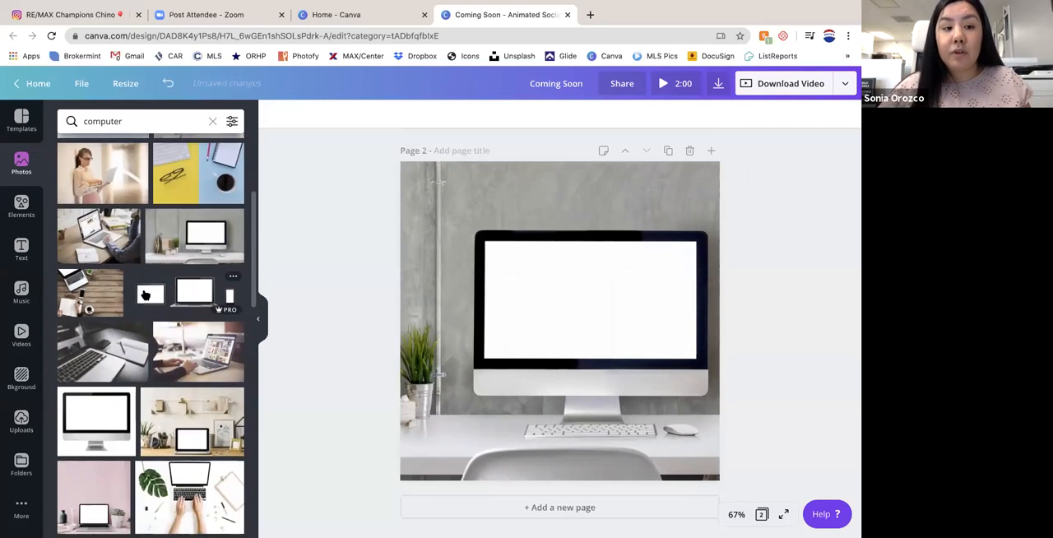
pyautogui.scroll(-2, 144, 294)
pyautogui.moveTo(163, 256); pyautogui.dragTo(402, 251)
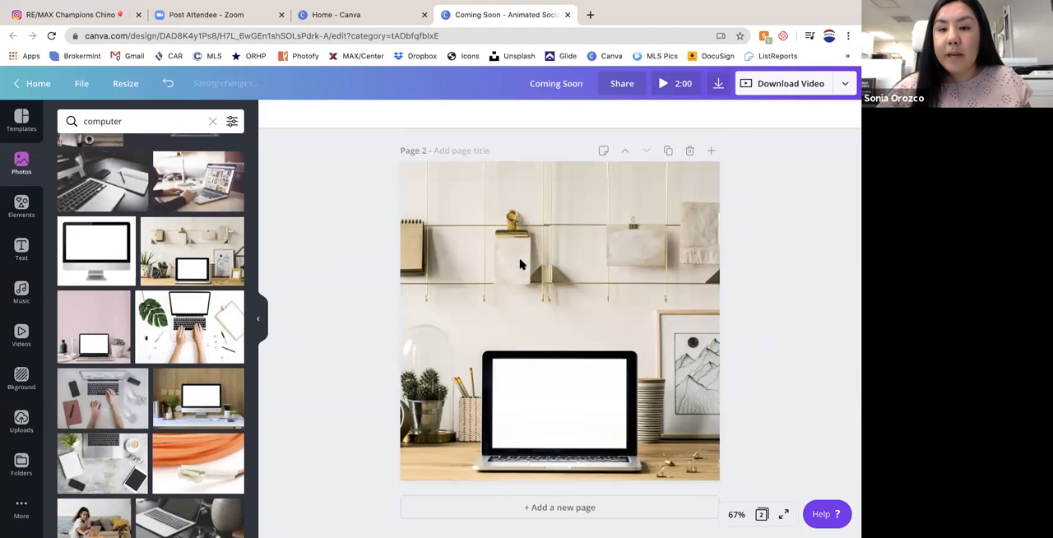
pyautogui.click(455, 35)
pyautogui.click(352, 181)
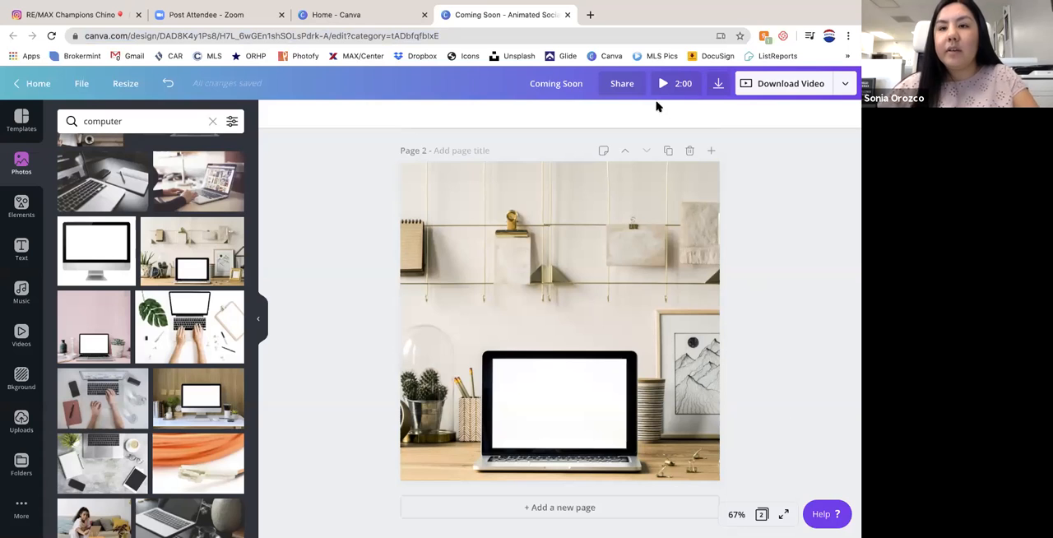
# - Recolor the "Coming Soon" heading on page 1 with the RE/MAX blue, lighten the shade, and shift the heading slightly upward
pyautogui.scroll(5, 737, 277)
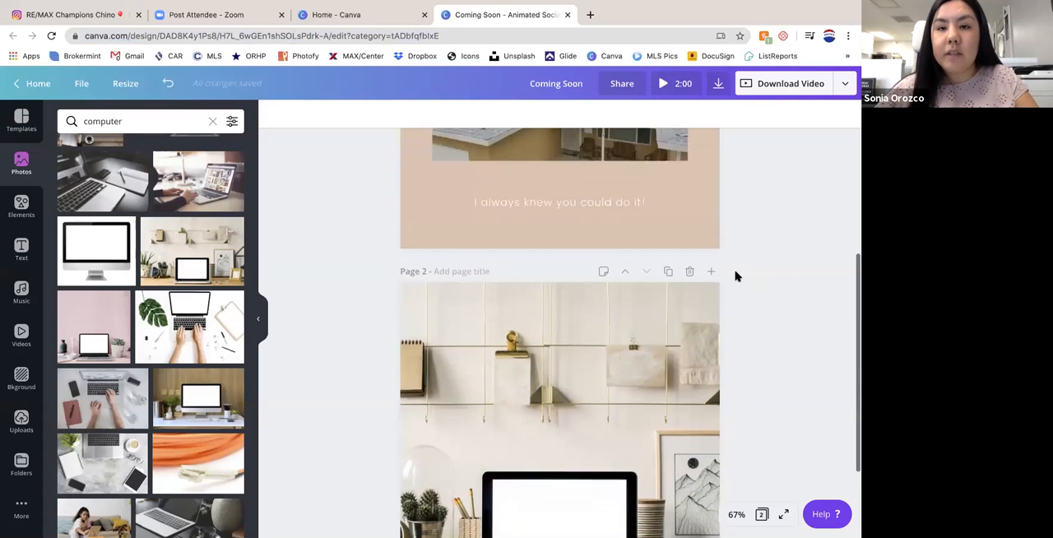
pyautogui.click(499, 212)
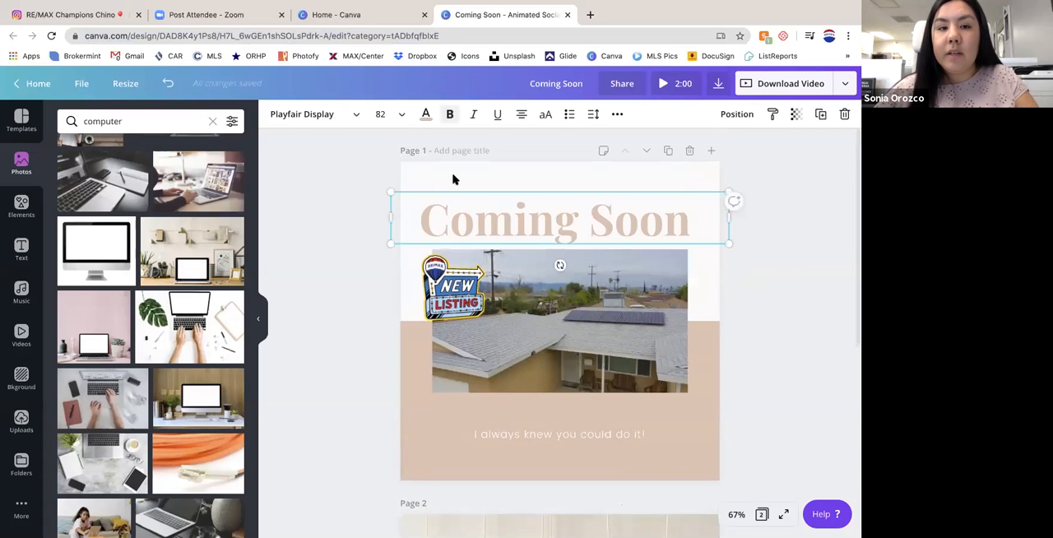
pyautogui.click(425, 114)
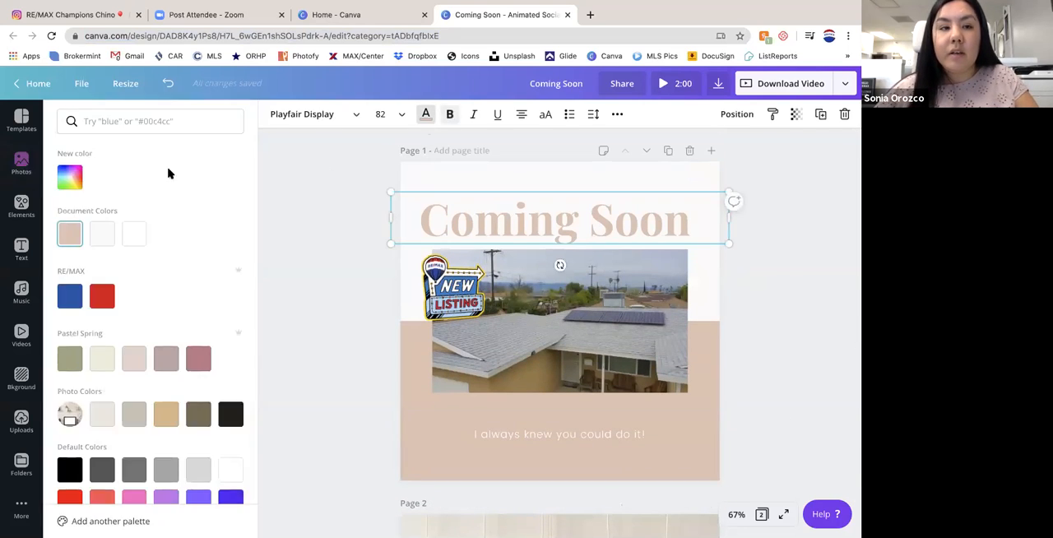
pyautogui.click(198, 360)
pyautogui.click(102, 296)
pyautogui.click(70, 296)
pyautogui.scroll(-1, 146, 420)
pyautogui.click(70, 148)
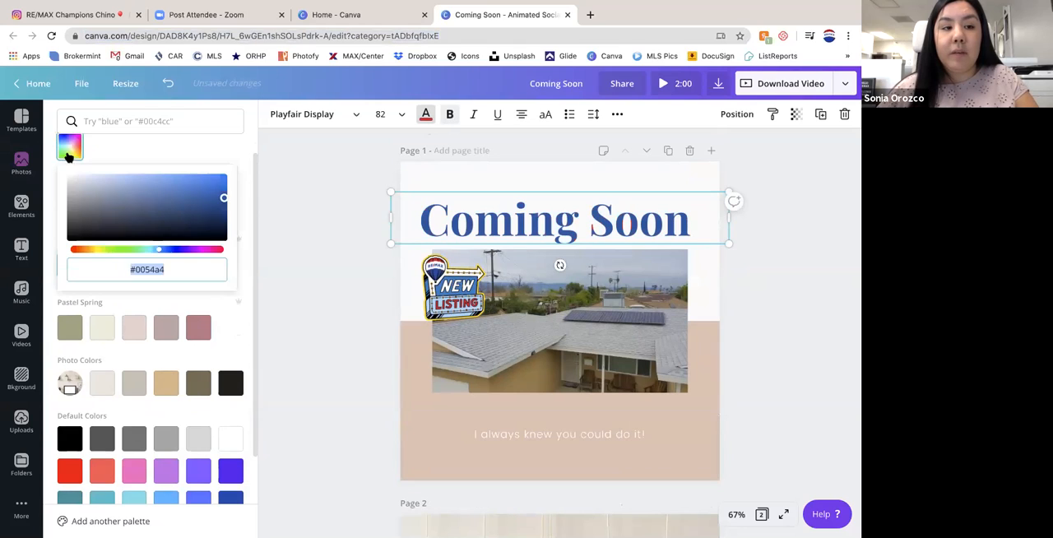
pyautogui.moveTo(221, 199); pyautogui.dragTo(197, 190)
pyautogui.click(607, 206)
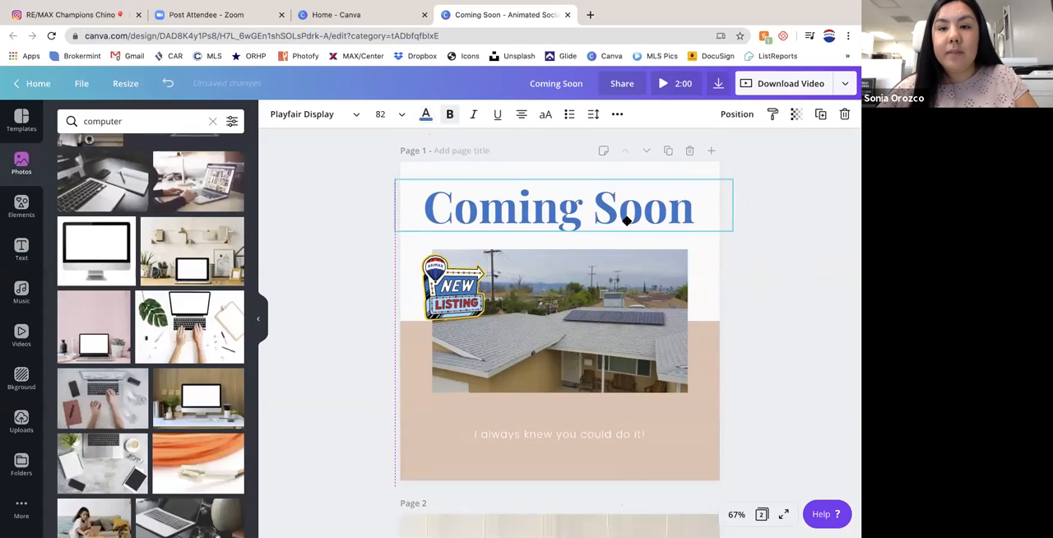
# - Replace the page 2 background with the photo of a blank desktop computer in front of a wood-panelled wall
pyautogui.scroll(-2, 828, 287)
pyautogui.scroll(-3, 830, 288)
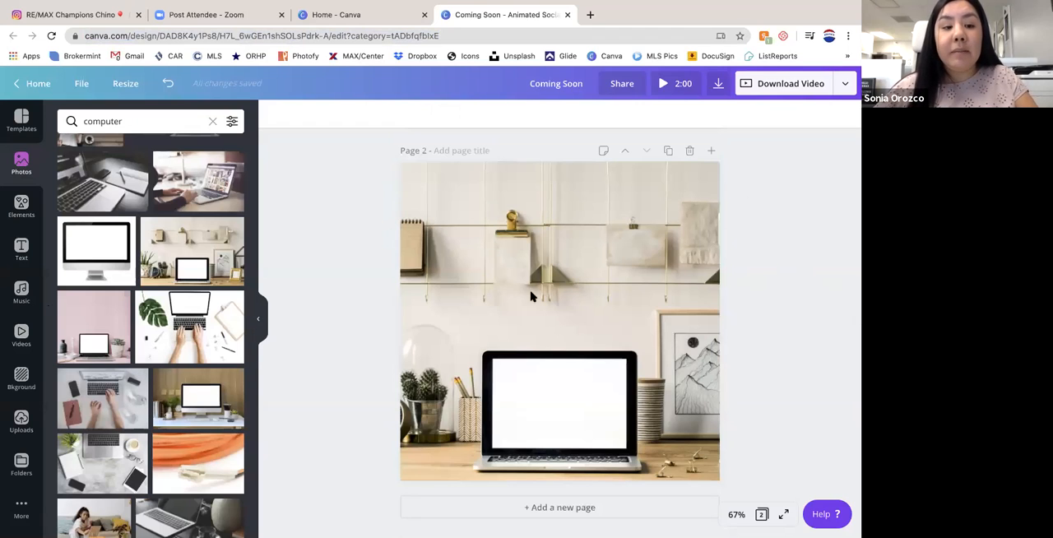
pyautogui.scroll(-3, 198, 329)
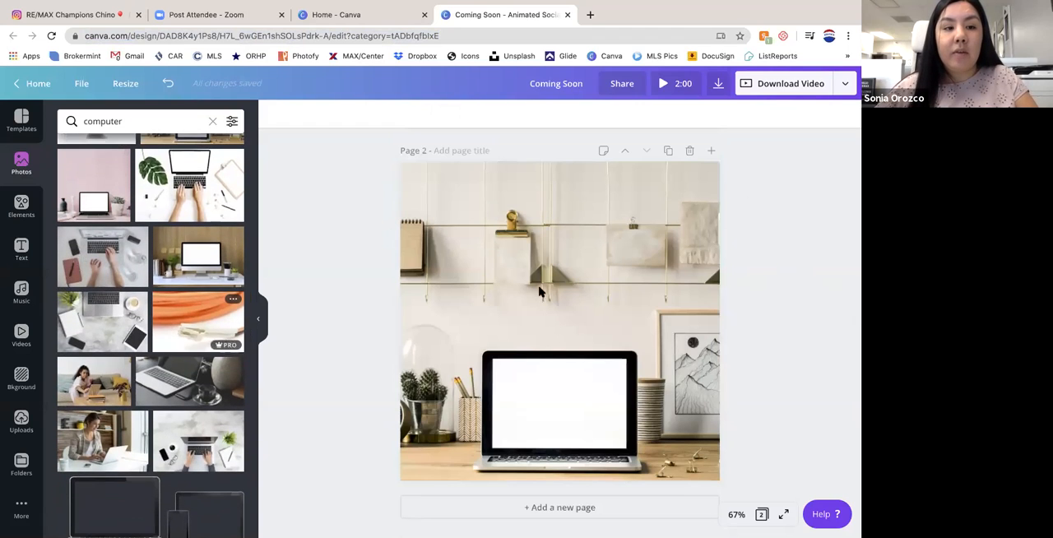
pyautogui.moveTo(198, 256); pyautogui.dragTo(576, 312)
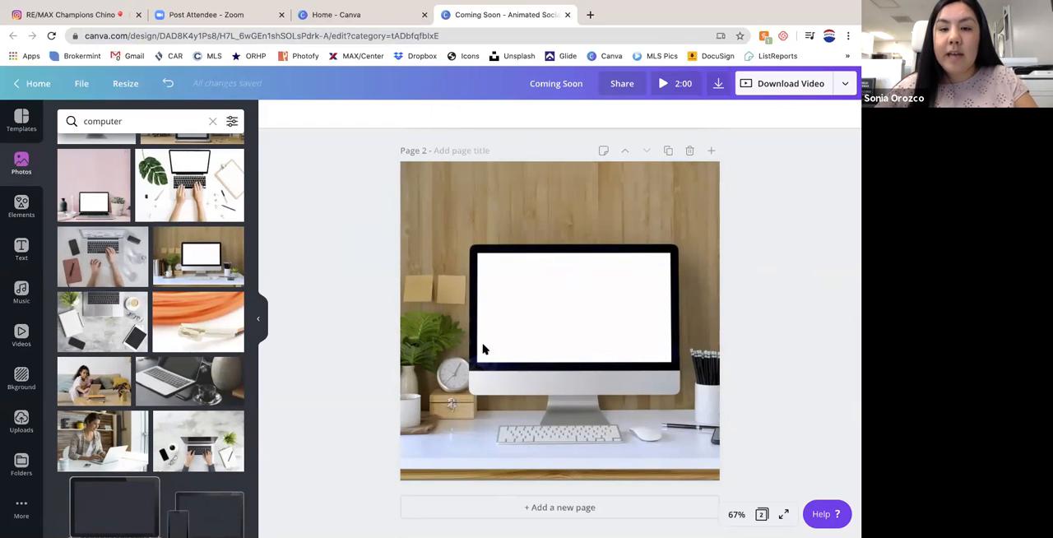
# - Look through the element categories, from grids, shapes, frames and stickers to the hand-drawn illustration collections
pyautogui.click(17, 206)
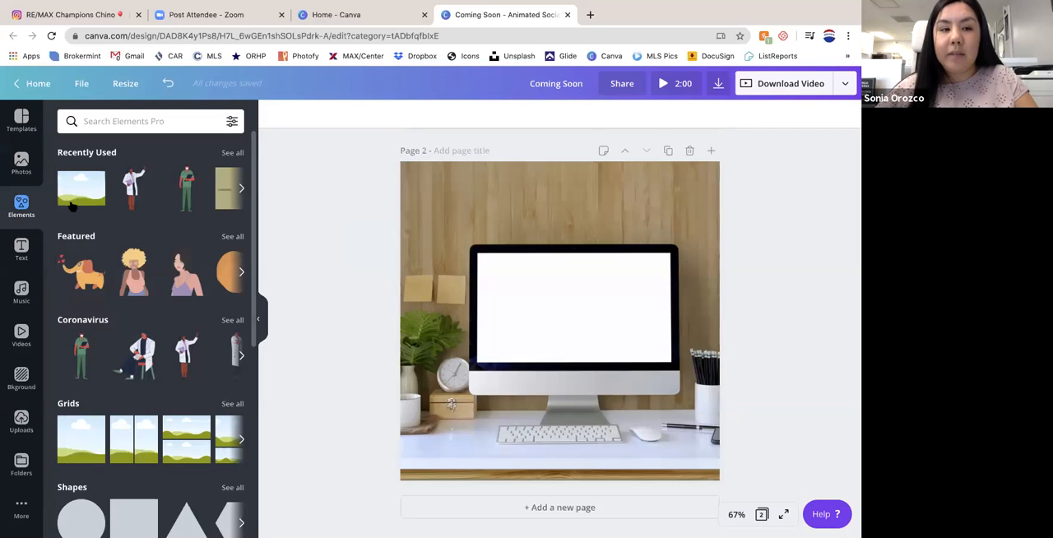
pyautogui.scroll(-1, 120, 336)
pyautogui.scroll(-3, 120, 336)
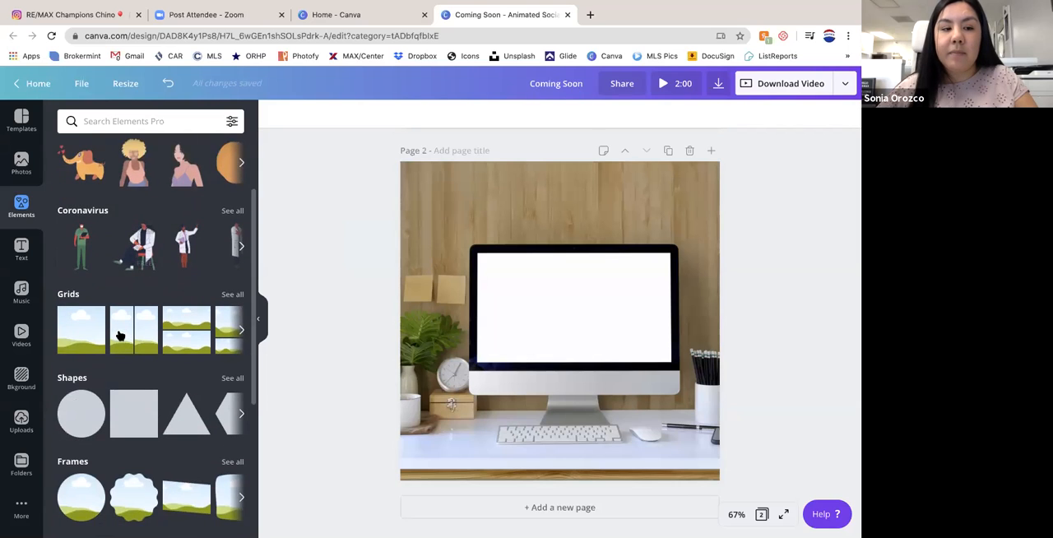
pyautogui.scroll(1, 118, 334)
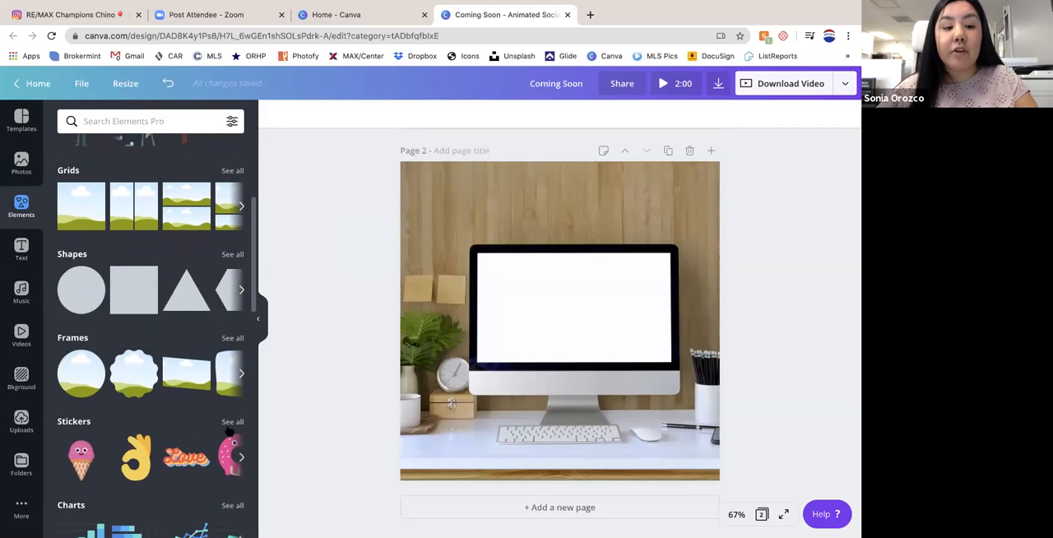
pyautogui.scroll(-3, 231, 434)
pyautogui.scroll(-2, 230, 431)
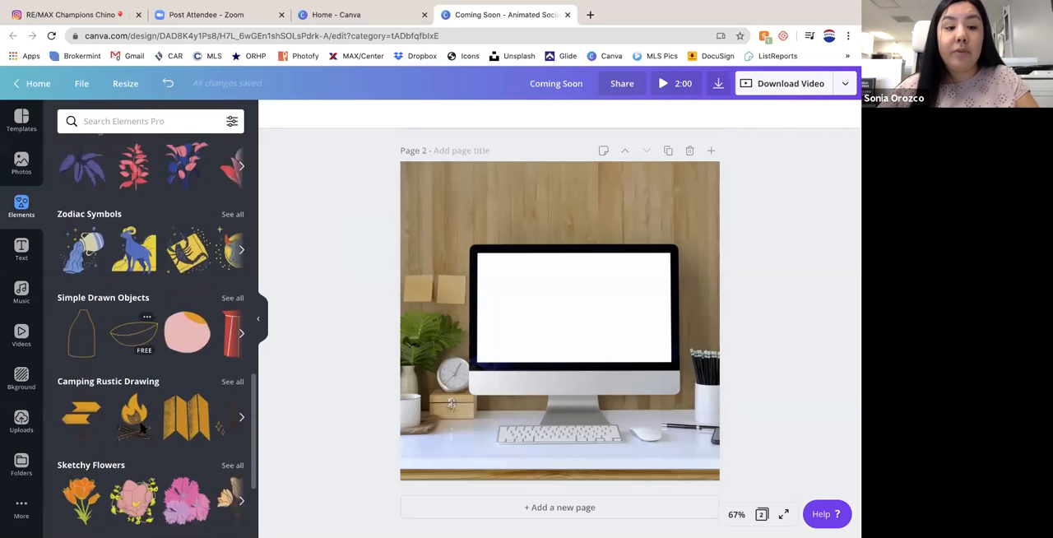
pyautogui.scroll(-8, 141, 428)
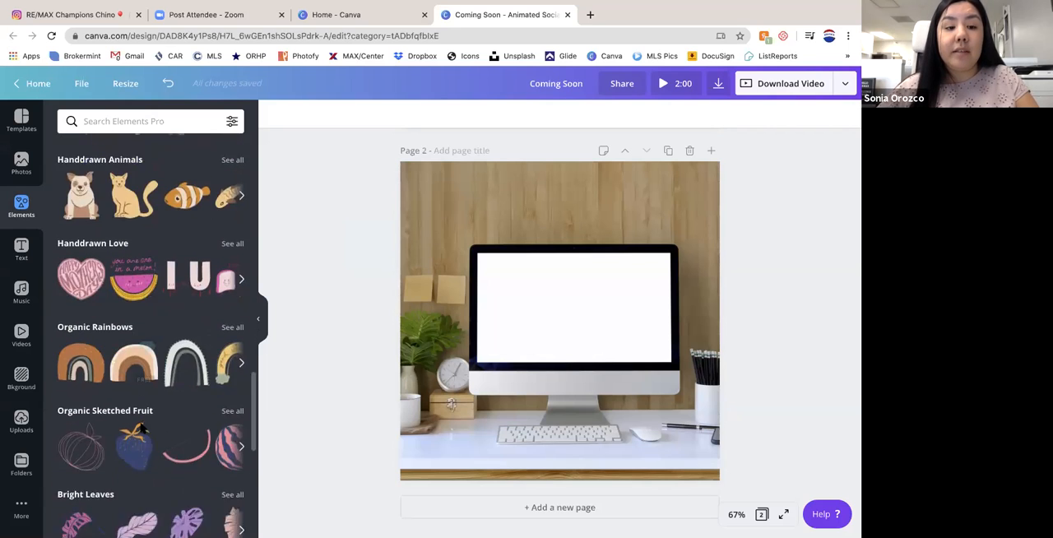
pyautogui.scroll(2, 142, 429)
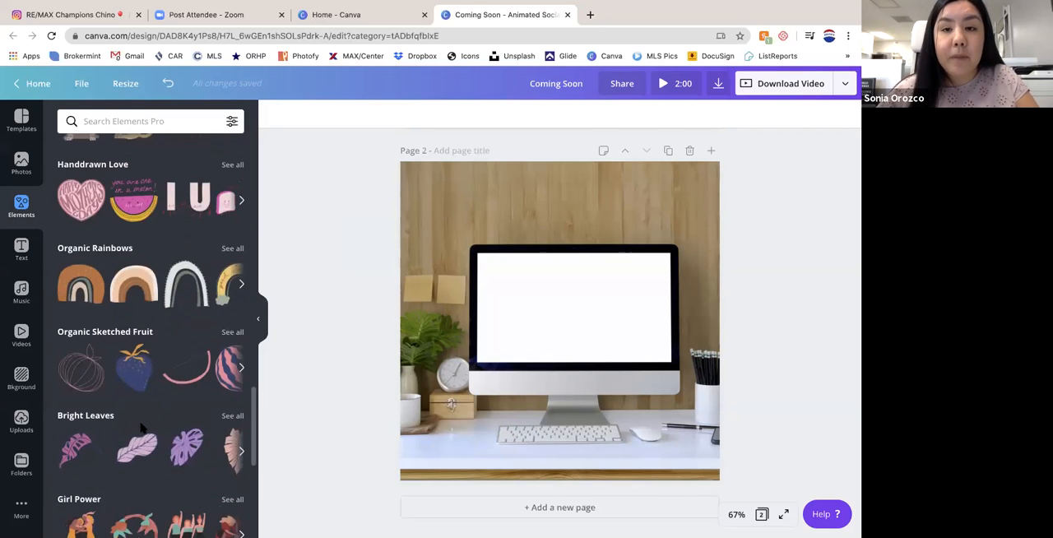
pyautogui.scroll(1, 141, 429)
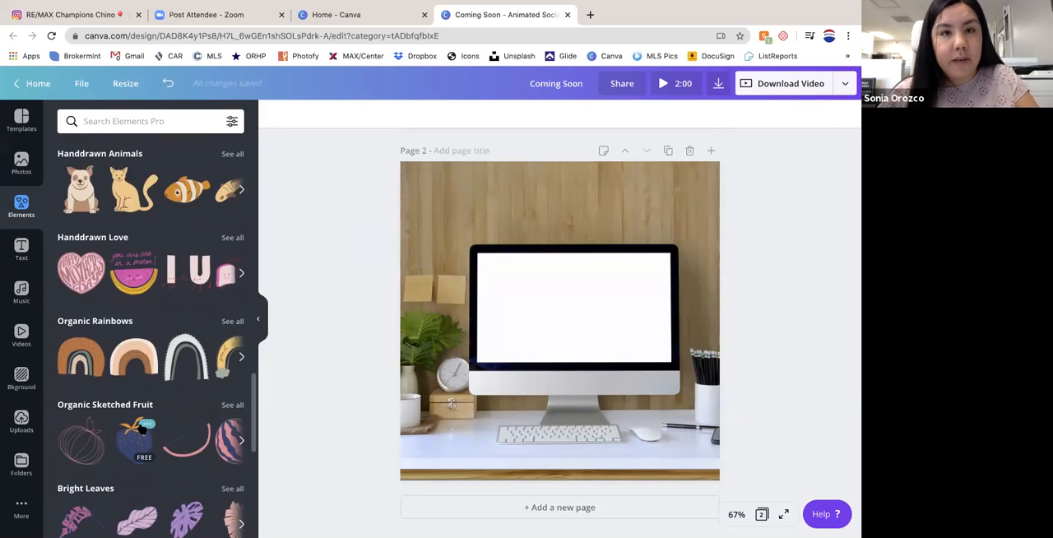
pyautogui.scroll(12, 142, 429)
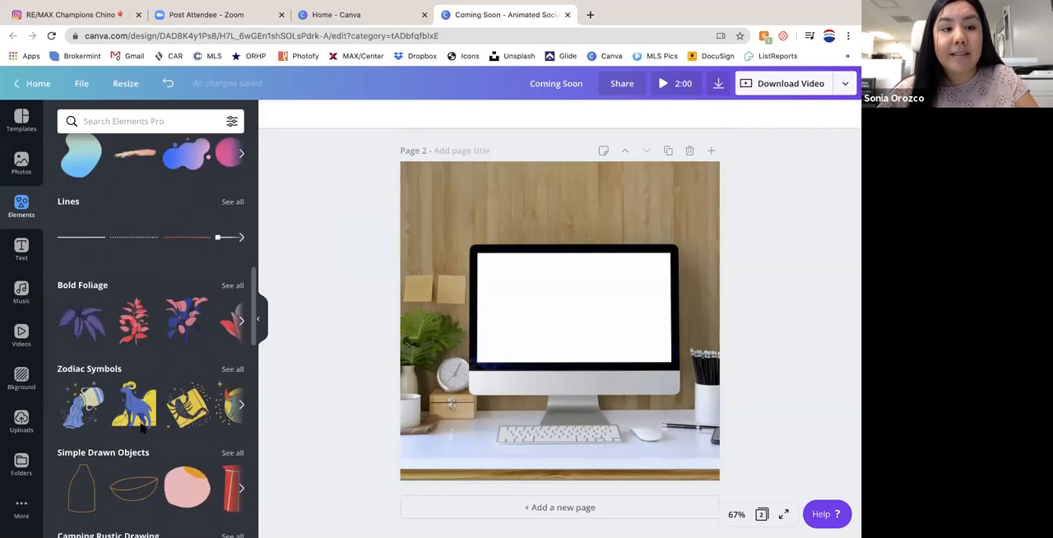
# - Add a single-image grid to page 2 and resize it to about 482 by 270 so it covers the computer's screen
pyautogui.scroll(15, 141, 429)
pyautogui.scroll(-1, 141, 429)
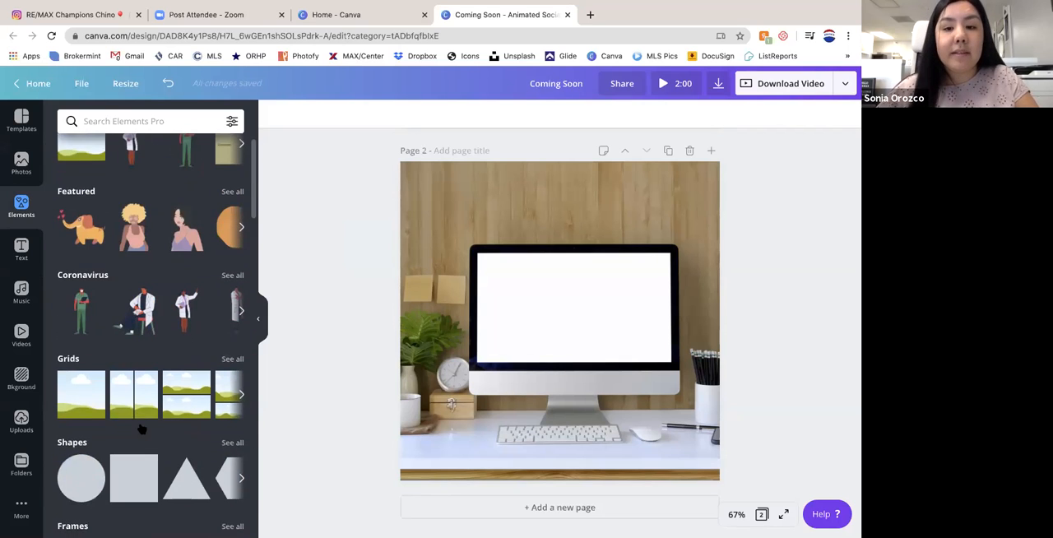
pyautogui.click(69, 387)
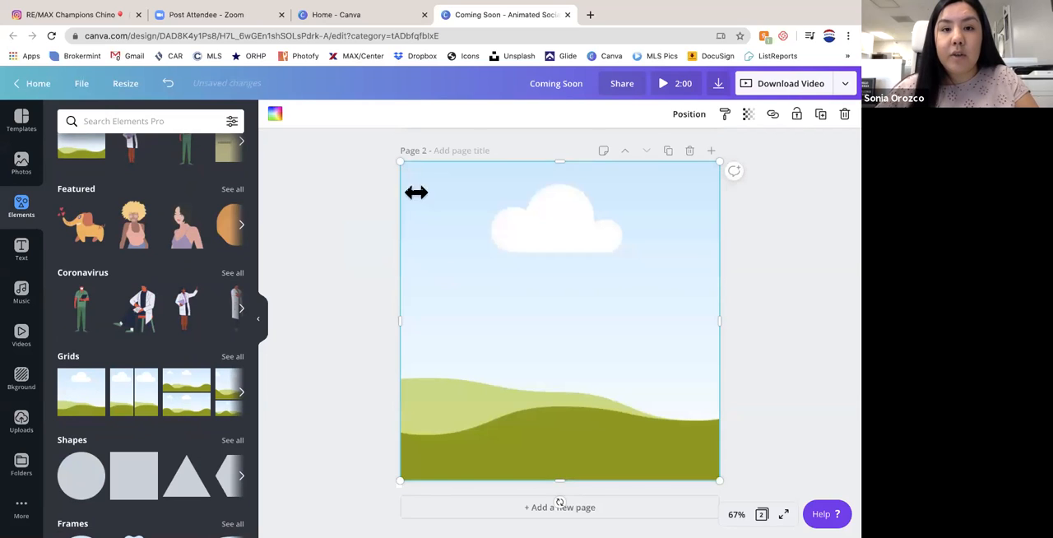
pyautogui.moveTo(402, 165); pyautogui.dragTo(476, 249)
pyautogui.moveTo(718, 478); pyautogui.dragTo(669, 362)
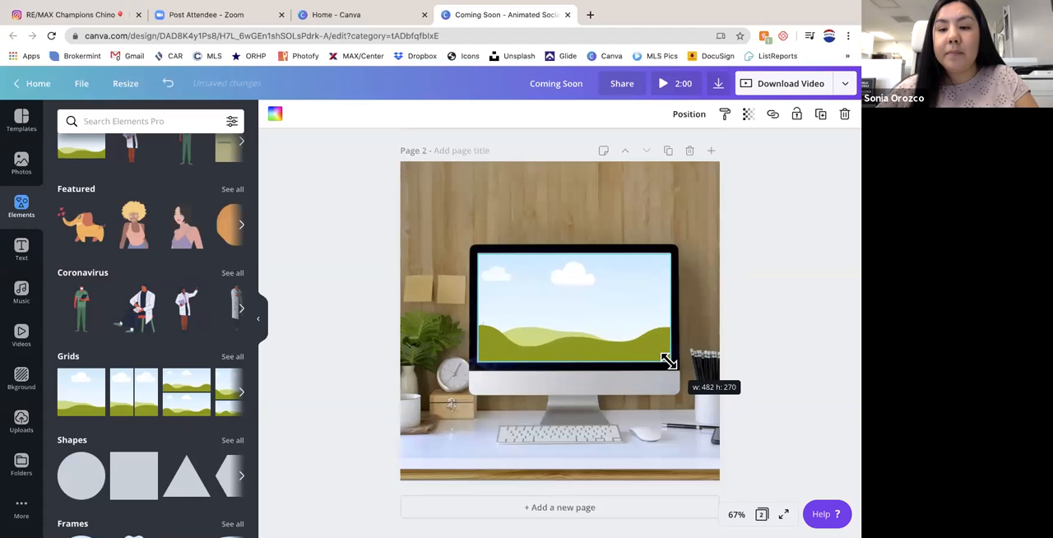
pyautogui.click(757, 305)
# - Fill the grid on the computer screen with the 0:06 stock Backgrounds video, and replace it with the 0:29 orange bokeh one
pyautogui.click(21, 418)
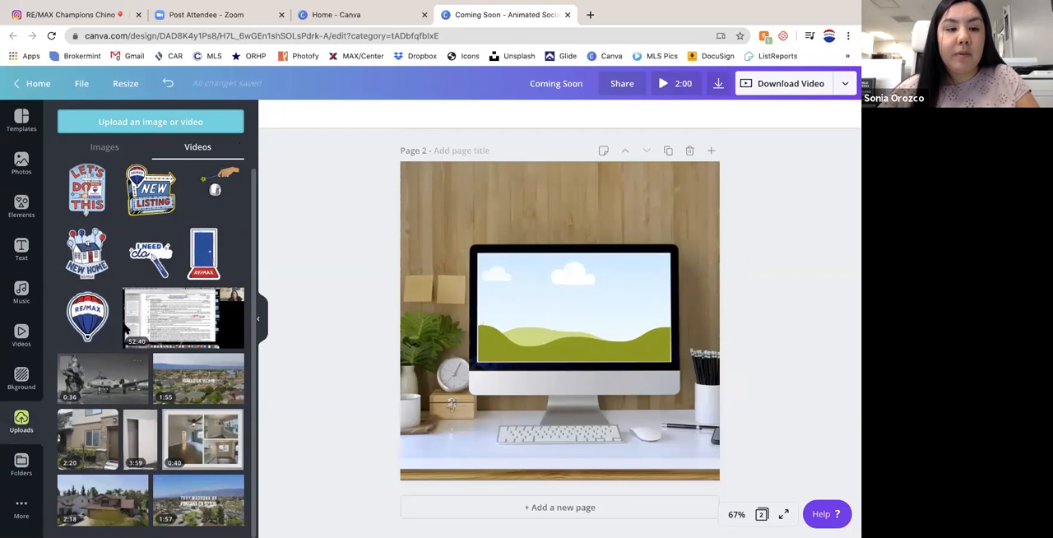
pyautogui.click(21, 334)
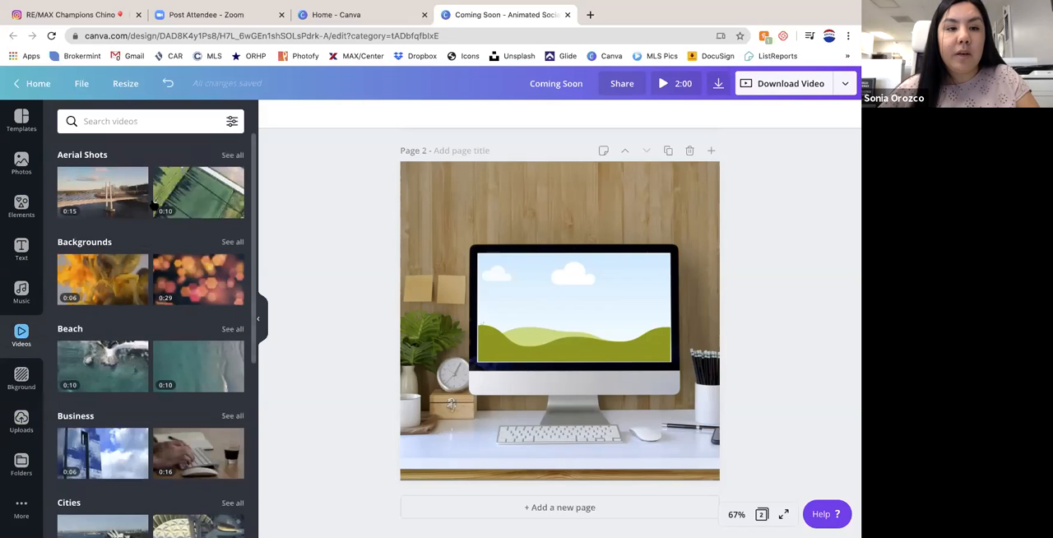
pyautogui.moveTo(93, 280); pyautogui.dragTo(547, 284)
pyautogui.moveTo(613, 297); pyautogui.dragTo(613, 301)
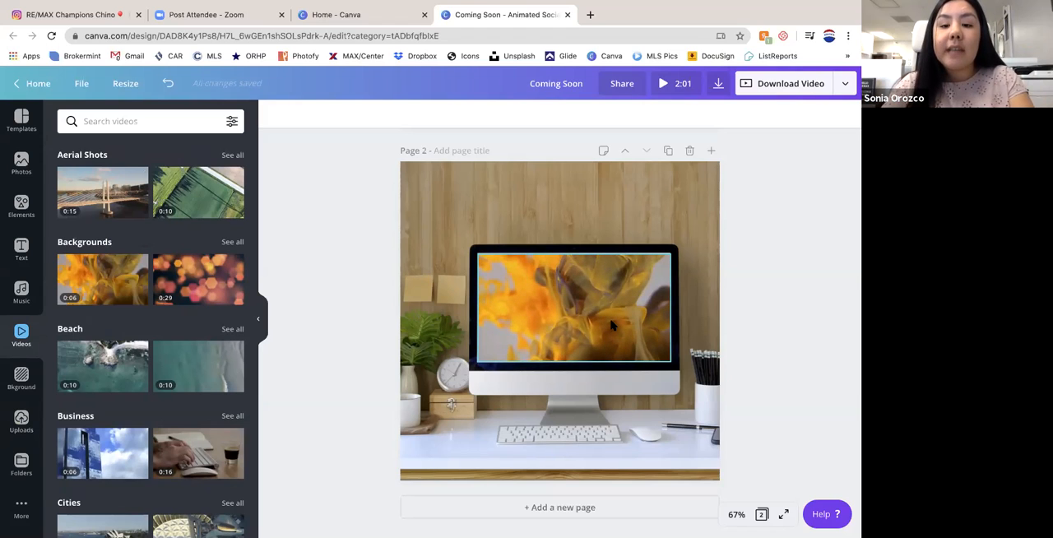
pyautogui.moveTo(198, 279); pyautogui.dragTo(618, 306)
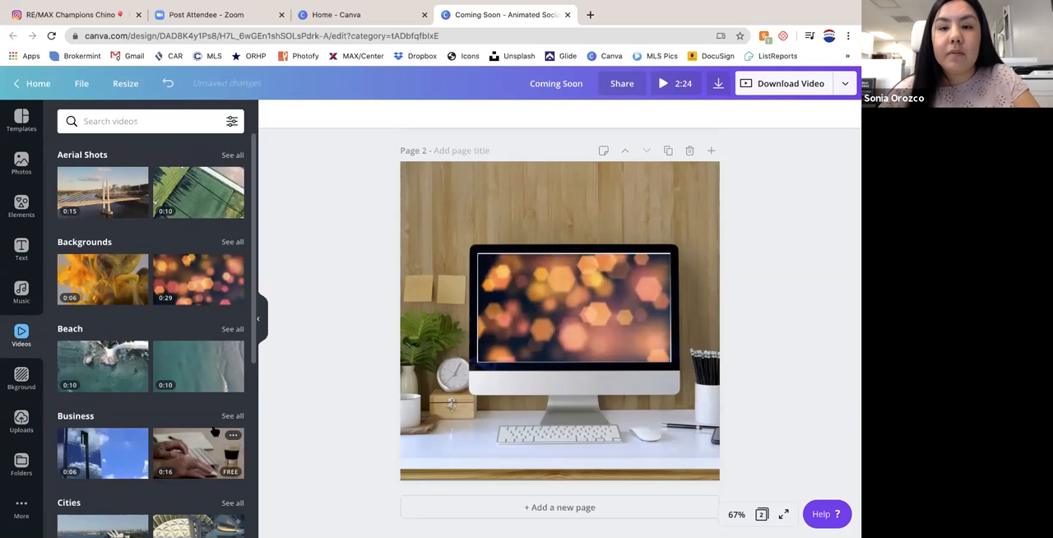
# - Fill the grid on the computer screen with the uploaded 1:55 aerial neighborhood video and pause its playback
pyautogui.click(22, 420)
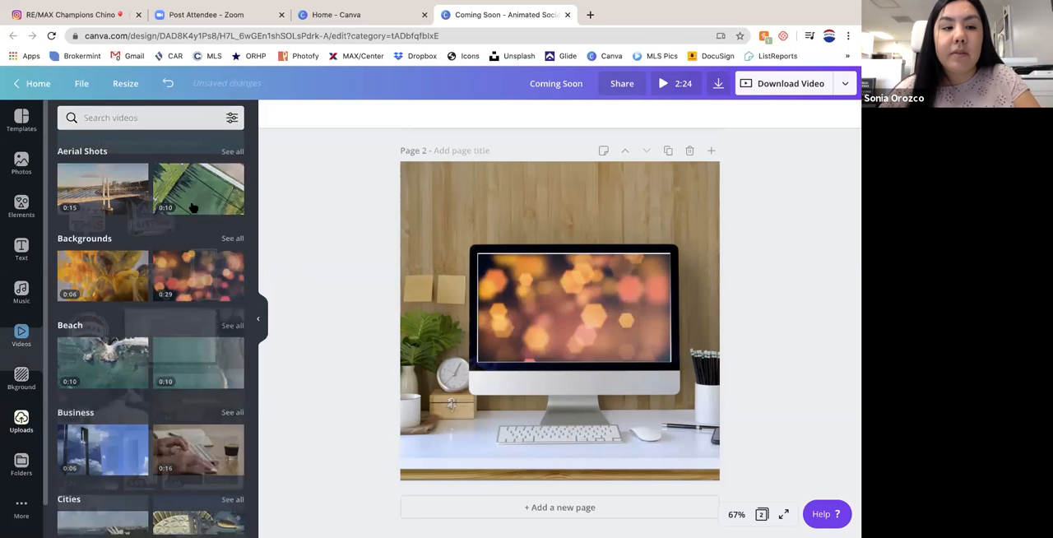
pyautogui.moveTo(198, 378); pyautogui.dragTo(576, 325)
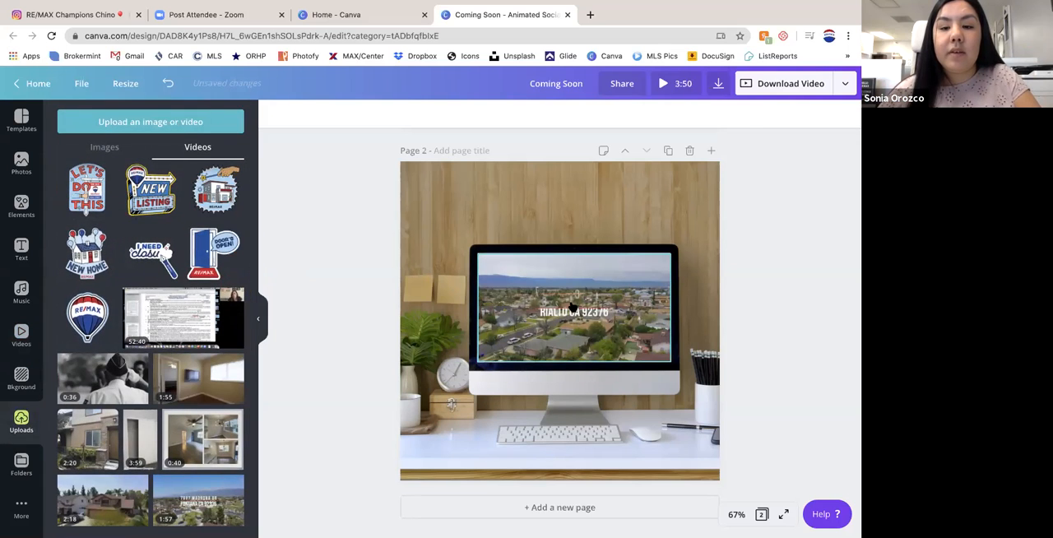
pyautogui.click(610, 346)
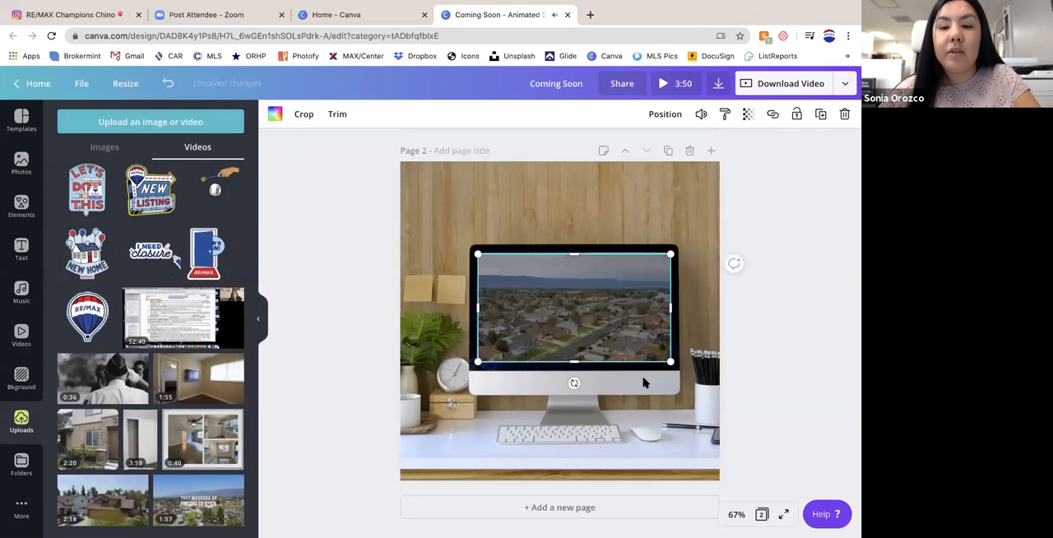
pyautogui.click(575, 308)
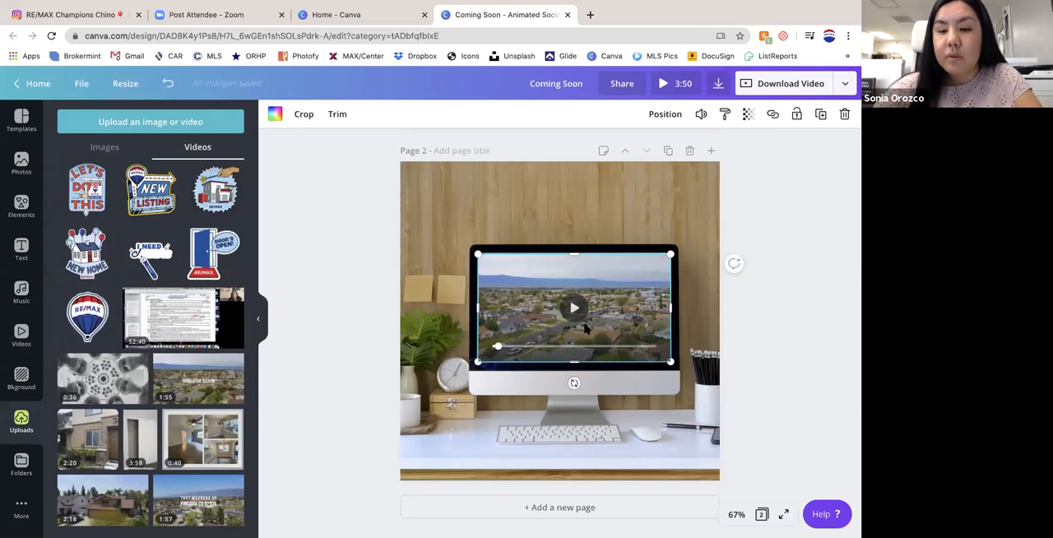
# - Replace the video in the computer screen's grid with the uploaded 0:40 Amazing Condo video, adjust the grid's edges and play the video
pyautogui.press('Delete')
pyautogui.moveTo(204, 439); pyautogui.dragTo(564, 298)
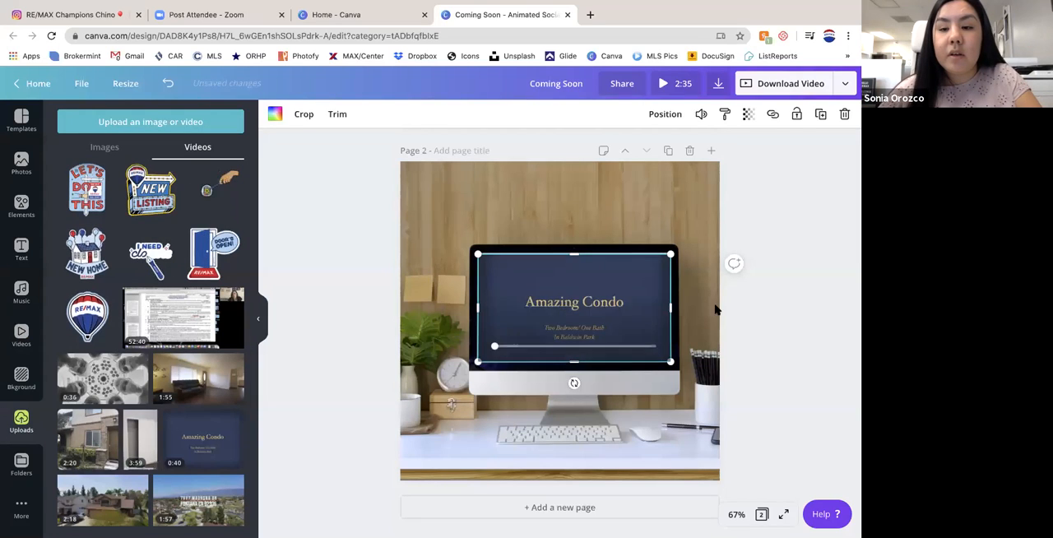
pyautogui.moveTo(579, 316)
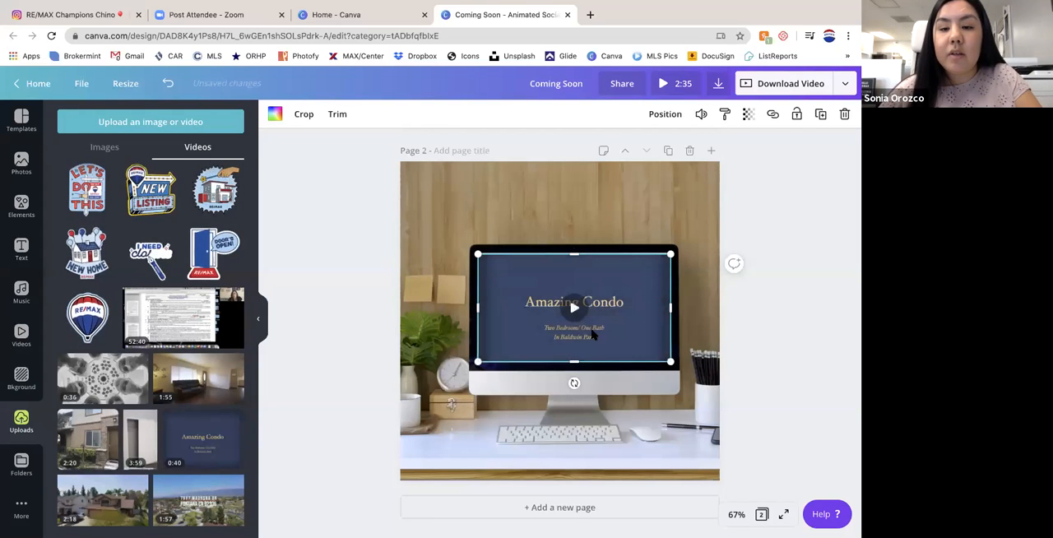
pyautogui.moveTo(672, 308)
pyautogui.mouseDown()
pyautogui.moveTo(660, 308)
pyautogui.moveTo(671, 306)
pyautogui.mouseUp()
pyautogui.moveTo(671, 251)
pyautogui.mouseDown()
pyautogui.moveTo(655, 260)
pyautogui.moveTo(666, 251)
pyautogui.mouseUp()
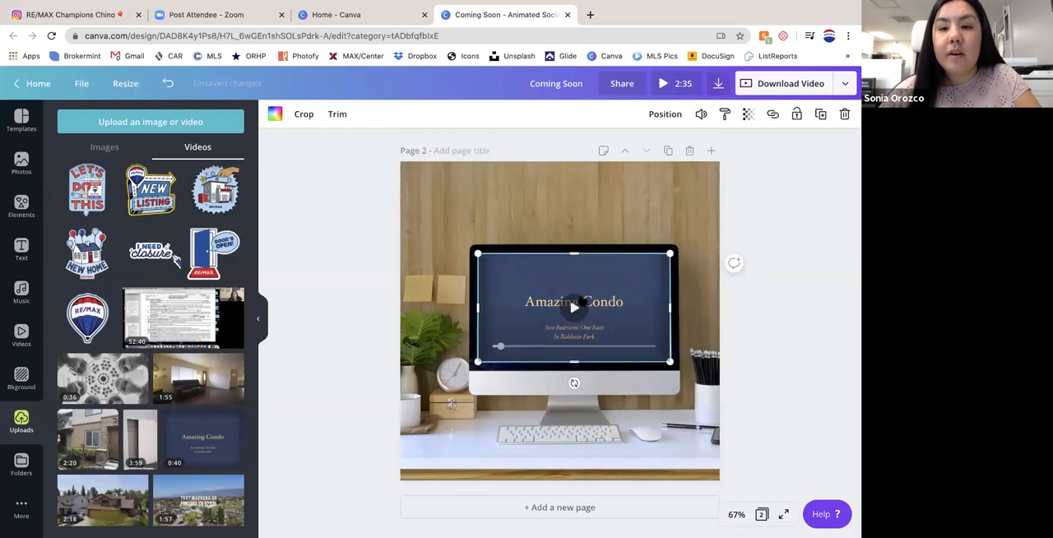
pyautogui.click(575, 307)
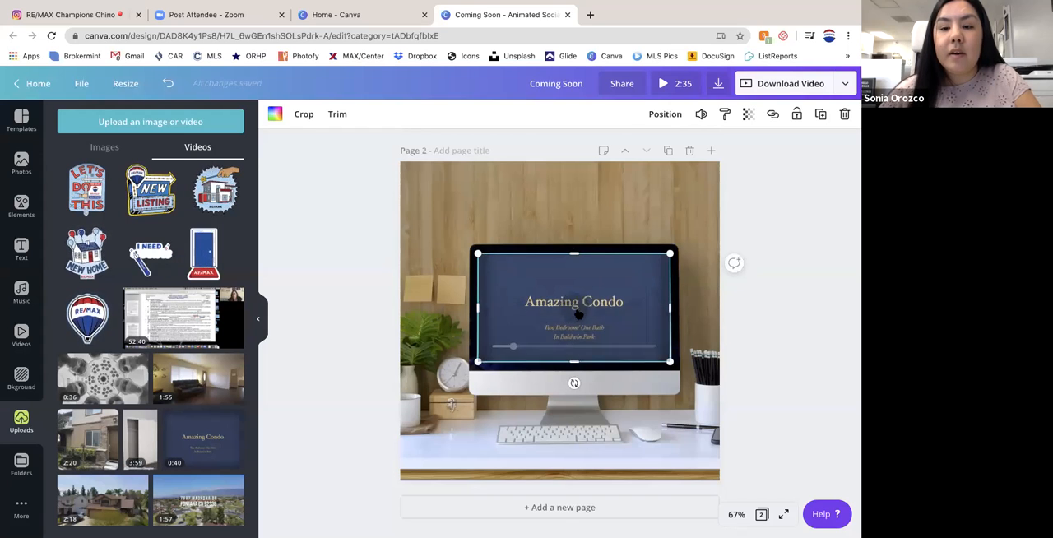
pyautogui.moveTo(667, 308); pyautogui.dragTo(435, 35)
pyautogui.click(410, 17)
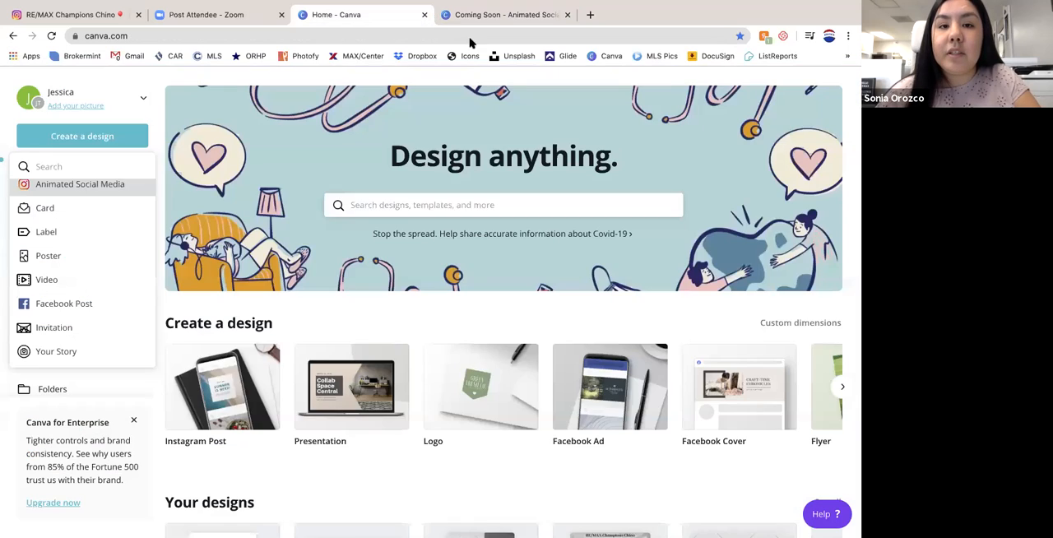
pyautogui.click(544, 14)
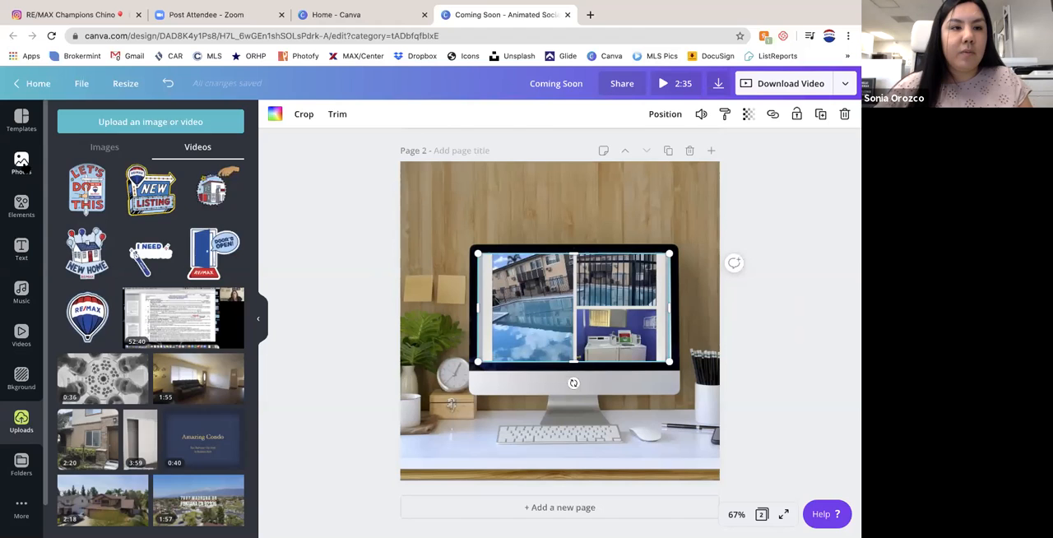
# - Try out the stock photo of a laptop against a pink wall on page 2, enlarging and moving it, and delete it
pyautogui.click(21, 163)
pyautogui.click(93, 188)
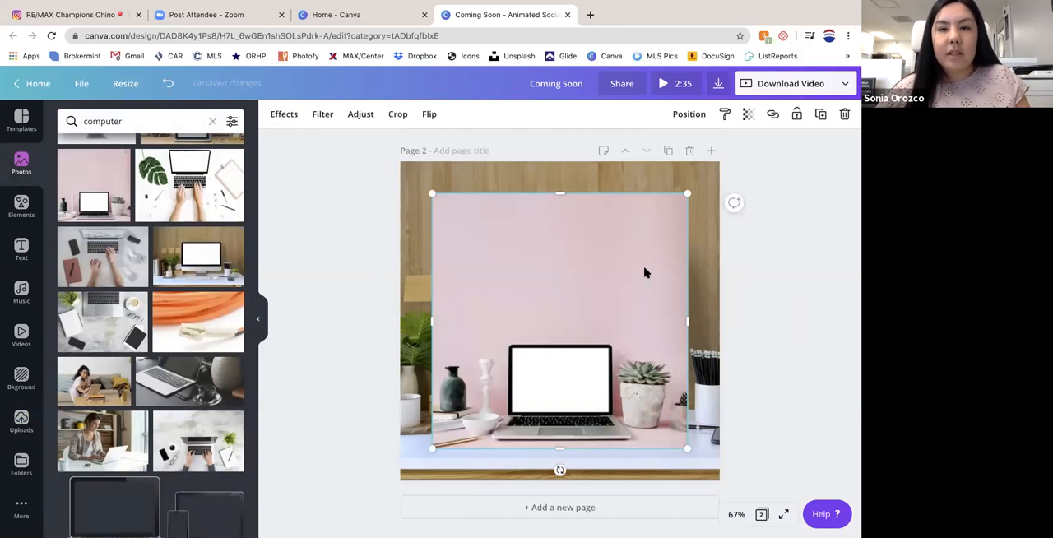
pyautogui.moveTo(654, 205); pyautogui.dragTo(609, 237)
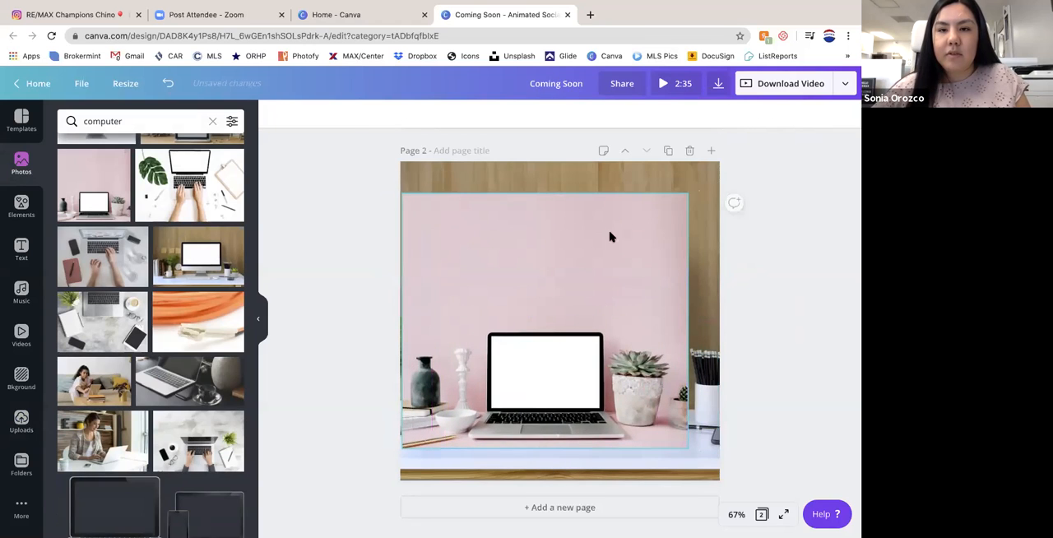
pyautogui.click(686, 199)
pyautogui.moveTo(684, 195); pyautogui.dragTo(531, 354)
pyautogui.press('Delete')
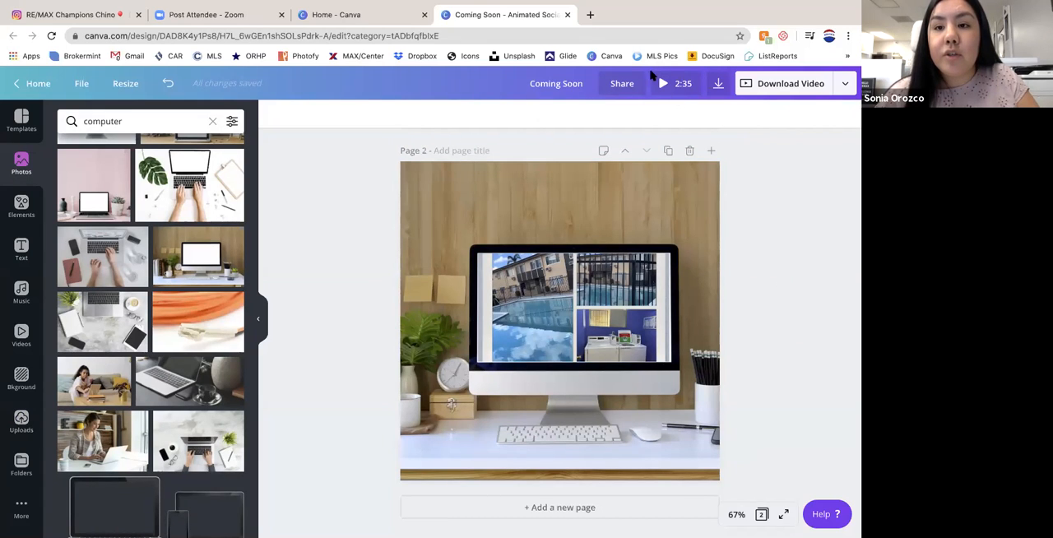
# - Delete the video grid from the computer's screen on page 2
pyautogui.click(601, 303)
pyautogui.press('Delete')
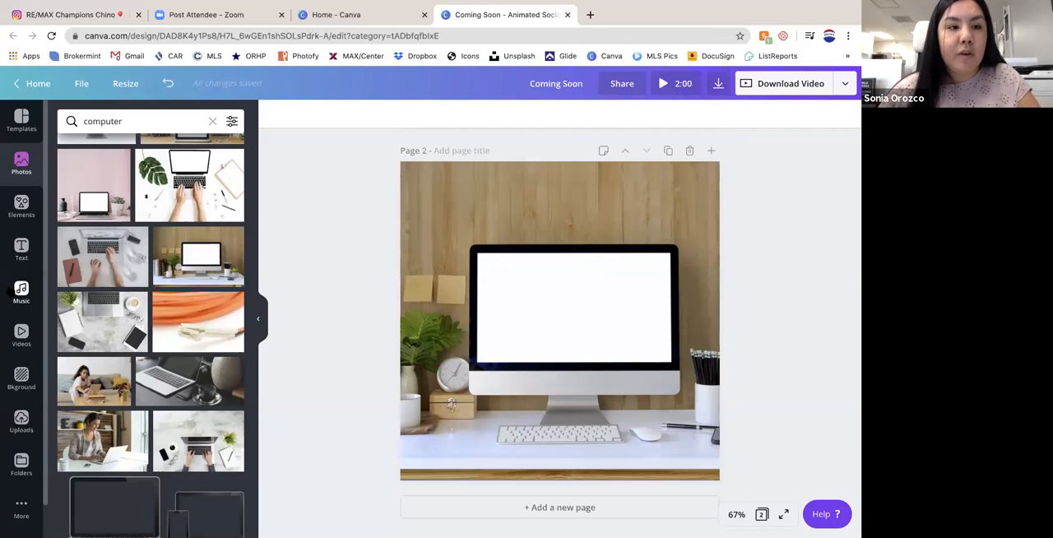
# - Try to fit the uploaded photo of a couple beside a Christmas tree onto the computer's screen without a grid, and delete it
pyautogui.click(21, 206)
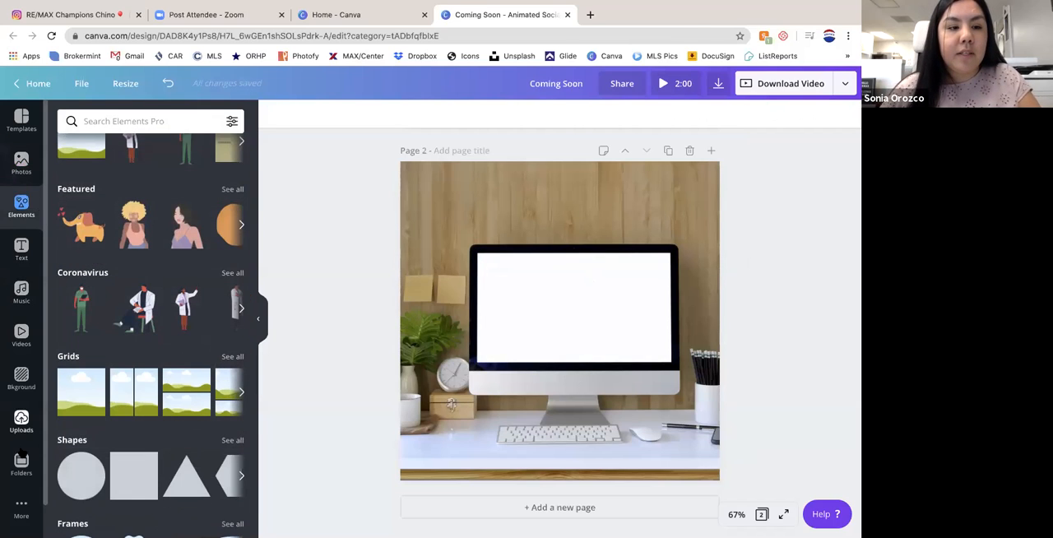
pyautogui.click(22, 420)
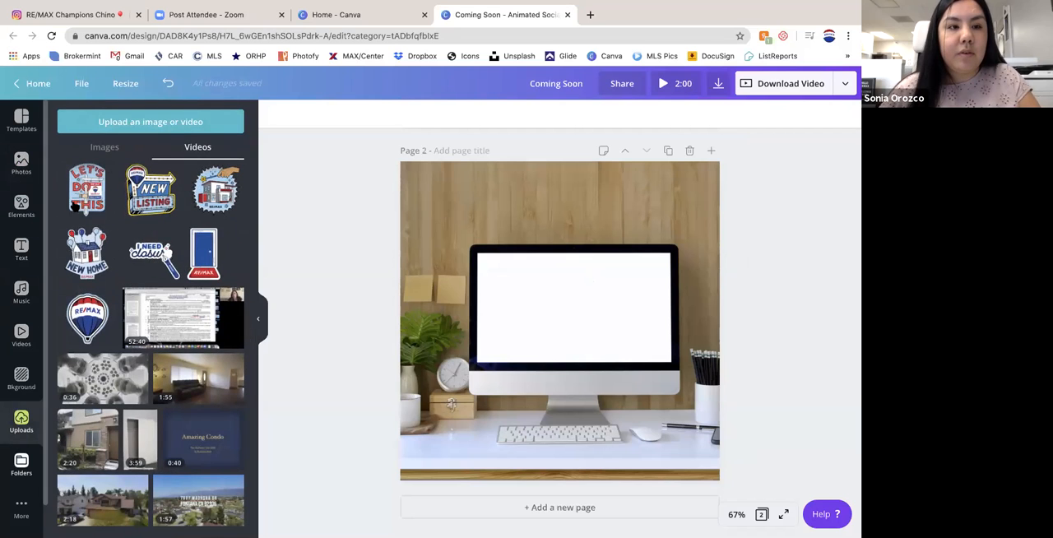
pyautogui.click(101, 149)
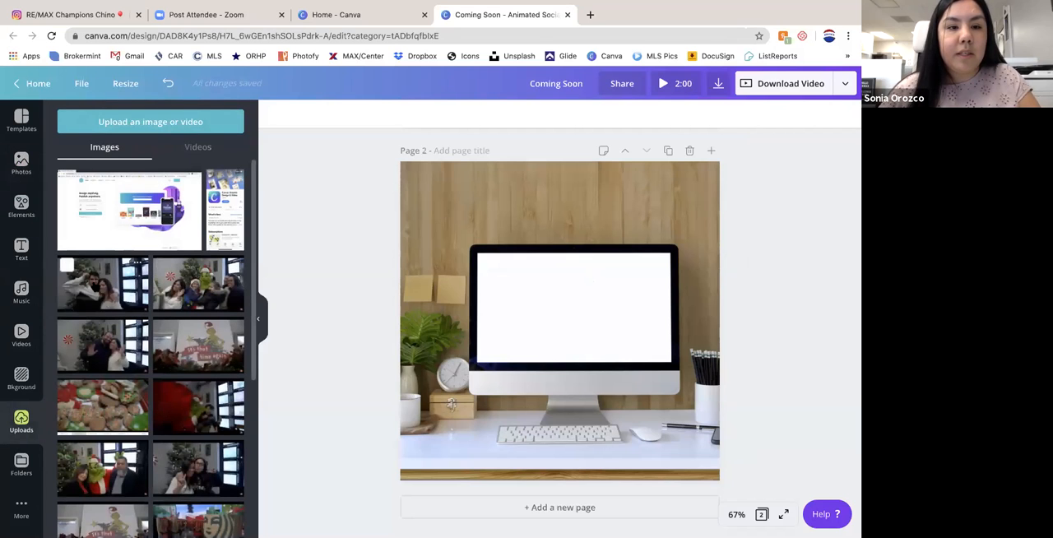
pyautogui.moveTo(102, 284); pyautogui.dragTo(560, 305)
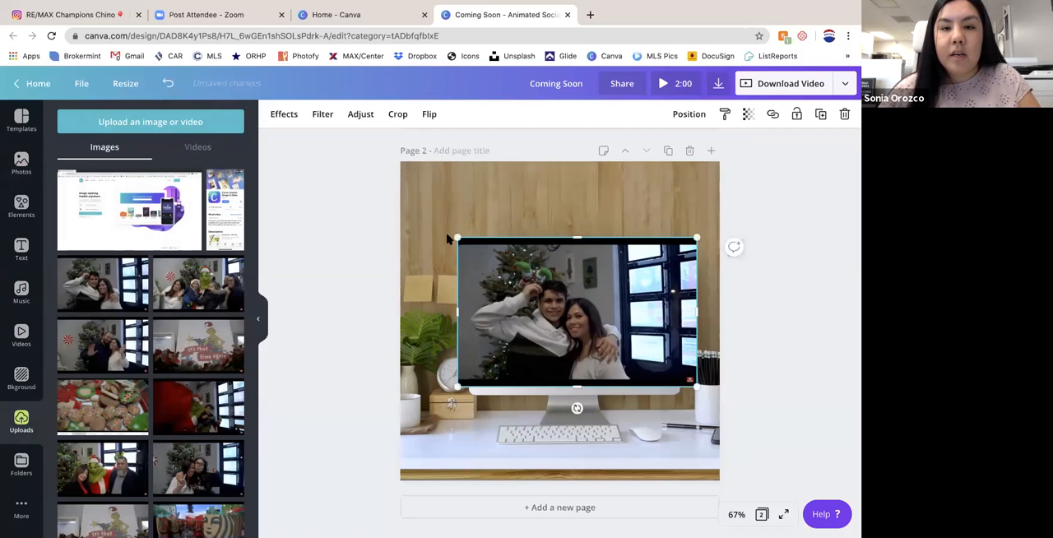
pyautogui.moveTo(458, 238); pyautogui.dragTo(466, 270)
pyautogui.moveTo(482, 317); pyautogui.dragTo(489, 316)
pyautogui.moveTo(592, 250); pyautogui.dragTo(593, 276)
pyautogui.moveTo(697, 387); pyautogui.dragTo(635, 377)
pyautogui.moveTo(567, 300); pyautogui.dragTo(556, 275)
pyautogui.moveTo(650, 343); pyautogui.dragTo(691, 368)
pyautogui.moveTo(598, 357); pyautogui.dragTo(594, 392)
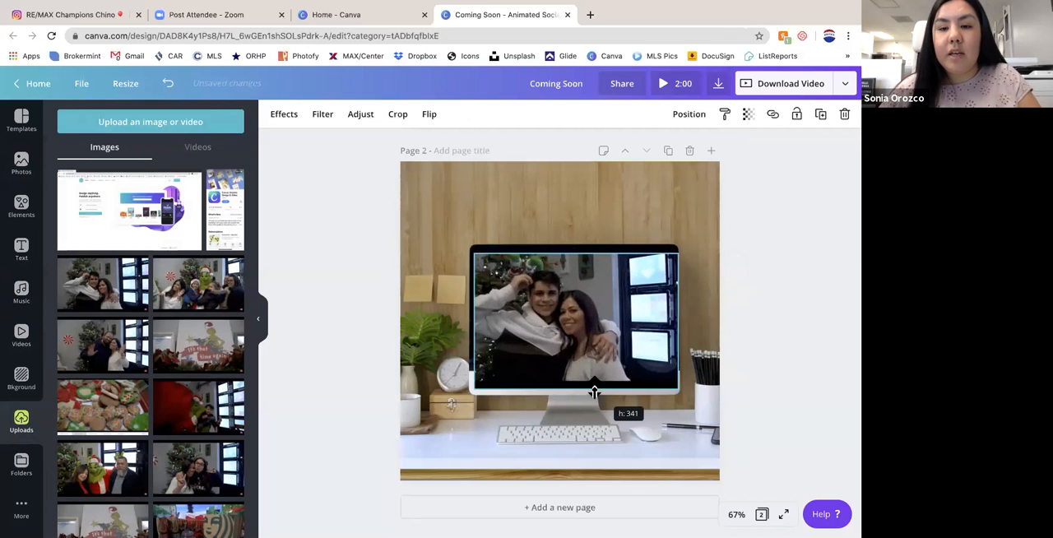
pyautogui.press('Delete')
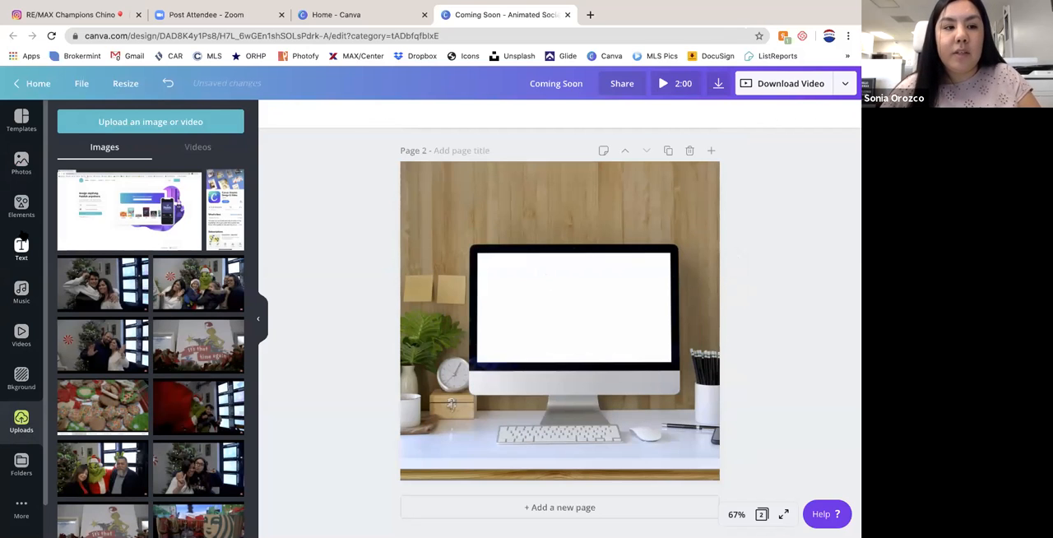
# - Add a new single-image grid to page 2 and resize and position it over the blank computer screen
pyautogui.click(21, 163)
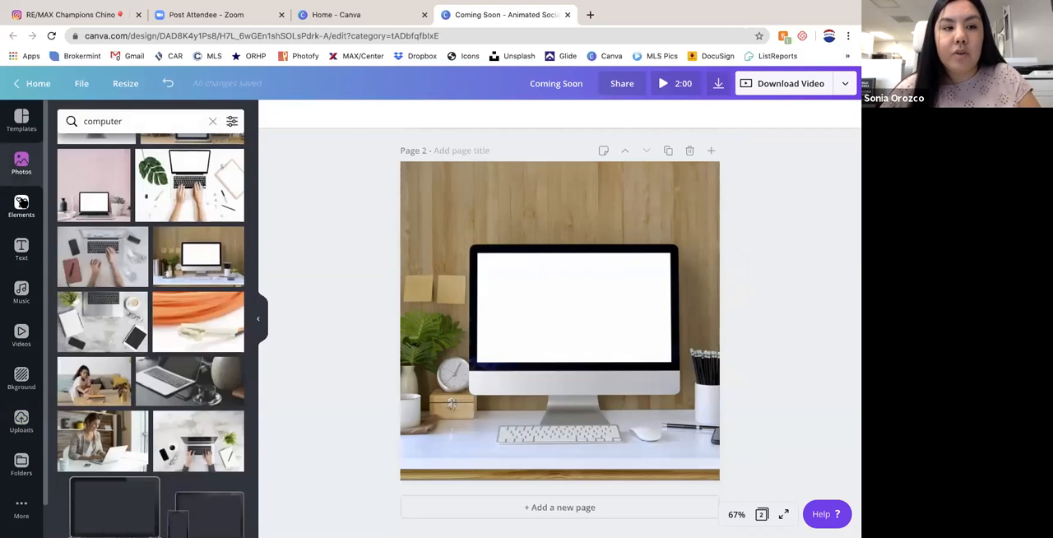
pyautogui.click(21, 206)
pyautogui.click(82, 392)
pyautogui.moveTo(397, 167); pyautogui.dragTo(531, 380)
pyautogui.moveTo(621, 399); pyautogui.dragTo(569, 275)
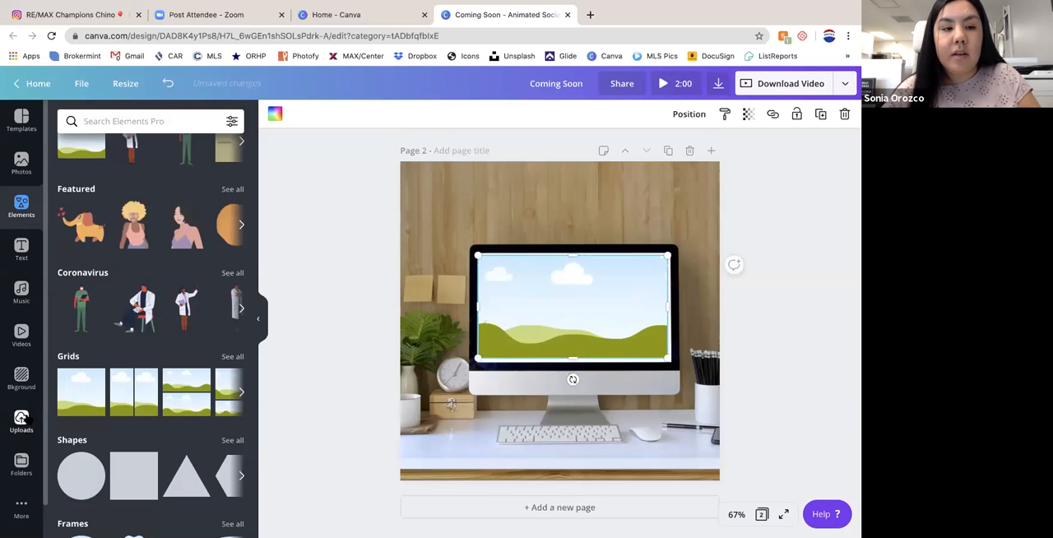
# - Fill the new grid with the uploaded photo of the couple beside the Christmas tree and adjust the grid's size
pyautogui.click(21, 419)
pyautogui.moveTo(103, 284); pyautogui.dragTo(576, 306)
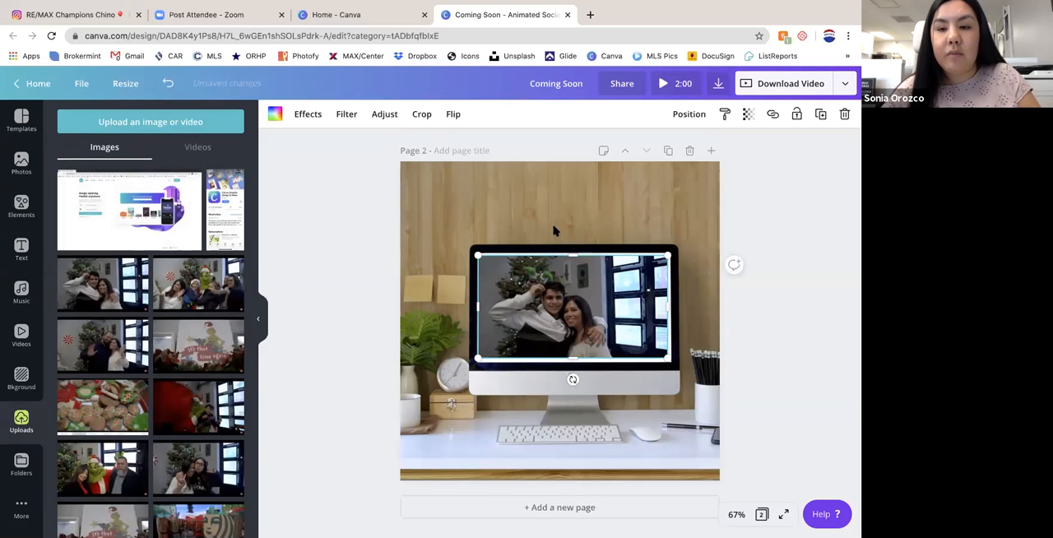
pyautogui.moveTo(657, 349)
pyautogui.mouseDown()
pyautogui.moveTo(696, 364)
pyautogui.moveTo(573, 306)
pyautogui.moveTo(699, 369)
pyautogui.moveTo(540, 291)
pyautogui.moveTo(687, 362)
pyautogui.moveTo(634, 339)
pyautogui.moveTo(667, 368)
pyautogui.moveTo(613, 322)
pyautogui.moveTo(670, 356)
pyautogui.mouseUp()
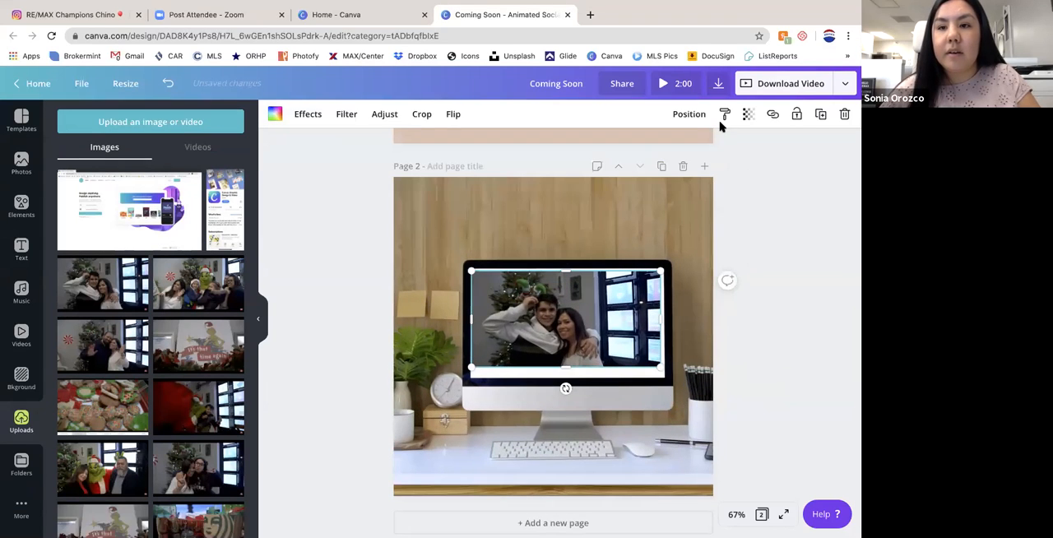